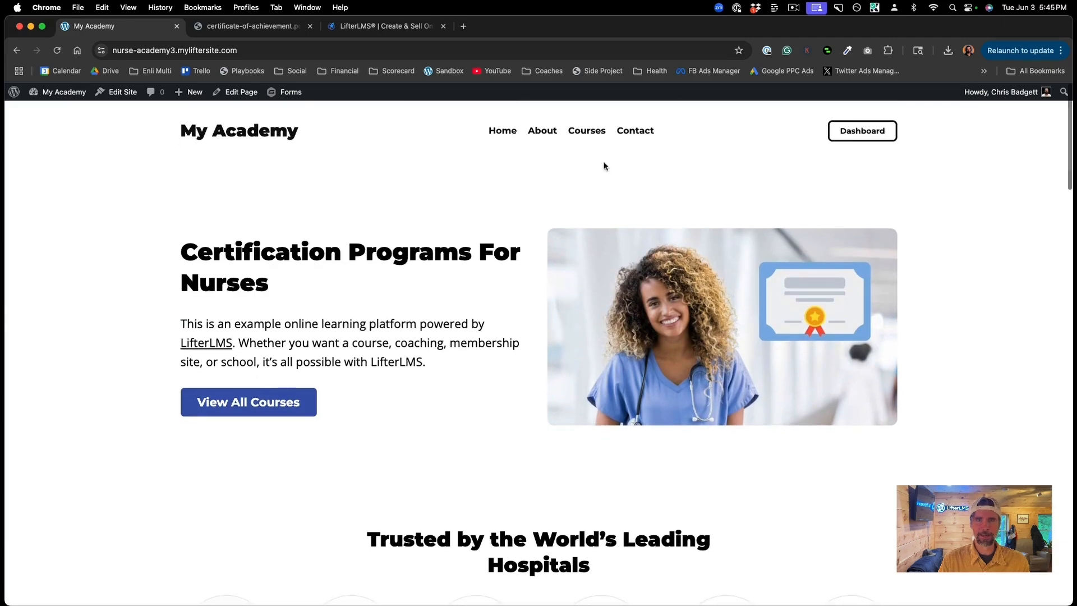
Step: Go from the Principles of Medical Microbiology lesson to the dashboard's My Certificates list
{"action": "left_click", "coordinate": [585, 137]}
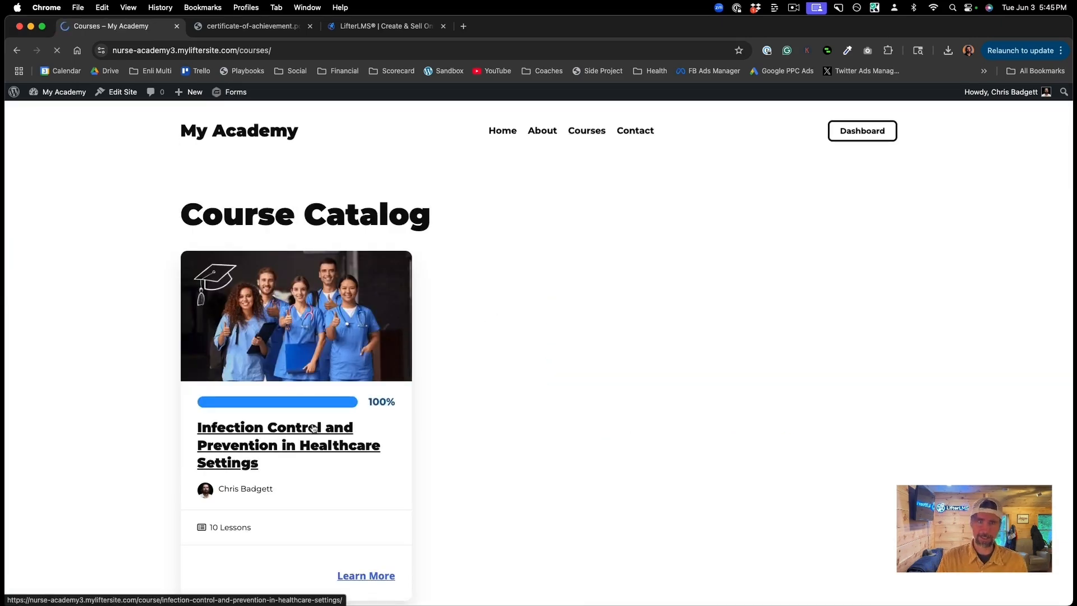
{"action": "scroll", "coordinate": [709, 402], "scroll_direction": "down", "scroll_amount": 2}
{"action": "scroll", "coordinate": [709, 401], "scroll_direction": "down", "scroll_amount": 3}
{"action": "left_click", "coordinate": [711, 231]}
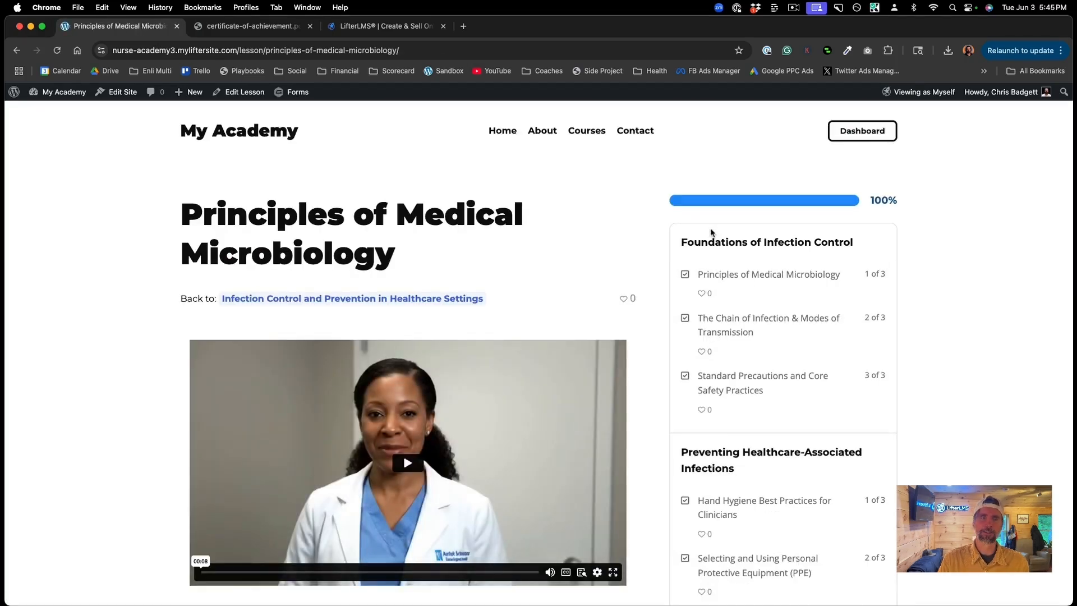
{"action": "left_click", "coordinate": [863, 133]}
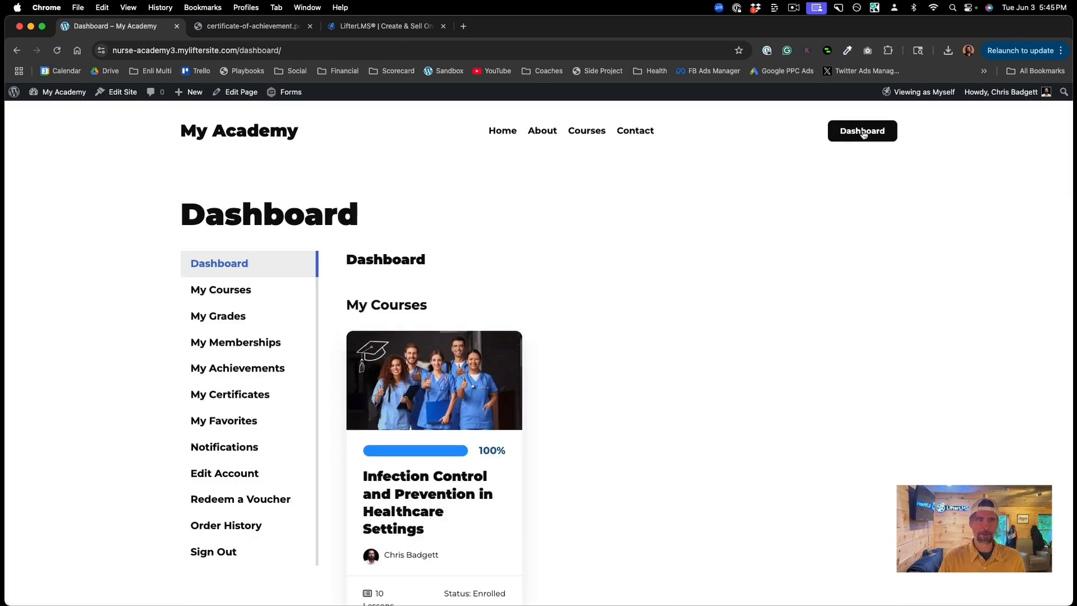
{"action": "scroll", "coordinate": [250, 412], "scroll_direction": "down", "scroll_amount": 1}
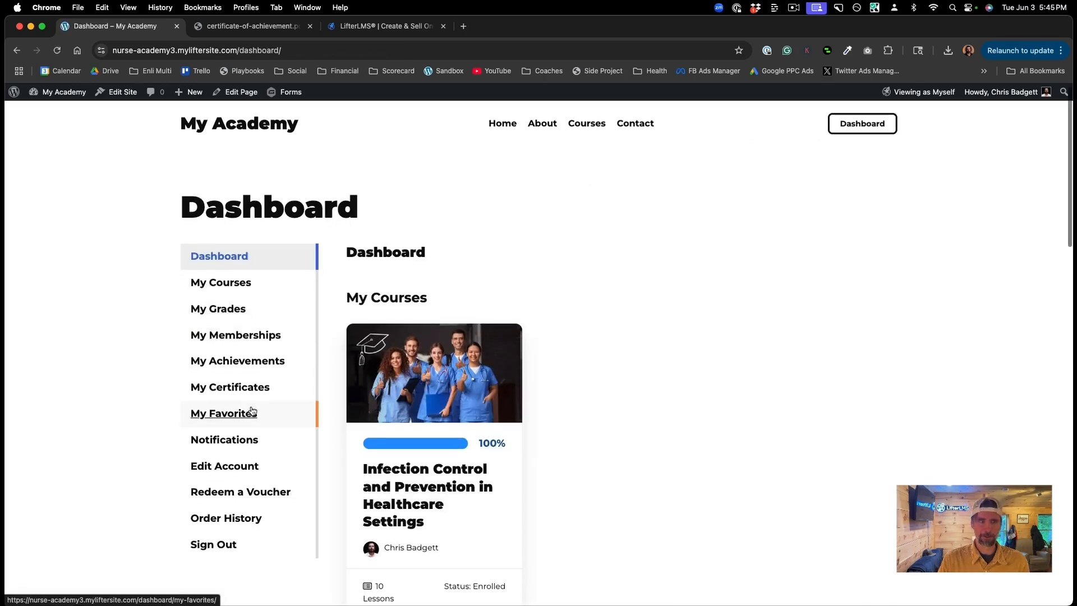
{"action": "left_click", "coordinate": [246, 393]}
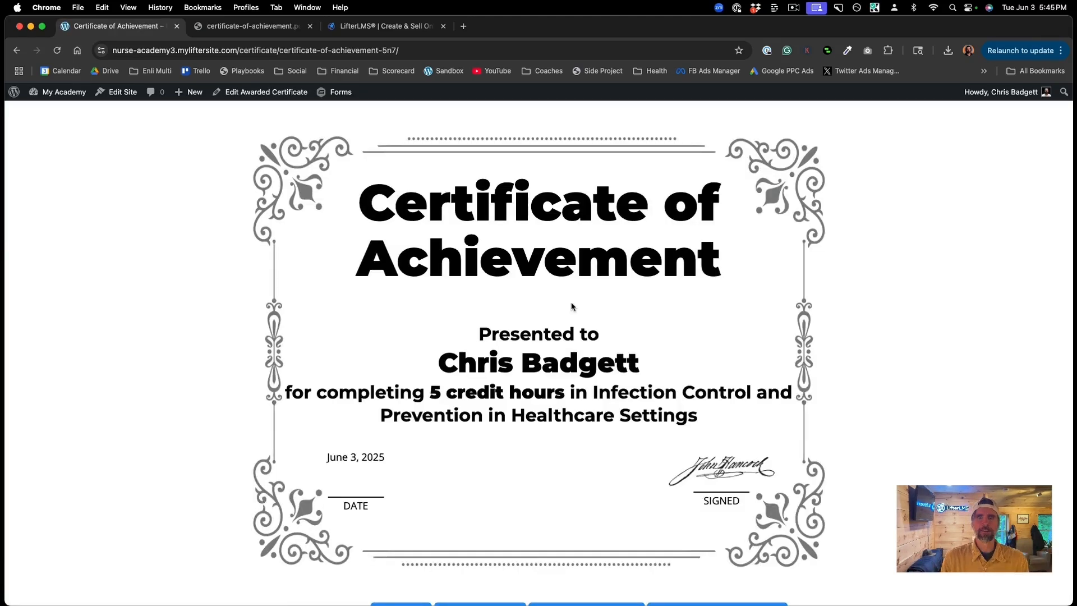
Step: Save the certificate as a PDF, view it, then go back from the certificate page
{"action": "scroll", "coordinate": [570, 305], "scroll_direction": "down", "scroll_amount": 3}
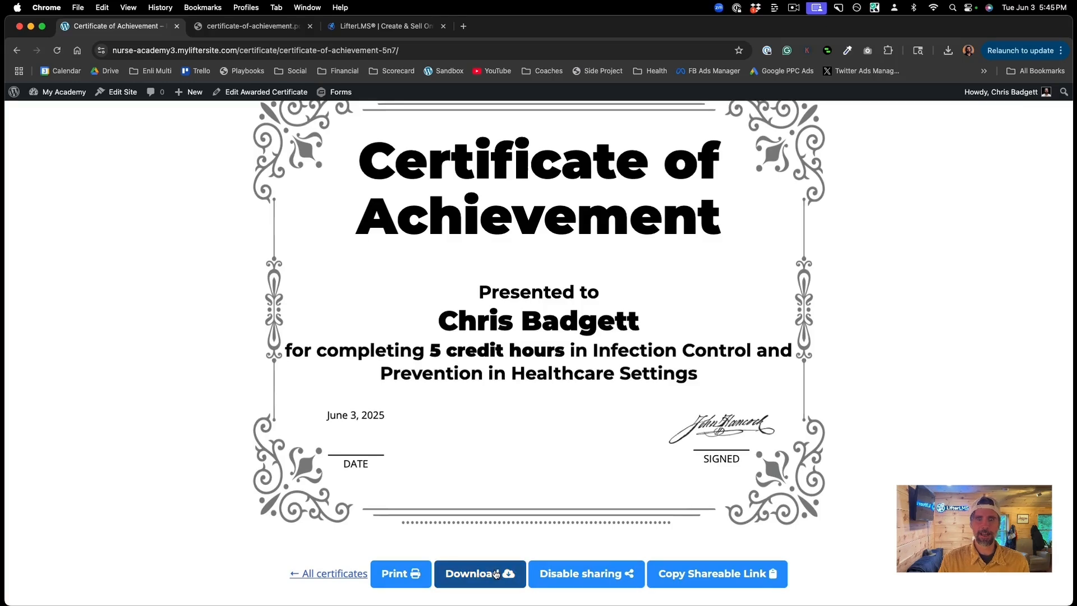
{"action": "left_click", "coordinate": [475, 577]}
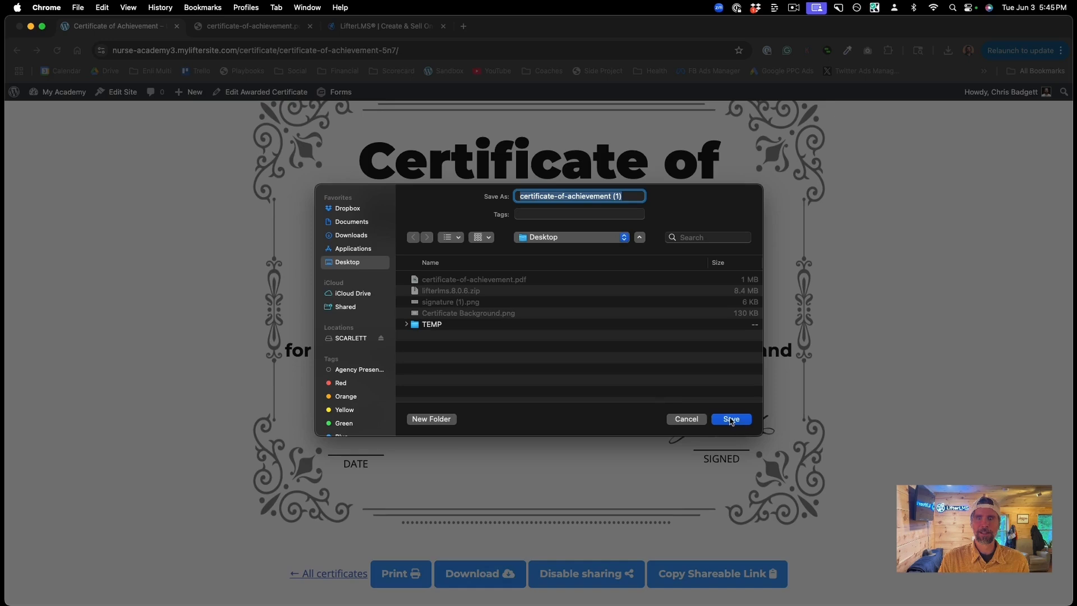
{"action": "left_click", "coordinate": [731, 419]}
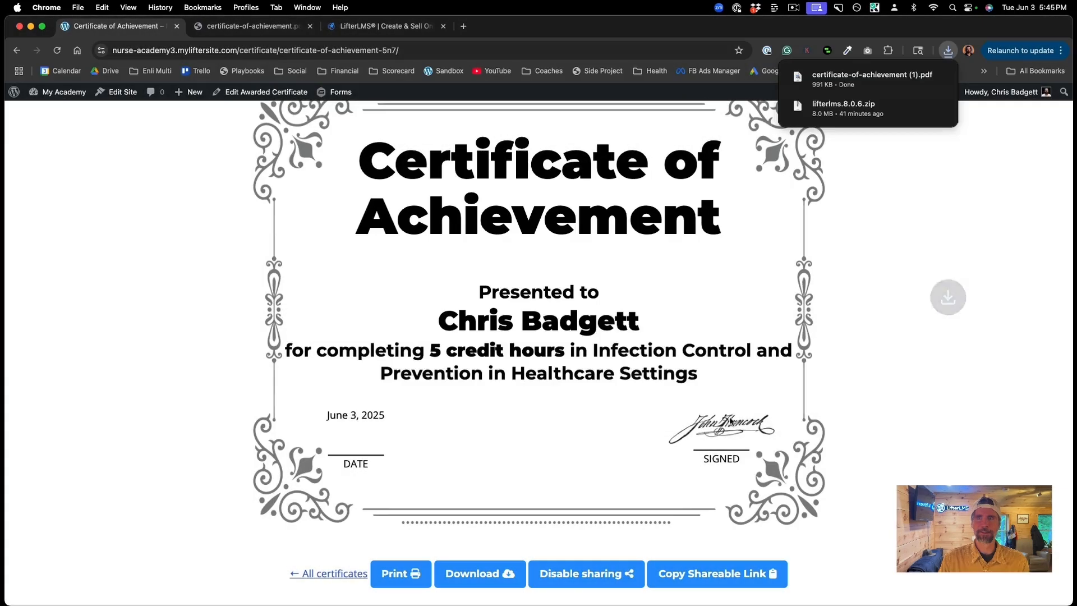
{"action": "left_click", "coordinate": [826, 83]}
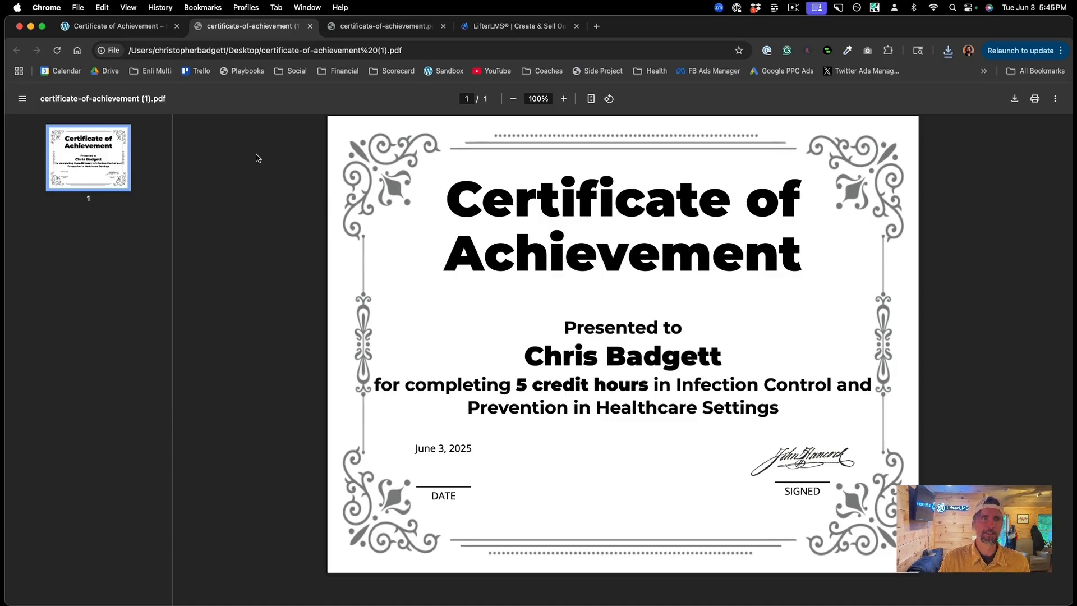
{"action": "left_click", "coordinate": [135, 30]}
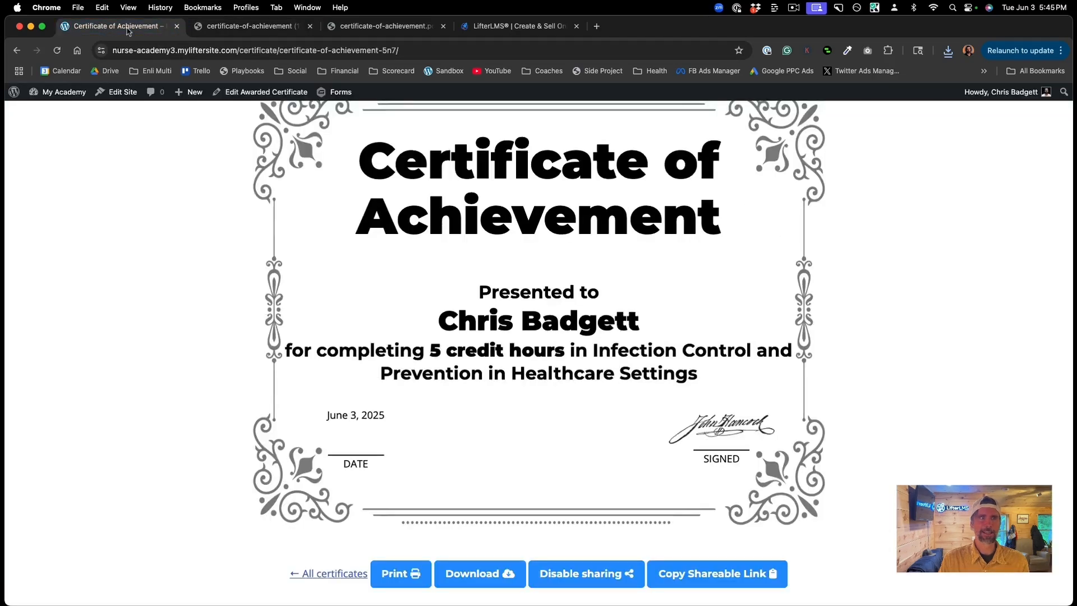
{"action": "left_click", "coordinate": [17, 50]}
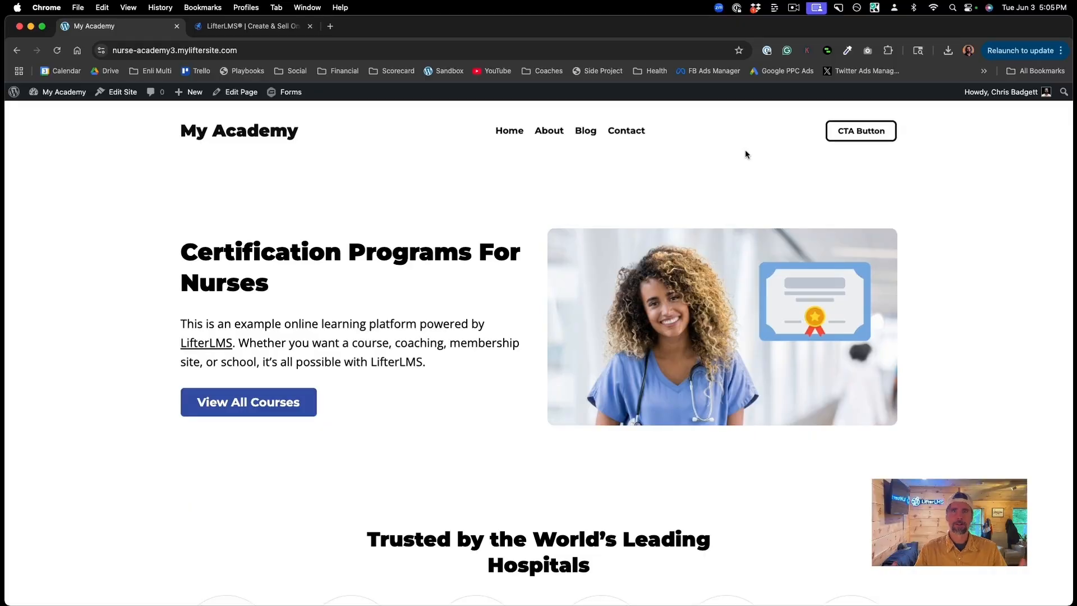
Step: Scroll through the academy home page to review its sections
{"action": "scroll", "coordinate": [745, 150], "scroll_direction": "down", "scroll_amount": 3}
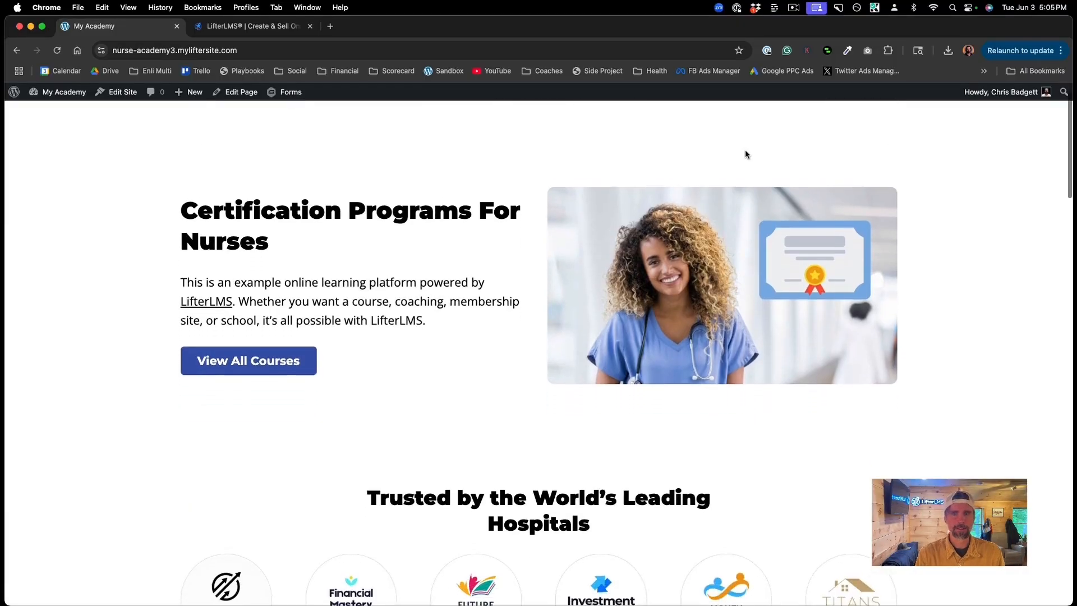
{"action": "scroll", "coordinate": [745, 152], "scroll_direction": "up", "scroll_amount": 3}
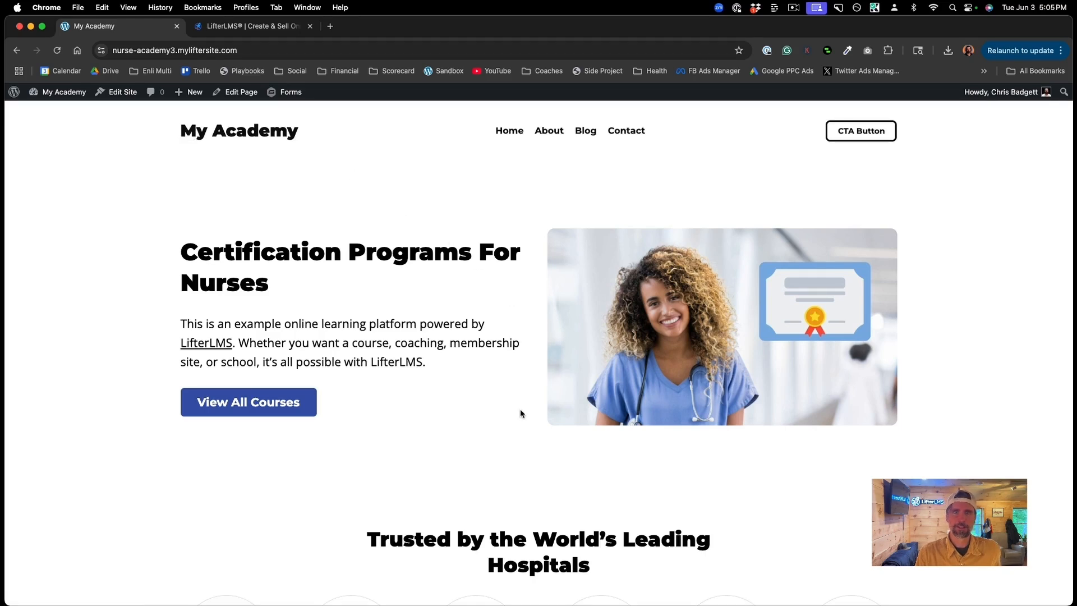
{"action": "scroll", "coordinate": [519, 410], "scroll_direction": "down", "scroll_amount": 1}
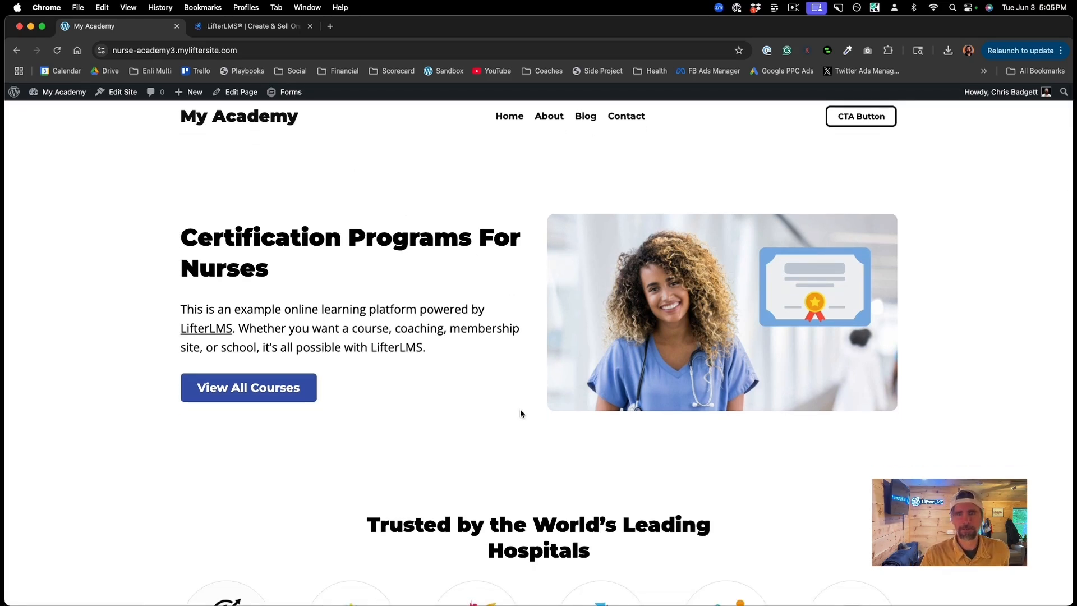
{"action": "scroll", "coordinate": [520, 410], "scroll_direction": "up", "scroll_amount": 1}
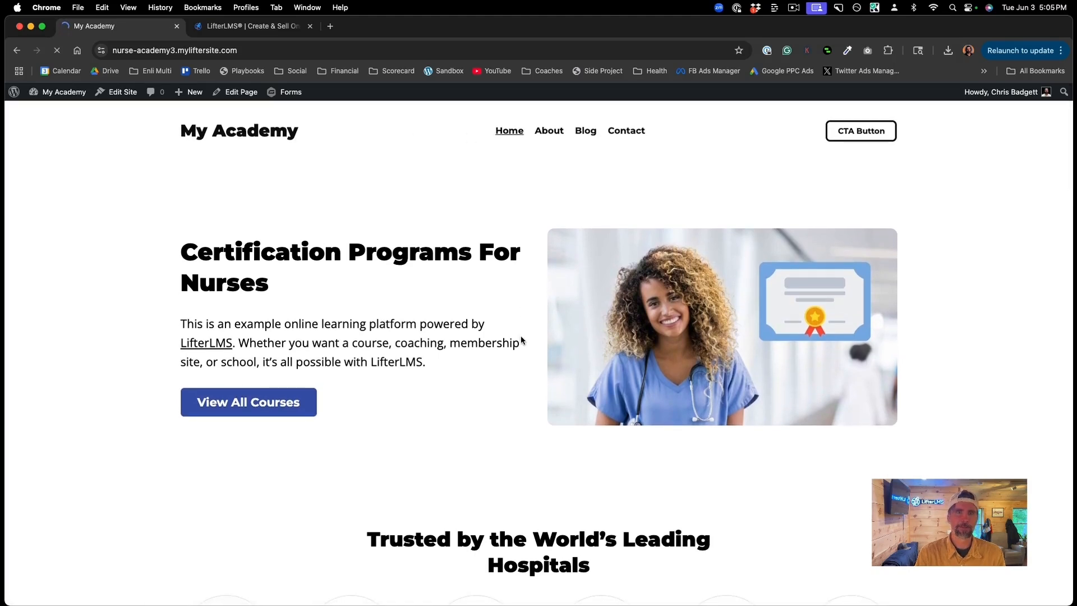
{"action": "scroll", "coordinate": [521, 339], "scroll_direction": "down", "scroll_amount": 7}
{"action": "scroll", "coordinate": [520, 340], "scroll_direction": "down", "scroll_amount": 18}
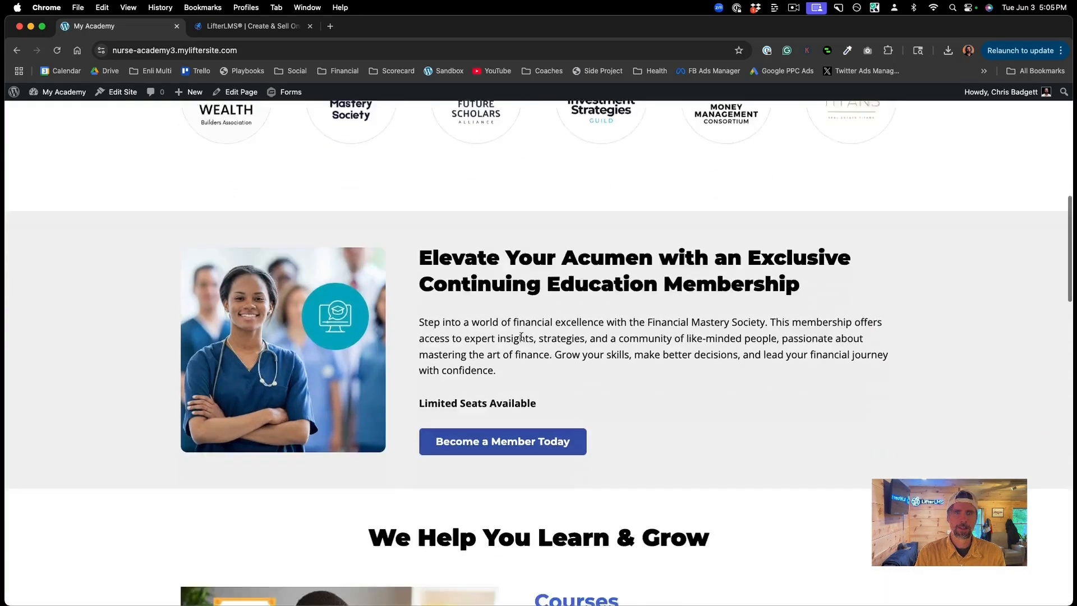
{"action": "scroll", "coordinate": [521, 337], "scroll_direction": "down", "scroll_amount": 7}
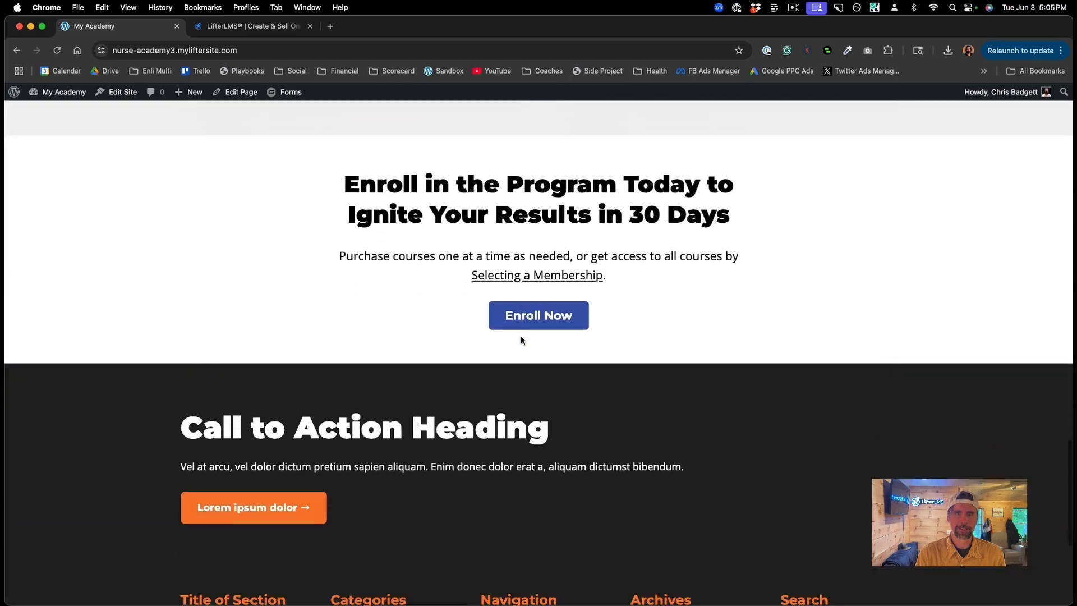
{"action": "scroll", "coordinate": [521, 338], "scroll_direction": "up", "scroll_amount": 20}
Step: Visit the About, Blog and Contact pages, then return home via the My Academy logo
{"action": "left_click", "coordinate": [546, 132]}
{"action": "scroll", "coordinate": [617, 444], "scroll_direction": "down", "scroll_amount": 12}
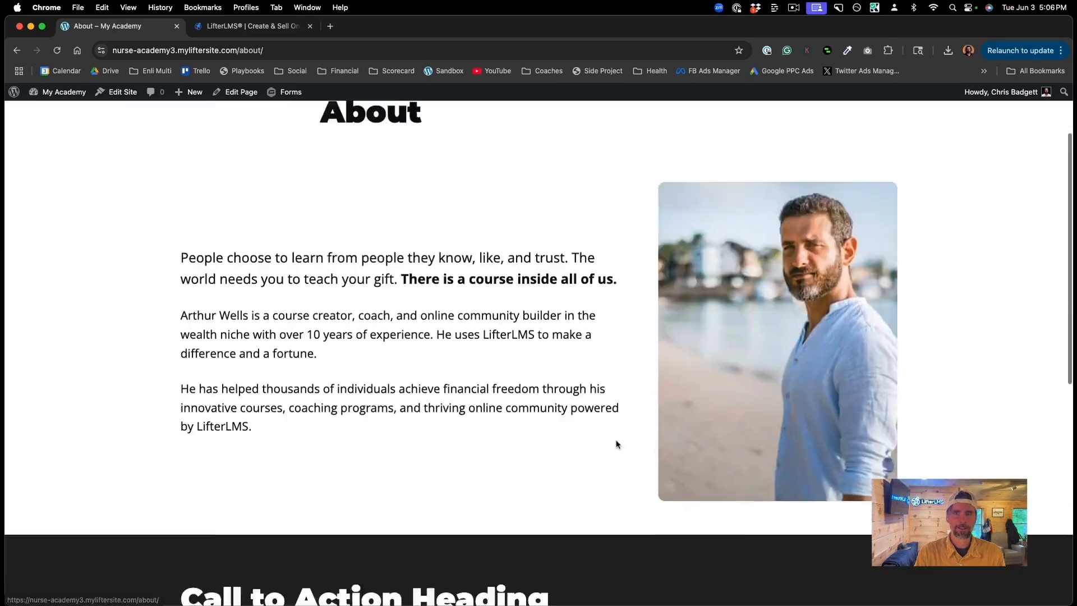
{"action": "scroll", "coordinate": [577, 264], "scroll_direction": "up", "scroll_amount": 12}
{"action": "left_click", "coordinate": [585, 132]}
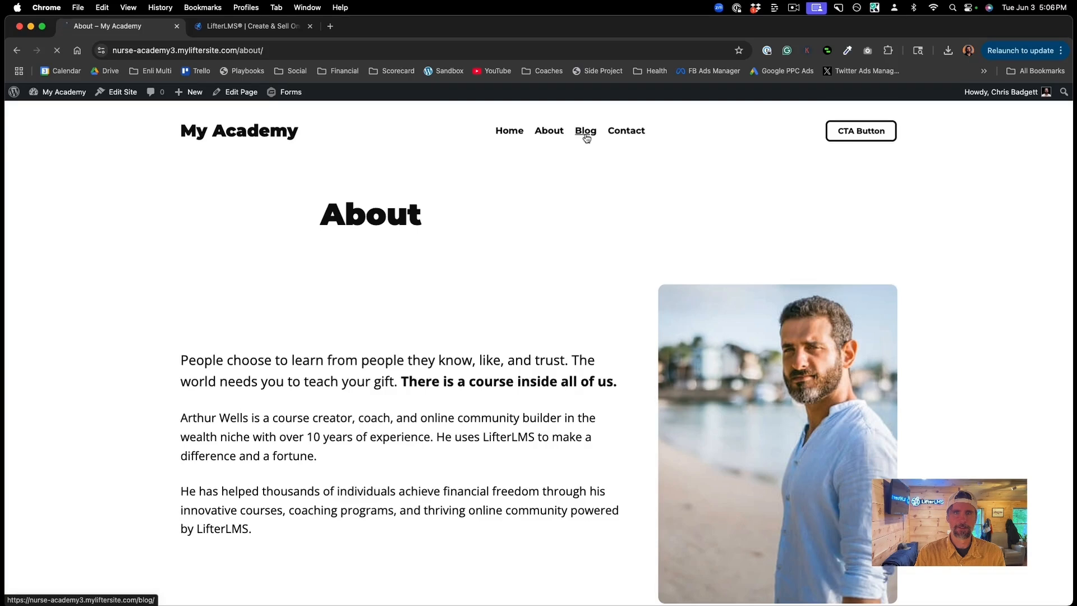
{"action": "scroll", "coordinate": [583, 275], "scroll_direction": "down", "scroll_amount": 8}
{"action": "scroll", "coordinate": [584, 274], "scroll_direction": "up", "scroll_amount": 8}
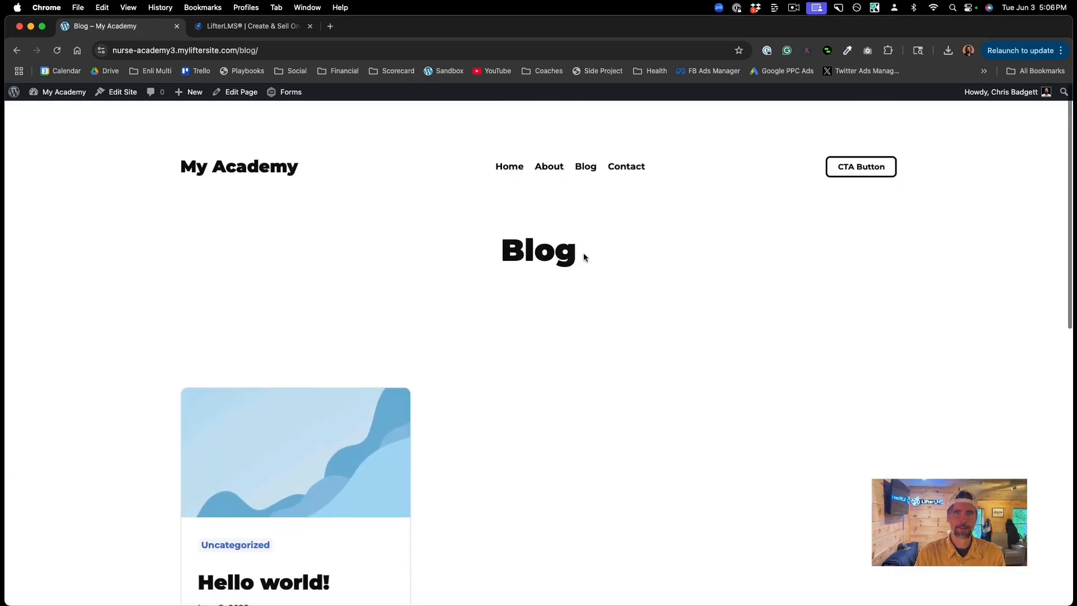
{"action": "left_click", "coordinate": [621, 135]}
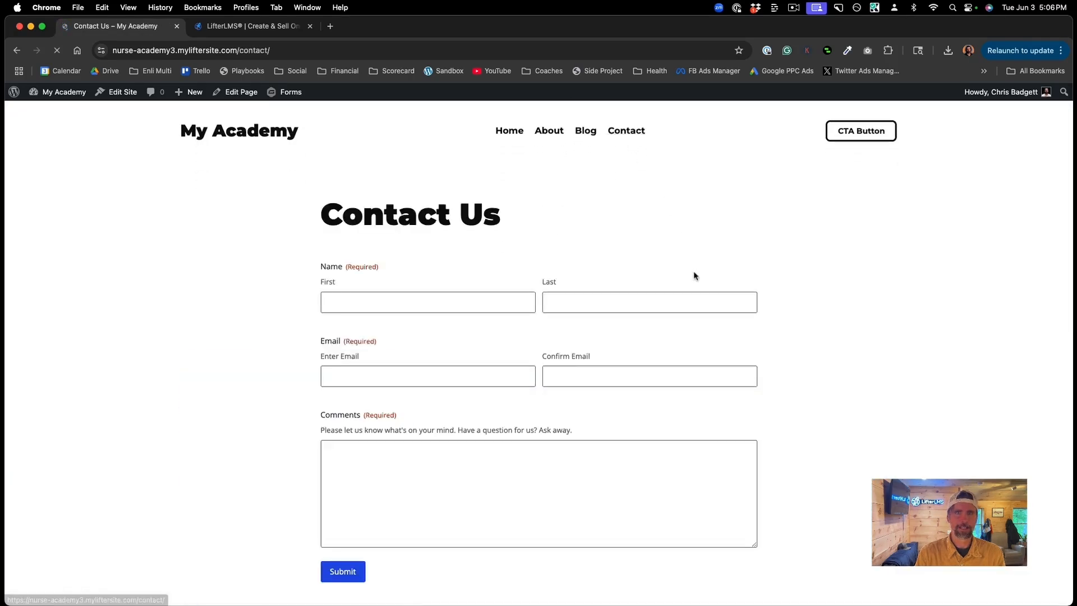
{"action": "left_click", "coordinate": [237, 138]}
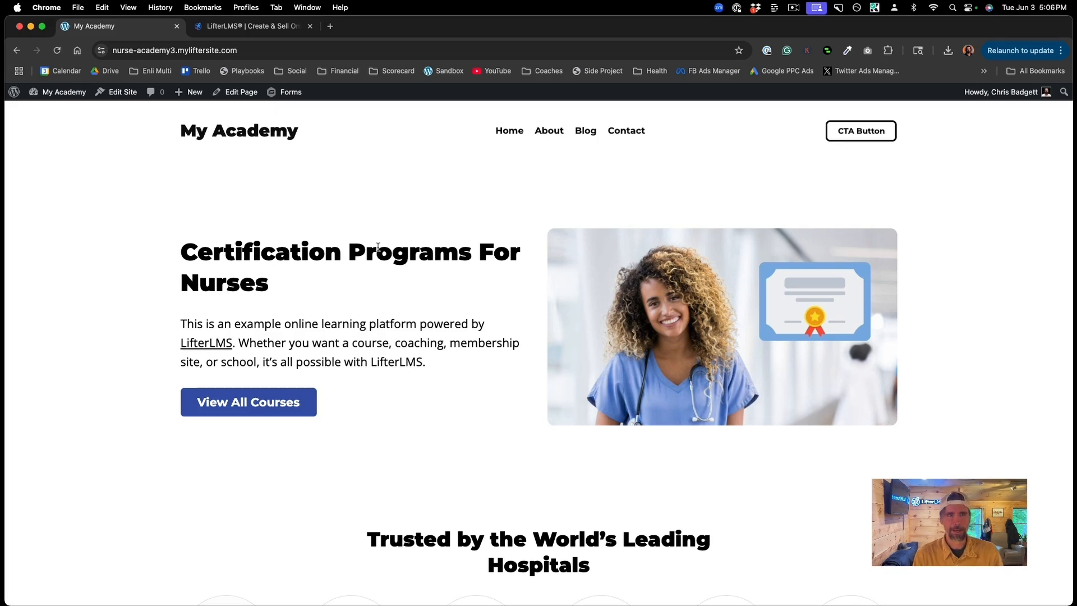
{"action": "scroll", "coordinate": [465, 258], "scroll_direction": "down", "scroll_amount": 1}
{"action": "scroll", "coordinate": [465, 258], "scroll_direction": "up", "scroll_amount": 1}
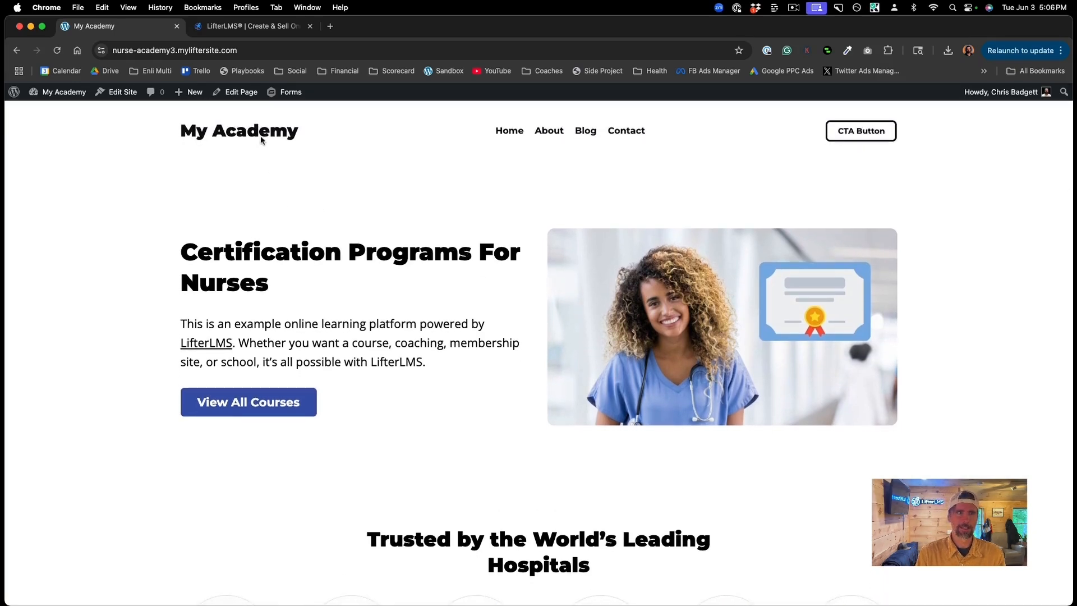
{"action": "left_click", "coordinate": [232, 28]}
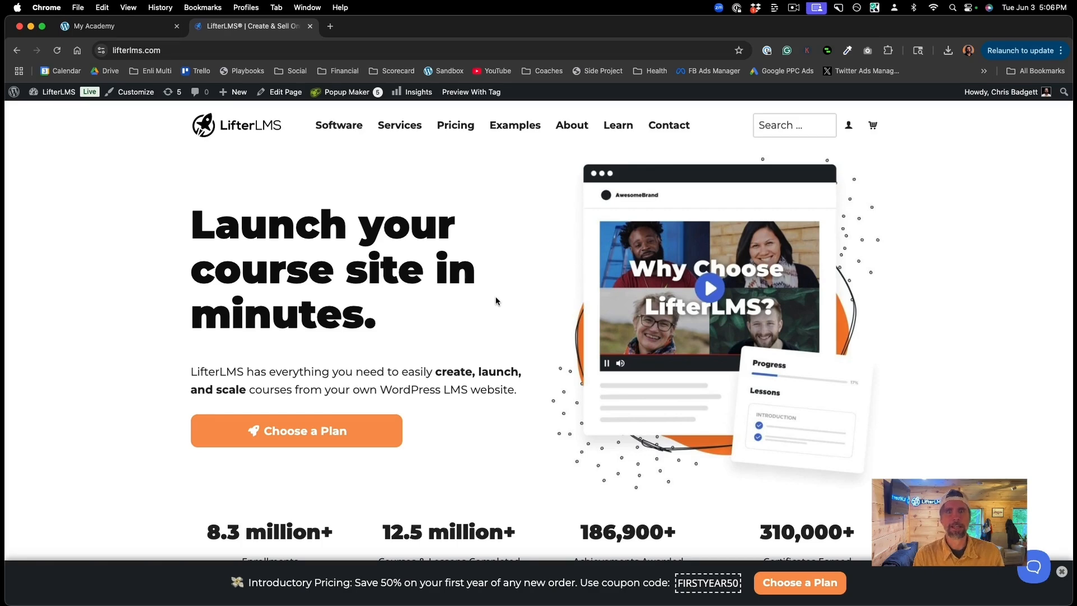
{"action": "scroll", "coordinate": [496, 301], "scroll_direction": "down", "scroll_amount": 2}
{"action": "scroll", "coordinate": [496, 301], "scroll_direction": "up", "scroll_amount": 2}
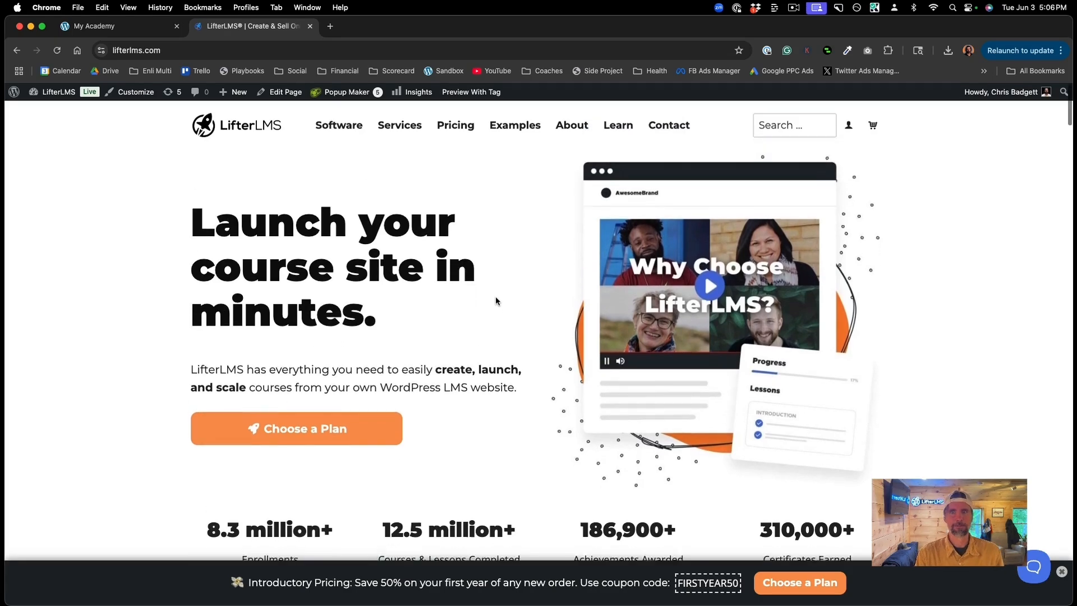
{"action": "left_click", "coordinate": [137, 36]}
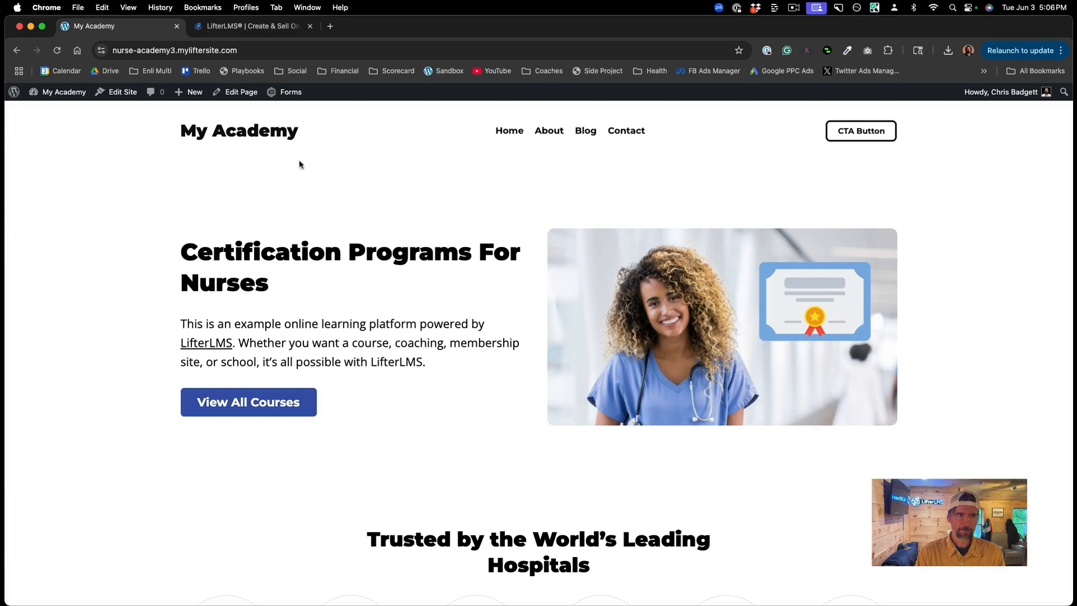
{"action": "mouse_move", "coordinate": [64, 93]}
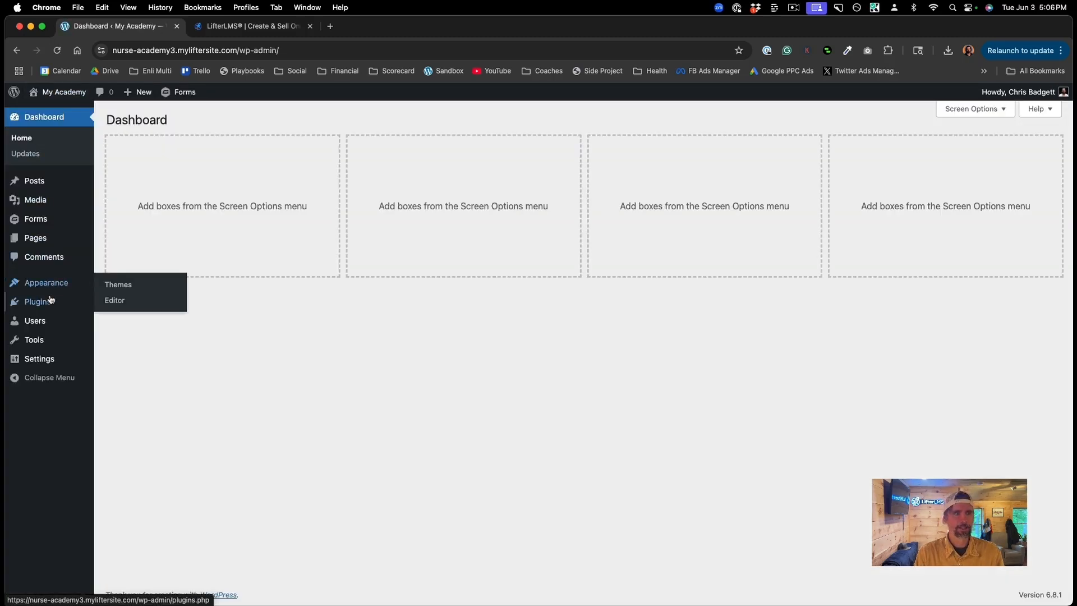
Step: Upload lifterlms.8.0.6.zip through Plugins > Add New, install it and activate it
{"action": "left_click", "coordinate": [49, 301]}
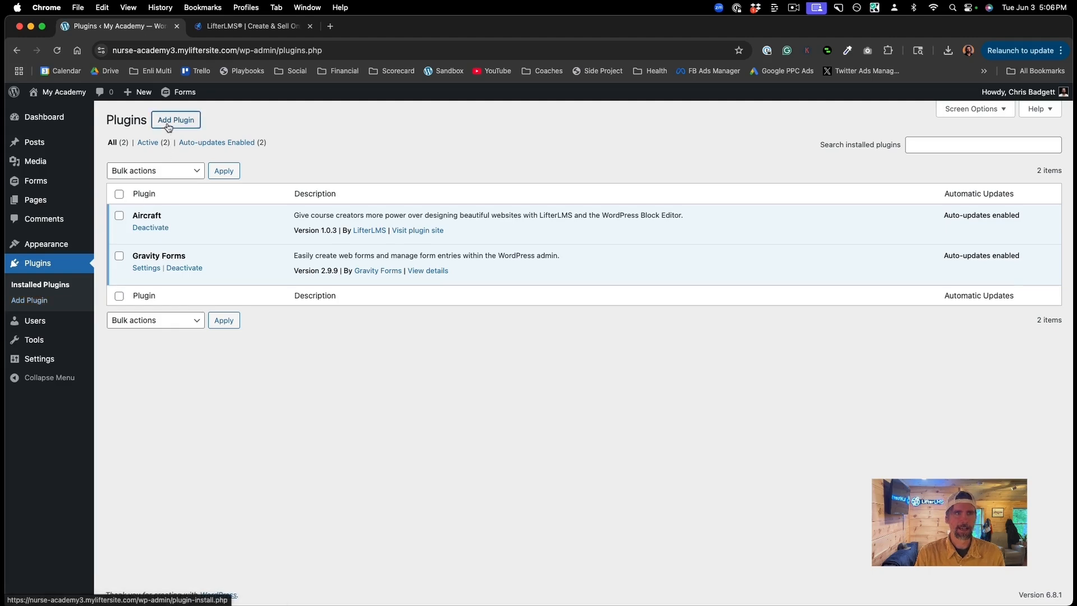
{"action": "left_click", "coordinate": [168, 128]}
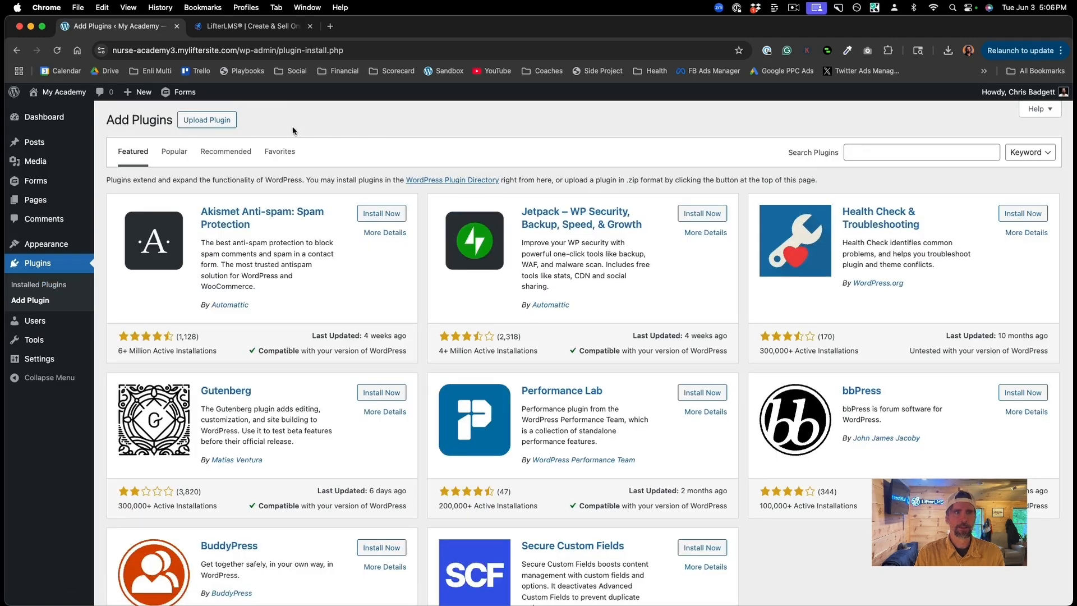
{"action": "left_click", "coordinate": [223, 123]}
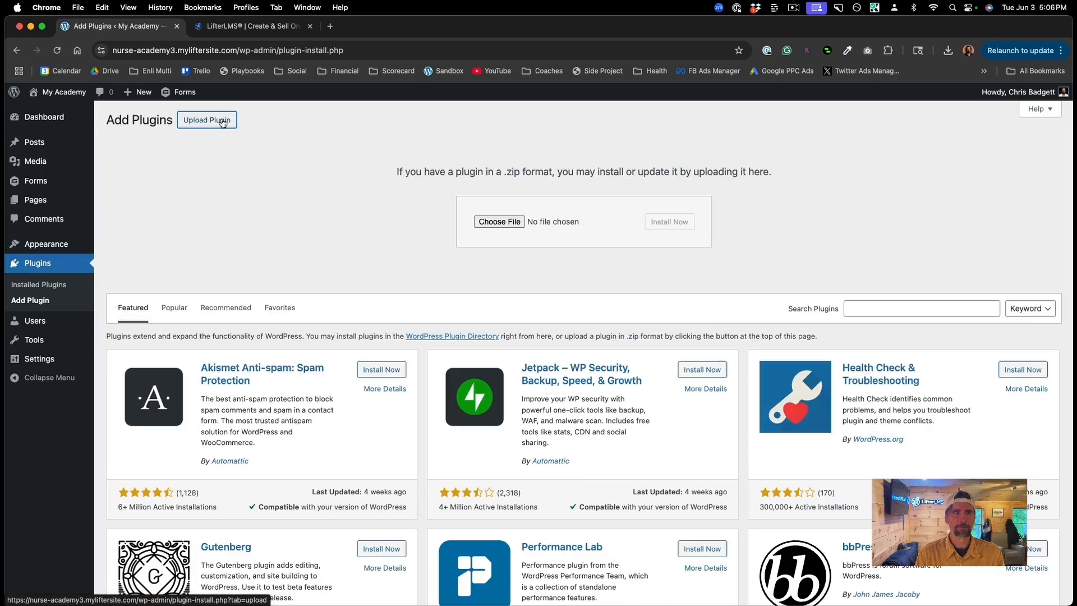
{"action": "left_click", "coordinate": [499, 222]}
{"action": "left_click", "coordinate": [367, 244]}
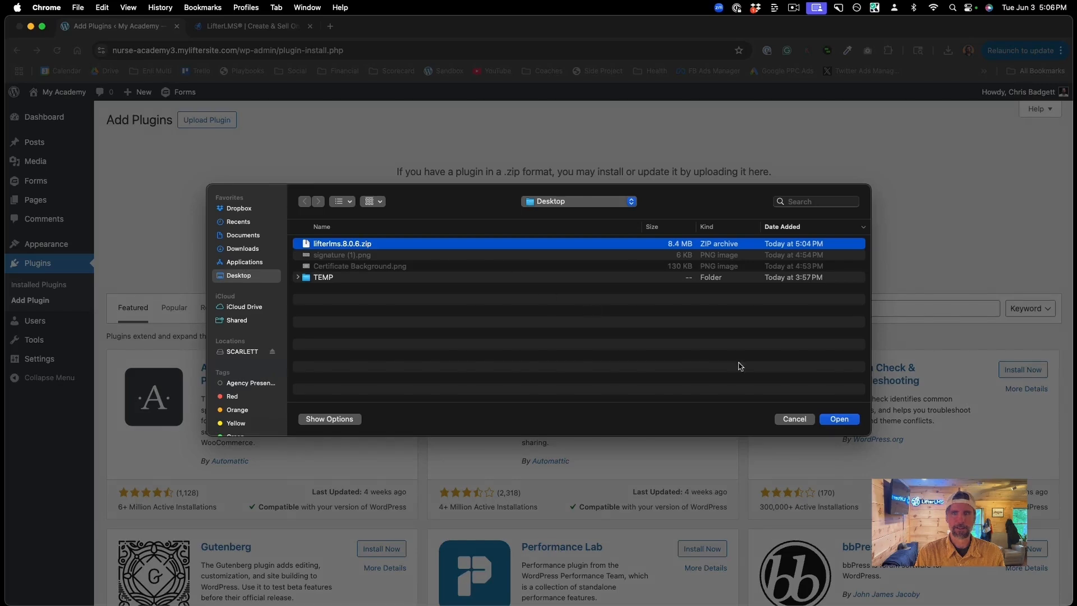
{"action": "left_click", "coordinate": [839, 419]}
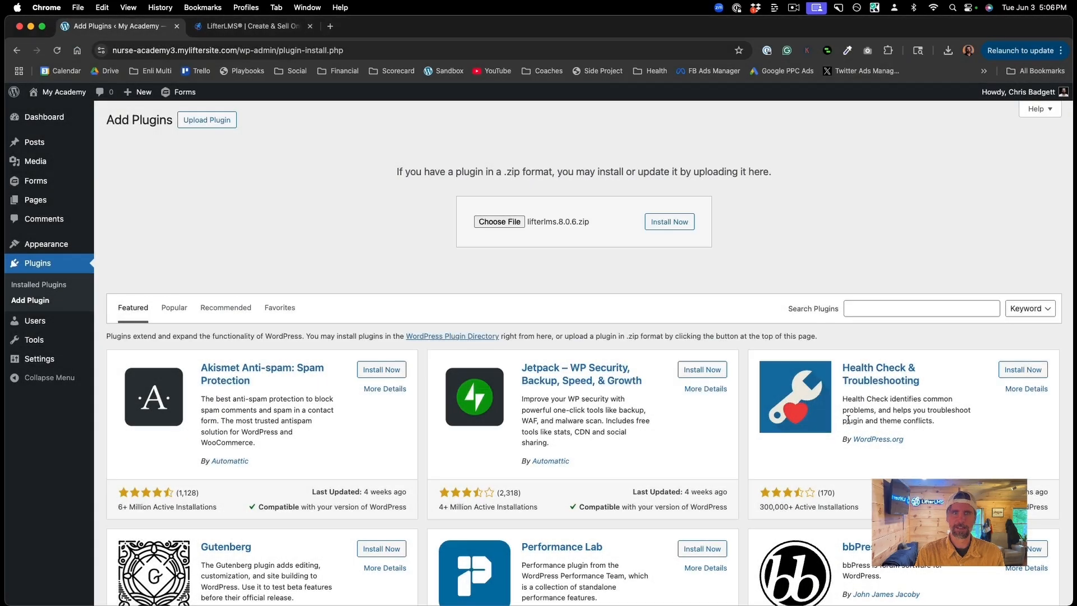
{"action": "left_click", "coordinate": [679, 227]}
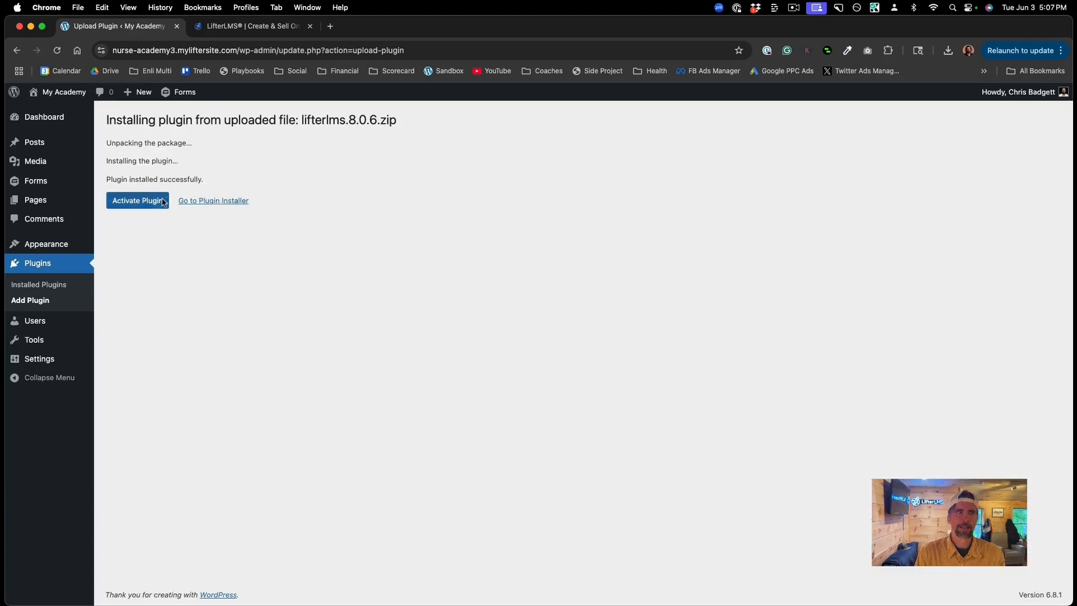
{"action": "left_click", "coordinate": [156, 203]}
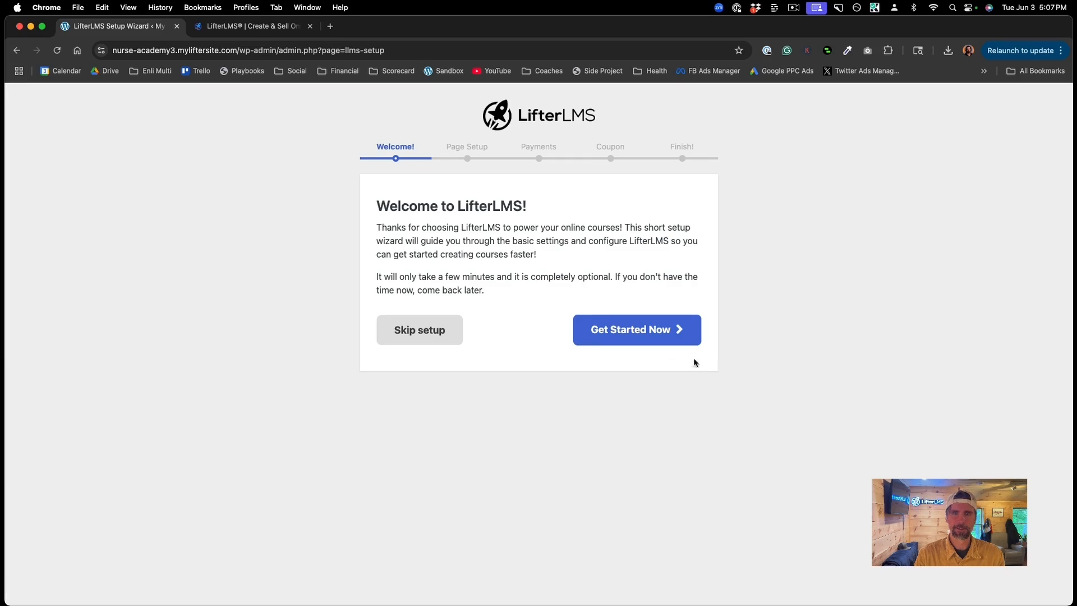
Step: Create the LifterLMS pages, keep United States and US Dollar, enable offline payments, allow data sharing
{"action": "left_click", "coordinate": [647, 339]}
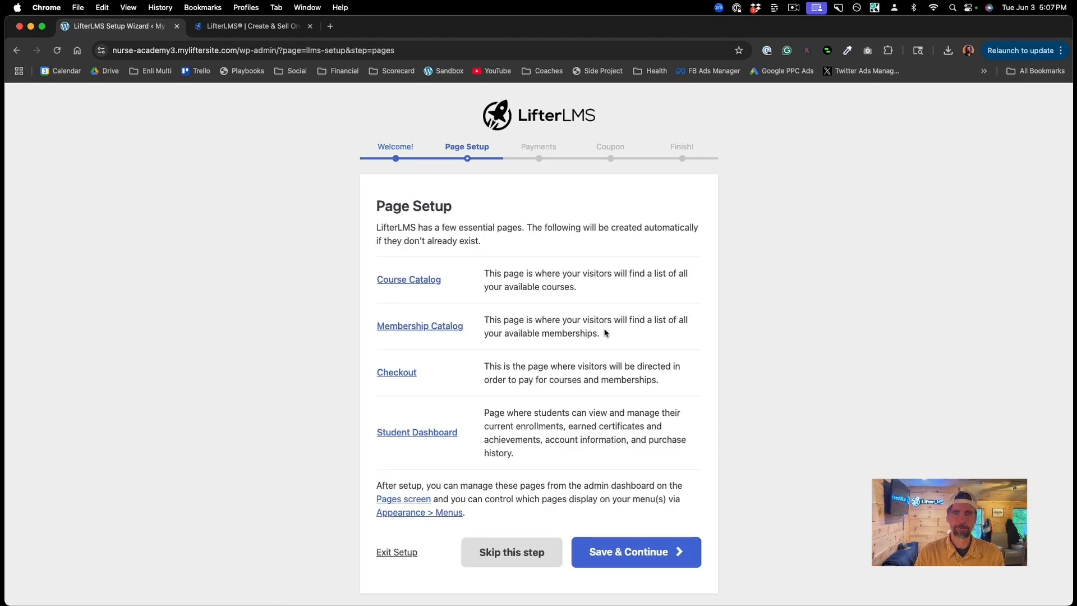
{"action": "left_click", "coordinate": [628, 544]}
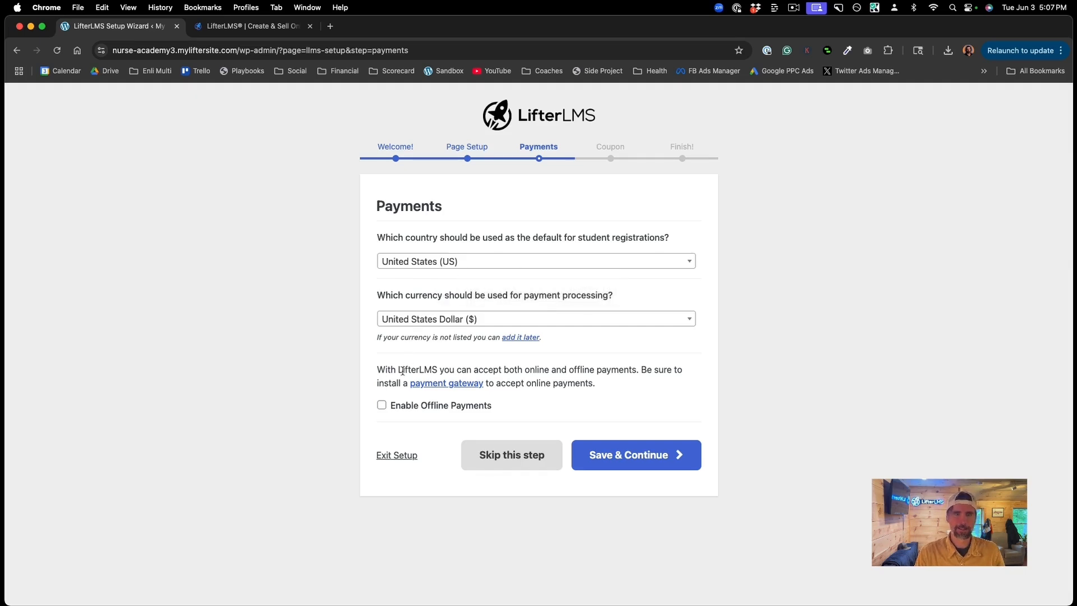
{"action": "left_click", "coordinate": [382, 406]}
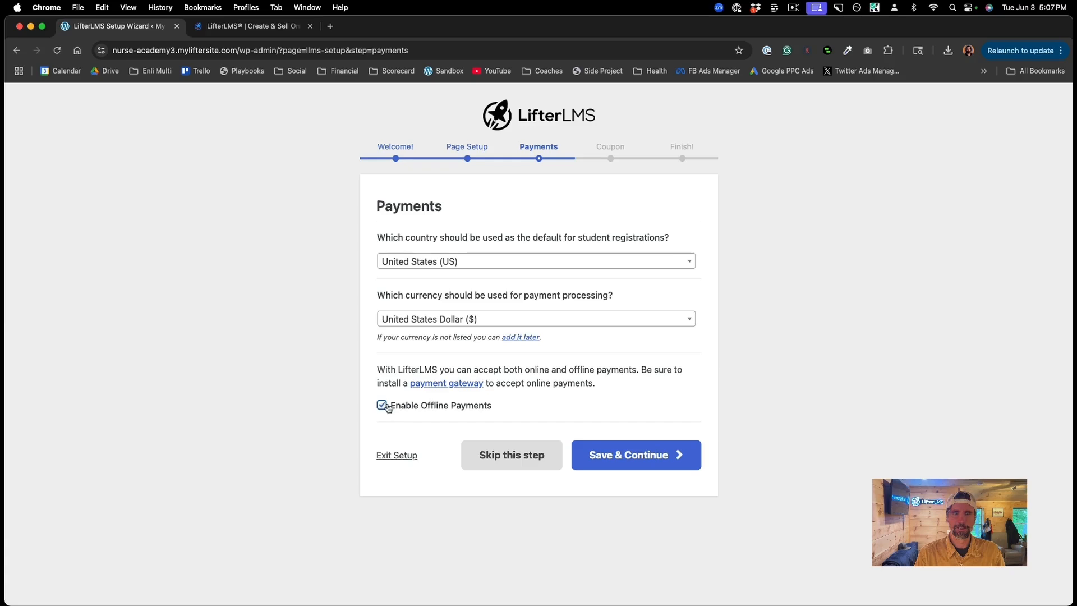
{"action": "left_click", "coordinate": [641, 455]}
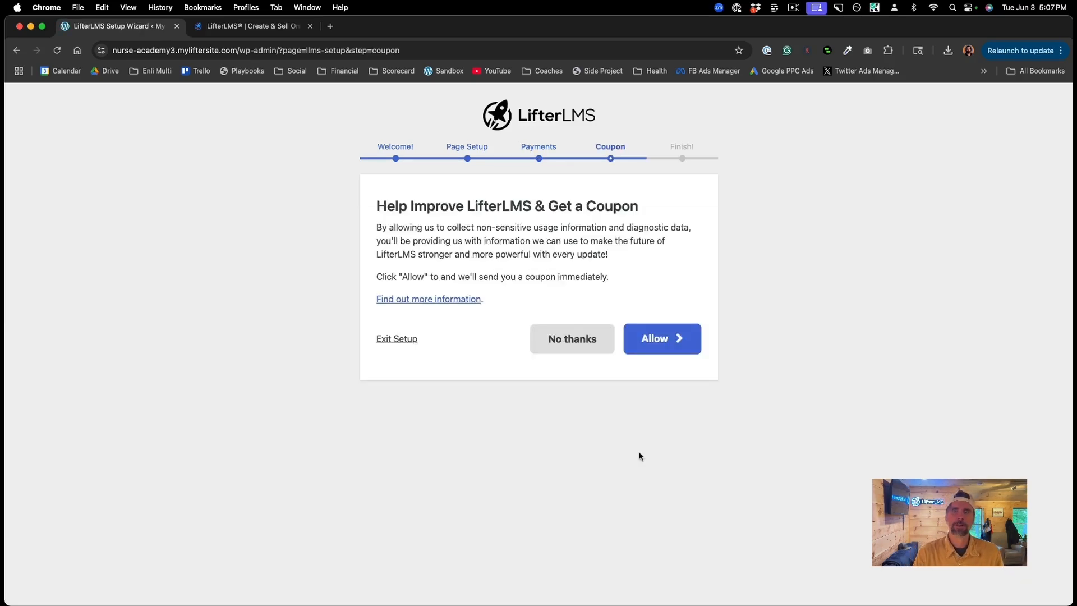
{"action": "left_click", "coordinate": [667, 340]}
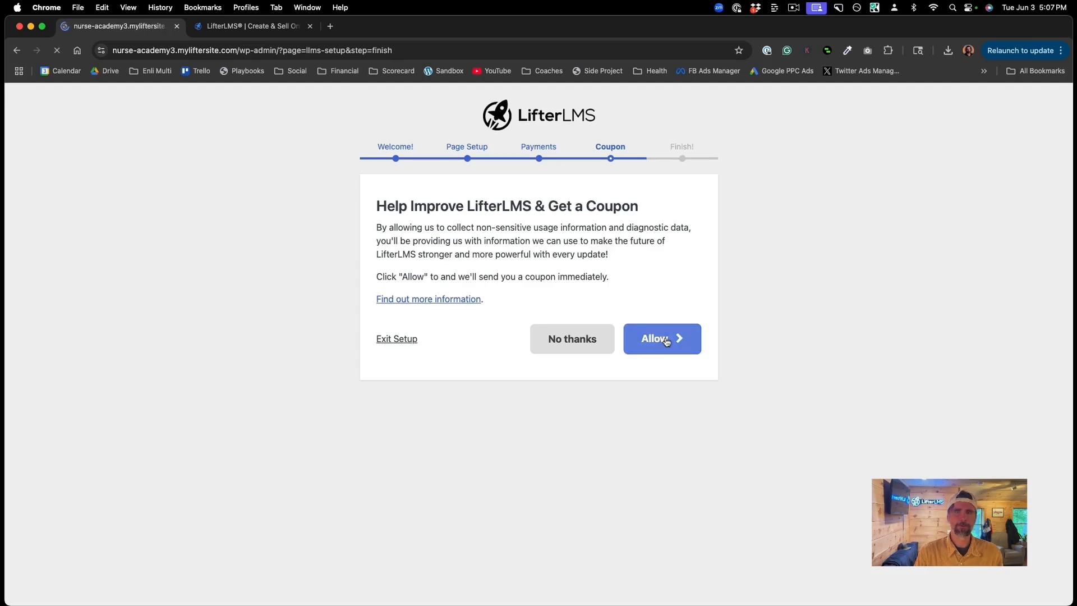
Step: Skip the sample course imports on the Finish step and start a blank course
{"action": "scroll", "coordinate": [666, 341], "scroll_direction": "down", "scroll_amount": 4}
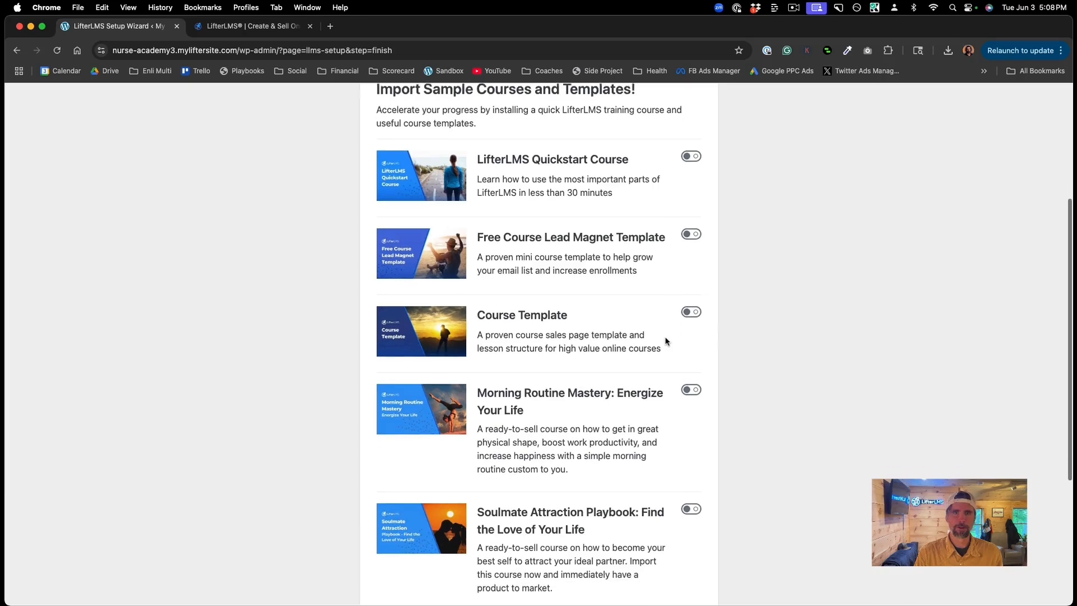
{"action": "scroll", "coordinate": [666, 341], "scroll_direction": "down", "scroll_amount": 5}
{"action": "scroll", "coordinate": [665, 336], "scroll_direction": "up", "scroll_amount": 6}
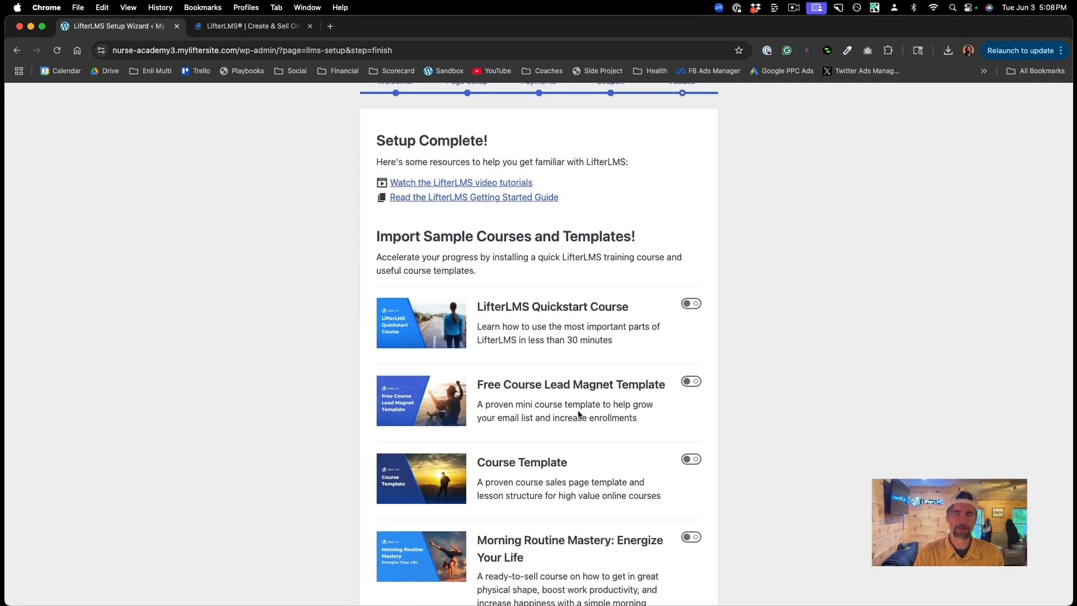
{"action": "scroll", "coordinate": [586, 447], "scroll_direction": "down", "scroll_amount": 2}
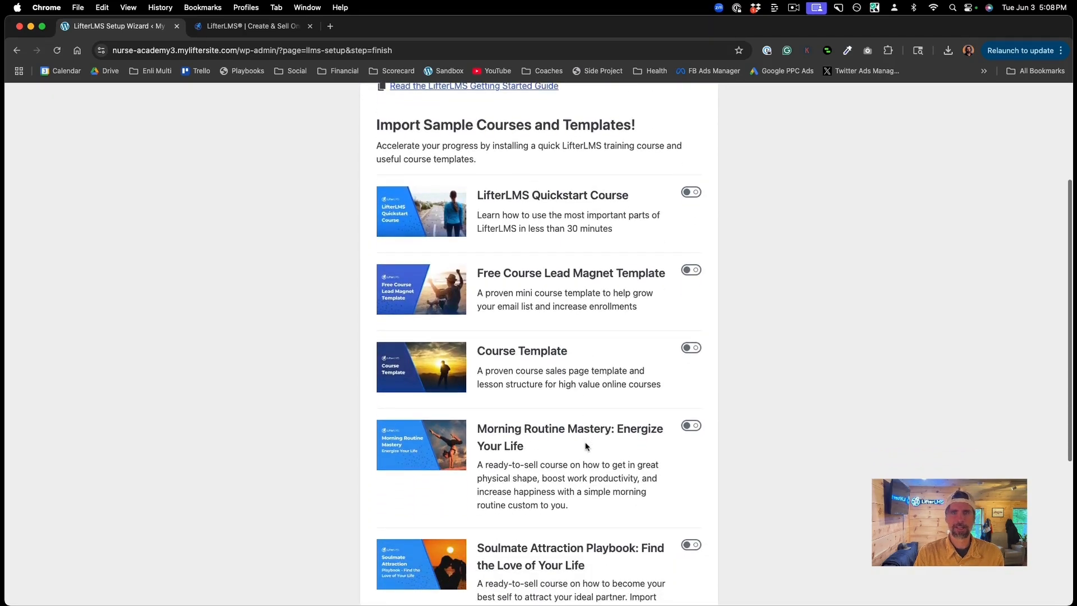
{"action": "scroll", "coordinate": [586, 447], "scroll_direction": "down", "scroll_amount": 2}
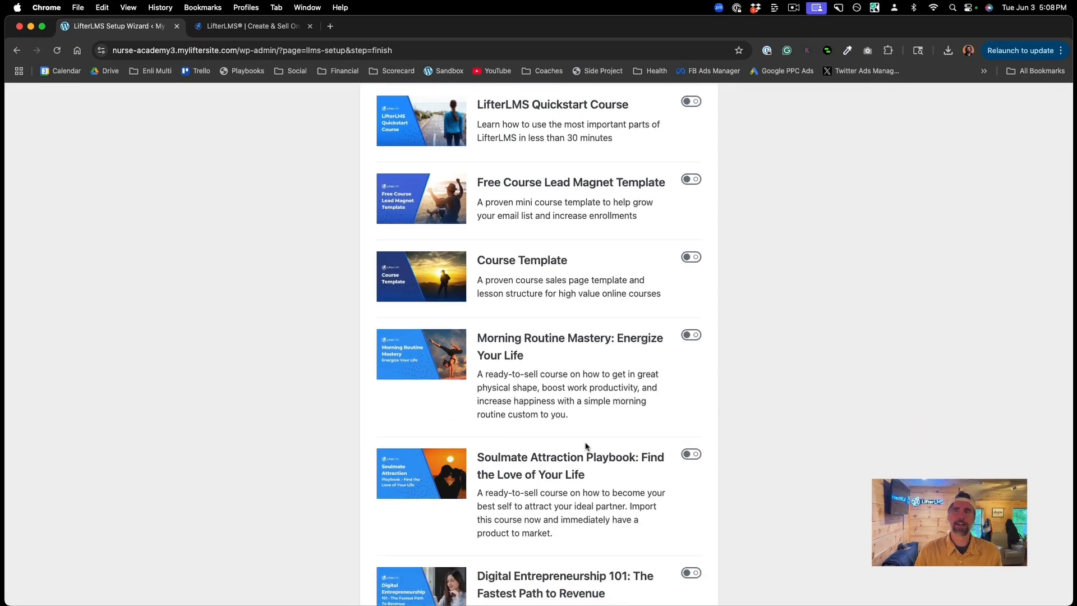
{"action": "scroll", "coordinate": [586, 447], "scroll_direction": "down", "scroll_amount": 3}
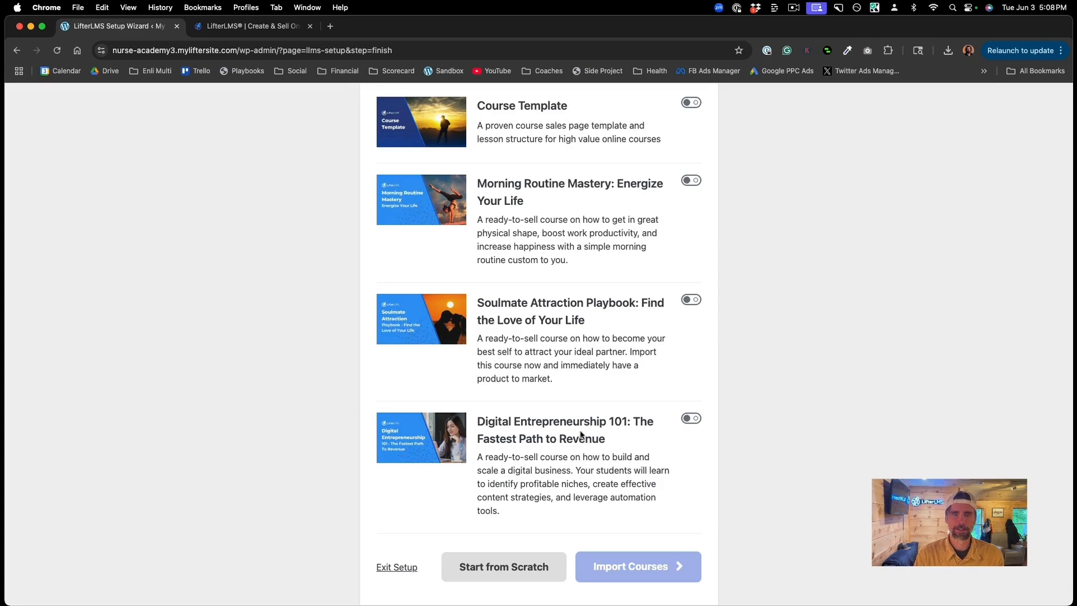
{"action": "left_click", "coordinate": [503, 566]}
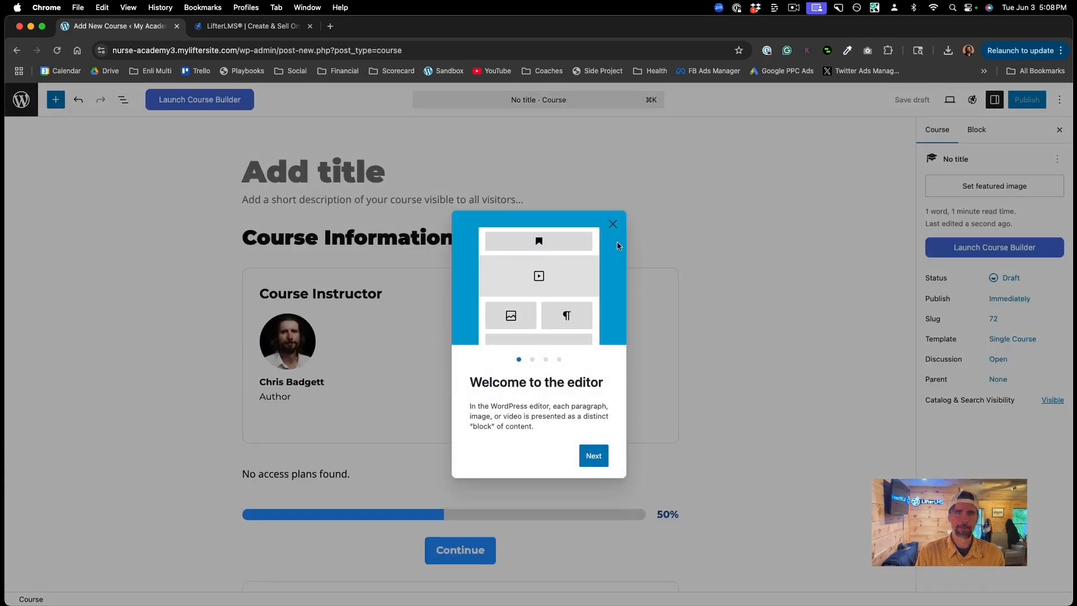
Step: Title the course 'Infection Control and Prevention in Healthcare Settings'
{"action": "left_click", "coordinate": [612, 225]}
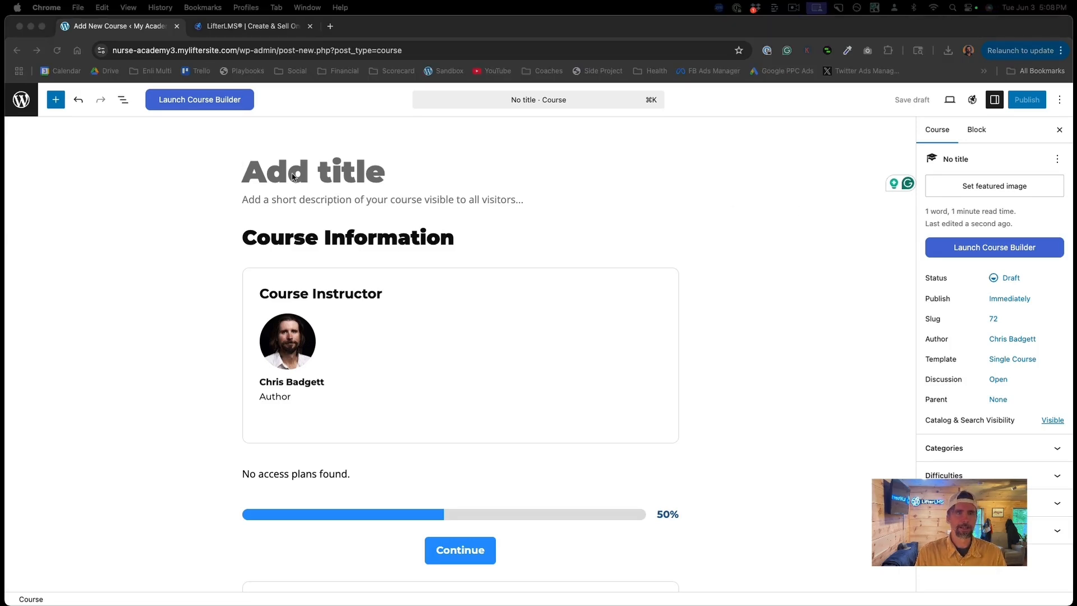
{"action": "left_click", "coordinate": [293, 177]}
{"action": "type", "text": "Infection Control and Prevention in Healthcare Settings"}
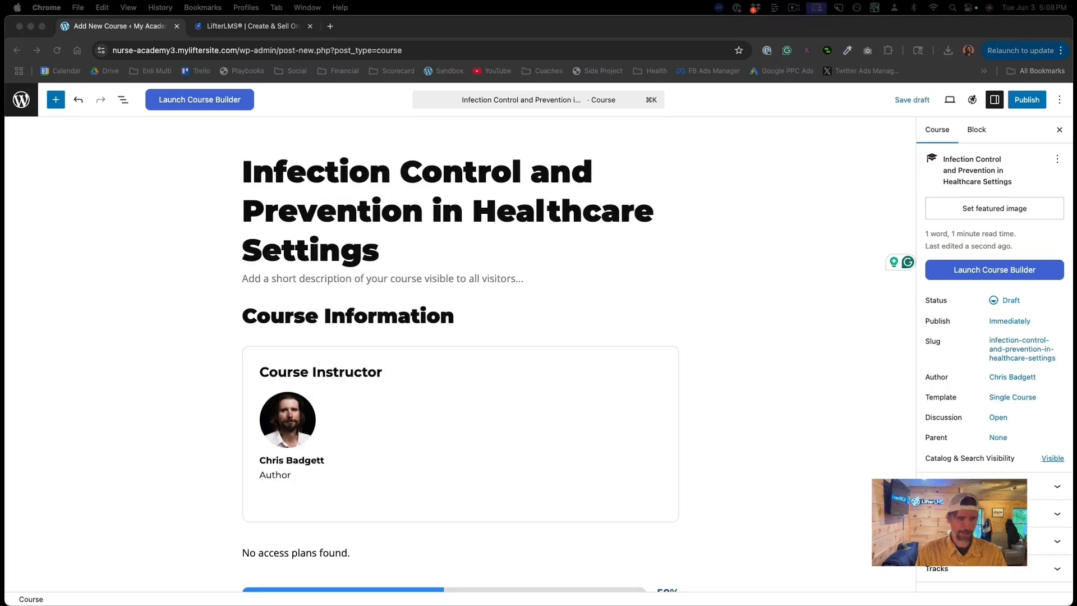
Step: Paste the self-paced course description promising 5 continuing-education credit hours
{"action": "left_click", "coordinate": [312, 276]}
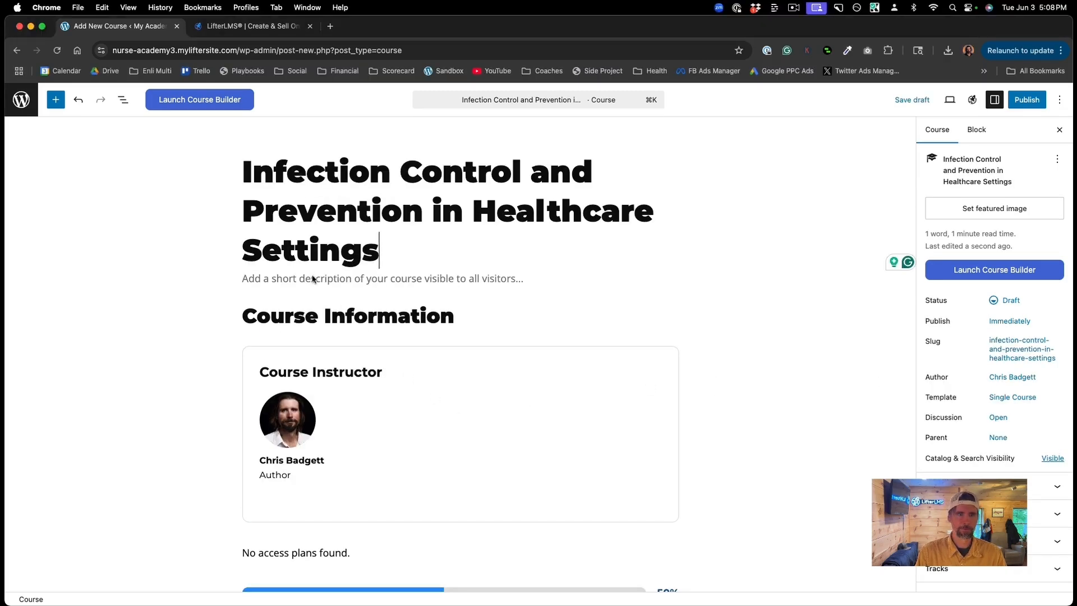
{"action": "left_click", "coordinate": [312, 276]}
{"action": "type", "text": "This self-paced course equips nurses with evidence-based strategies to prevent and control infections across healthcare settings while earning 5 continuing-education credit hours and an accredited certificate."}
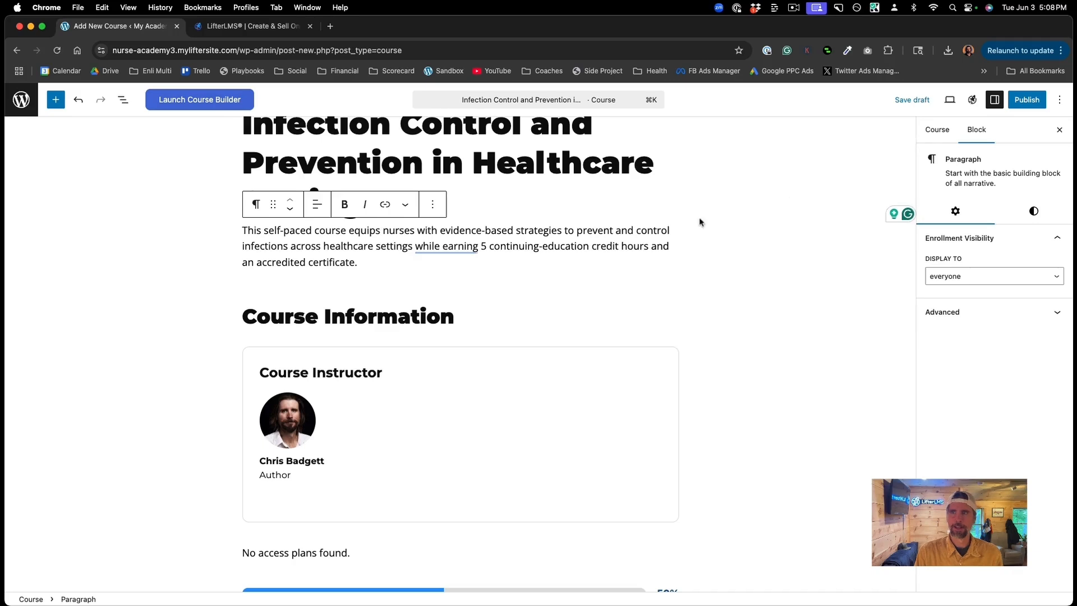
{"action": "left_click", "coordinate": [939, 133]}
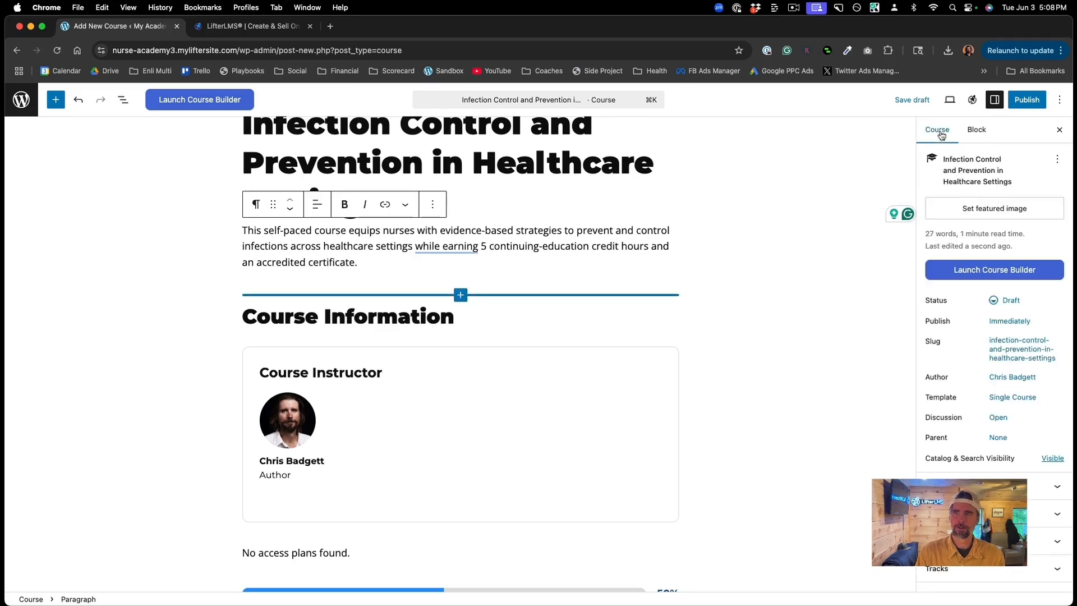
Step: Drag in Nurse-Course.jpg, set it as the featured image, and publish the course
{"action": "left_click", "coordinate": [960, 207]}
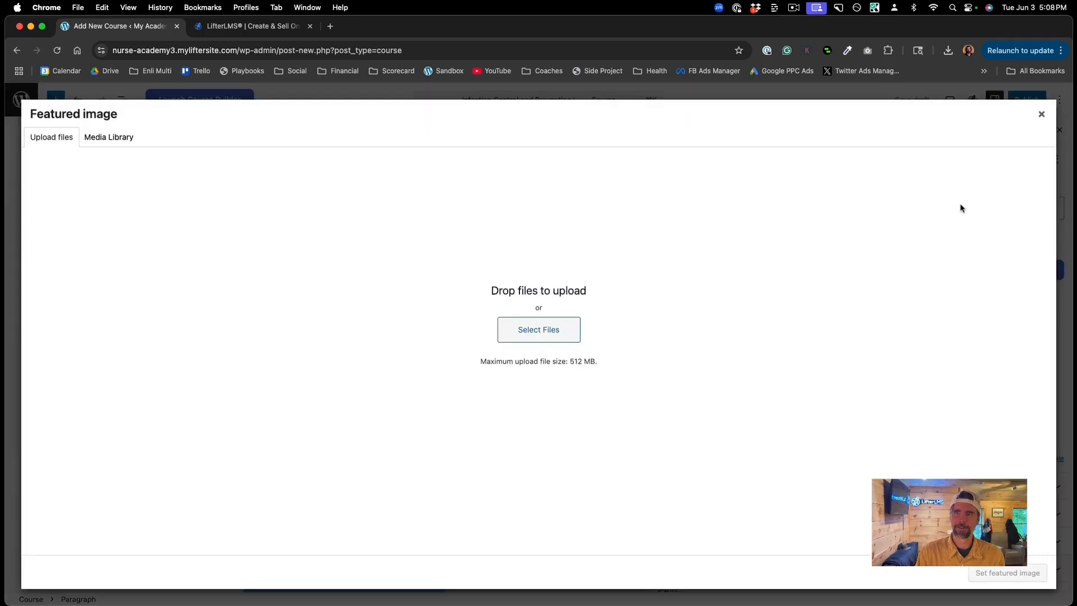
{"action": "left_click", "coordinate": [545, 335]}
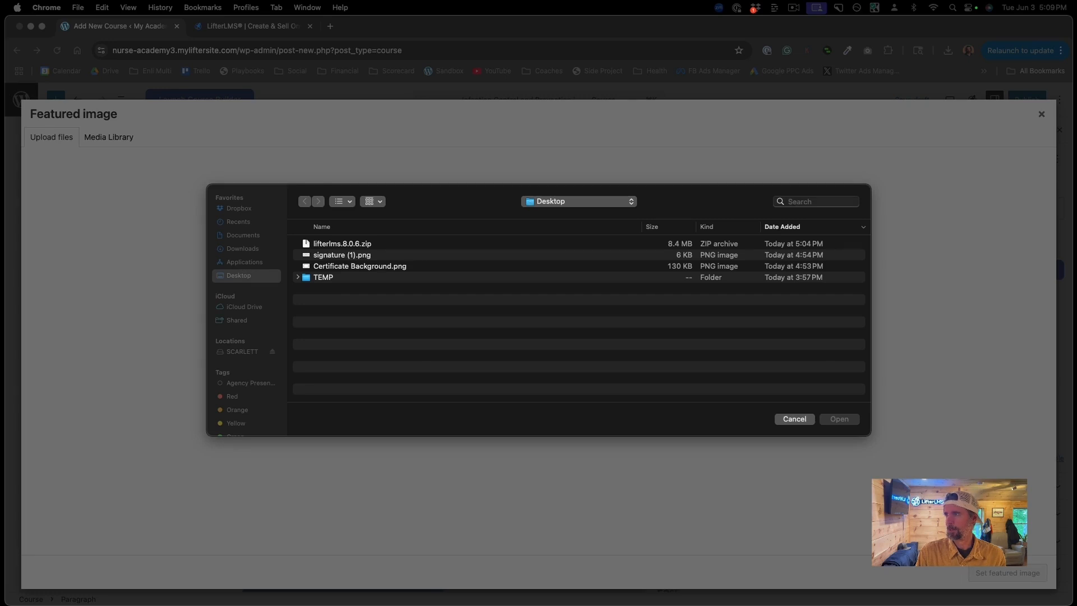
{"action": "left_click", "coordinate": [924, 147]}
{"action": "left_click", "coordinate": [795, 418]}
{"action": "left_click_drag", "start_coordinate": [1034, 252], "coordinate": [570, 336]}
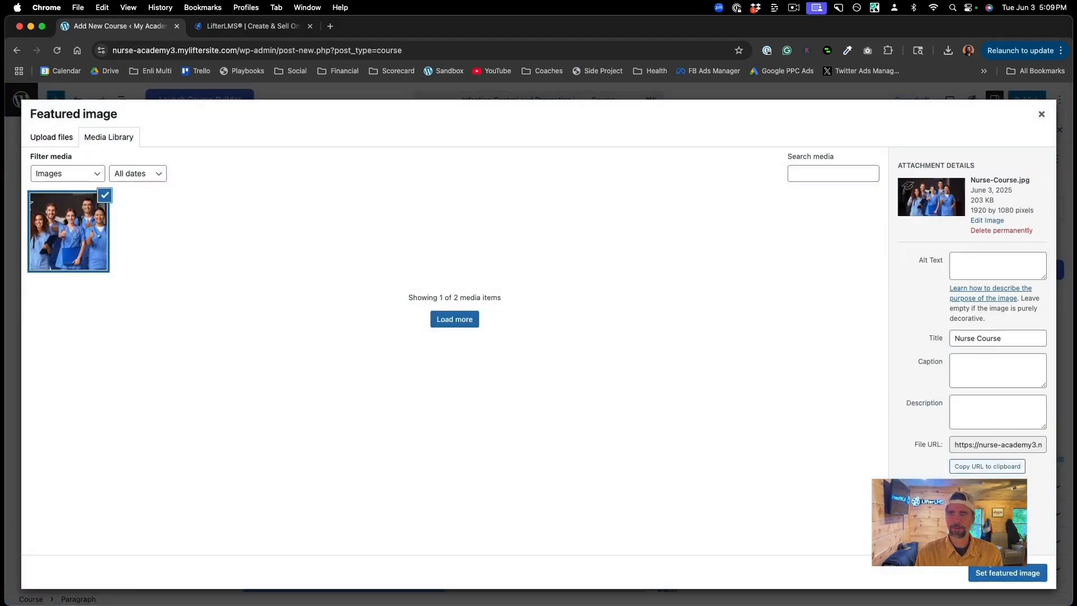
{"action": "left_click", "coordinate": [987, 570]}
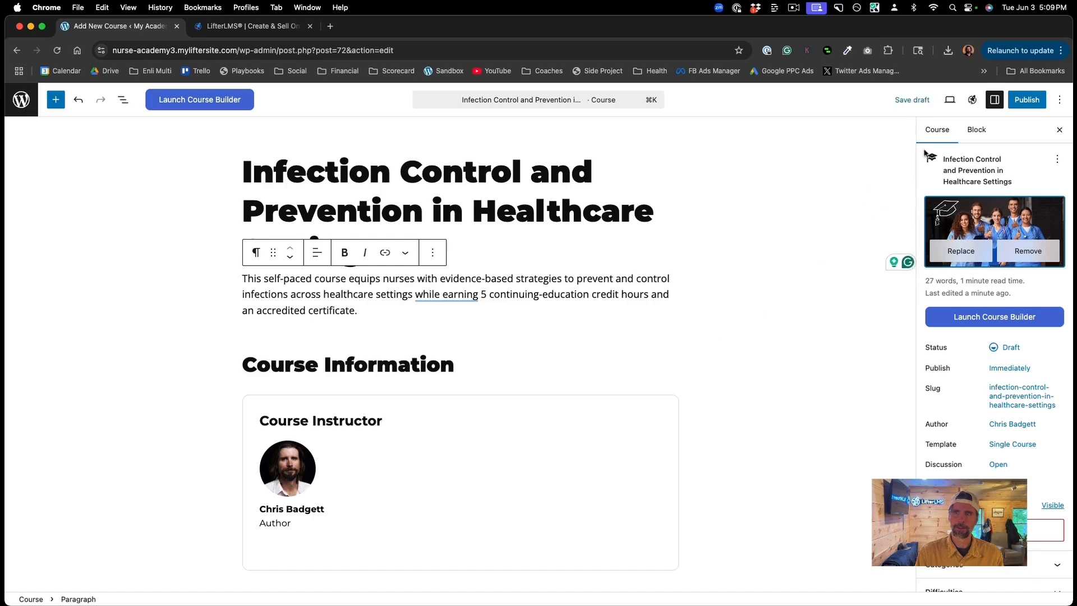
{"action": "left_click", "coordinate": [1033, 108]}
{"action": "left_click", "coordinate": [1033, 109]}
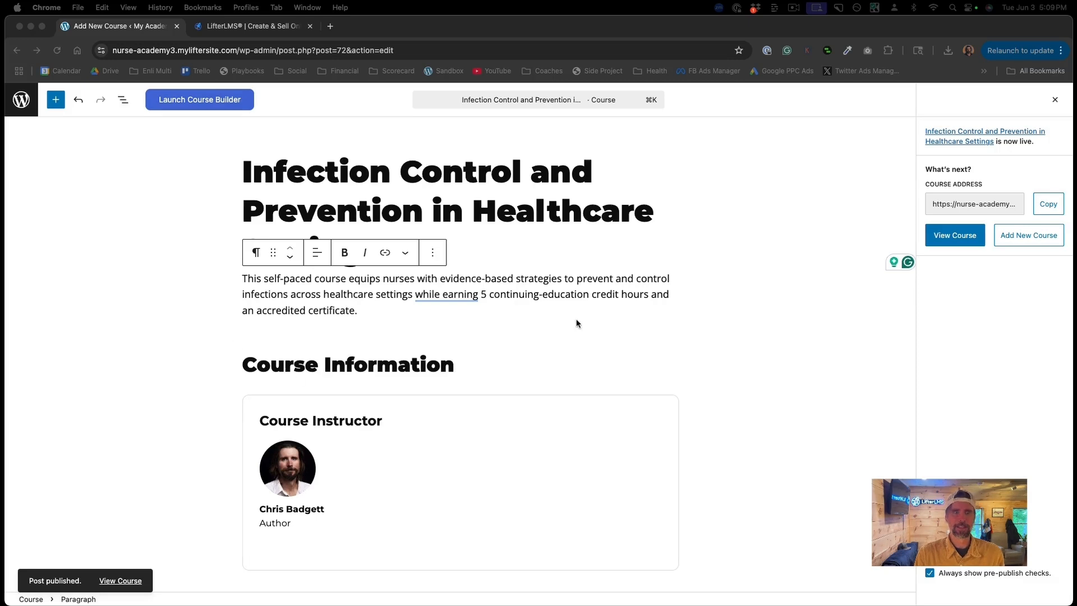
Step: Review the published course page, then launch the Course Builder
{"action": "scroll", "coordinate": [577, 322], "scroll_direction": "down", "scroll_amount": 5}
{"action": "scroll", "coordinate": [577, 322], "scroll_direction": "down", "scroll_amount": 2}
{"action": "scroll", "coordinate": [576, 322], "scroll_direction": "up", "scroll_amount": 5}
{"action": "scroll", "coordinate": [576, 322], "scroll_direction": "down", "scroll_amount": 3}
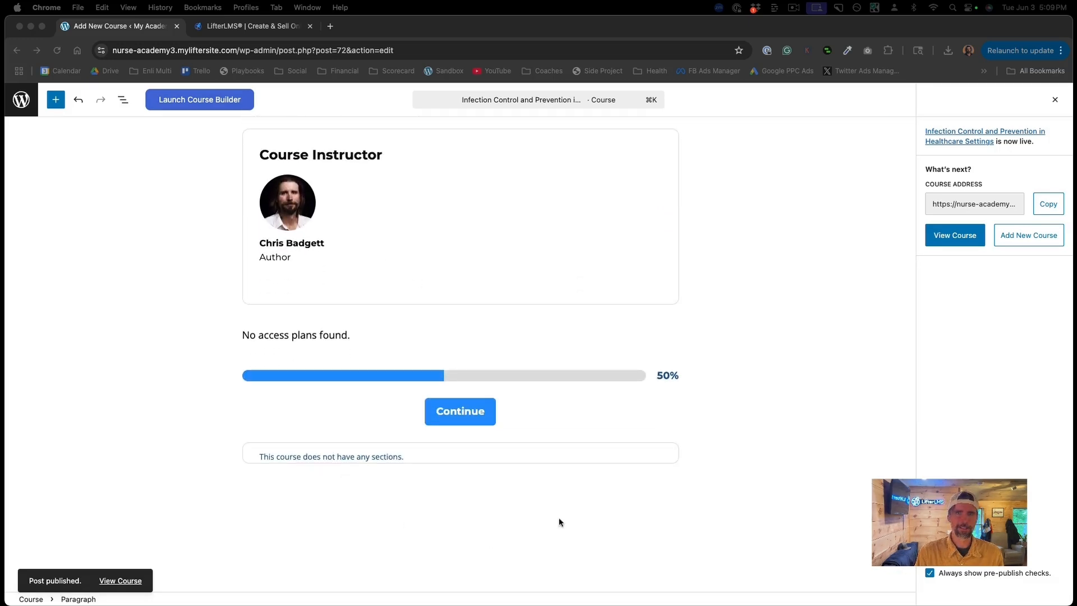
{"action": "scroll", "coordinate": [679, 322], "scroll_direction": "up", "scroll_amount": 5}
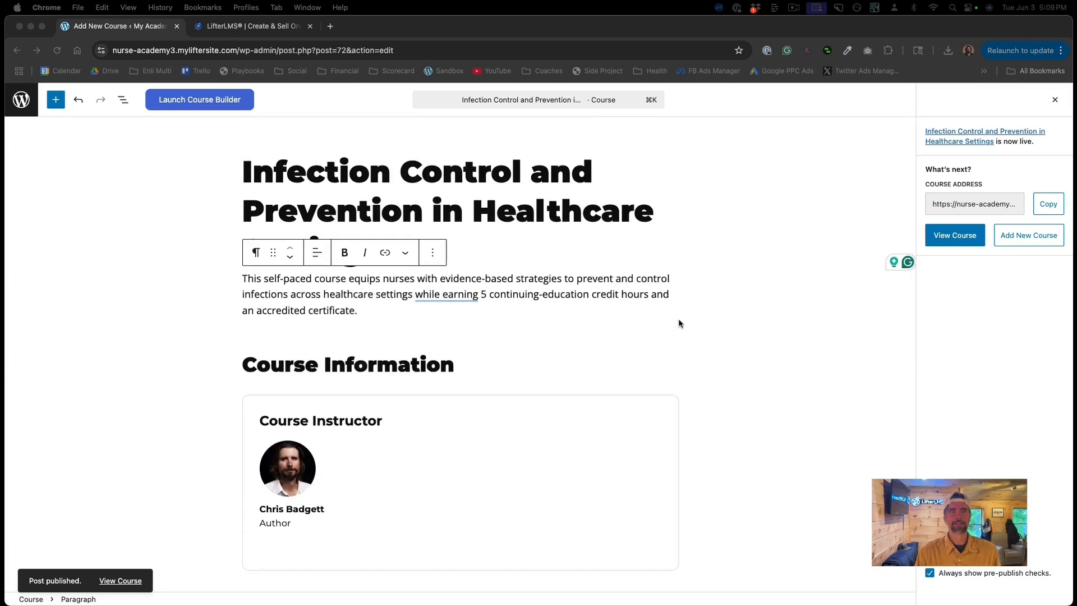
{"action": "left_click", "coordinate": [218, 106]}
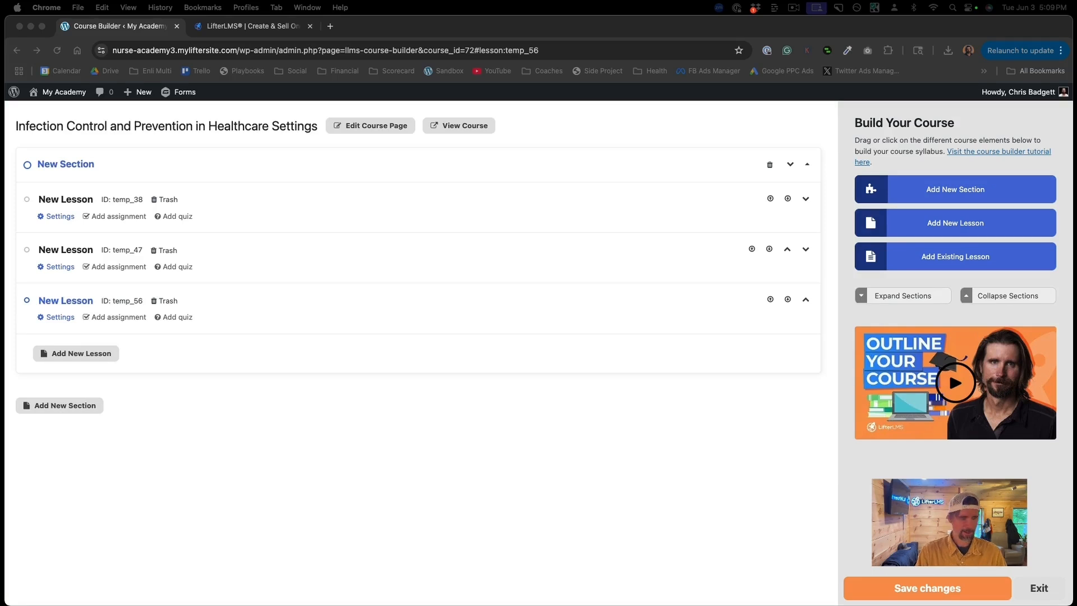
Step: Rename the first section to 'Foundations of Infection Control' and add a New Lesson under it
{"action": "left_click", "coordinate": [97, 164]}
{"action": "left_click_drag", "start_coordinate": [95, 164], "coordinate": [38, 164]}
{"action": "type", "text": "Foundations of Infection Control"}
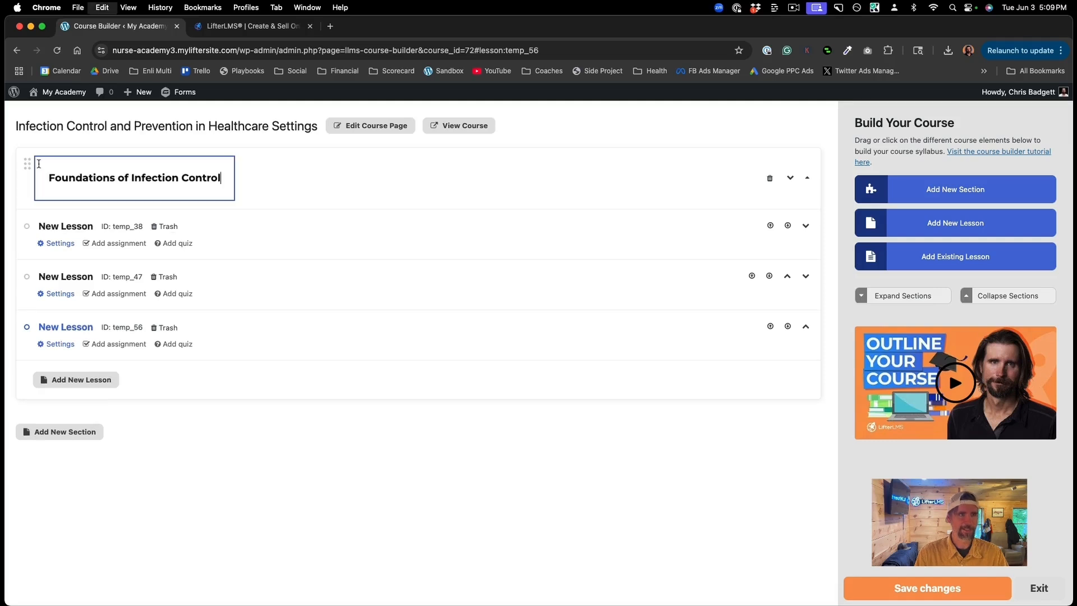
{"action": "key", "text": "Return"}
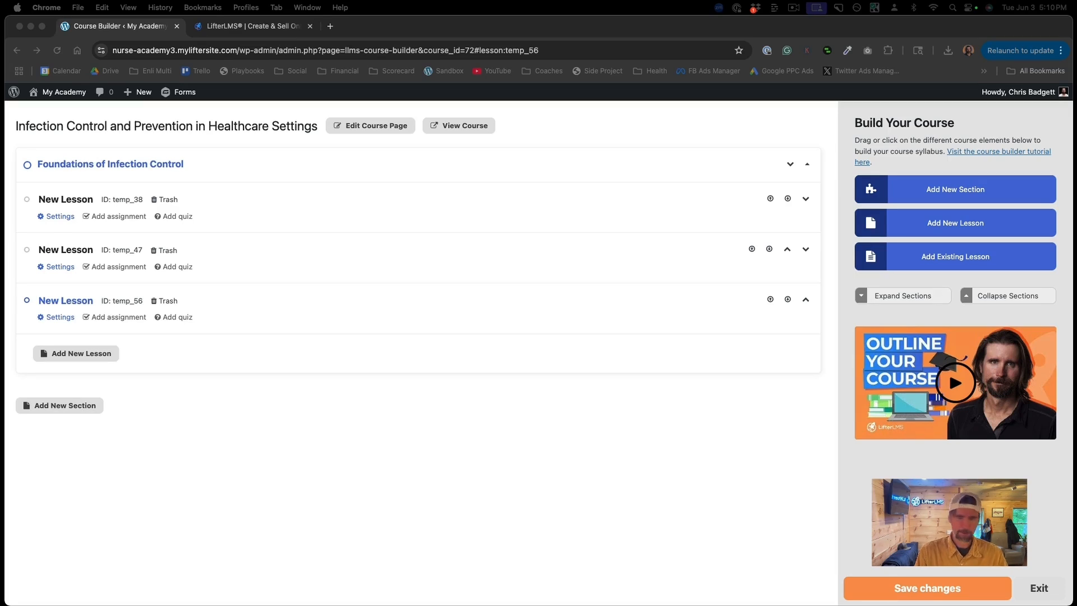
{"action": "left_click", "coordinate": [73, 198]}
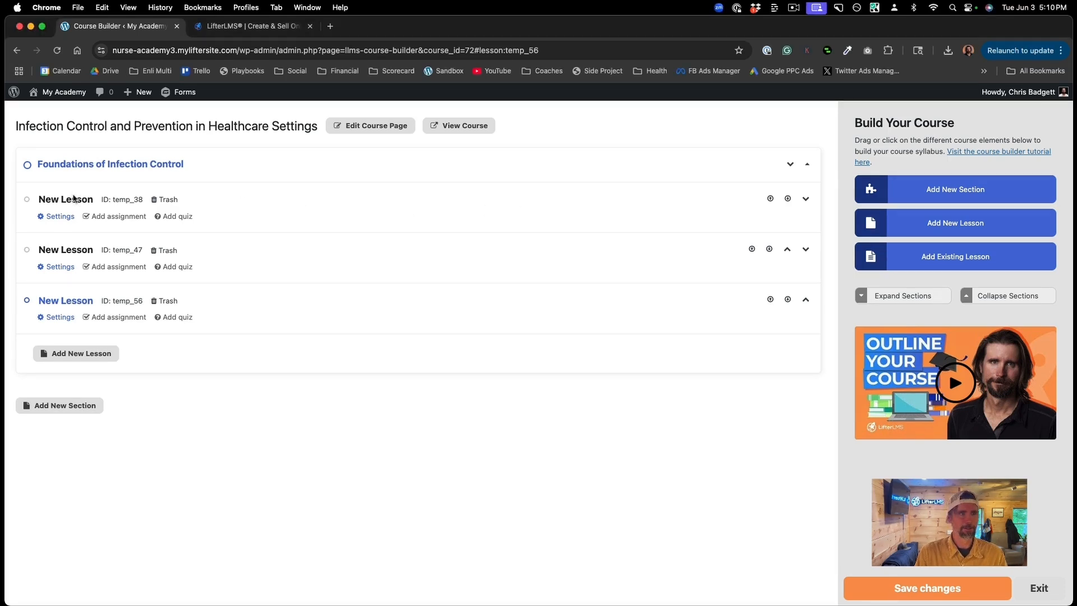
Step: Rename the first lesson to 'Principles of Medical Microbiology' and save it
{"action": "left_click", "coordinate": [73, 197]}
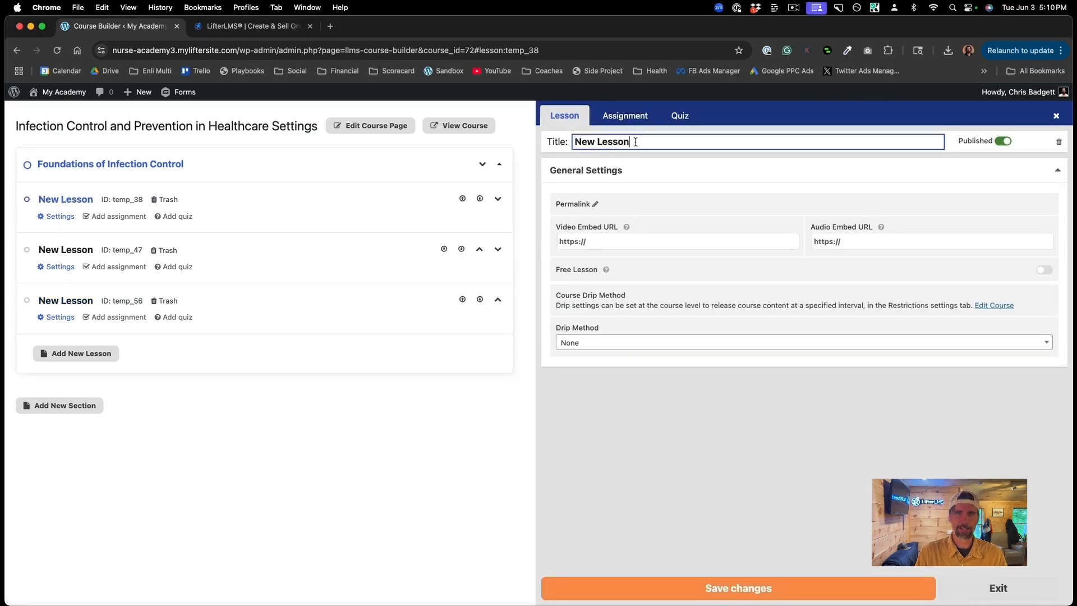
{"action": "left_click_drag", "start_coordinate": [635, 142], "coordinate": [572, 144]}
{"action": "type", "text": "Principles of Medical Microbiology"}
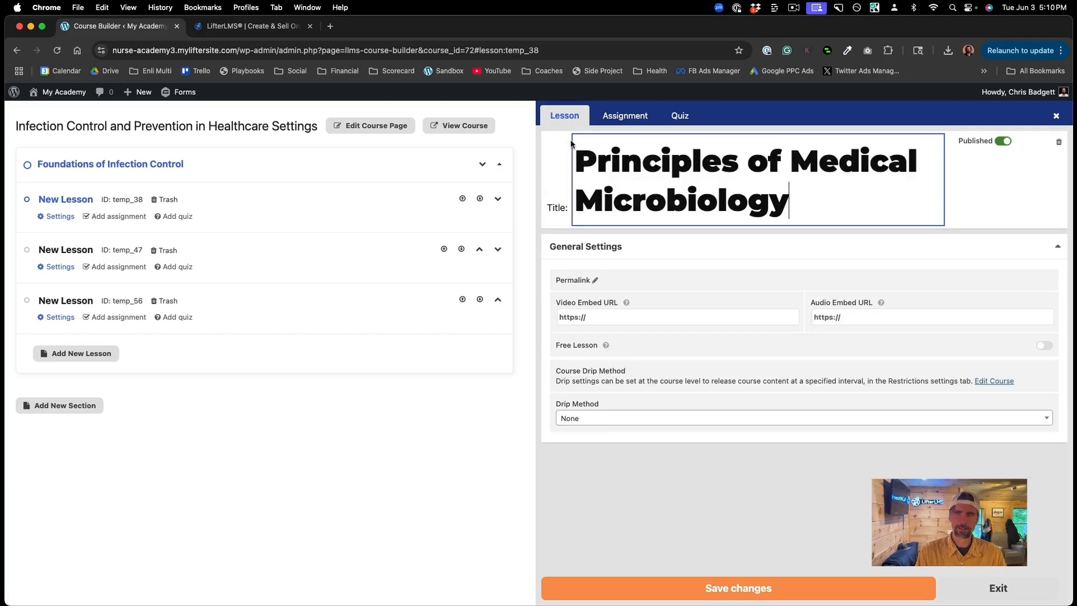
{"action": "left_click", "coordinate": [732, 593]}
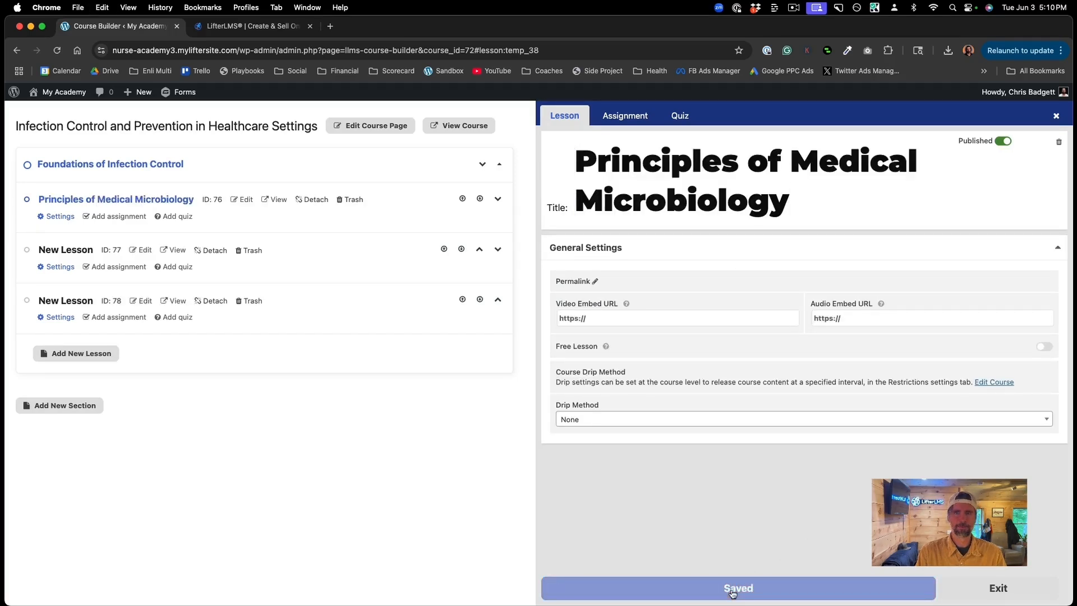
Step: Paste the lesson's Vimeo link into Video Embed URL, save, and view the lesson in a new tab
{"action": "left_click", "coordinate": [599, 321]}
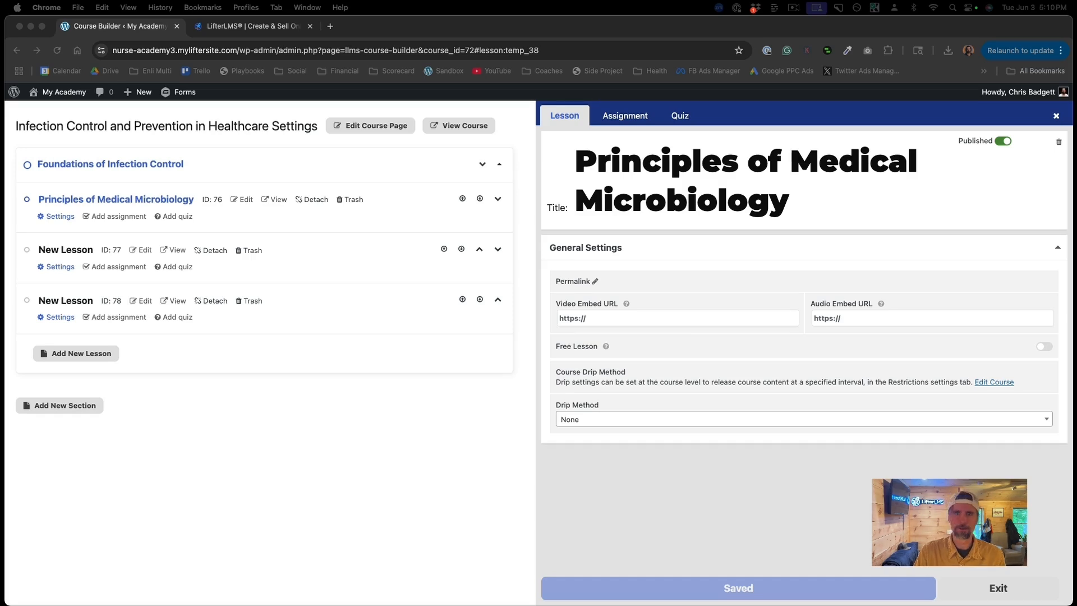
{"action": "left_click", "coordinate": [606, 320]}
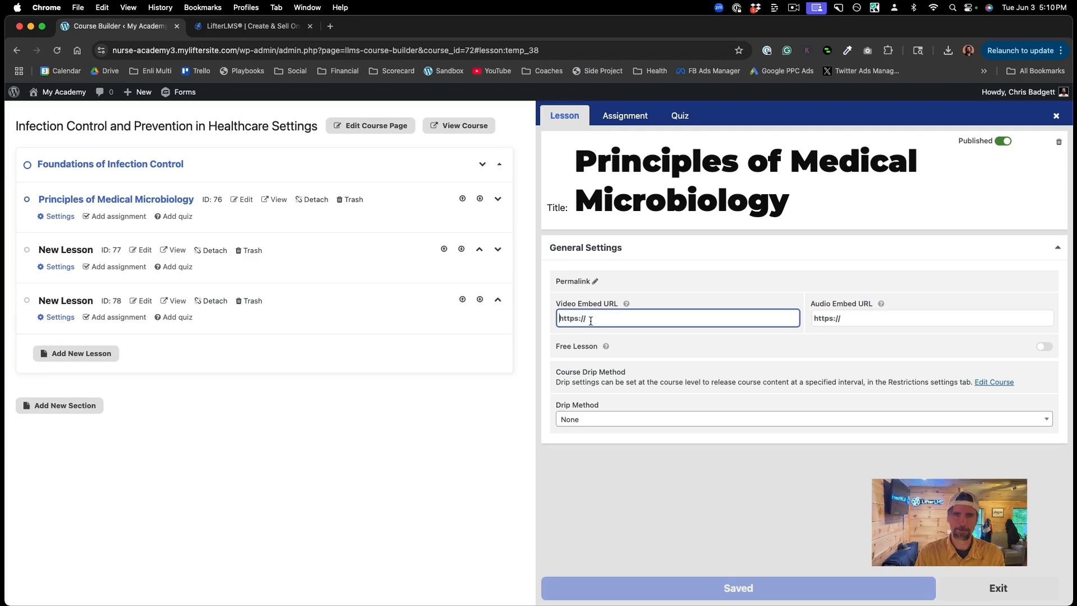
{"action": "key", "text": "super+v"}
{"action": "left_click", "coordinate": [710, 486]}
{"action": "left_click", "coordinate": [691, 587]}
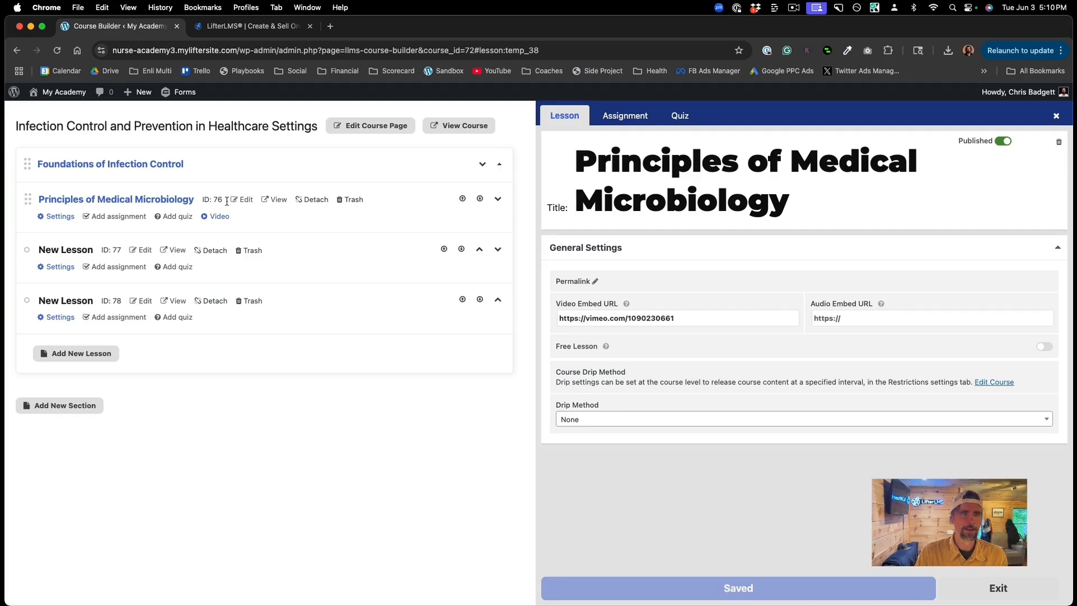
{"action": "left_click", "coordinate": [273, 200]}
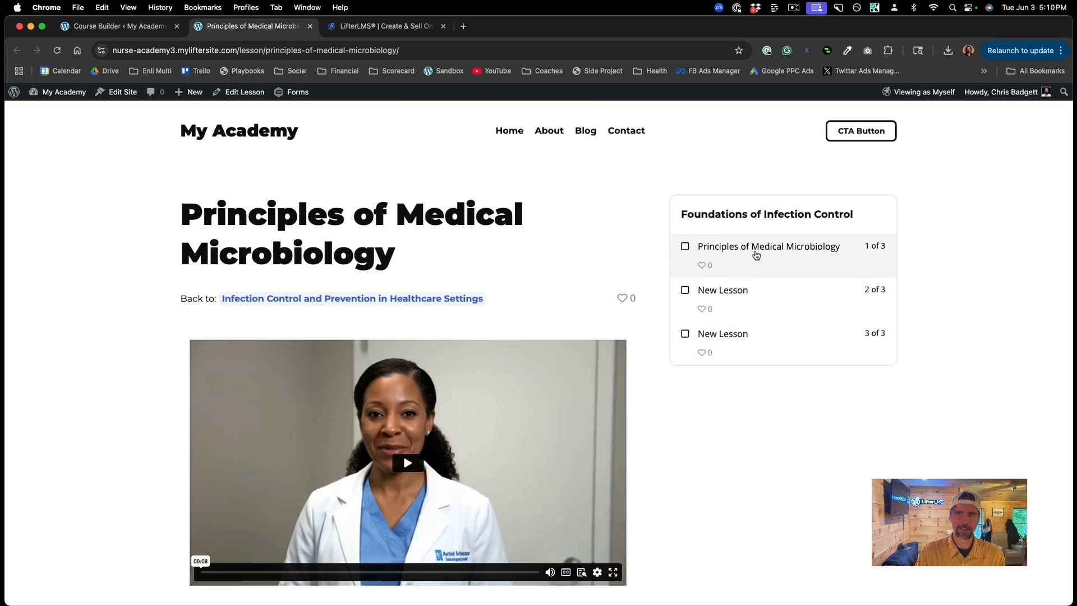
Step: Play and pause the lesson's Vimeo video, then close the preview tab to return to the Course Builder
{"action": "scroll", "coordinate": [545, 387], "scroll_direction": "down", "scroll_amount": 3}
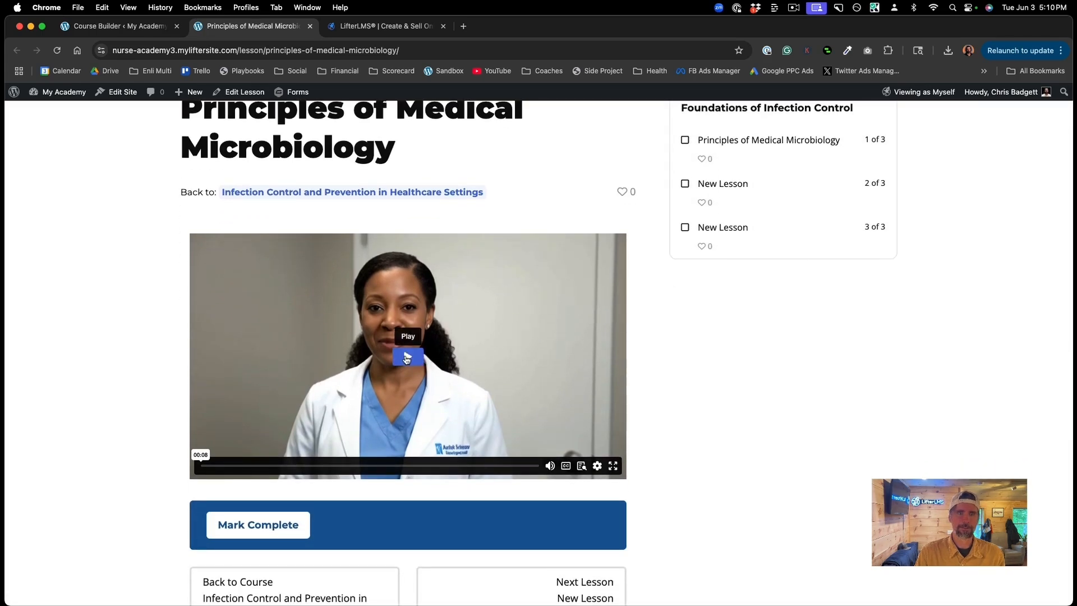
{"action": "left_click", "coordinate": [408, 359]}
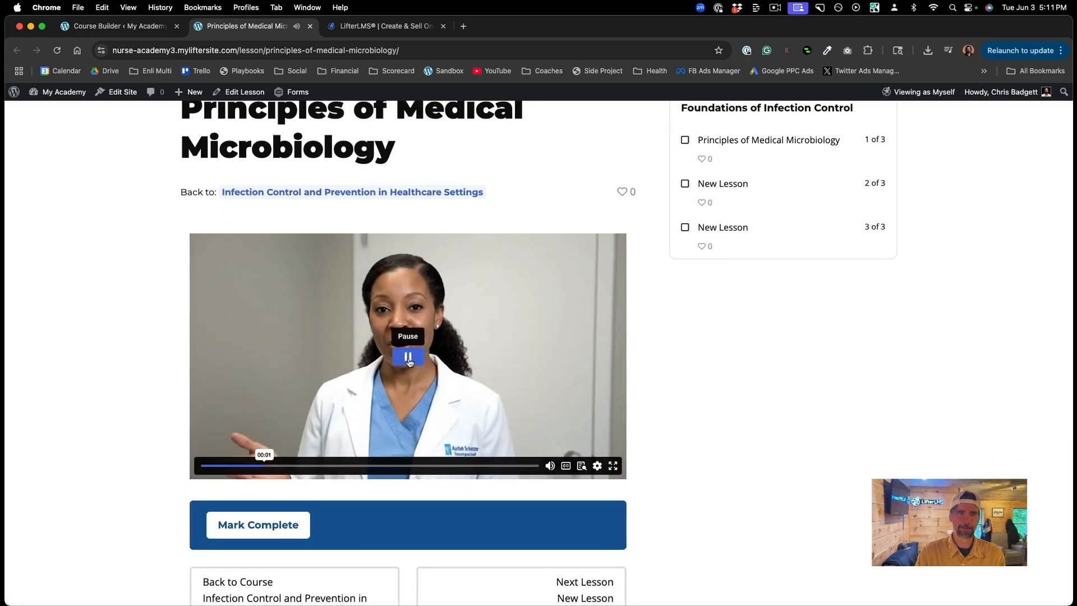
{"action": "left_click", "coordinate": [409, 359]}
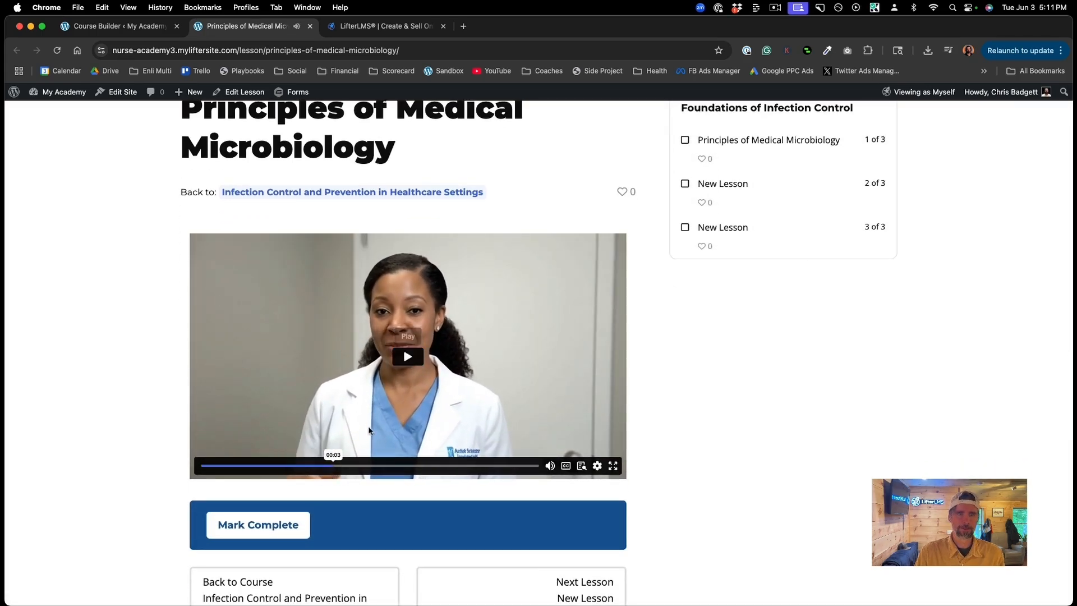
{"action": "left_click", "coordinate": [139, 29]}
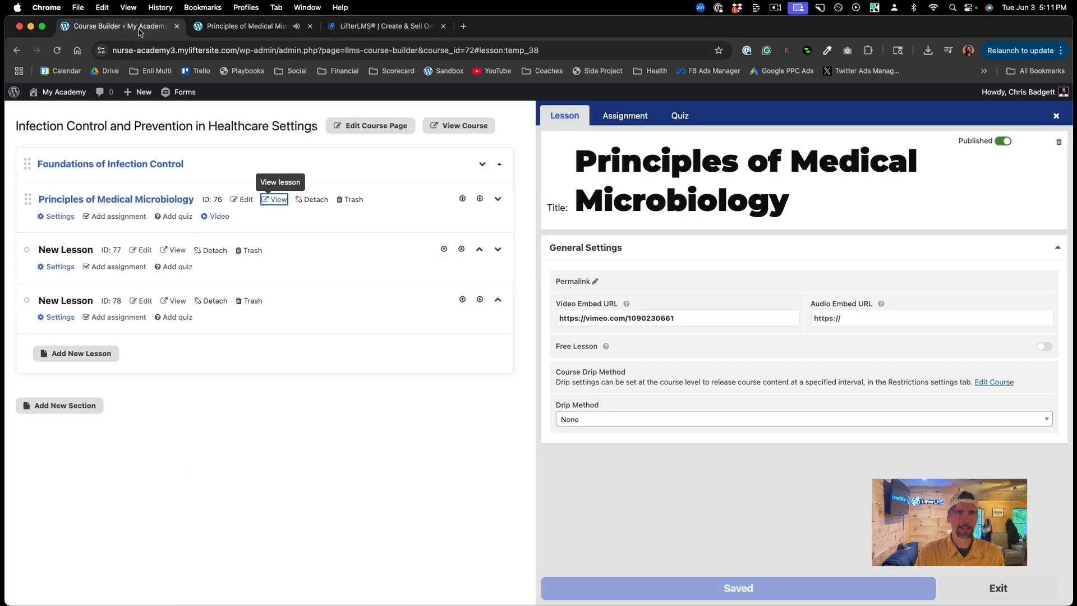
{"action": "left_click", "coordinate": [310, 26]}
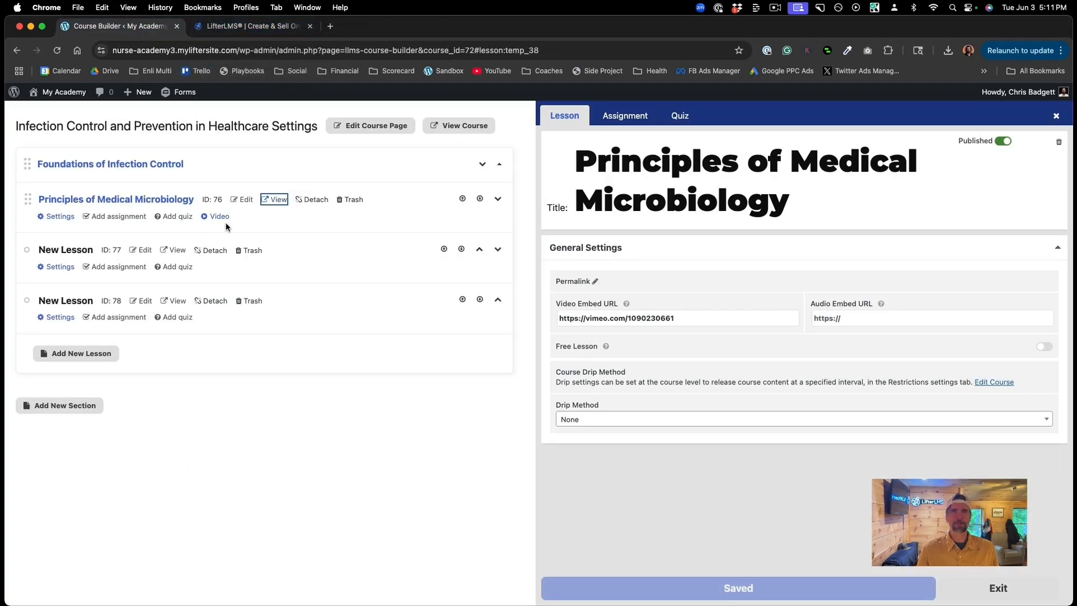
Step: Title the second and third lessons and add a new section with a Hand Hygiene lesson
{"action": "left_click", "coordinate": [141, 250]}
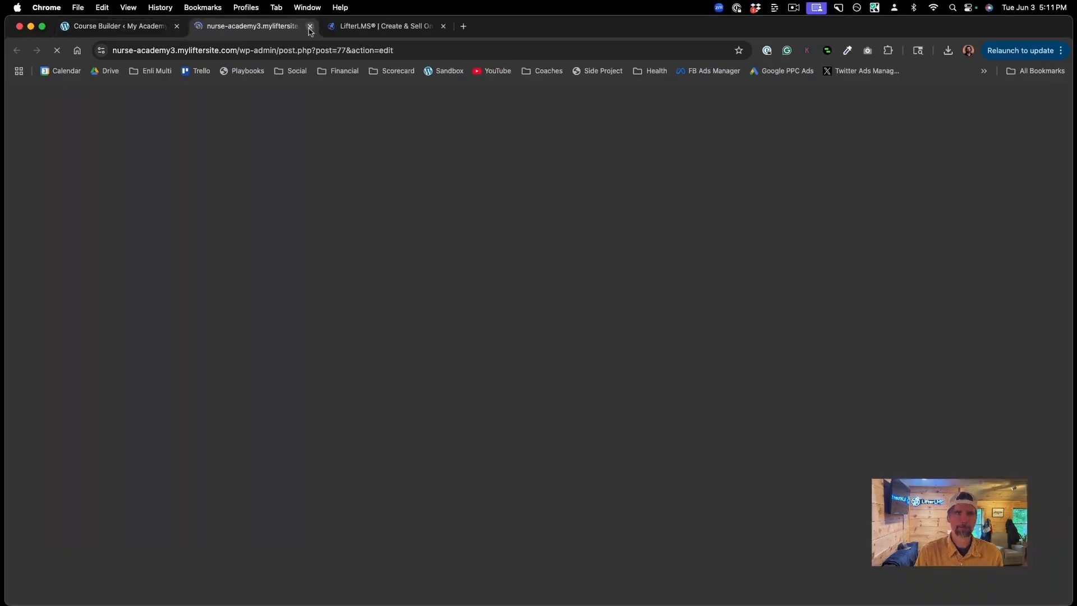
{"action": "left_click", "coordinate": [310, 27]}
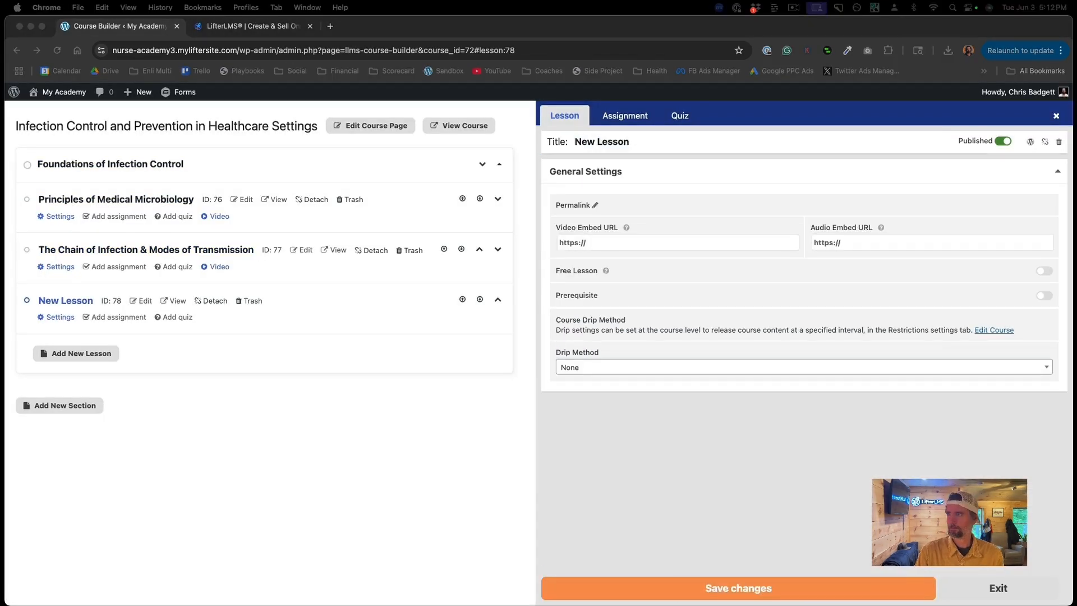
{"action": "left_click", "coordinate": [601, 142]}
{"action": "type", "text": "Standard Precautions and Core Safety Practices"}
{"action": "left_click", "coordinate": [59, 405]}
{"action": "type", "text": "Standard Precautions and Core Safety Practices"}
{"action": "left_click", "coordinate": [75, 440]}
{"action": "left_click", "coordinate": [601, 142]}
{"action": "type", "text": "Hand Hygiene Best Practices for Clinicians"}
{"action": "left_click", "coordinate": [76, 489]}
Step: Add the advanced and Certification Test sections with their lessons, including 'Your Certification Exam', and save
{"action": "left_click", "coordinate": [635, 140]}
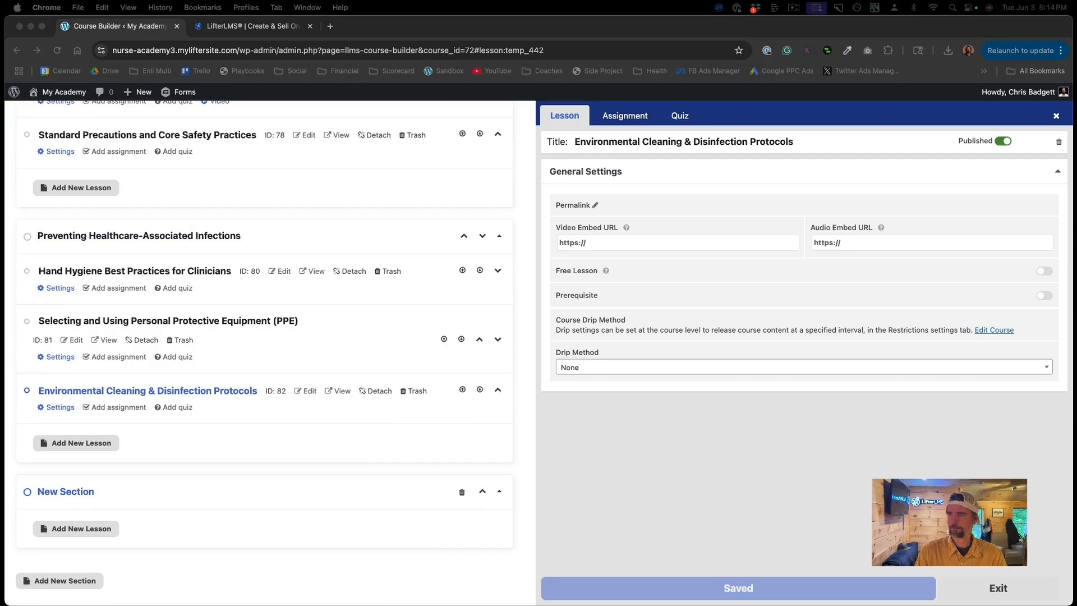
{"action": "left_click", "coordinate": [617, 141]}
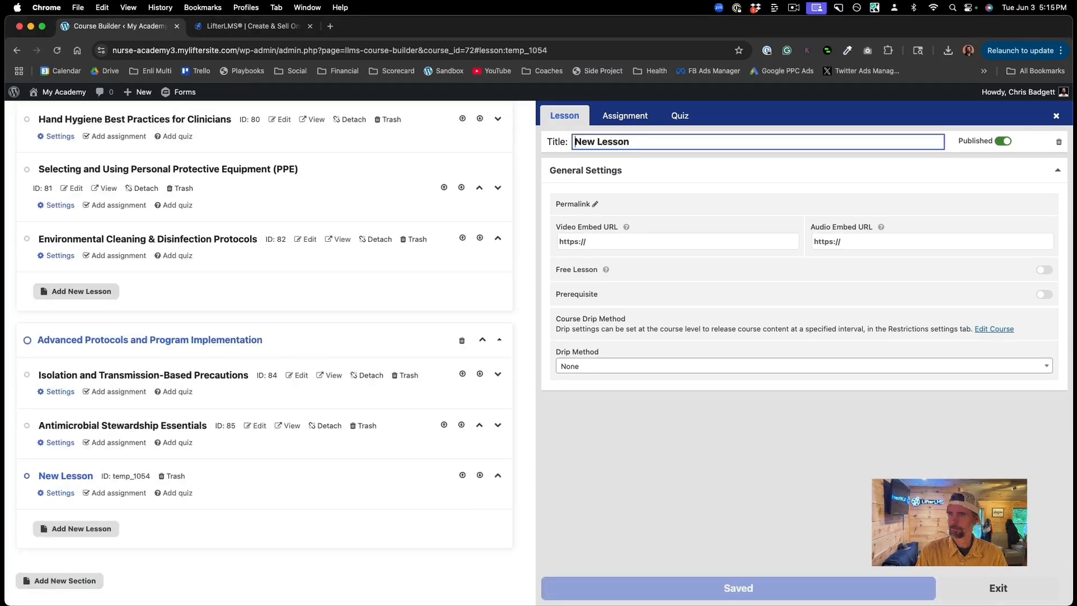
{"action": "type", "text": "Designing, Auditing, and Sustaining an Infection Prevention Plan"}
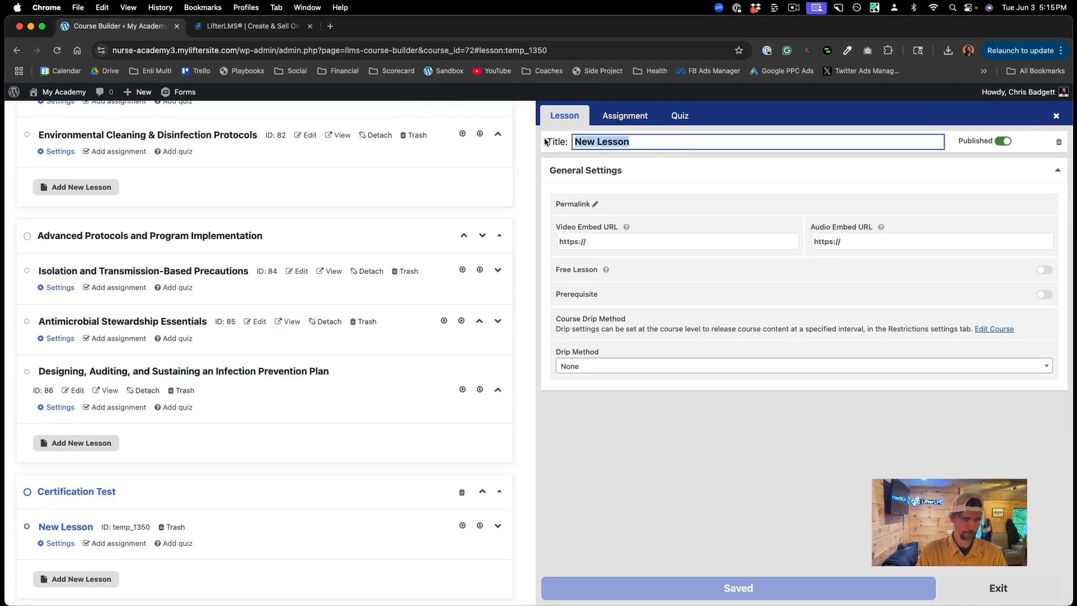
{"action": "type", "text": "Your Certification Exam"}
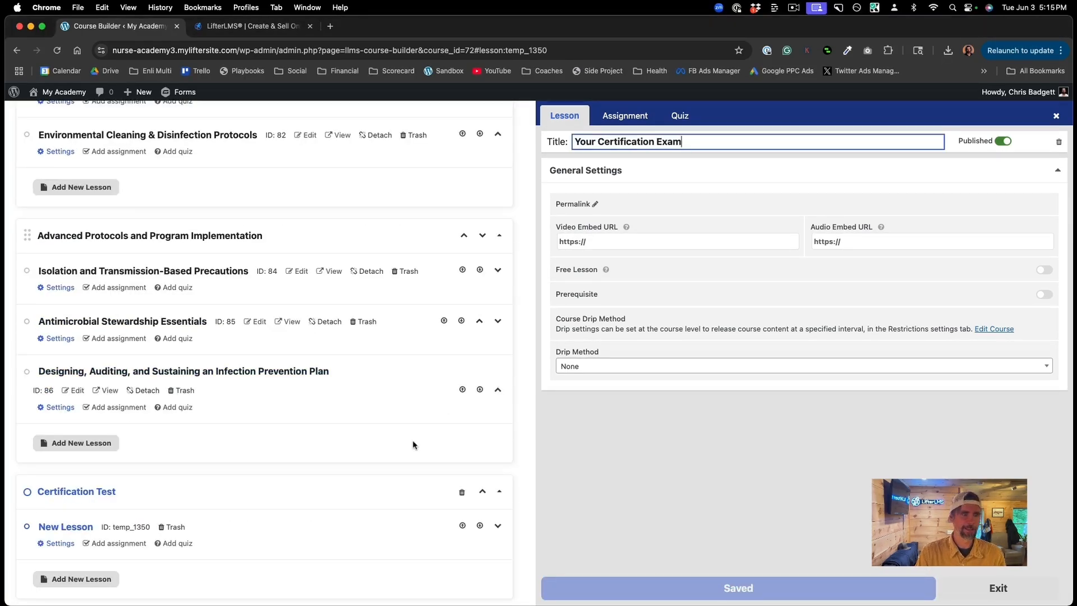
{"action": "scroll", "coordinate": [412, 440], "scroll_direction": "down", "scroll_amount": 2}
{"action": "left_click", "coordinate": [623, 493]}
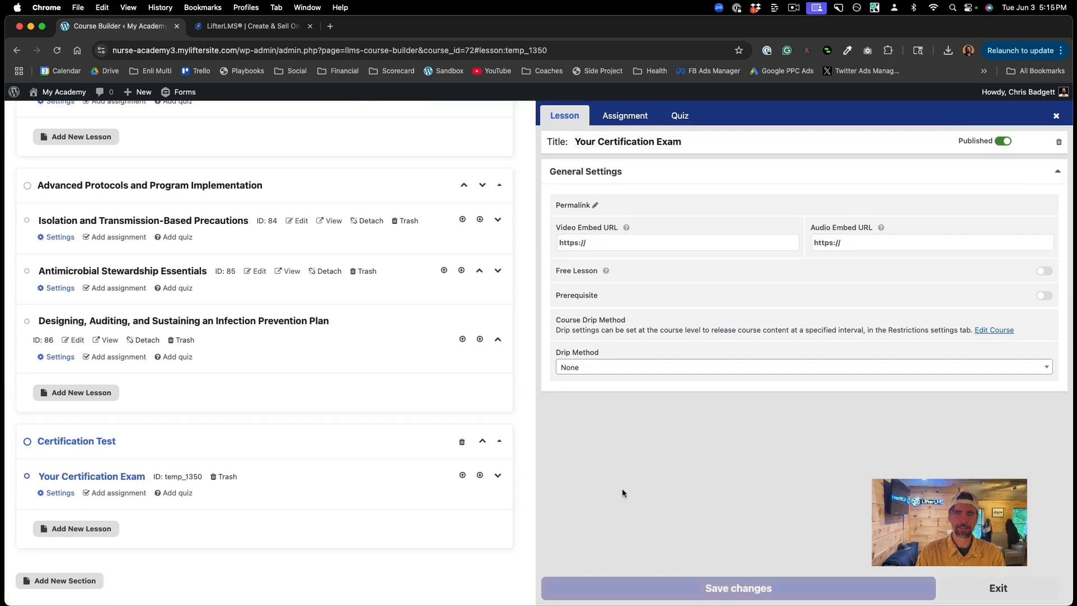
{"action": "left_click", "coordinate": [670, 588]}
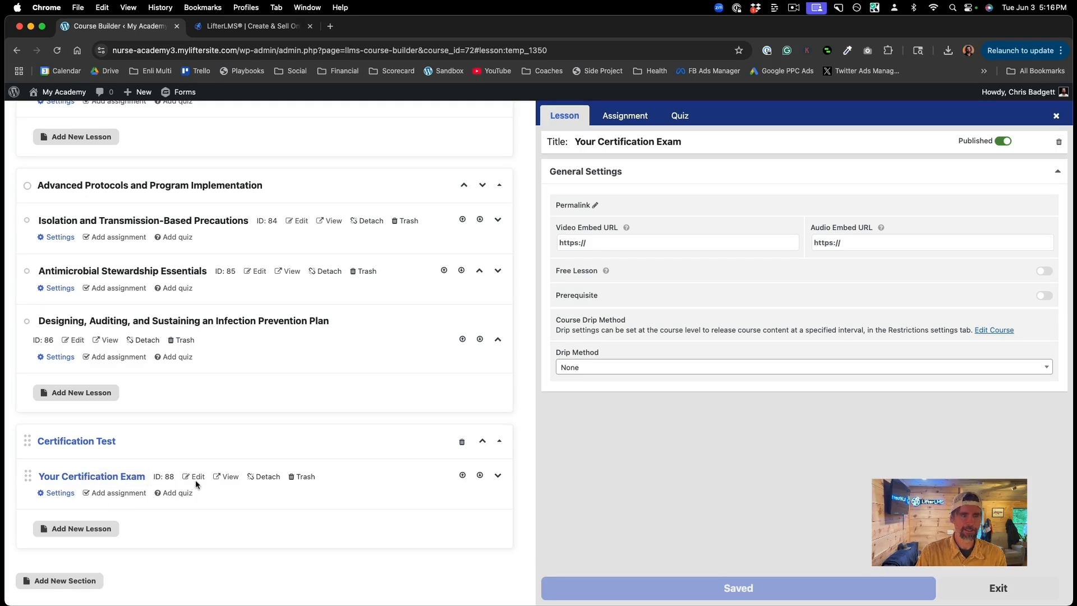
Step: Paste the Vimeo link into Your Certification Exam's Video Embed URL and save
{"action": "left_click", "coordinate": [56, 493]}
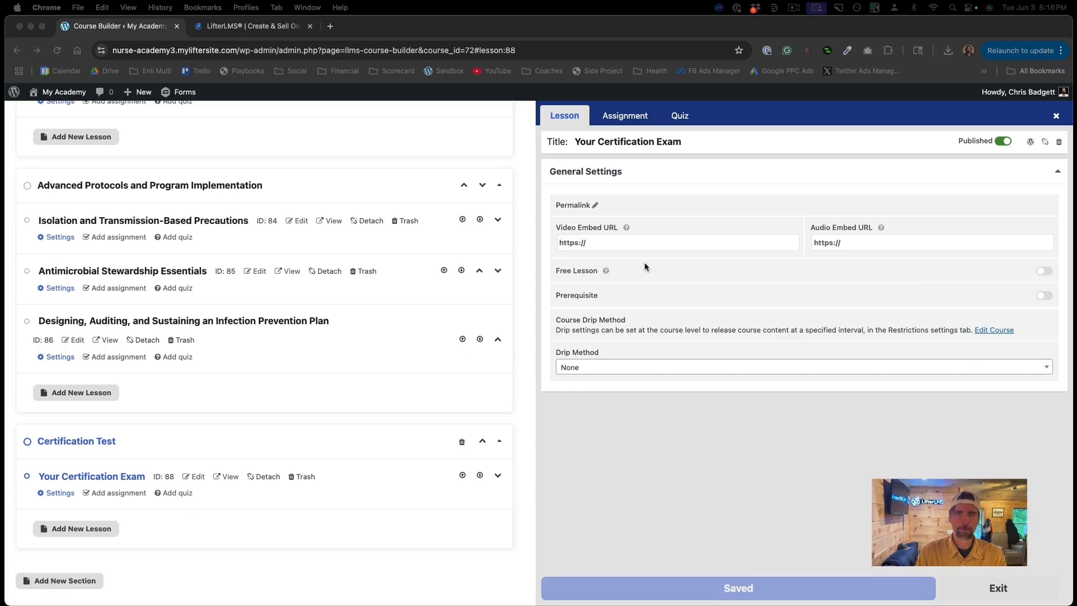
{"action": "left_click", "coordinate": [596, 247]}
{"action": "left_click", "coordinate": [591, 241]}
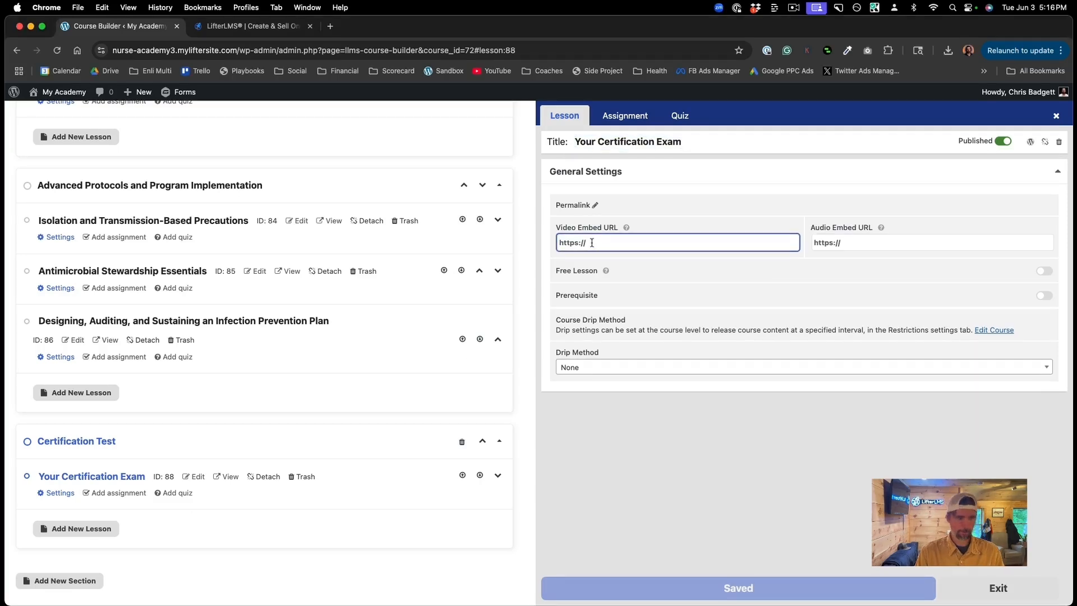
{"action": "key", "text": "super+v"}
{"action": "left_click", "coordinate": [738, 509]}
{"action": "left_click", "coordinate": [644, 587]}
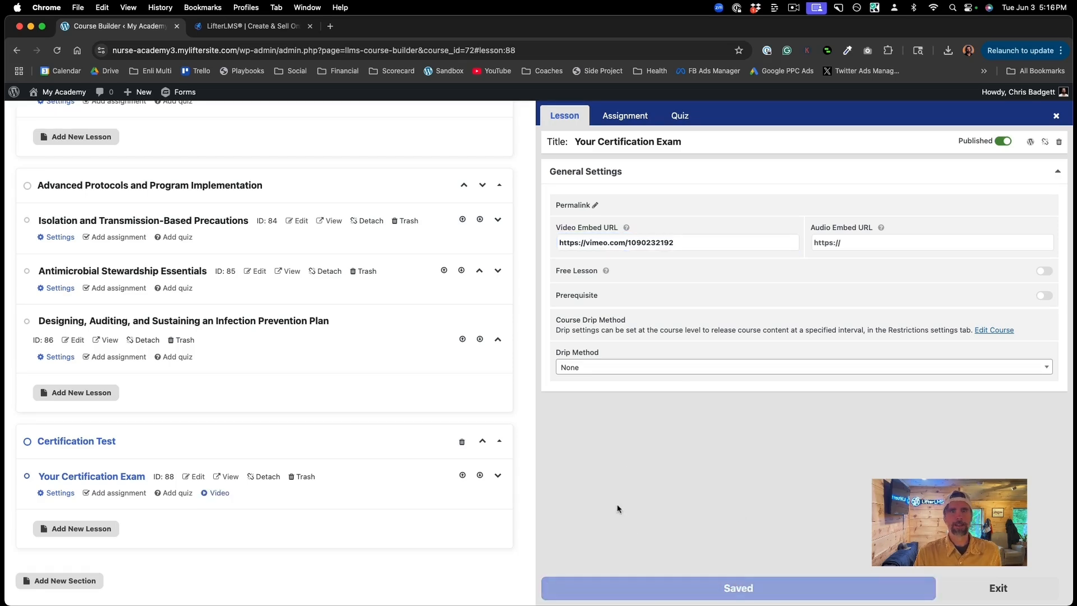
Step: Open the live course page and scroll through its sections and lessons
{"action": "scroll", "coordinate": [618, 510], "scroll_direction": "up", "scroll_amount": 15}
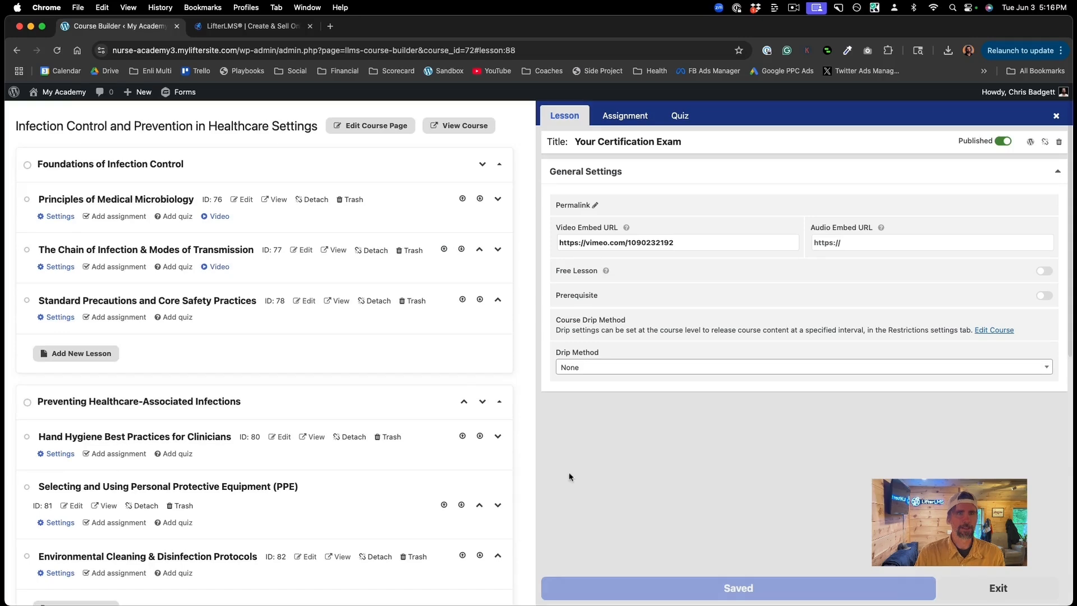
{"action": "left_click", "coordinate": [449, 127]}
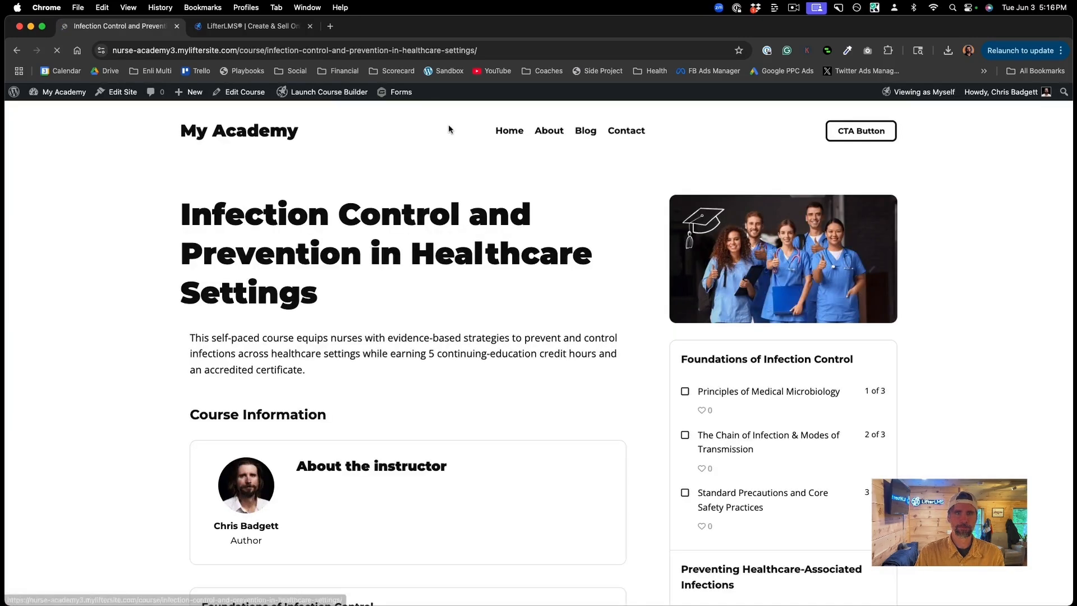
{"action": "scroll", "coordinate": [519, 353], "scroll_direction": "down", "scroll_amount": 2}
{"action": "scroll", "coordinate": [519, 353], "scroll_direction": "down", "scroll_amount": 10}
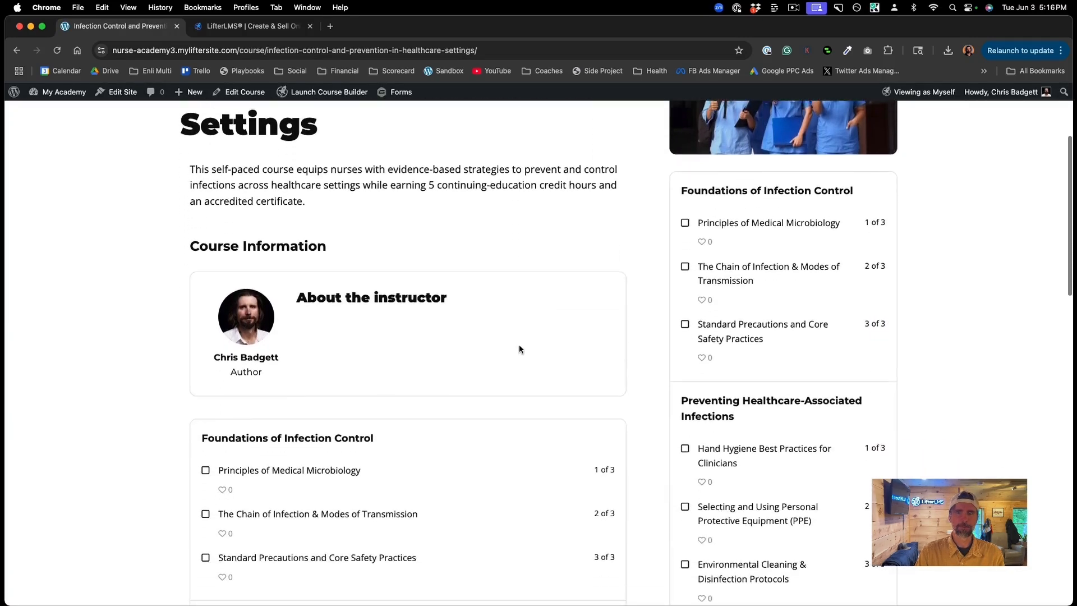
{"action": "scroll", "coordinate": [519, 351], "scroll_direction": "down", "scroll_amount": 3}
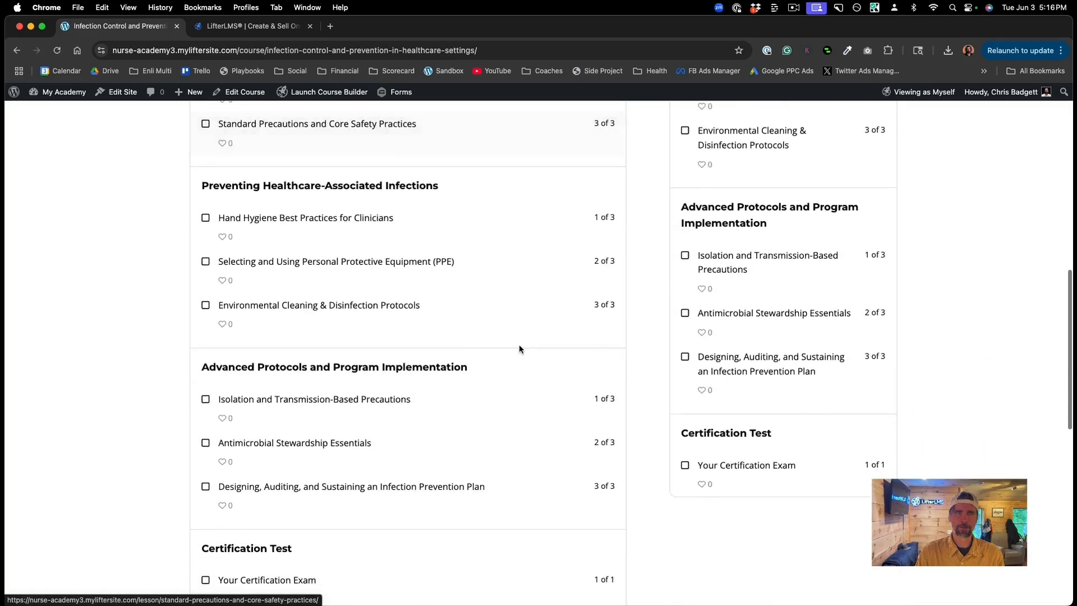
{"action": "scroll", "coordinate": [519, 351], "scroll_direction": "up", "scroll_amount": 6}
Step: Preview the Principles of Medical Microbiology and The Chain of Infection lesson pages
{"action": "left_click", "coordinate": [379, 359]}
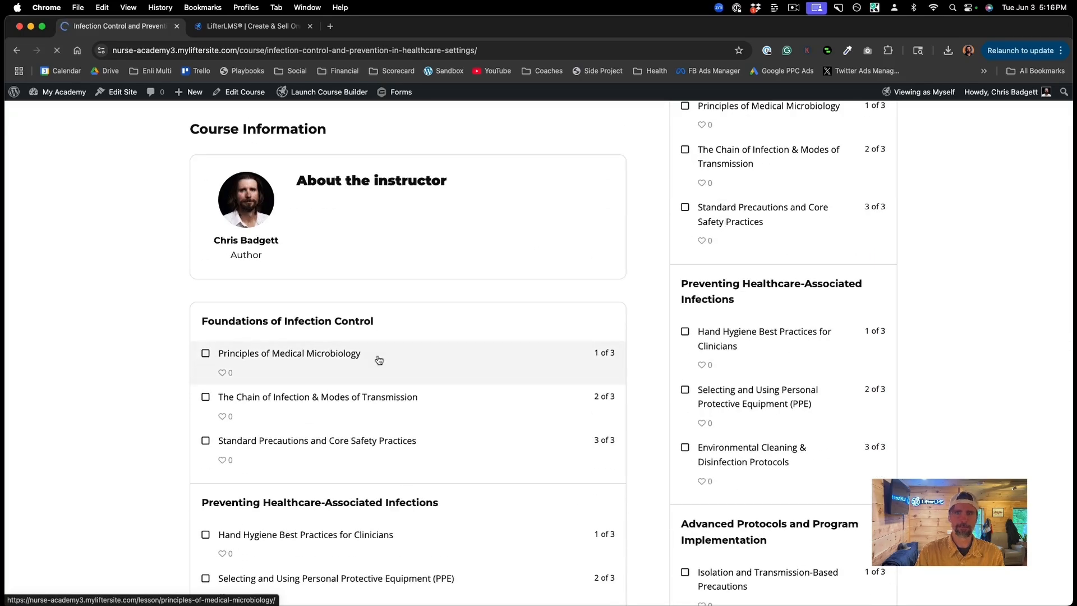
{"action": "scroll", "coordinate": [377, 359], "scroll_direction": "down", "scroll_amount": 3}
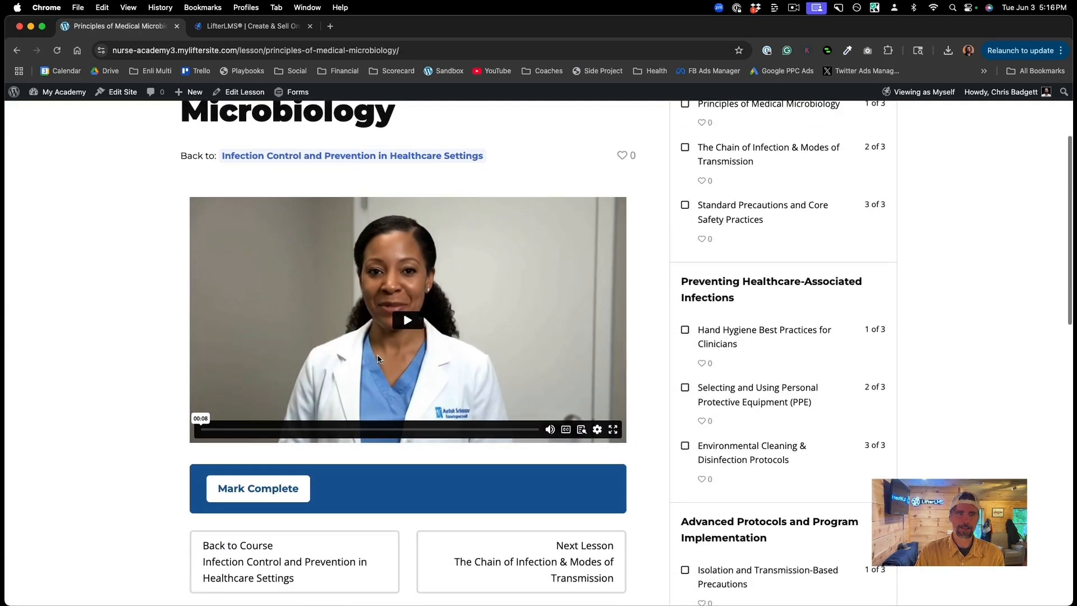
{"action": "scroll", "coordinate": [673, 200], "scroll_direction": "up", "scroll_amount": 3}
{"action": "left_click", "coordinate": [719, 256]}
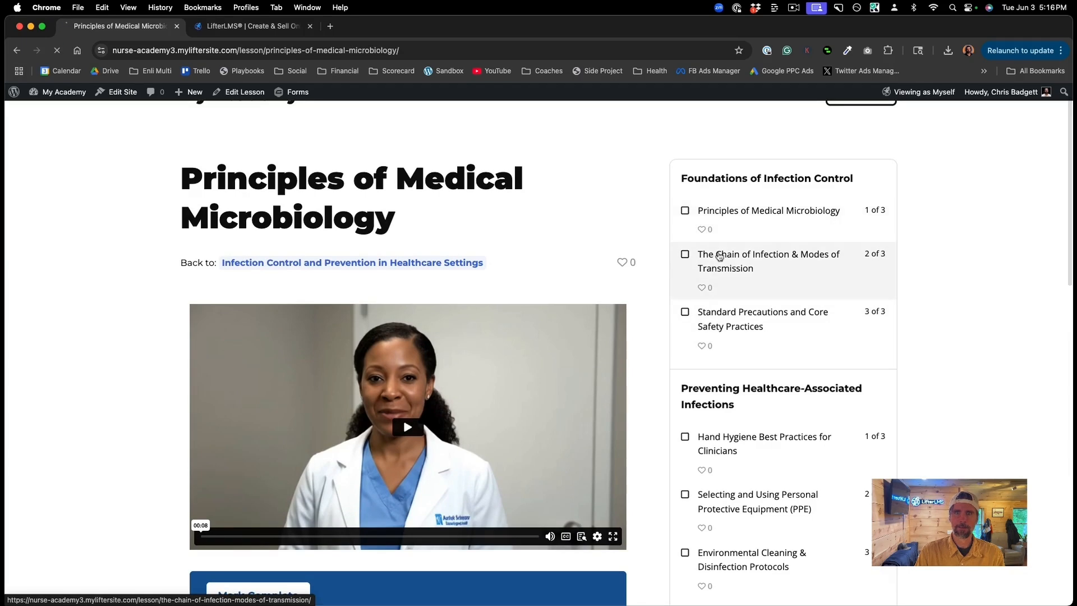
{"action": "scroll", "coordinate": [299, 366], "scroll_direction": "down", "scroll_amount": 5}
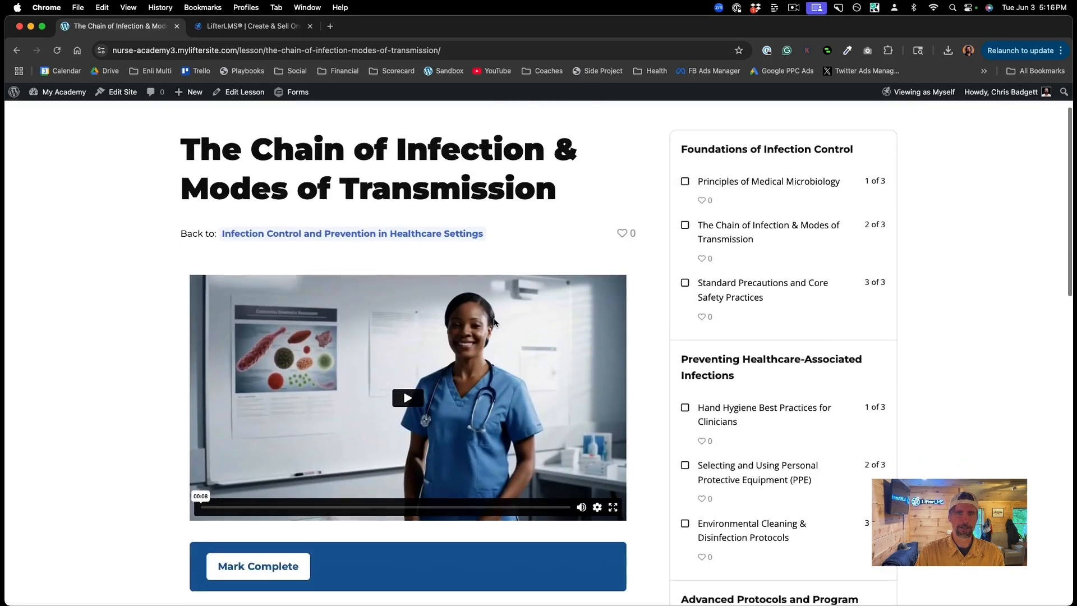
{"action": "scroll", "coordinate": [299, 366], "scroll_direction": "up", "scroll_amount": 5}
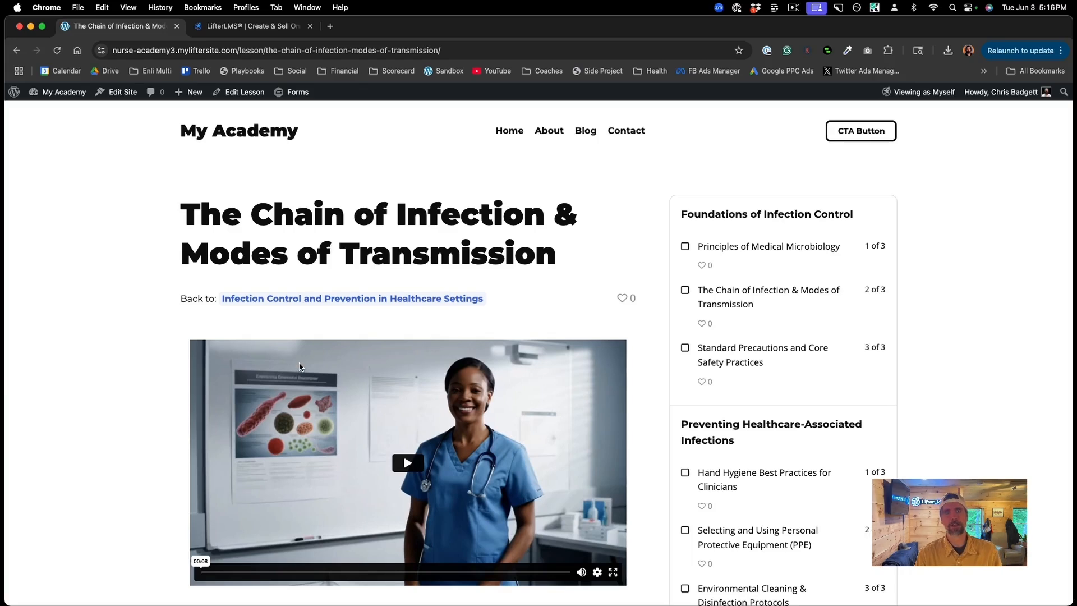
{"action": "scroll", "coordinate": [300, 366], "scroll_direction": "down", "scroll_amount": 1}
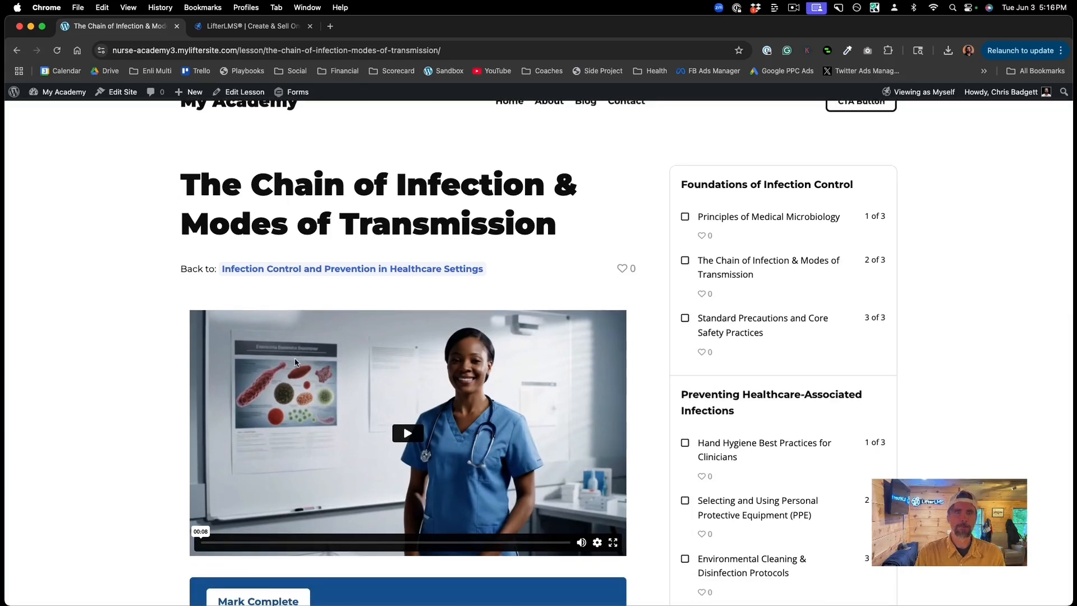
{"action": "scroll", "coordinate": [295, 348], "scroll_direction": "up", "scroll_amount": 1}
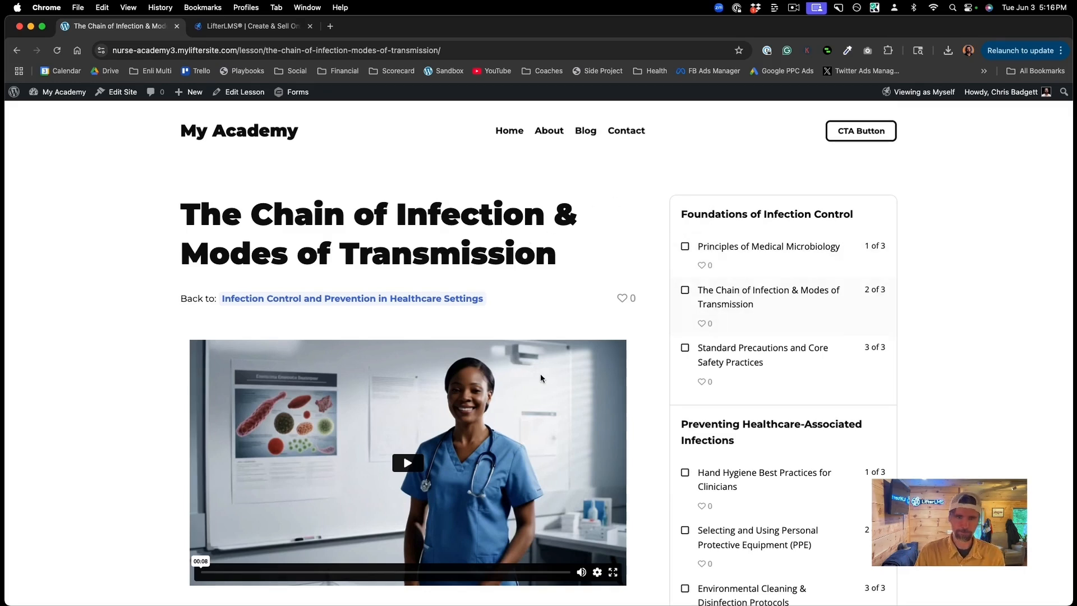
{"action": "scroll", "coordinate": [533, 378], "scroll_direction": "down", "scroll_amount": 7}
{"action": "scroll", "coordinate": [533, 383], "scroll_direction": "down", "scroll_amount": 2}
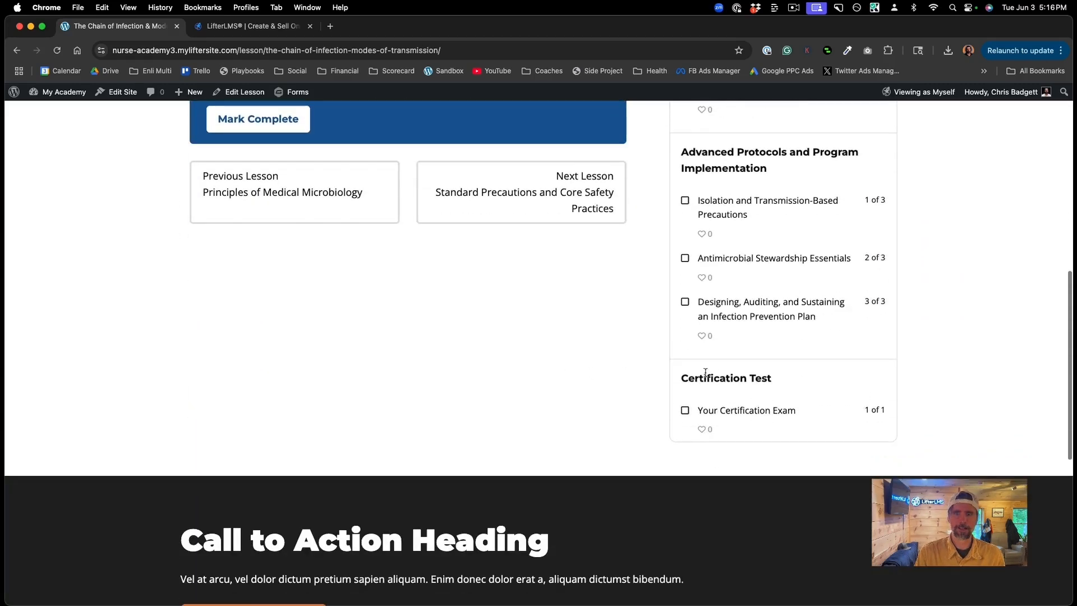
Step: Preview the Your Certification Exam lesson, then go back to the course page and its builder
{"action": "left_click", "coordinate": [740, 411]}
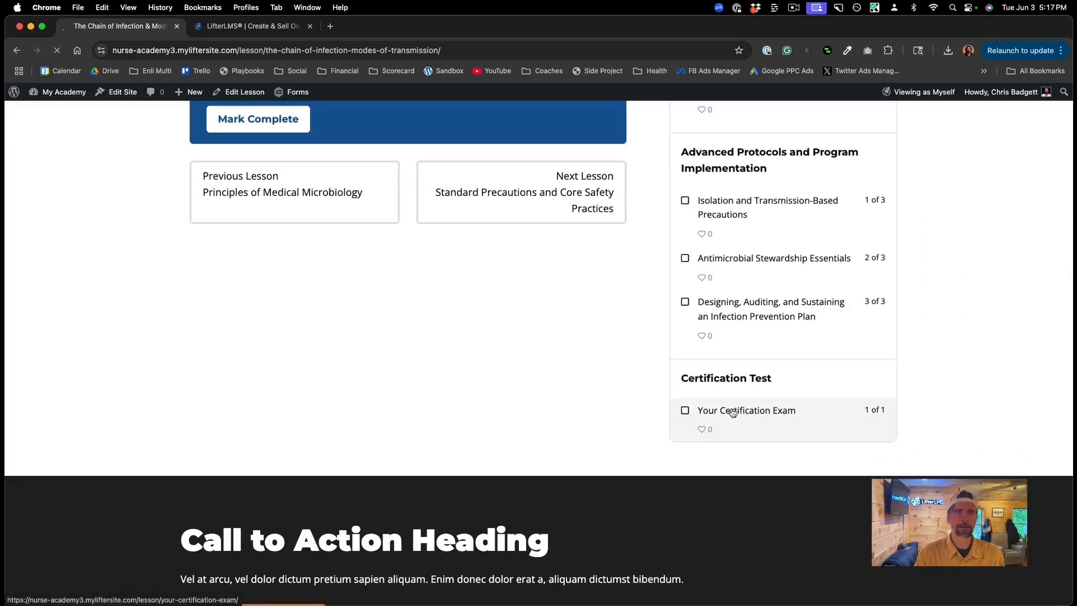
{"action": "scroll", "coordinate": [644, 389], "scroll_direction": "down", "scroll_amount": 3}
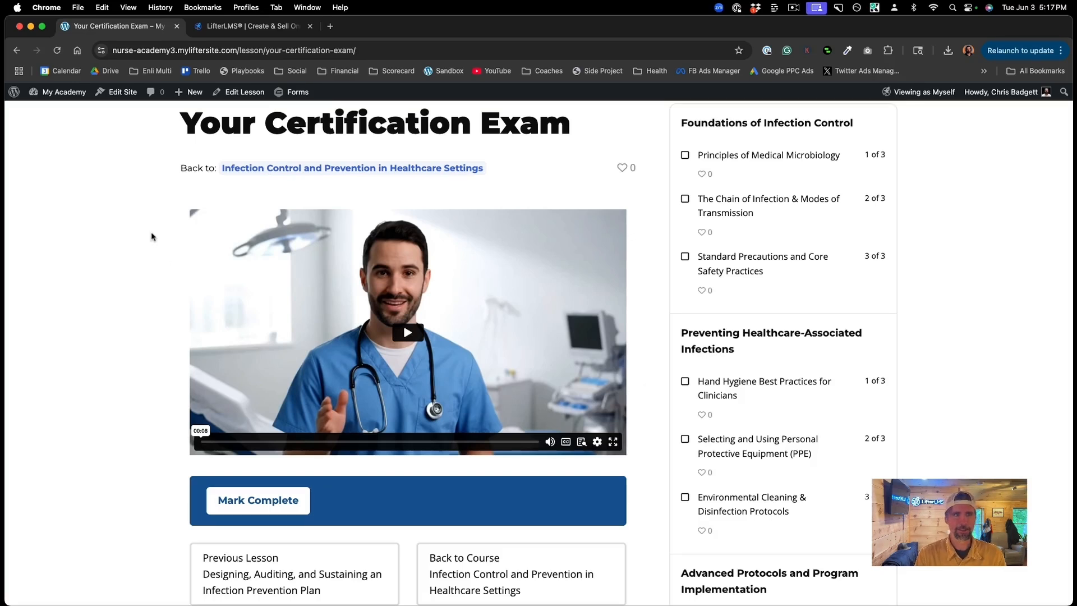
{"action": "scroll", "coordinate": [152, 235], "scroll_direction": "up", "scroll_amount": 2}
{"action": "left_click", "coordinate": [273, 218]}
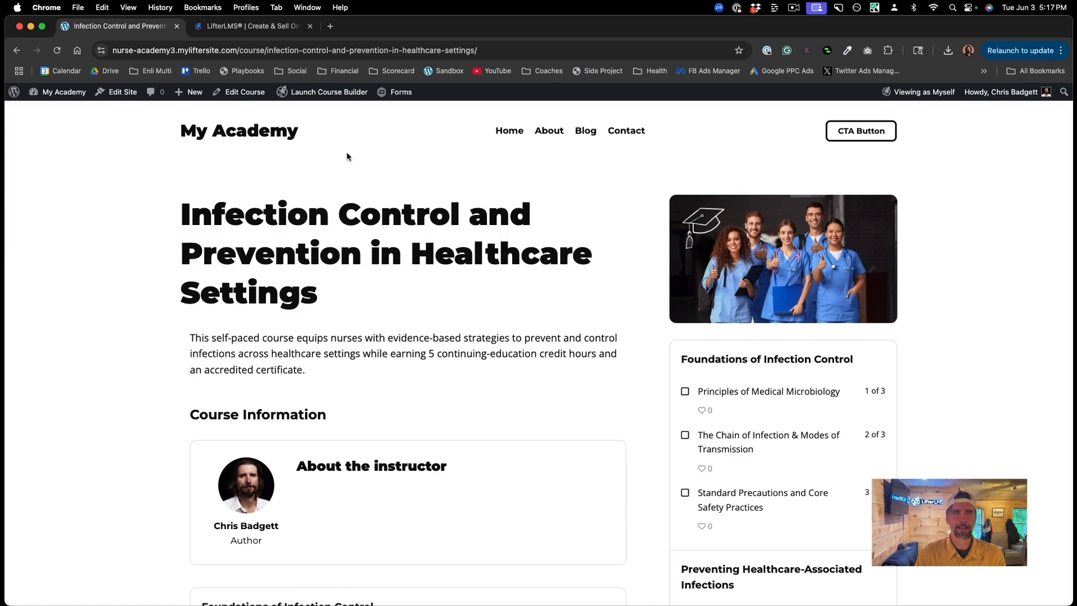
{"action": "left_click", "coordinate": [328, 97]}
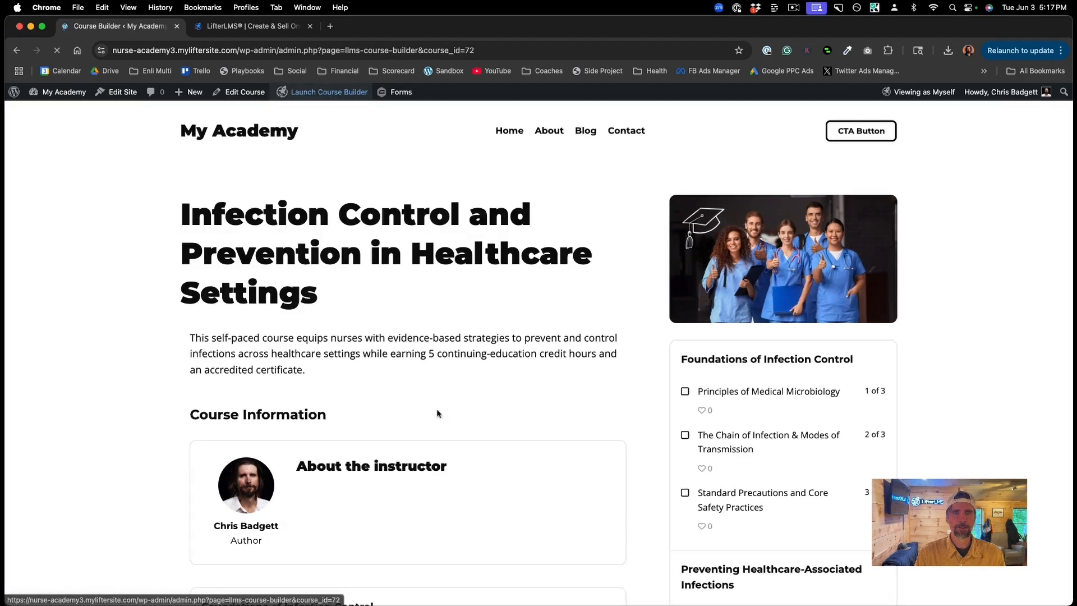
Step: Create a new quiz on Your Certification Exam, paste its description, and set passing percentage to 80
{"action": "scroll", "coordinate": [436, 449], "scroll_direction": "down", "scroll_amount": 8}
{"action": "scroll", "coordinate": [436, 453], "scroll_direction": "down", "scroll_amount": 2}
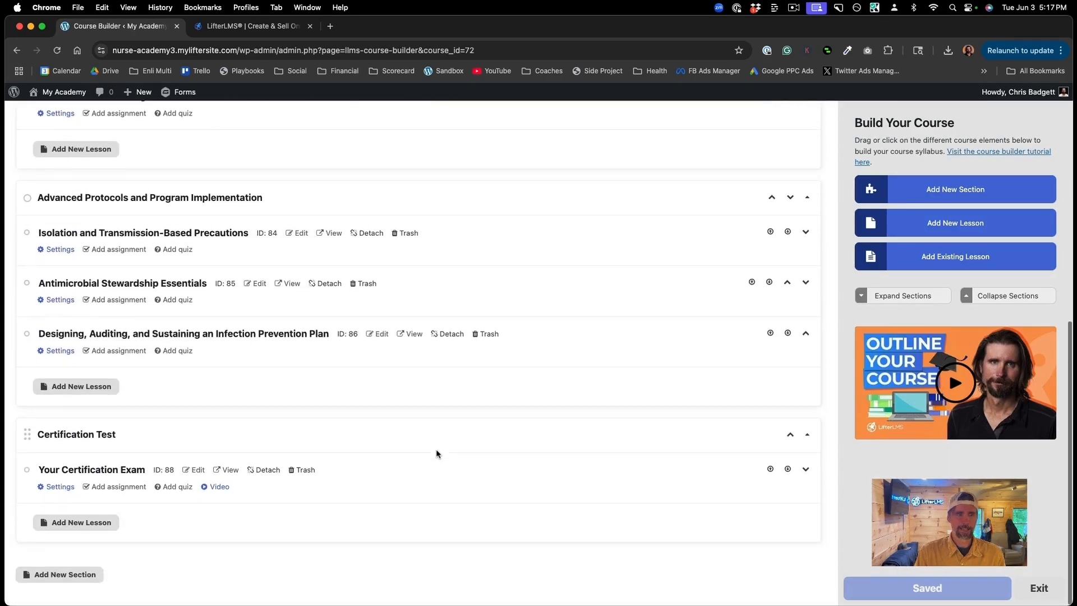
{"action": "left_click", "coordinate": [177, 492]}
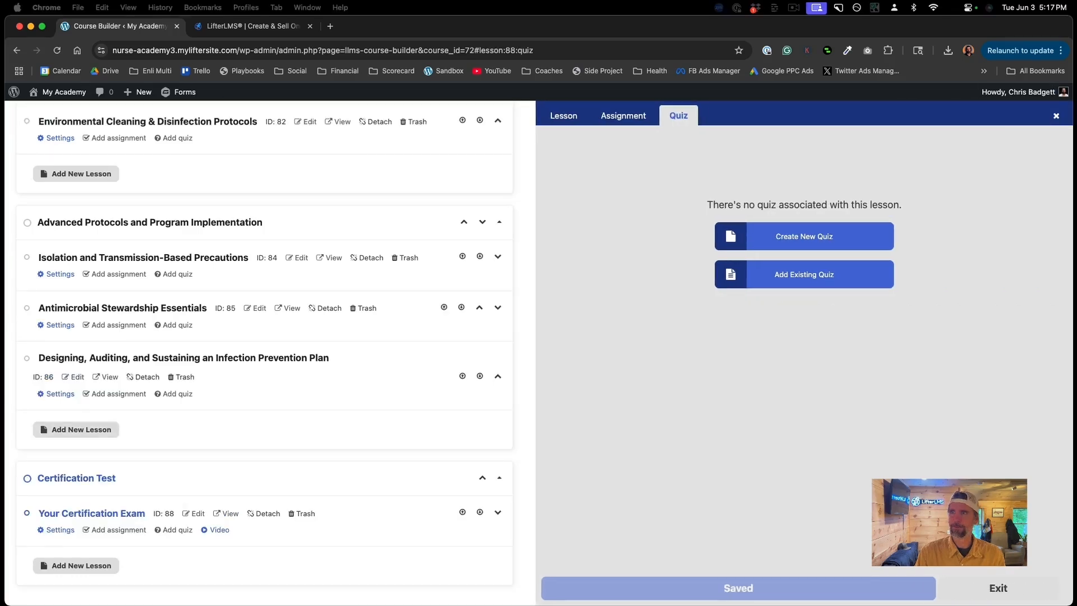
{"action": "left_click", "coordinate": [839, 240]}
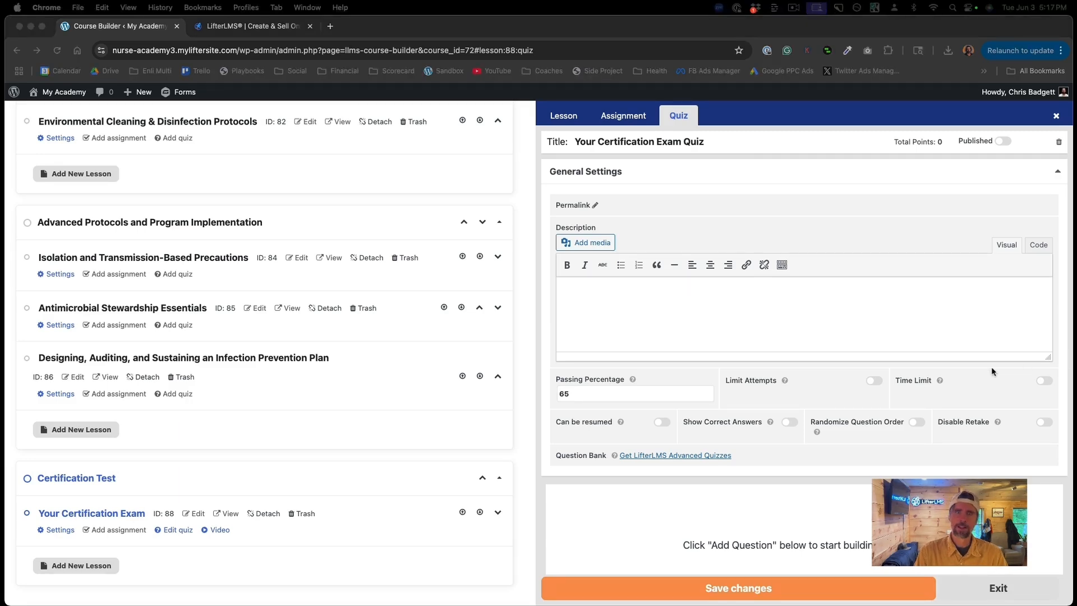
{"action": "left_click", "coordinate": [592, 293]}
{"action": "type", "text": "This your exam for certification and earning 5 credit hours"}
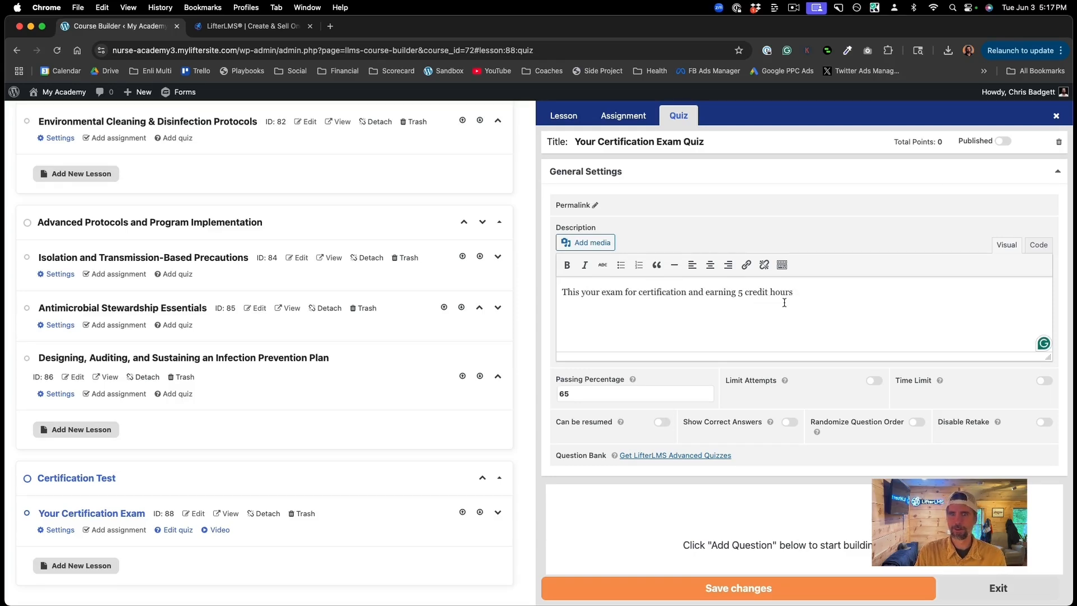
{"action": "scroll", "coordinate": [784, 302], "scroll_direction": "down", "scroll_amount": 3}
{"action": "left_click_drag", "start_coordinate": [583, 336], "coordinate": [557, 335]}
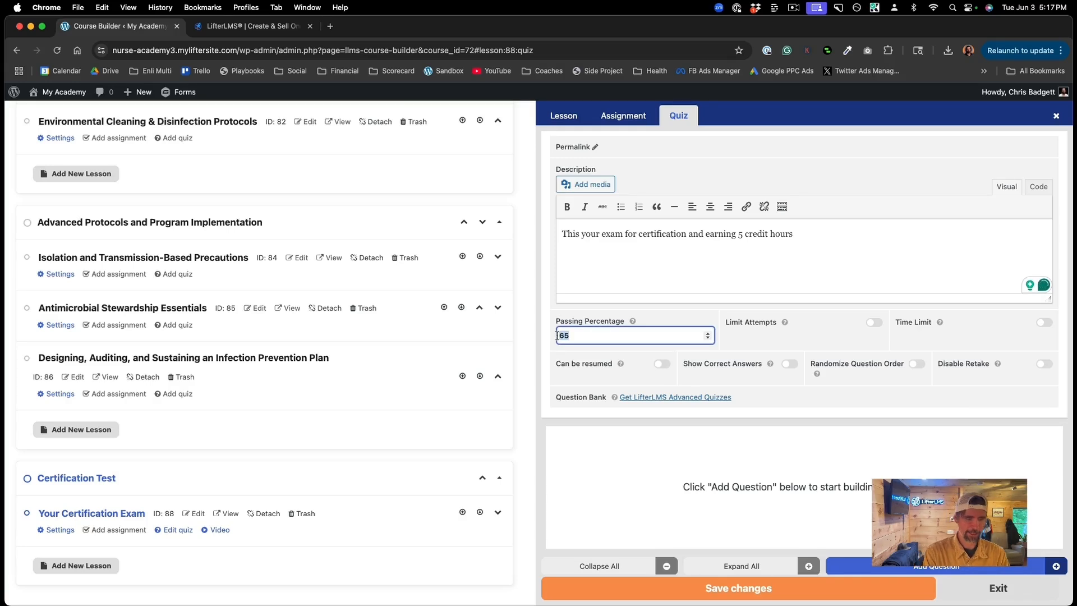
{"action": "type", "text": "80"}
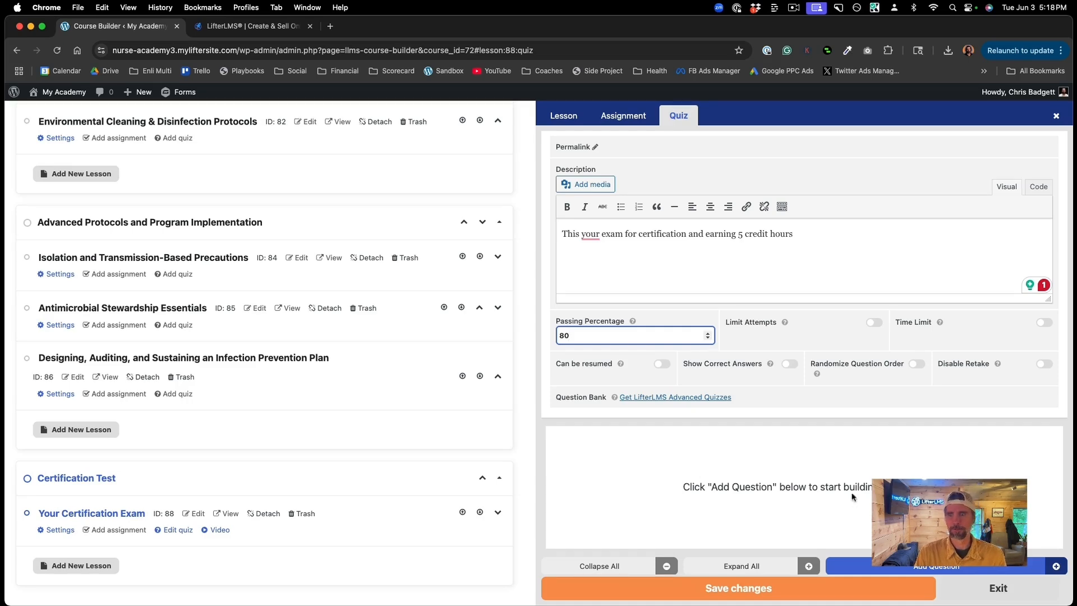
{"action": "left_click", "coordinate": [851, 509]}
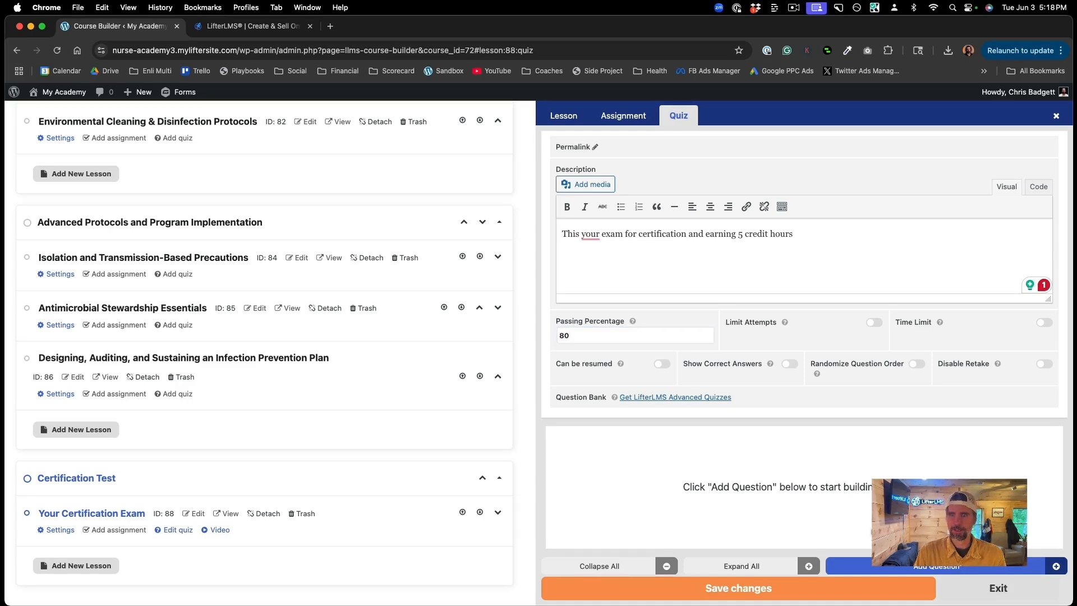
Step: Add a multiple choice question: 'How should wounds be kept to prevent infections?'
{"action": "left_click", "coordinate": [878, 567]}
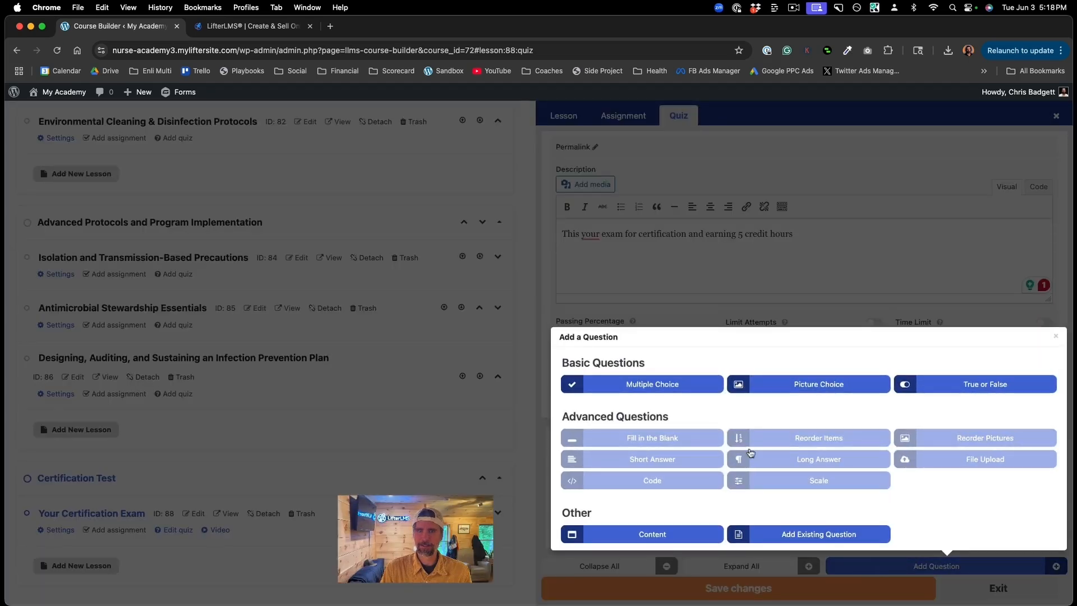
{"action": "left_click", "coordinate": [648, 386]}
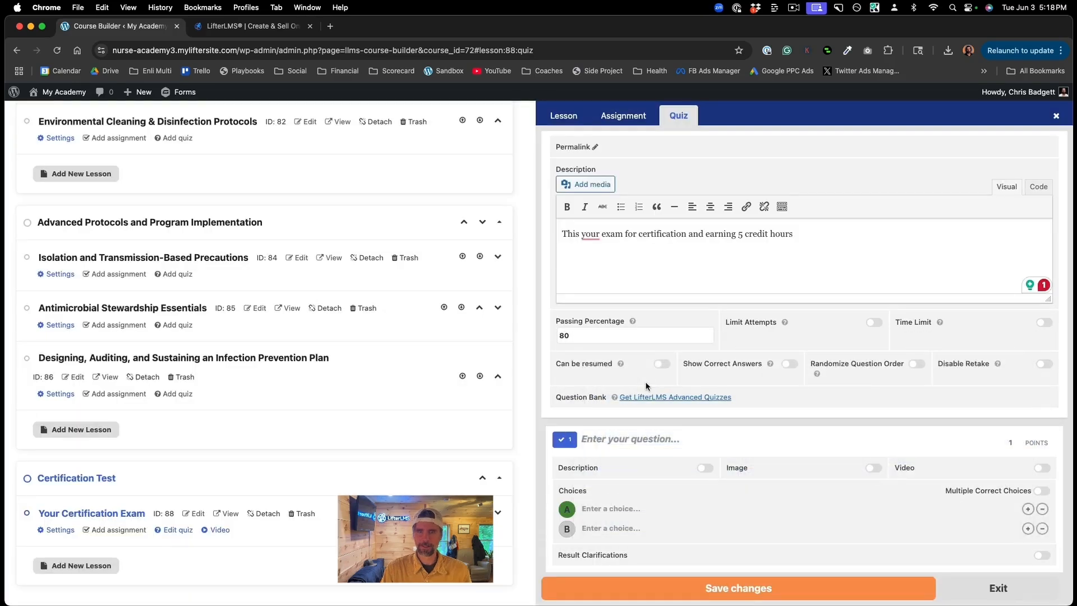
{"action": "left_click", "coordinate": [617, 440]}
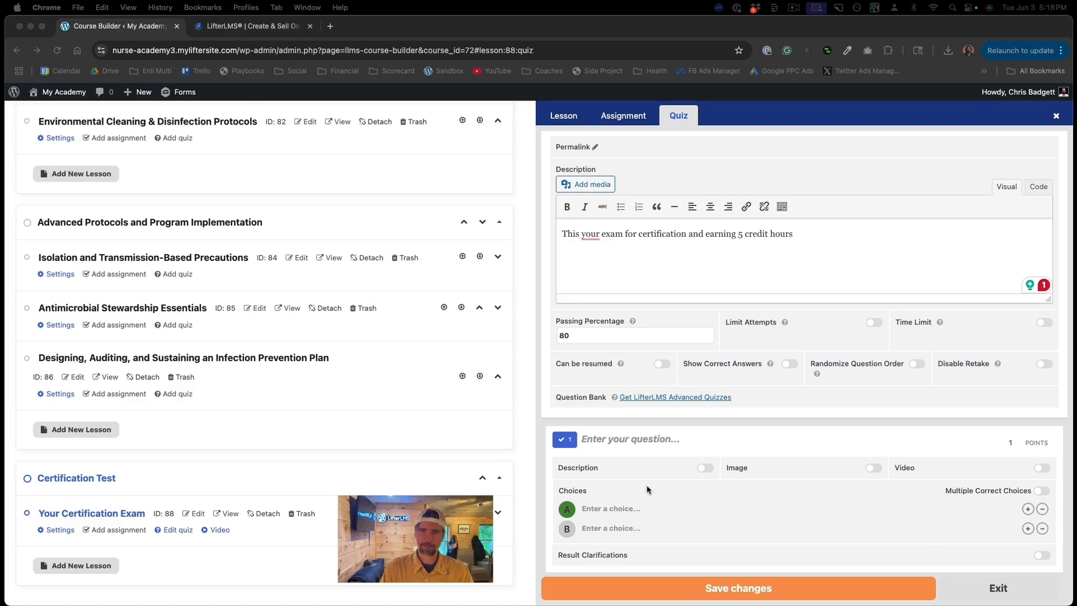
{"action": "left_click", "coordinate": [596, 442]}
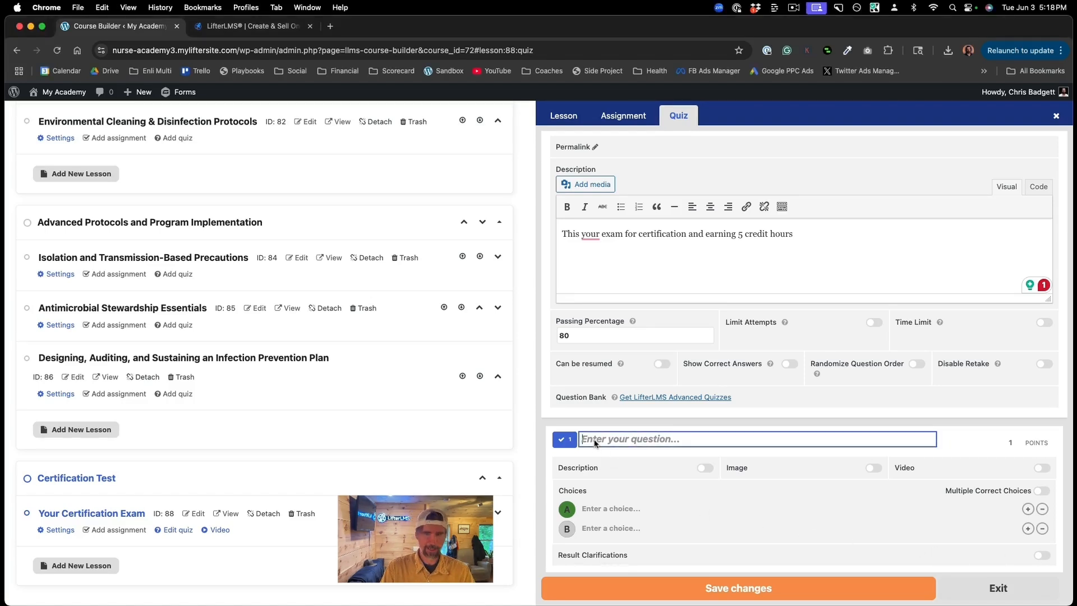
{"action": "type", "text": "How should wounds be kept to prevent infections?"}
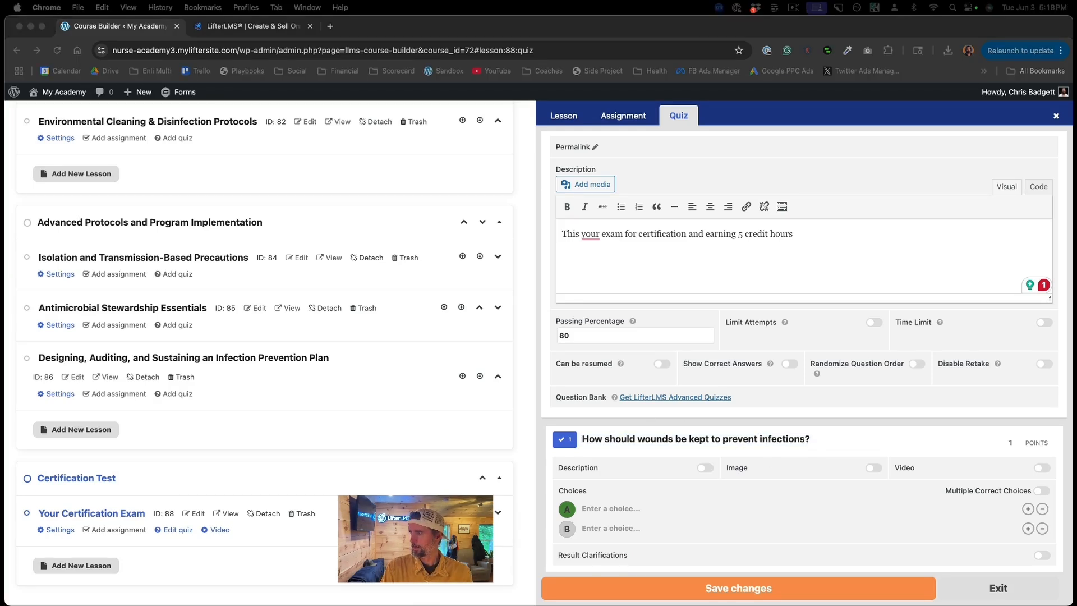
Step: Enter answer choices 'Wash hands before touching', 'Wear', and 'Change bandages regularly'
{"action": "left_click", "coordinate": [591, 508]}
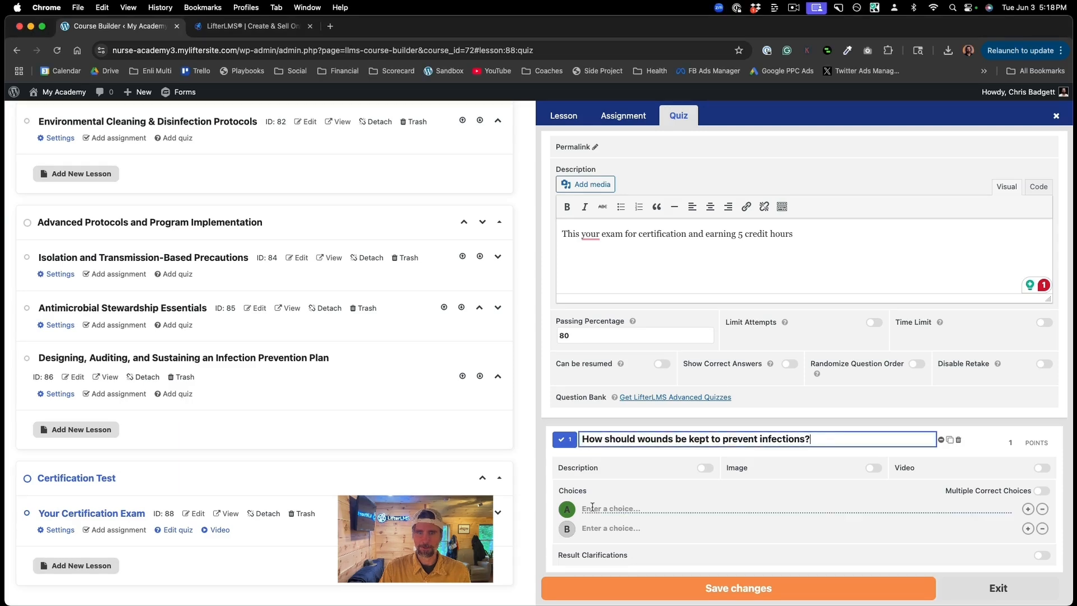
{"action": "type", "text": "Wash ha"}
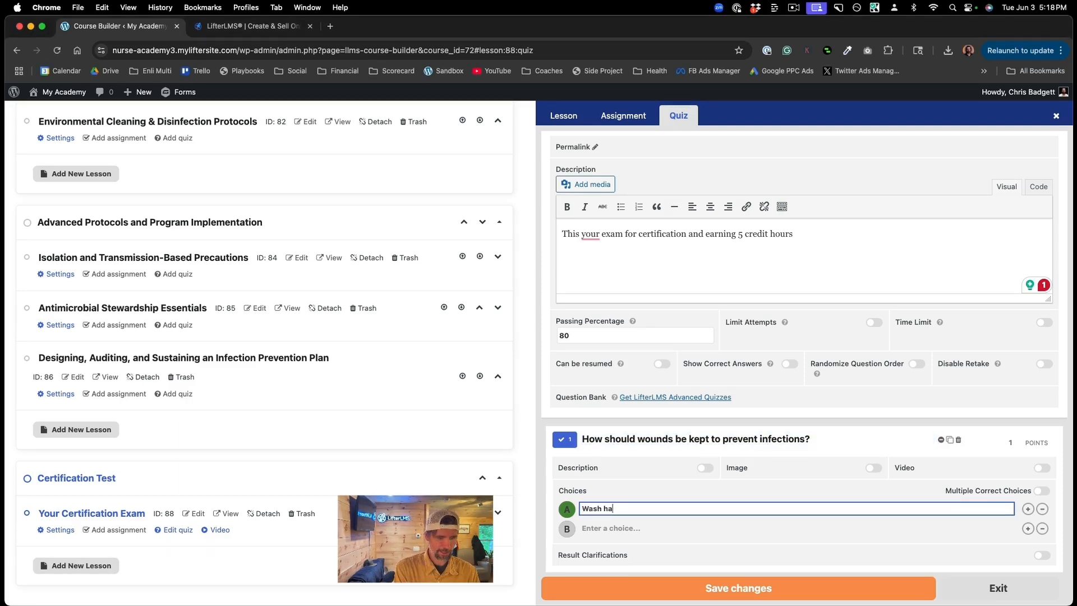
{"action": "type", "text": "nds before touching"}
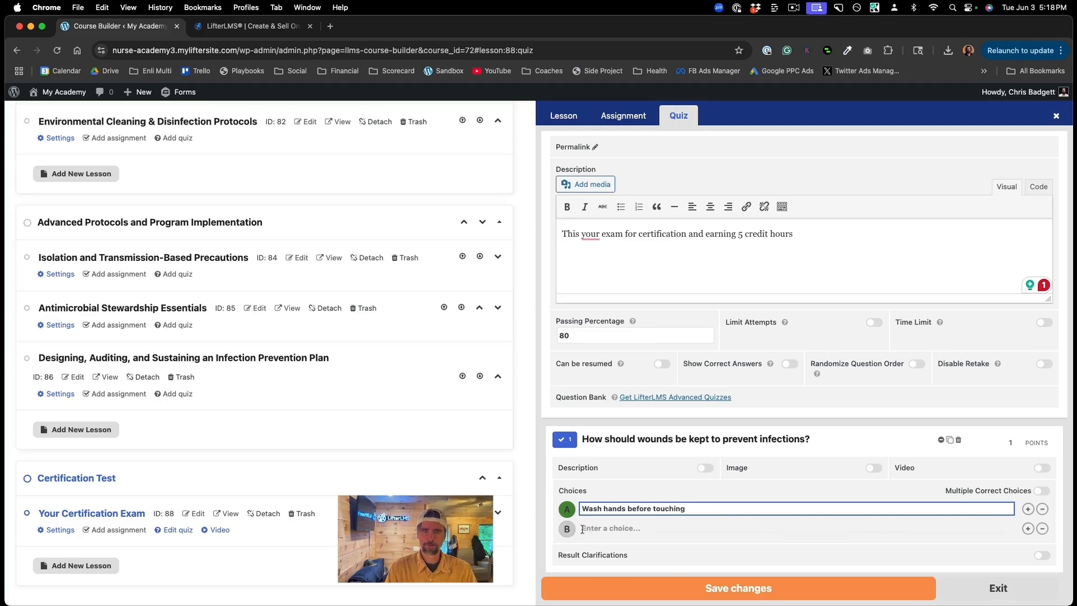
{"action": "key", "text": "Tab"}
{"action": "type", "text": "Wear PPE"}
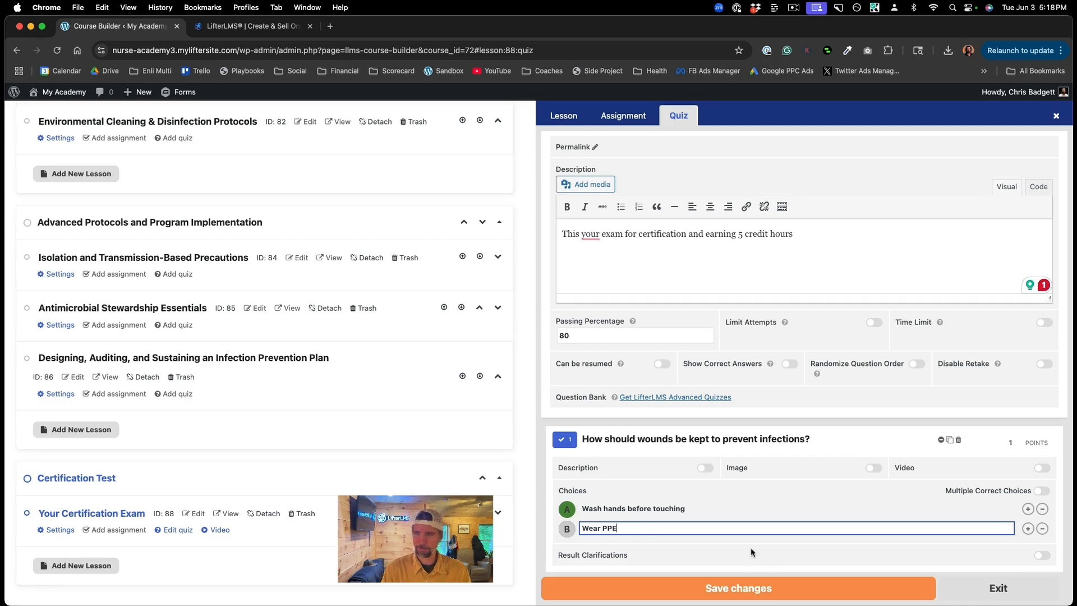
{"action": "left_click", "coordinate": [1029, 529]}
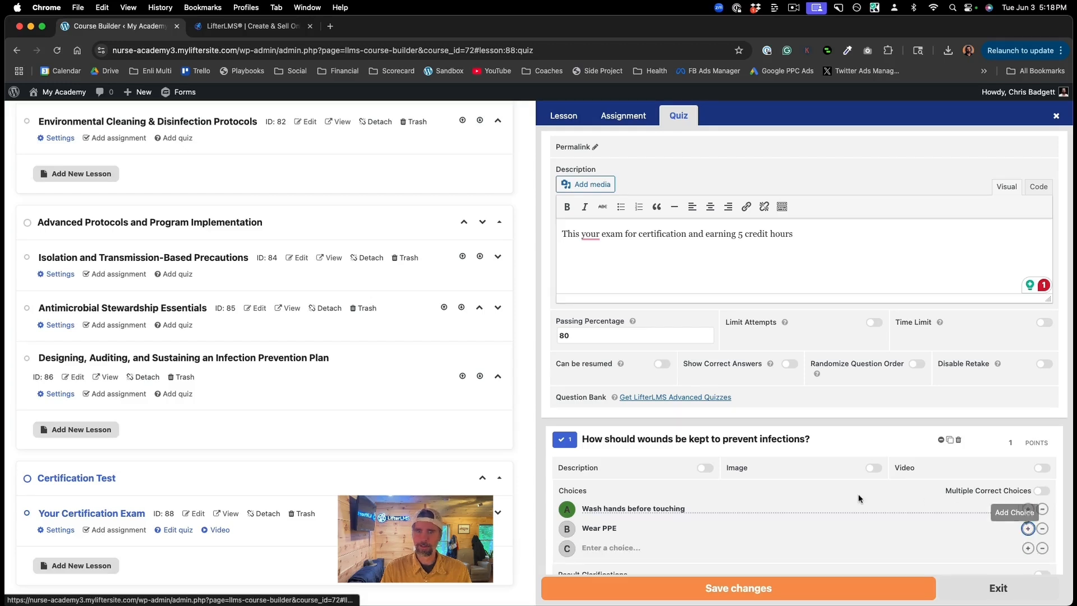
{"action": "scroll", "coordinate": [863, 498], "scroll_direction": "down", "scroll_amount": 1}
{"action": "left_click", "coordinate": [595, 502]}
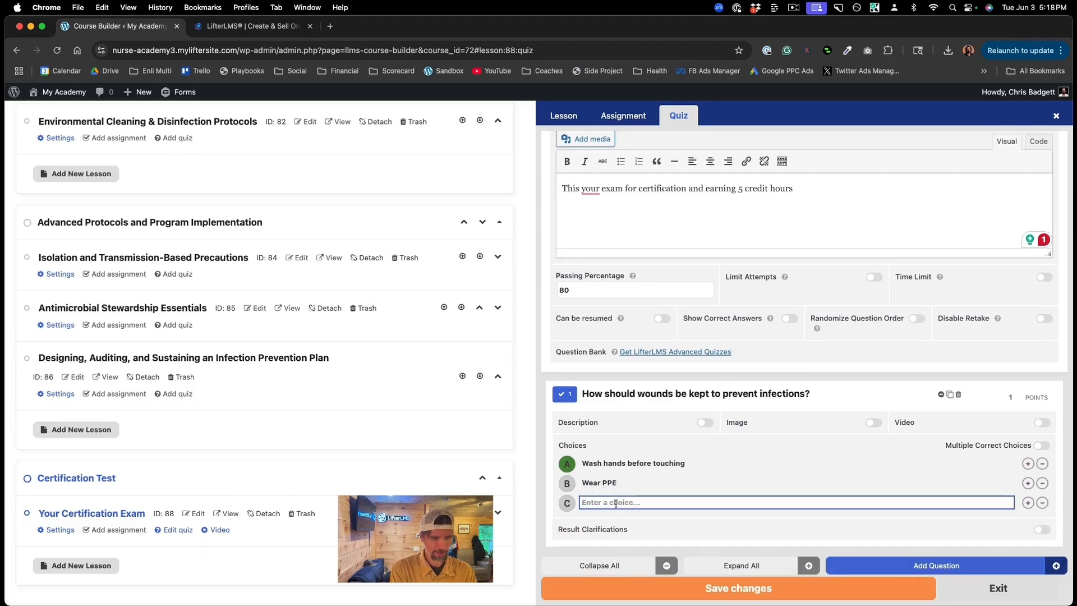
{"action": "type", "text": "Change bandage"}
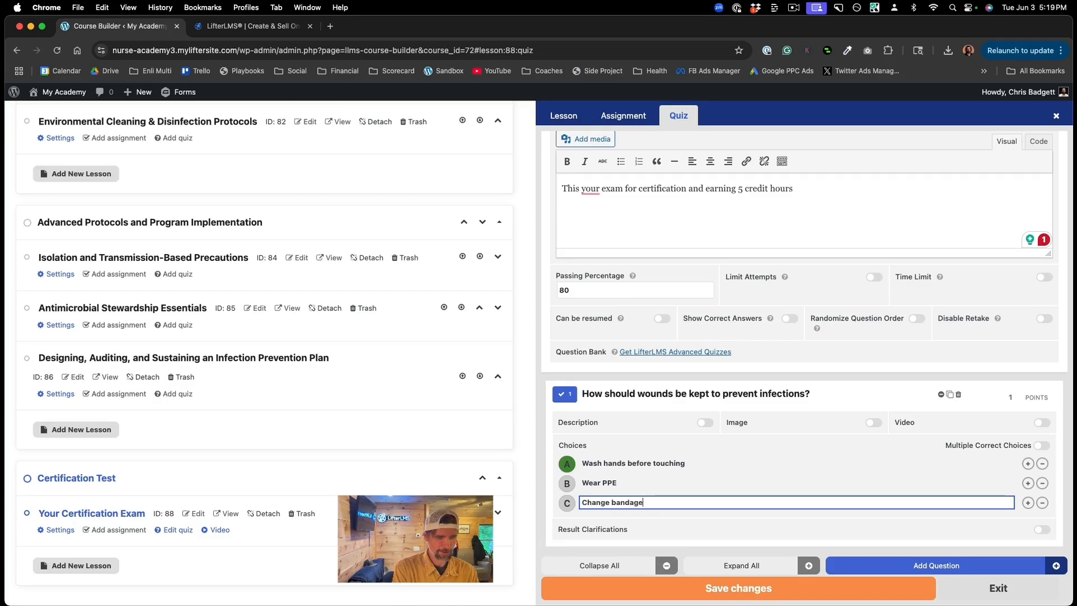
{"action": "type", "text": "s regularly"}
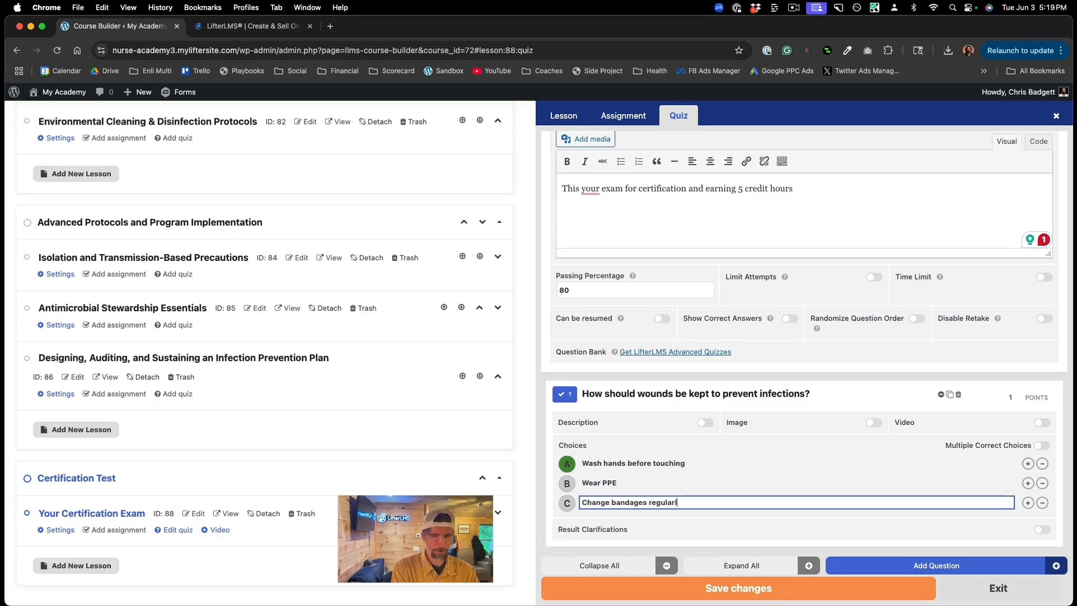
Step: Add a fourth choice 'All of the above', mark it correct, and save the quiz
{"action": "left_click", "coordinate": [1027, 502]}
{"action": "left_click", "coordinate": [657, 519]}
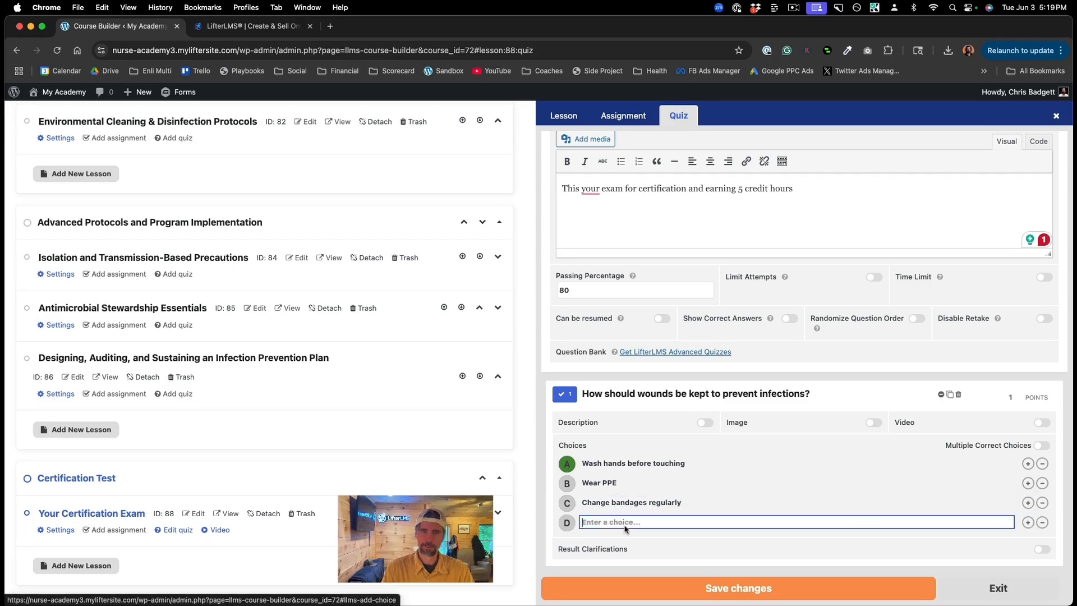
{"action": "type", "text": "All of the above"}
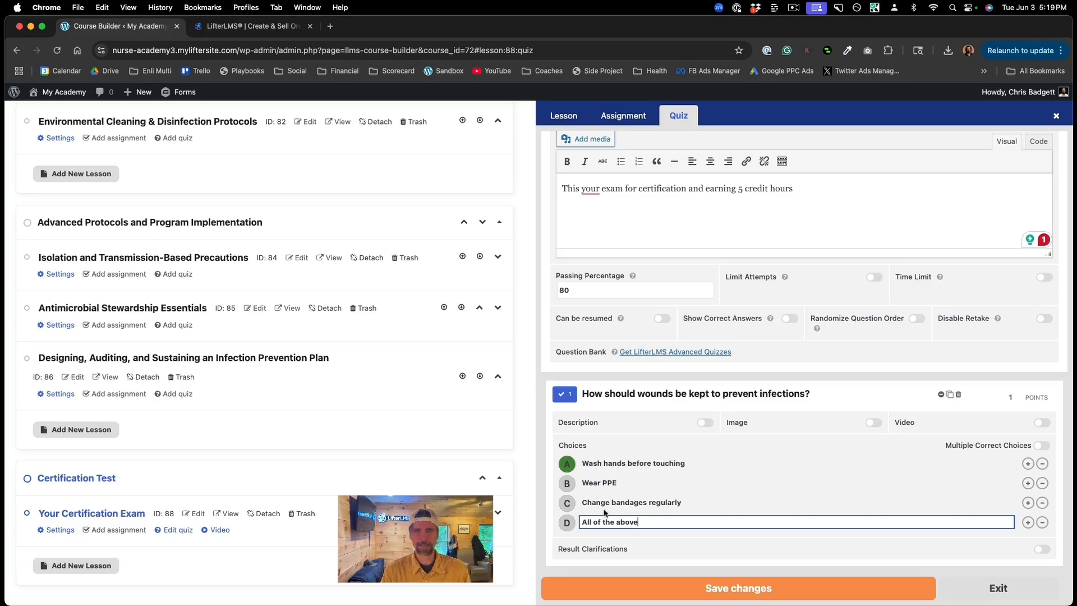
{"action": "left_click", "coordinate": [567, 522]}
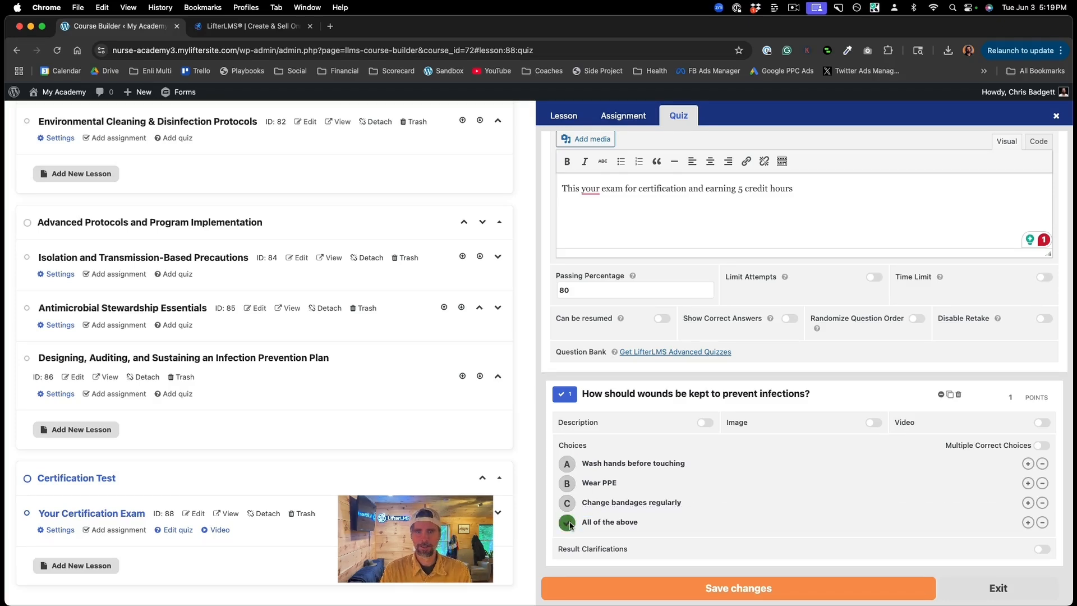
{"action": "left_click", "coordinate": [730, 589]}
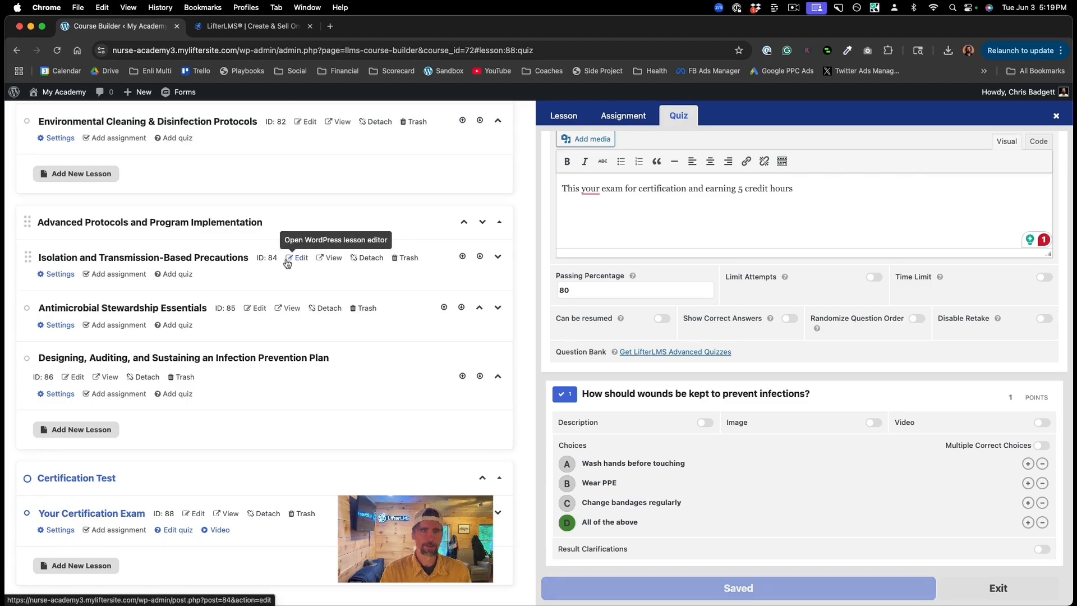
Step: Open the live course page, scroll to Certification Test, and open the Your Certification Exam lesson
{"action": "scroll", "coordinate": [285, 263], "scroll_direction": "up", "scroll_amount": 1}
{"action": "scroll", "coordinate": [286, 263], "scroll_direction": "up", "scroll_amount": 10}
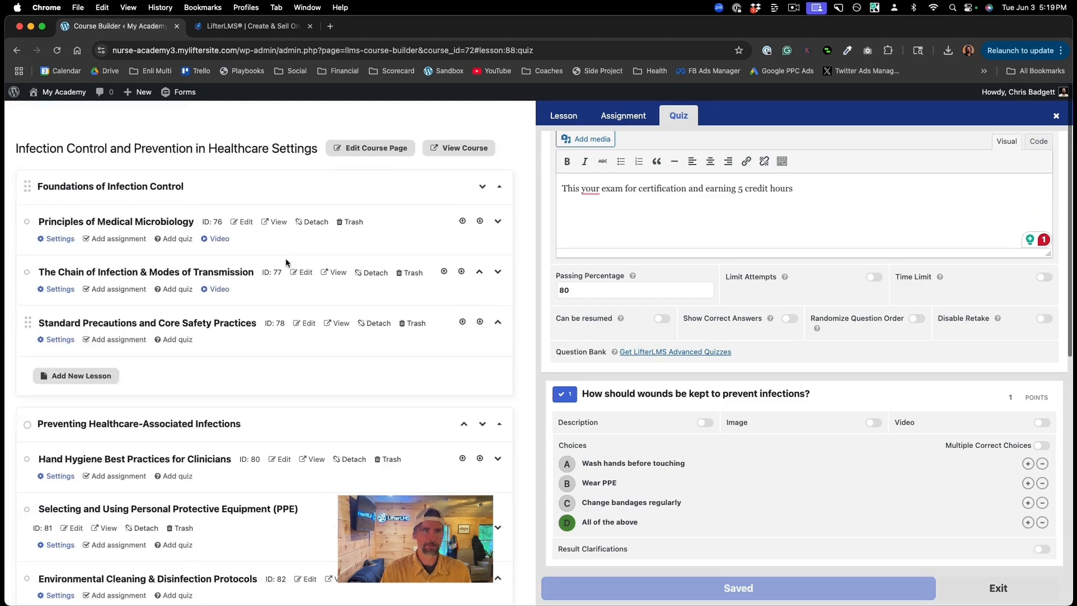
{"action": "scroll", "coordinate": [439, 283], "scroll_direction": "down", "scroll_amount": 8}
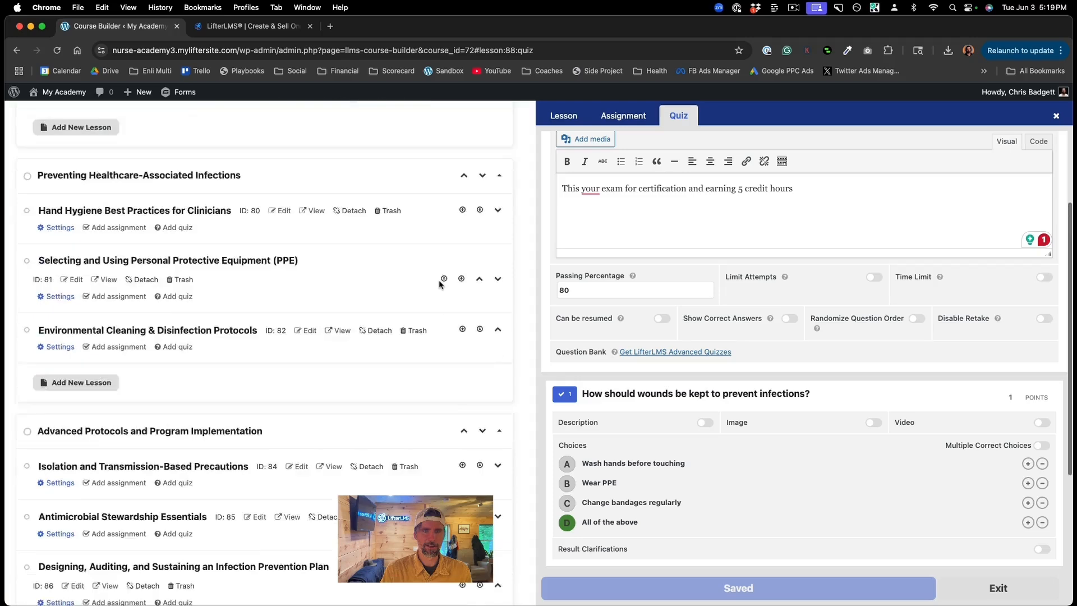
{"action": "scroll", "coordinate": [439, 281], "scroll_direction": "up", "scroll_amount": 8}
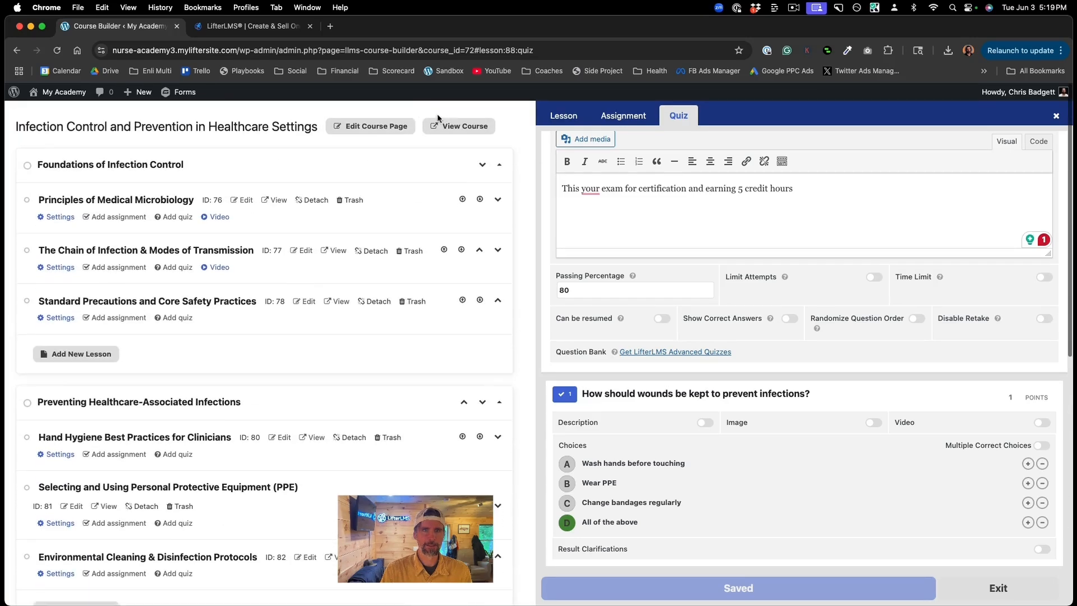
{"action": "left_click", "coordinate": [446, 124]}
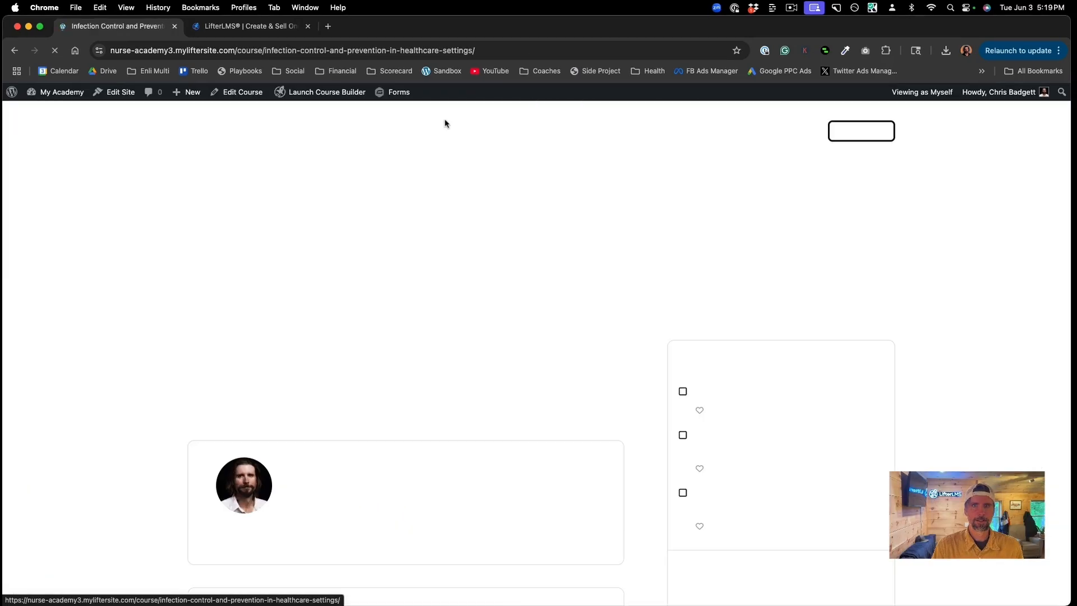
{"action": "scroll", "coordinate": [493, 283], "scroll_direction": "down", "scroll_amount": 5}
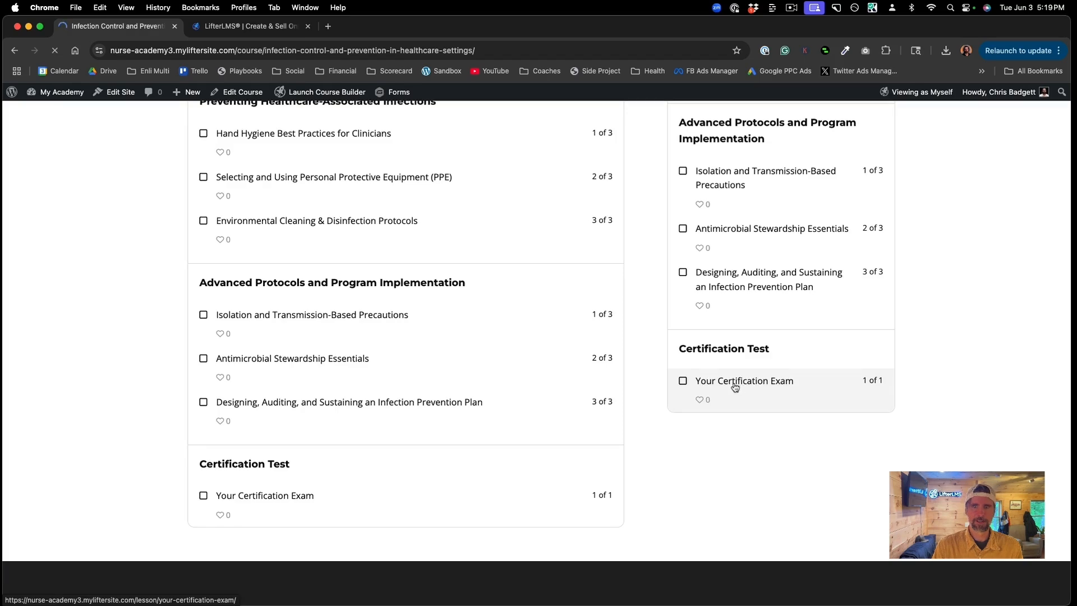
{"action": "scroll", "coordinate": [487, 396], "scroll_direction": "down", "scroll_amount": 3}
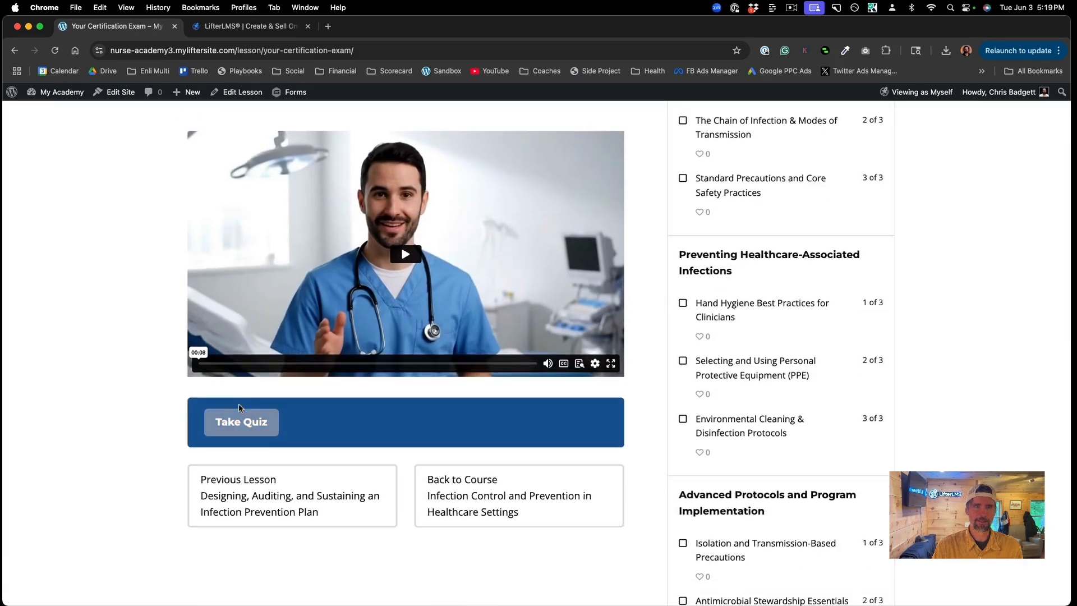
{"action": "scroll", "coordinate": [256, 309], "scroll_direction": "up", "scroll_amount": 3}
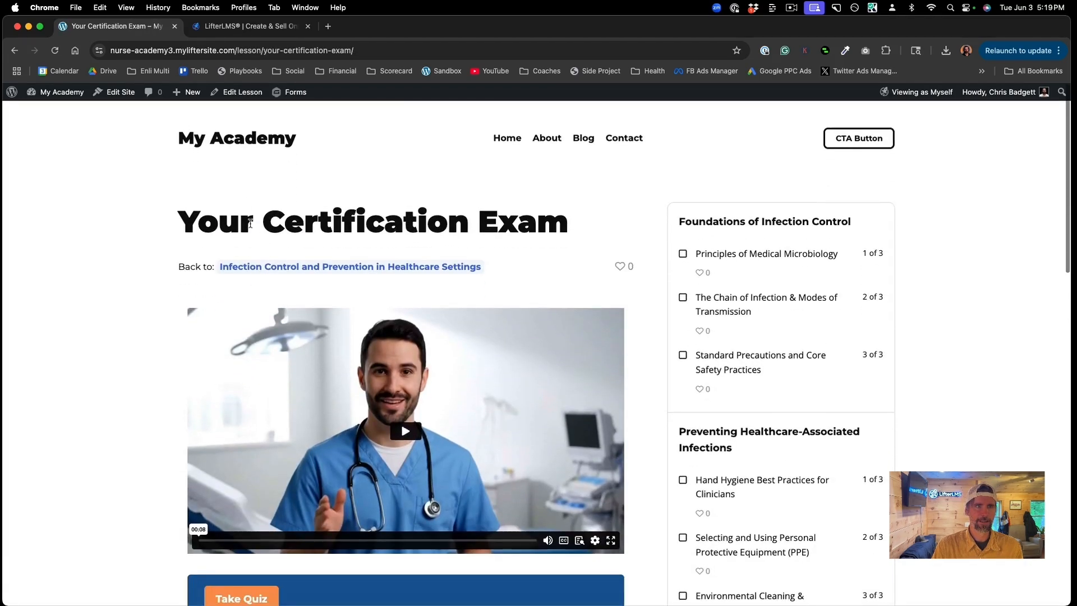
{"action": "left_click", "coordinate": [261, 259]}
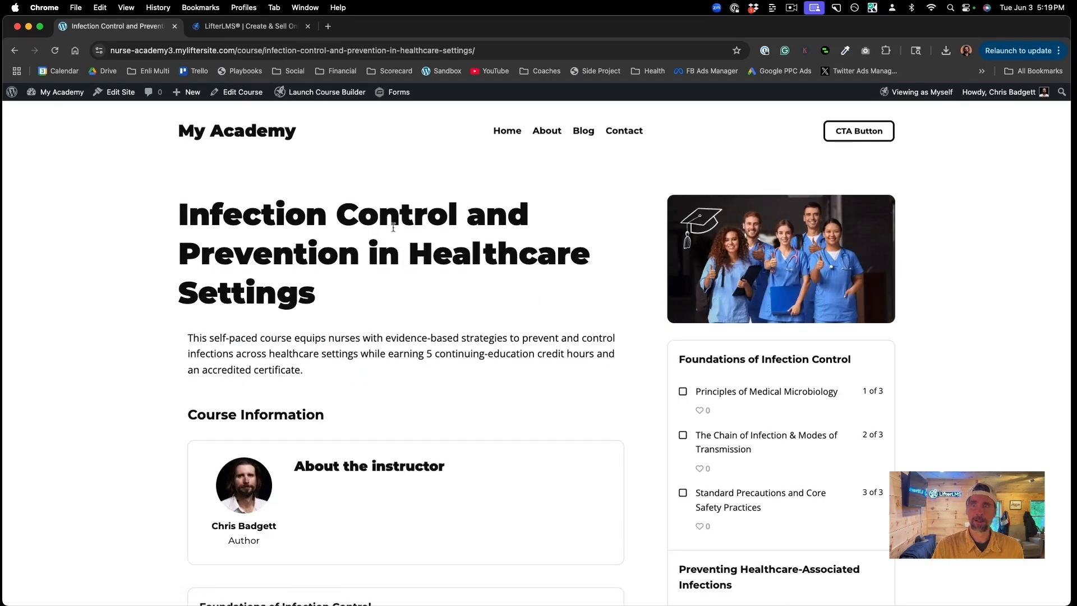
Step: Switch Your Certification Exam Quiz to Published in the Course Builder and save the change
{"action": "left_click", "coordinate": [329, 95]}
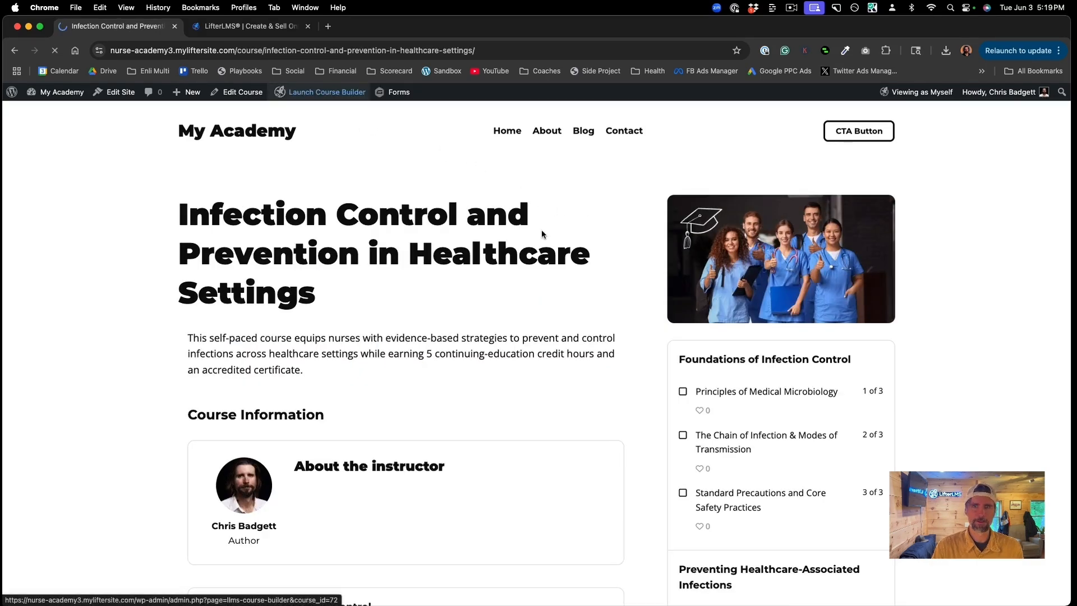
{"action": "scroll", "coordinate": [517, 411], "scroll_direction": "down", "scroll_amount": 8}
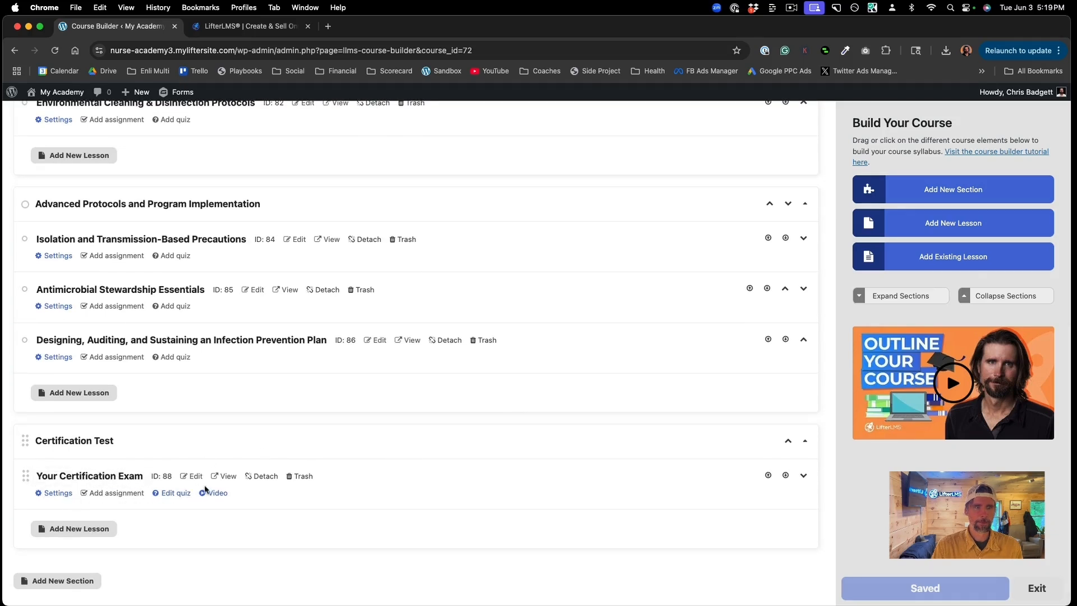
{"action": "left_click", "coordinate": [175, 493]}
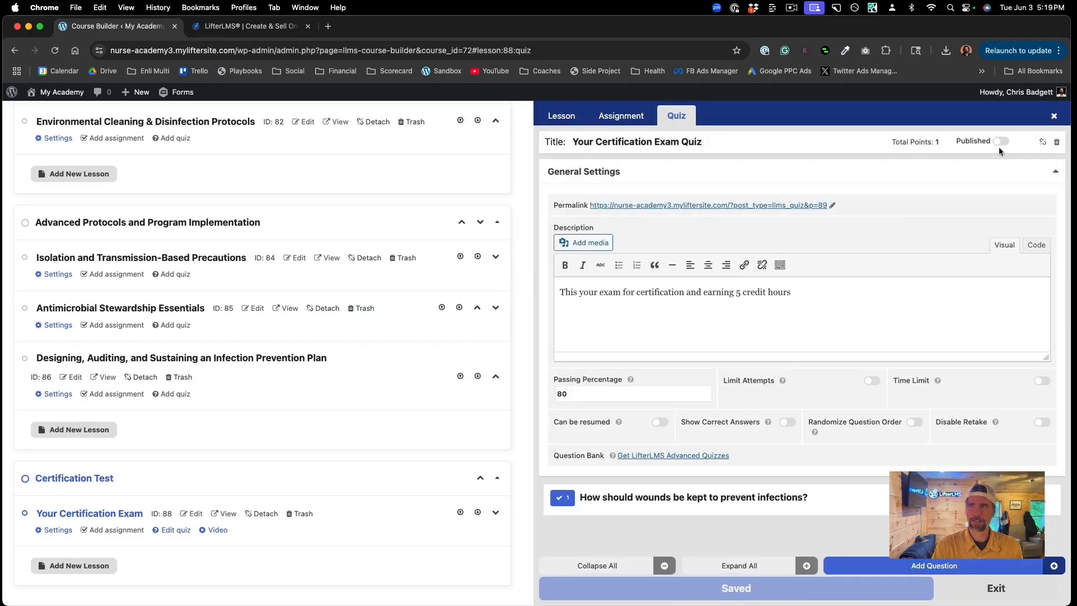
{"action": "left_click", "coordinate": [1000, 141]}
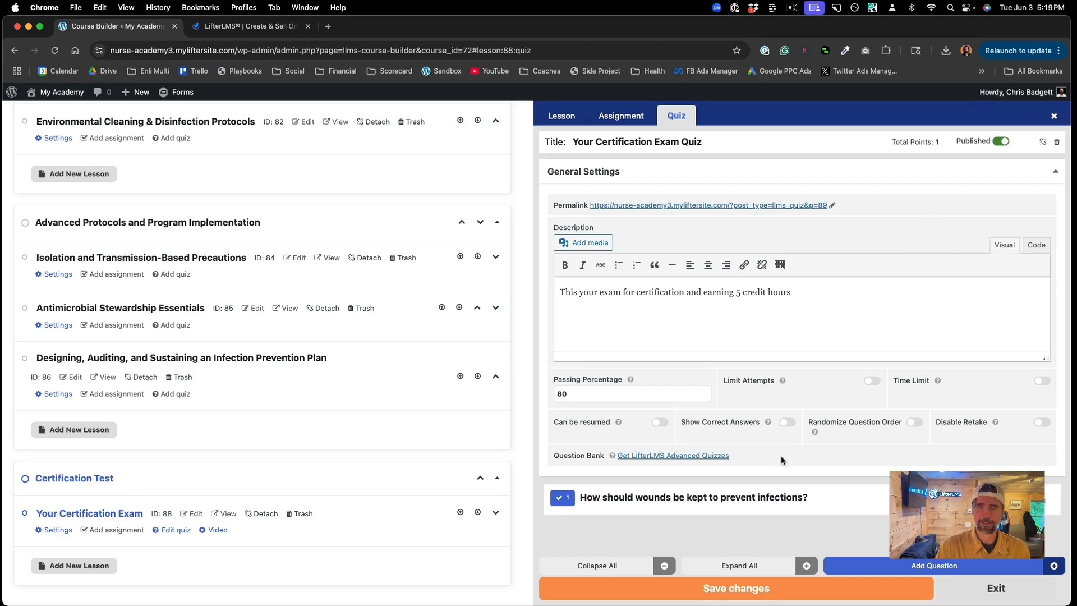
{"action": "left_click", "coordinate": [740, 598]}
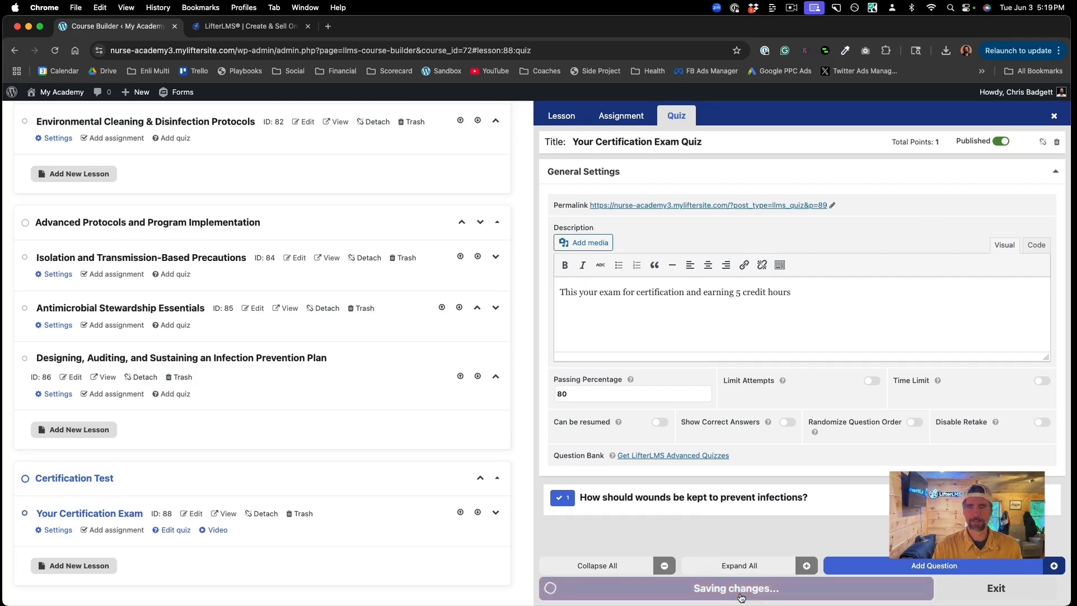
{"action": "scroll", "coordinate": [345, 279], "scroll_direction": "up", "scroll_amount": 10}
{"action": "left_click", "coordinate": [439, 127]}
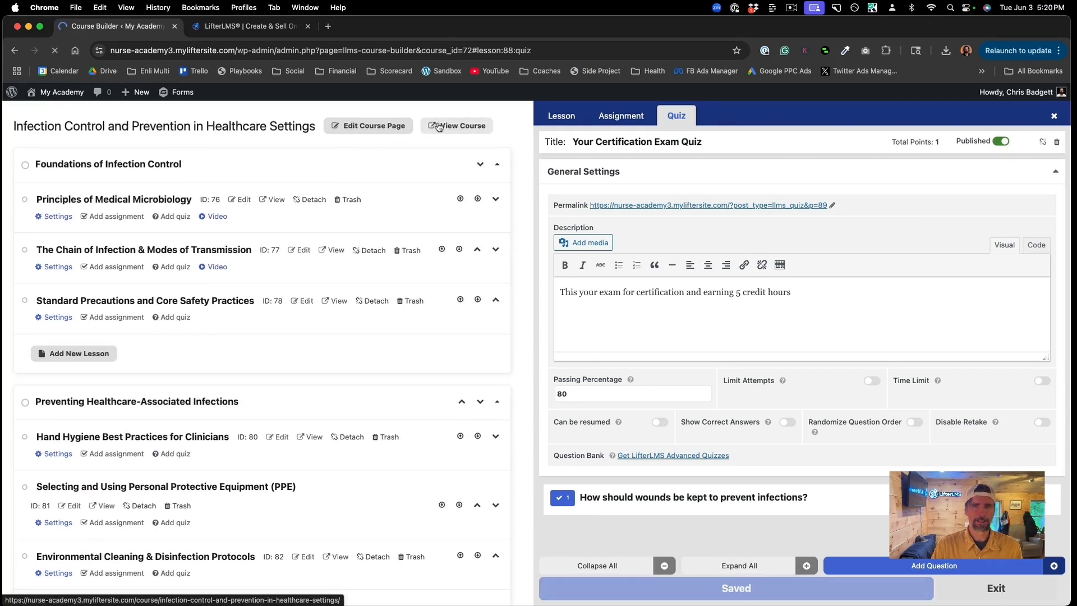
Step: Scroll through the live course page to confirm Your Certification Exam shows Has Quiz
{"action": "scroll", "coordinate": [558, 379], "scroll_direction": "down", "scroll_amount": 6}
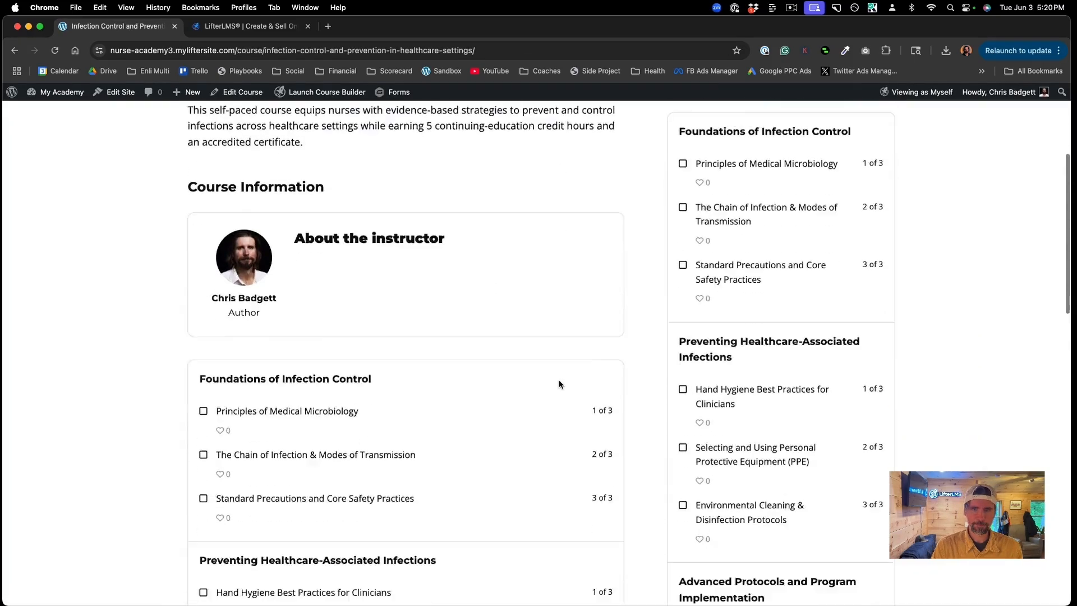
{"action": "scroll", "coordinate": [560, 384], "scroll_direction": "down", "scroll_amount": 9}
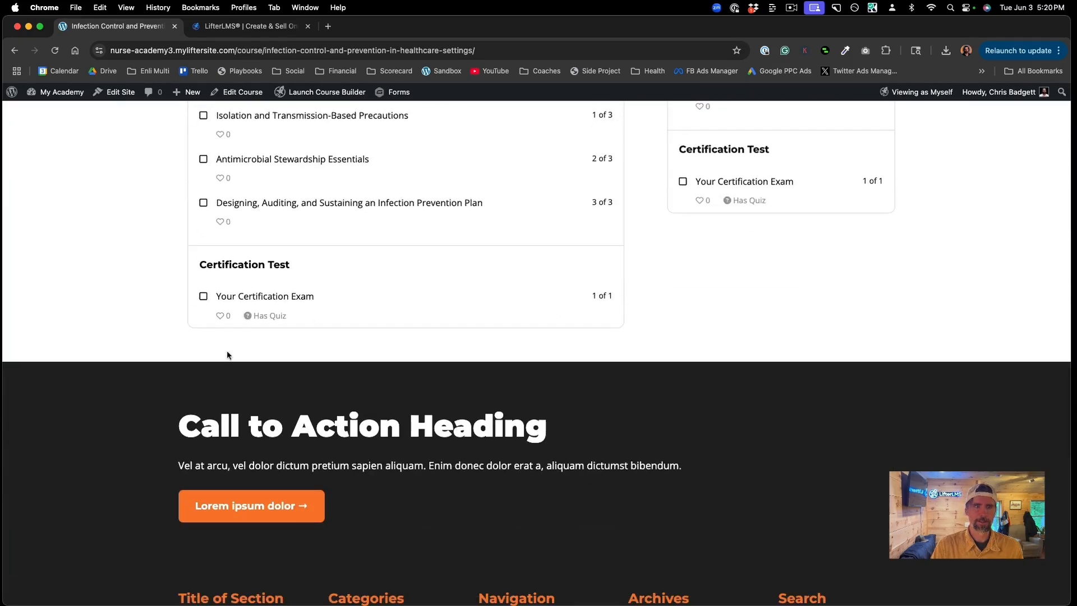
{"action": "scroll", "coordinate": [420, 234], "scroll_direction": "up", "scroll_amount": 15}
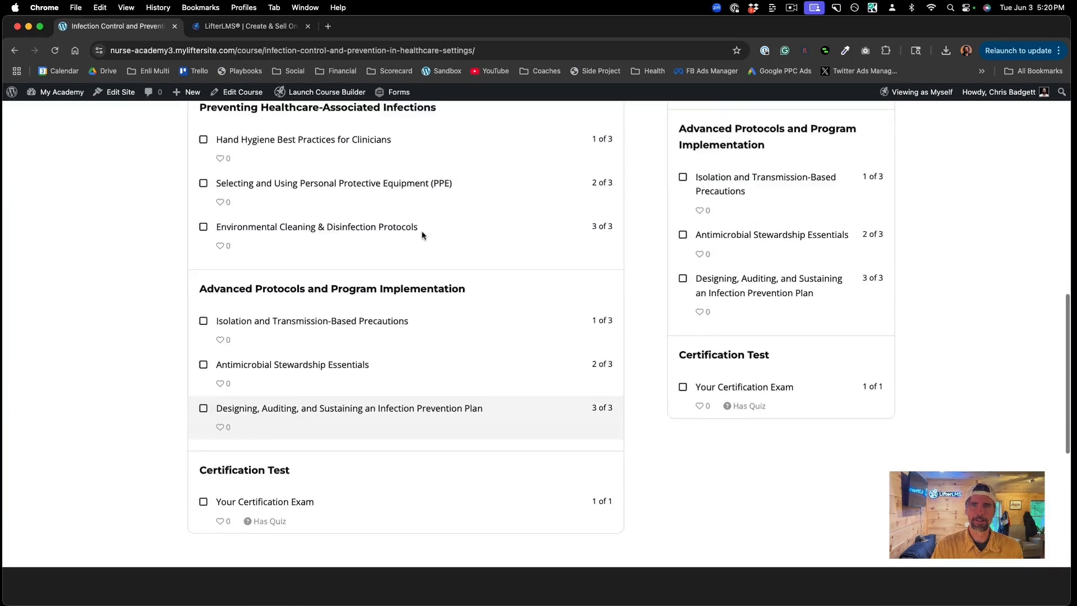
{"action": "scroll", "coordinate": [423, 235], "scroll_direction": "up", "scroll_amount": 3}
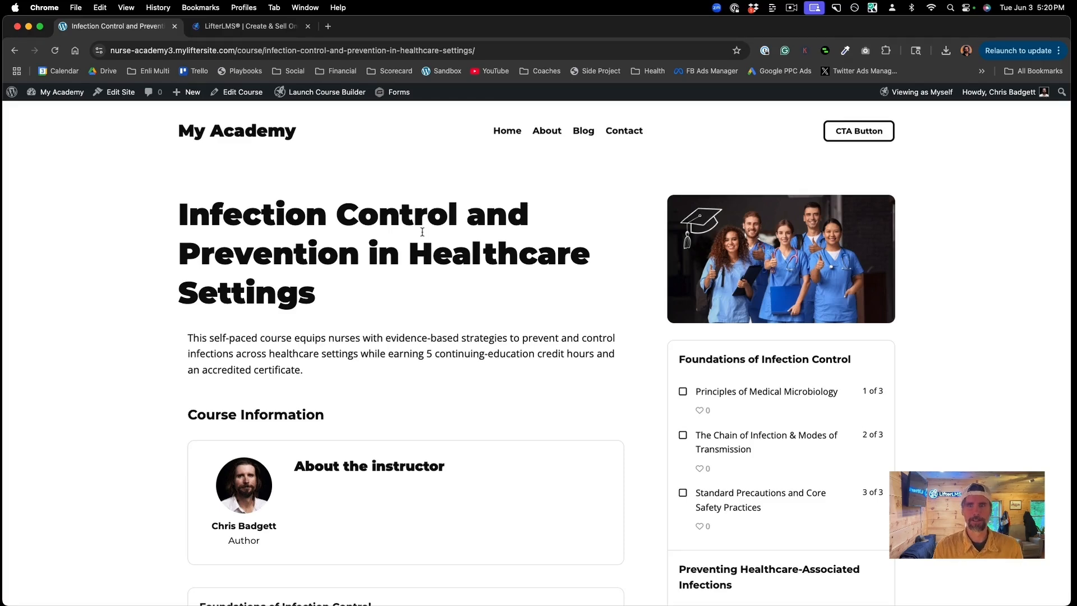
{"action": "scroll", "coordinate": [423, 231], "scroll_direction": "down", "scroll_amount": 3}
{"action": "scroll", "coordinate": [422, 231], "scroll_direction": "up", "scroll_amount": 3}
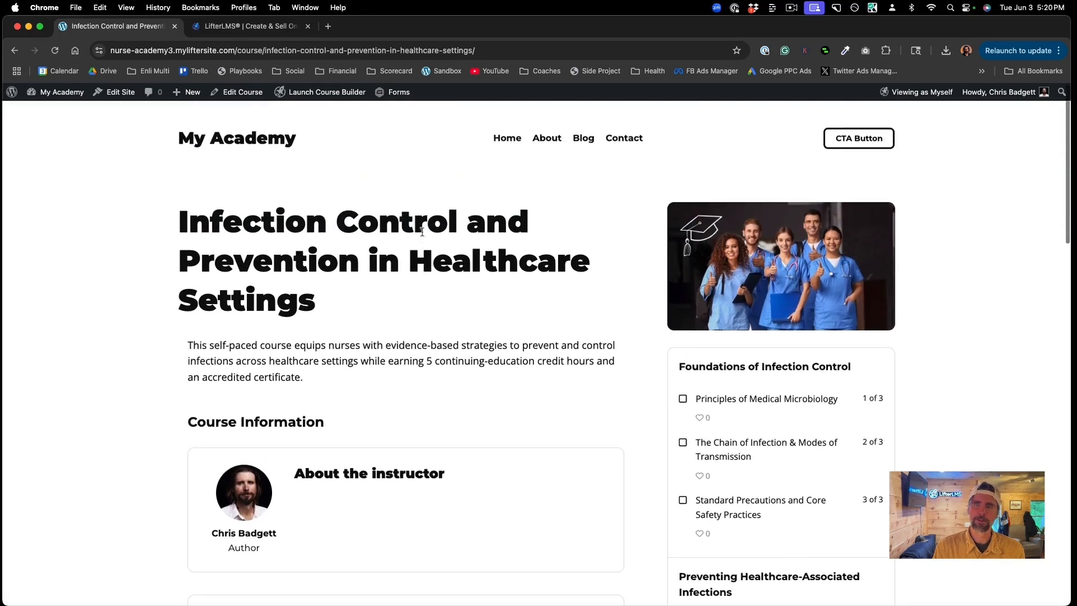
{"action": "scroll", "coordinate": [422, 232], "scroll_direction": "down", "scroll_amount": 1}
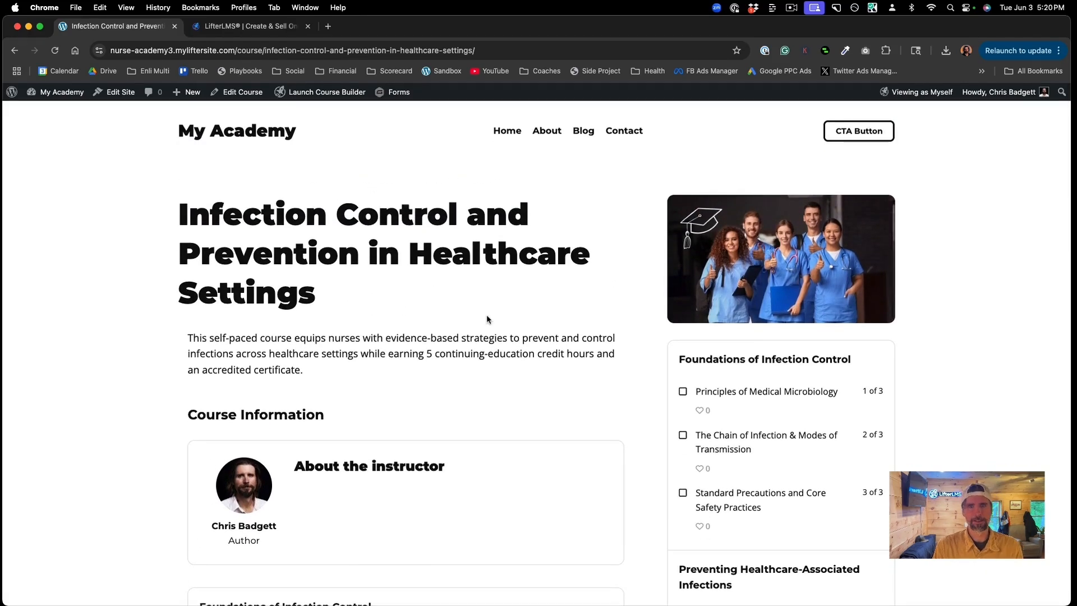
{"action": "scroll", "coordinate": [487, 319], "scroll_direction": "down", "scroll_amount": 10}
{"action": "scroll", "coordinate": [487, 317], "scroll_direction": "down", "scroll_amount": 2}
{"action": "scroll", "coordinate": [486, 317], "scroll_direction": "up", "scroll_amount": 4}
{"action": "scroll", "coordinate": [487, 317], "scroll_direction": "up", "scroll_amount": 4}
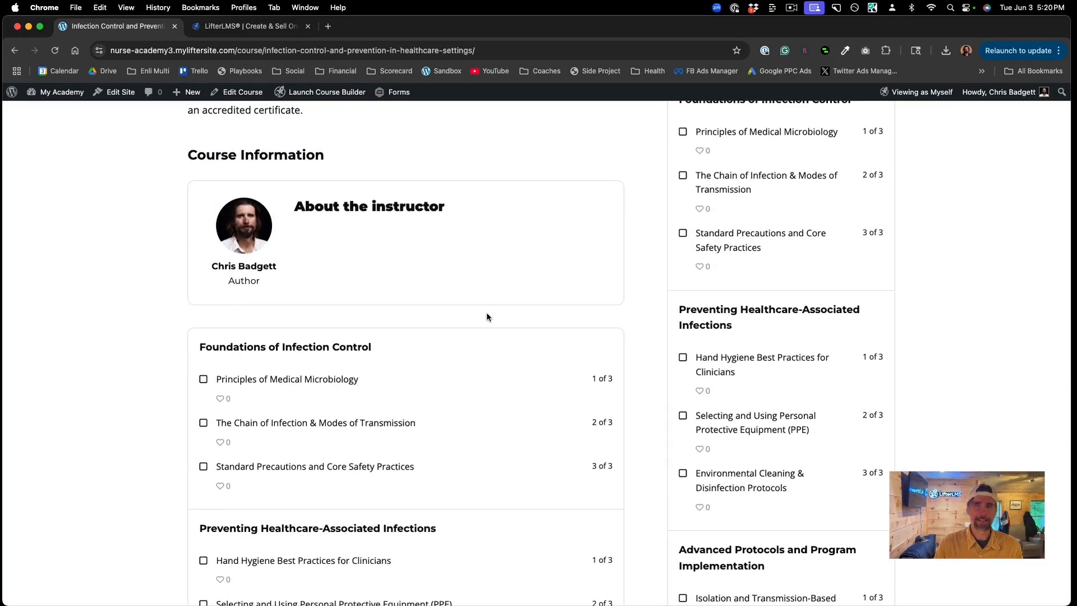
{"action": "scroll", "coordinate": [486, 312], "scroll_direction": "up", "scroll_amount": 5}
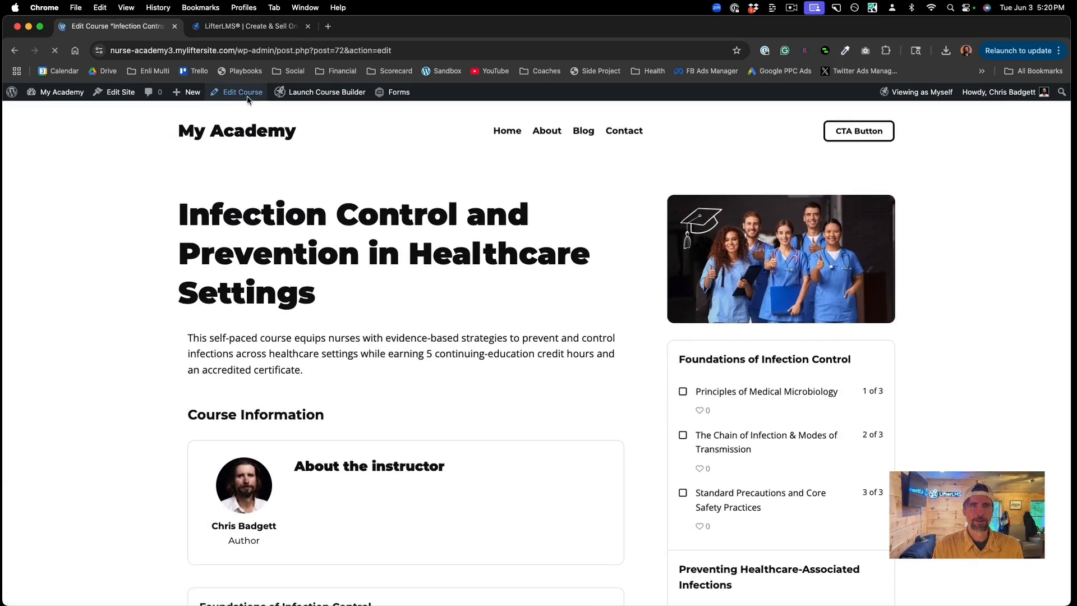
Step: Add a one-time access plan titled 'Individual Instant Access' priced at 200.03
{"action": "scroll", "coordinate": [550, 420], "scroll_direction": "down", "scroll_amount": 10}
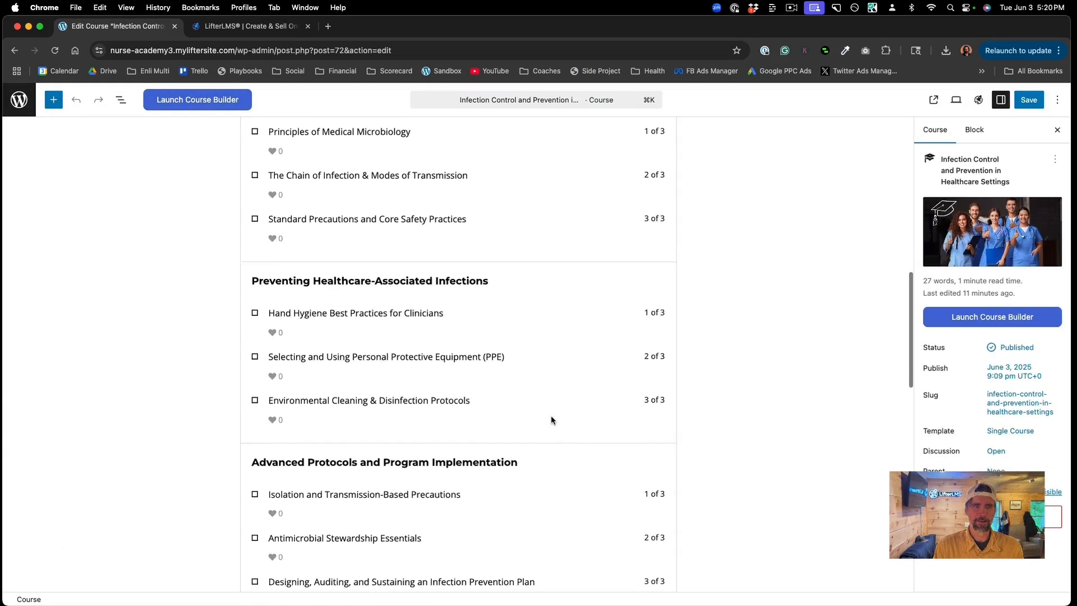
{"action": "scroll", "coordinate": [550, 419], "scroll_direction": "down", "scroll_amount": 5}
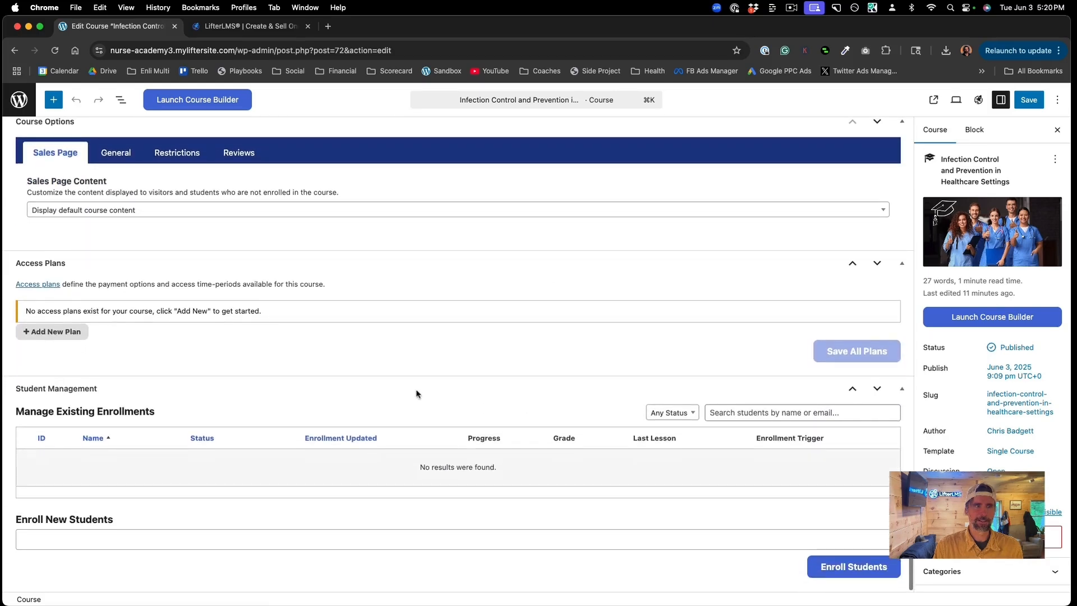
{"action": "left_click", "coordinate": [68, 335]}
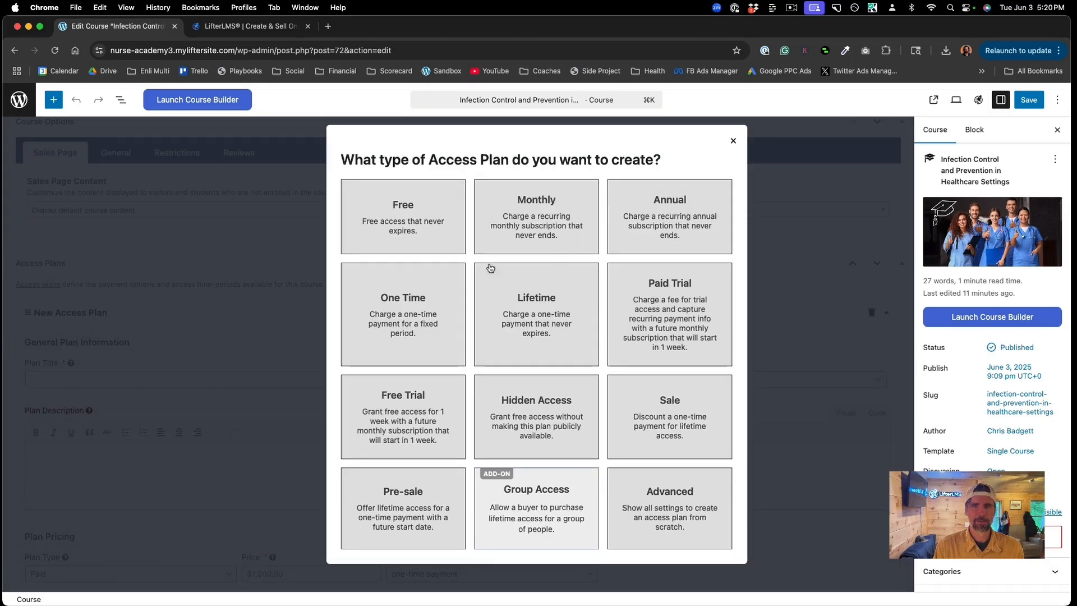
{"action": "left_click", "coordinate": [418, 331]}
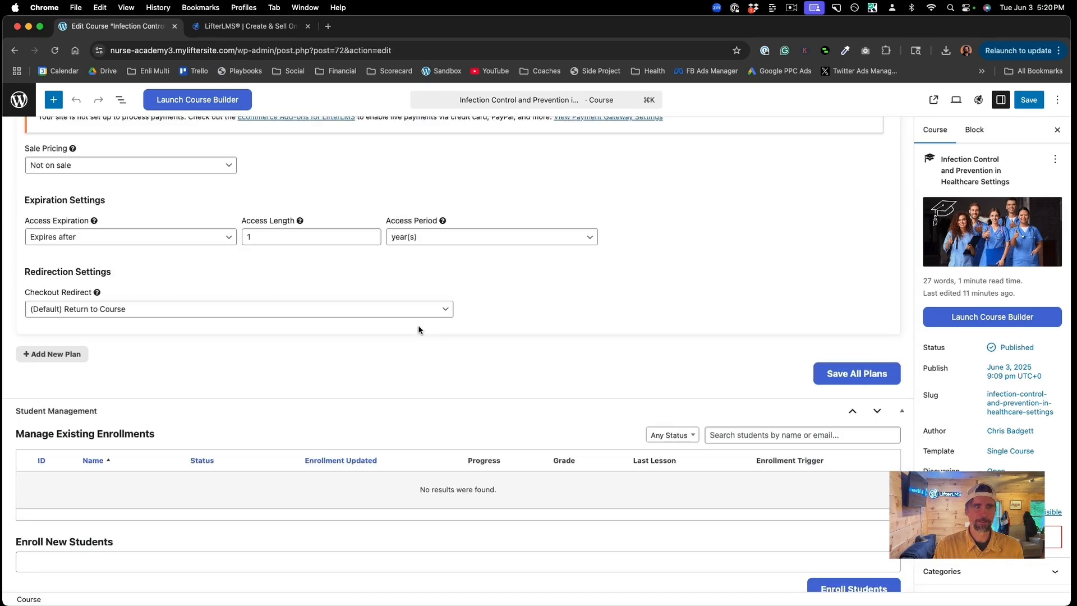
{"action": "scroll", "coordinate": [404, 325], "scroll_direction": "up", "scroll_amount": 4}
{"action": "left_click_drag", "start_coordinate": [281, 269], "coordinate": [243, 268]}
{"action": "type", "text": "200.03"}
{"action": "scroll", "coordinate": [244, 268], "scroll_direction": "up", "scroll_amount": 2}
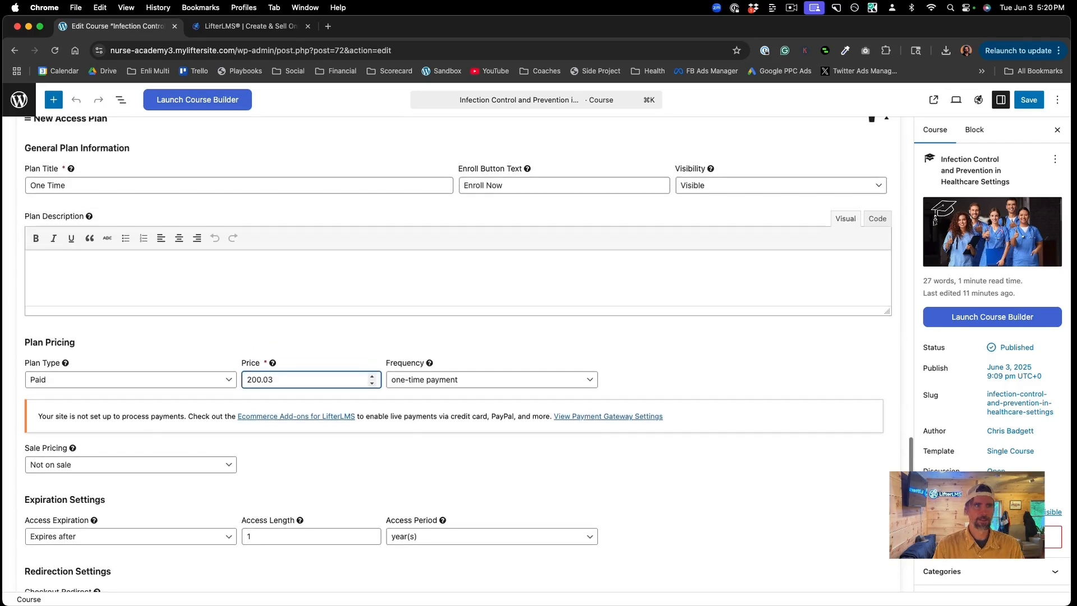
{"action": "left_click_drag", "start_coordinate": [66, 185], "coordinate": [34, 187]}
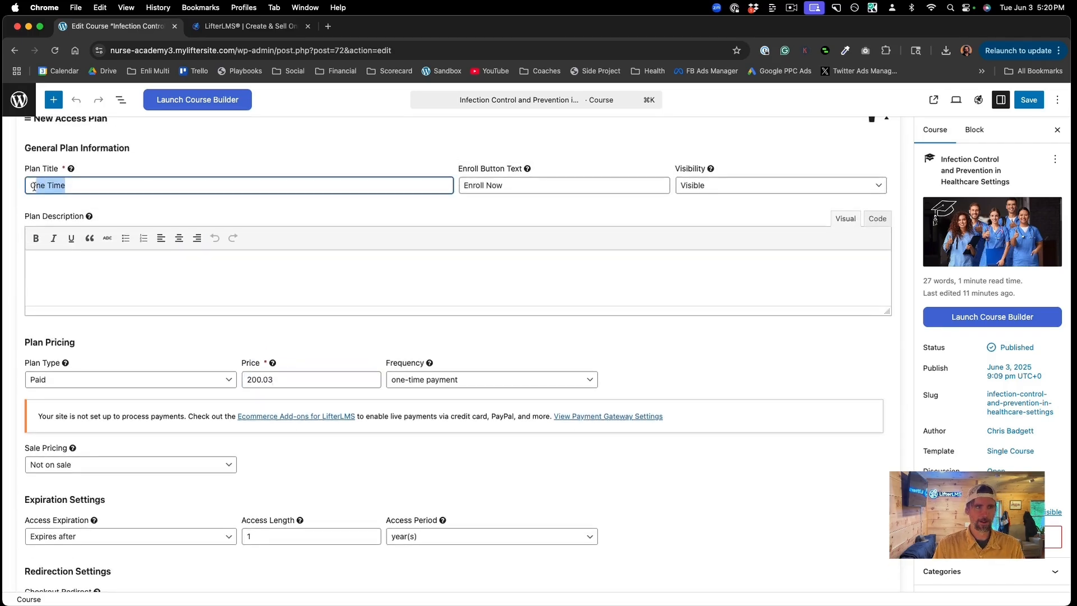
{"action": "type", "text": "Individual Insta"}
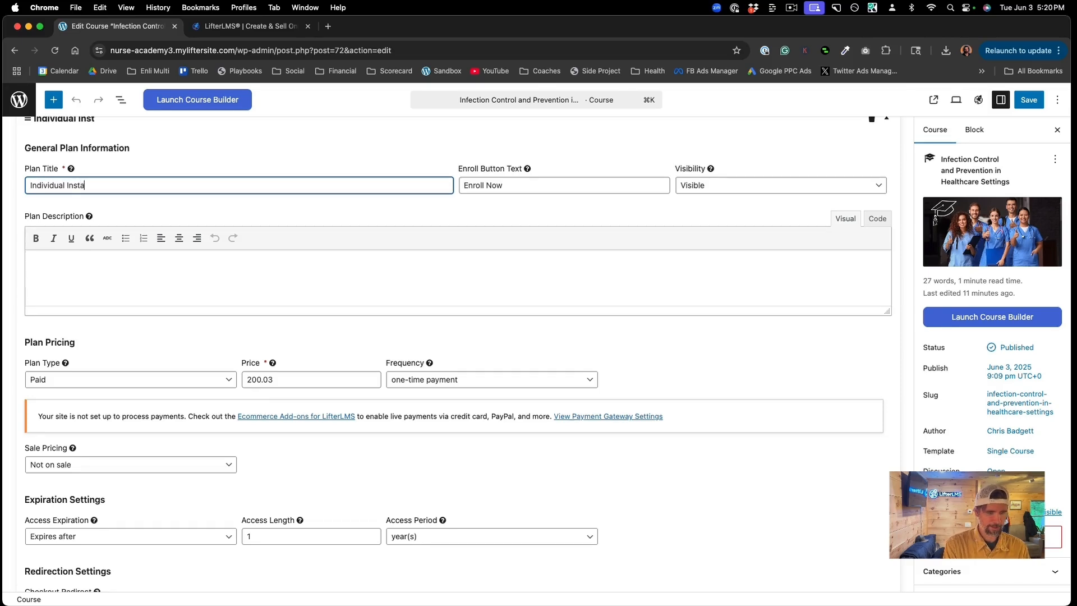
{"action": "type", "text": "nt Access"}
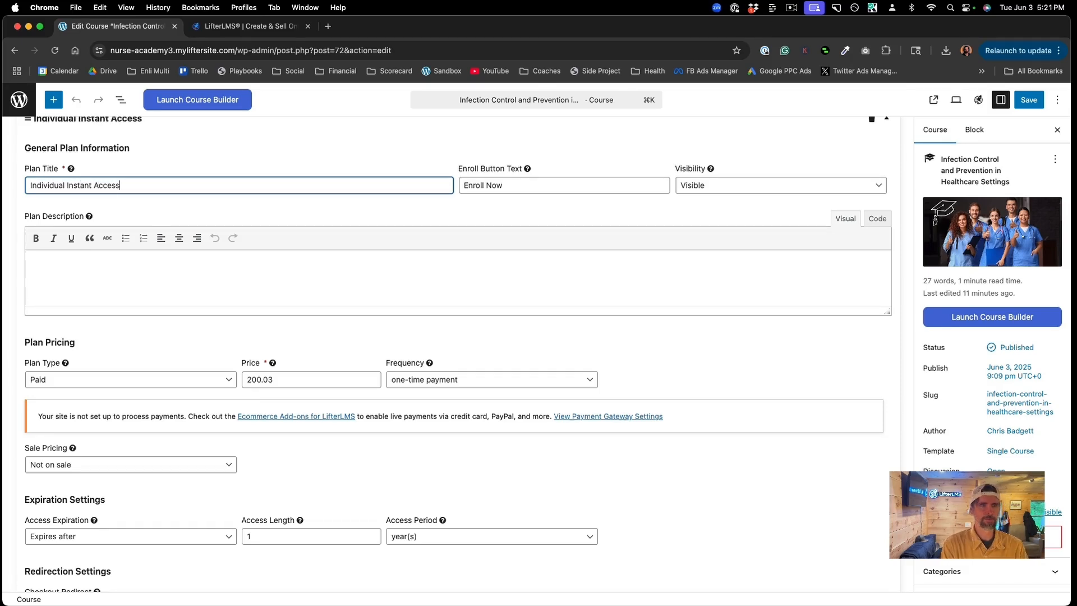
Step: Save all access plans and update the course
{"action": "scroll", "coordinate": [240, 353], "scroll_direction": "down", "scroll_amount": 5}
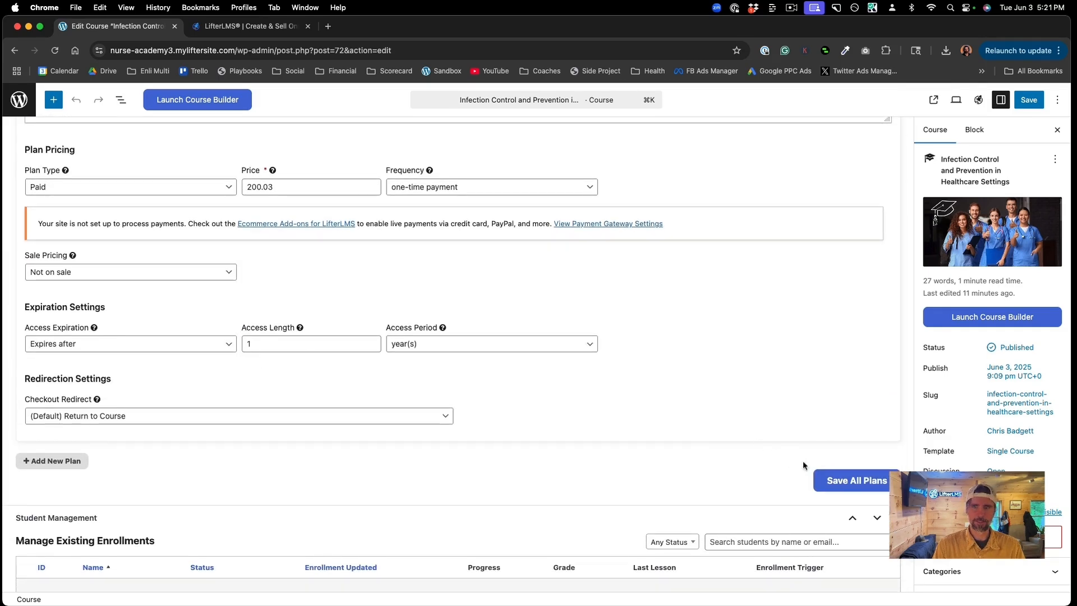
{"action": "left_click", "coordinate": [842, 481]}
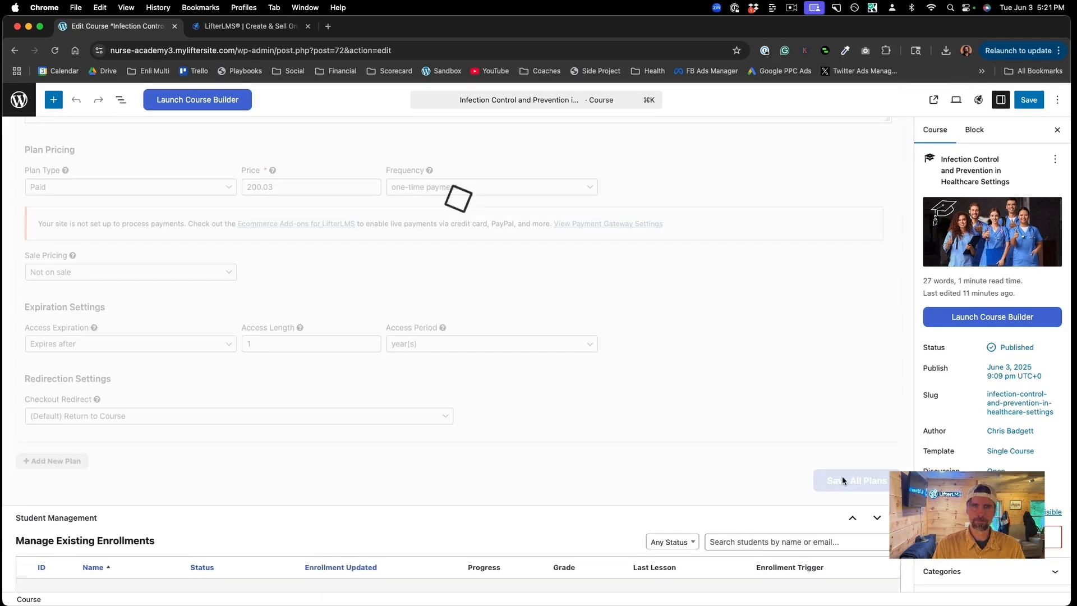
{"action": "scroll", "coordinate": [814, 314], "scroll_direction": "up", "scroll_amount": 6}
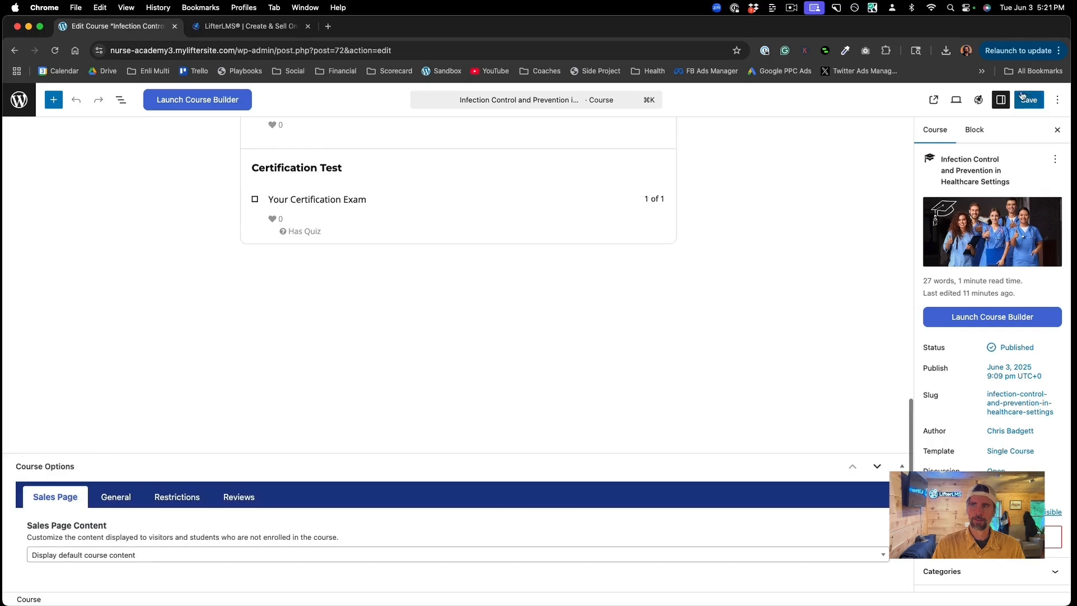
{"action": "left_click", "coordinate": [1028, 99]}
{"action": "scroll", "coordinate": [748, 216], "scroll_direction": "up", "scroll_amount": 10}
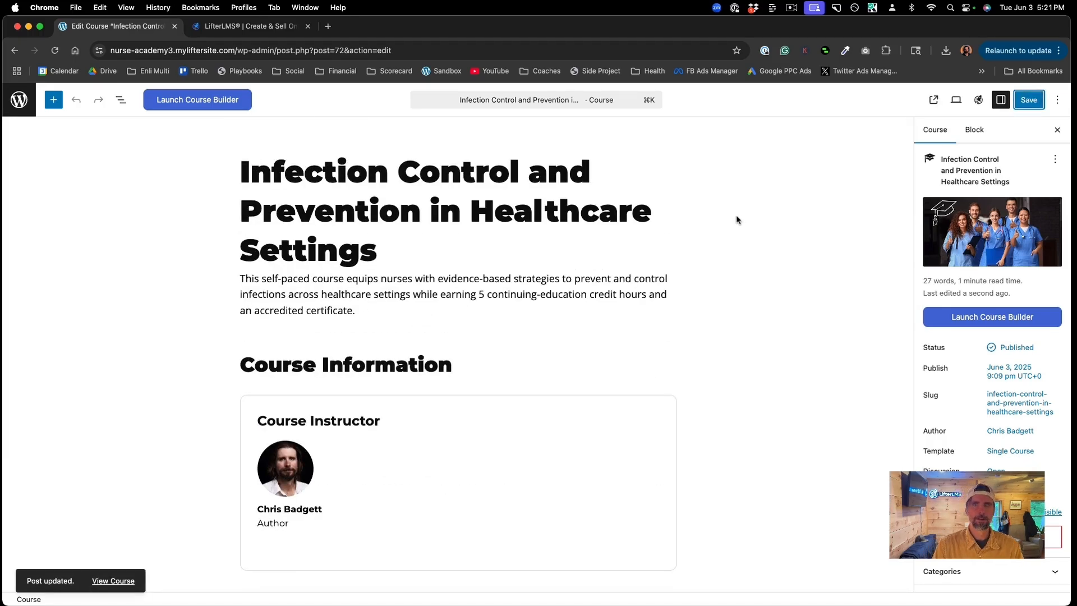
Step: Confirm the live course page shows Individual Instant Access at $200.03 for 1 year, then return to editing
{"action": "left_click", "coordinate": [112, 580]}
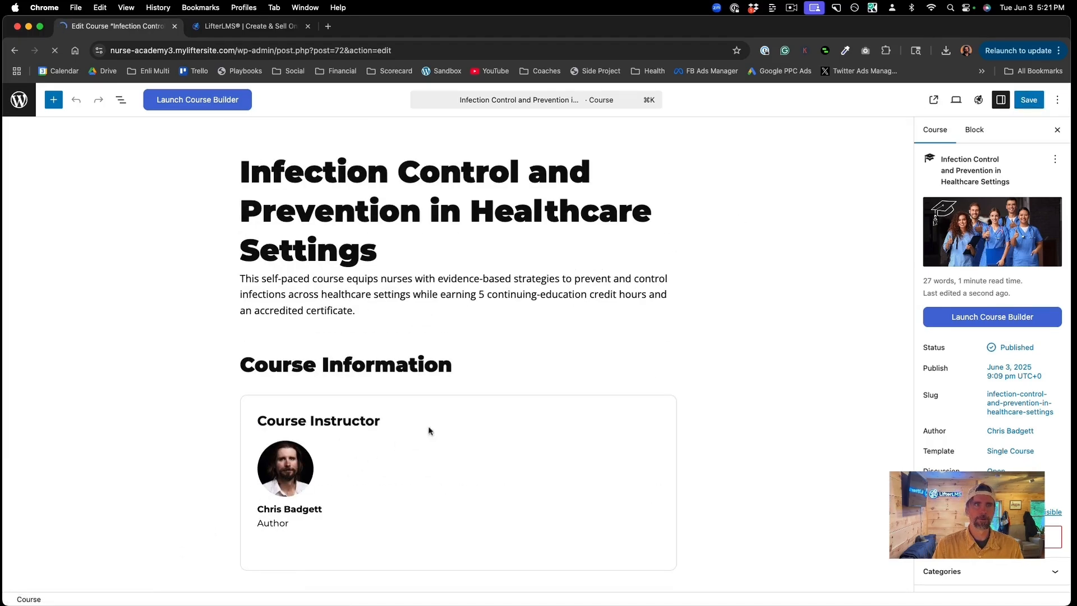
{"action": "scroll", "coordinate": [533, 399], "scroll_direction": "down", "scroll_amount": 6}
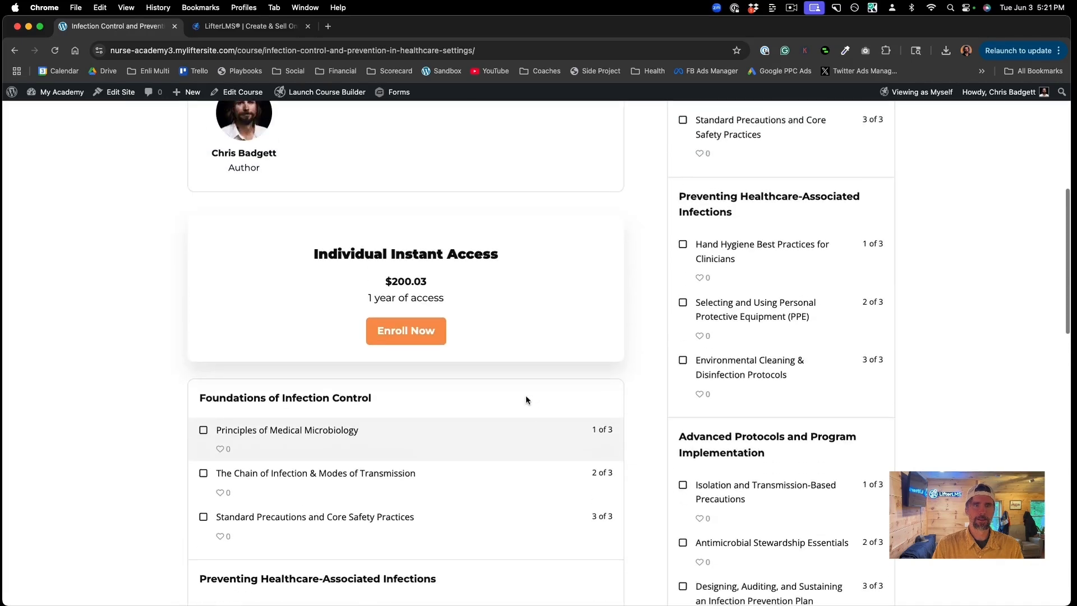
{"action": "left_click", "coordinate": [428, 286]}
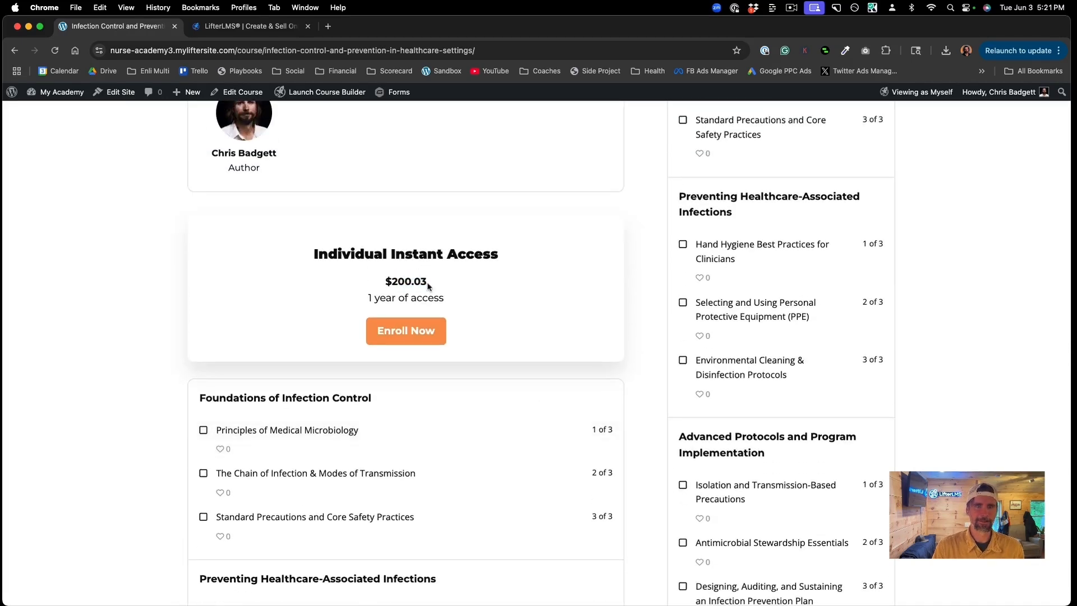
{"action": "scroll", "coordinate": [463, 290], "scroll_direction": "up", "scroll_amount": 3}
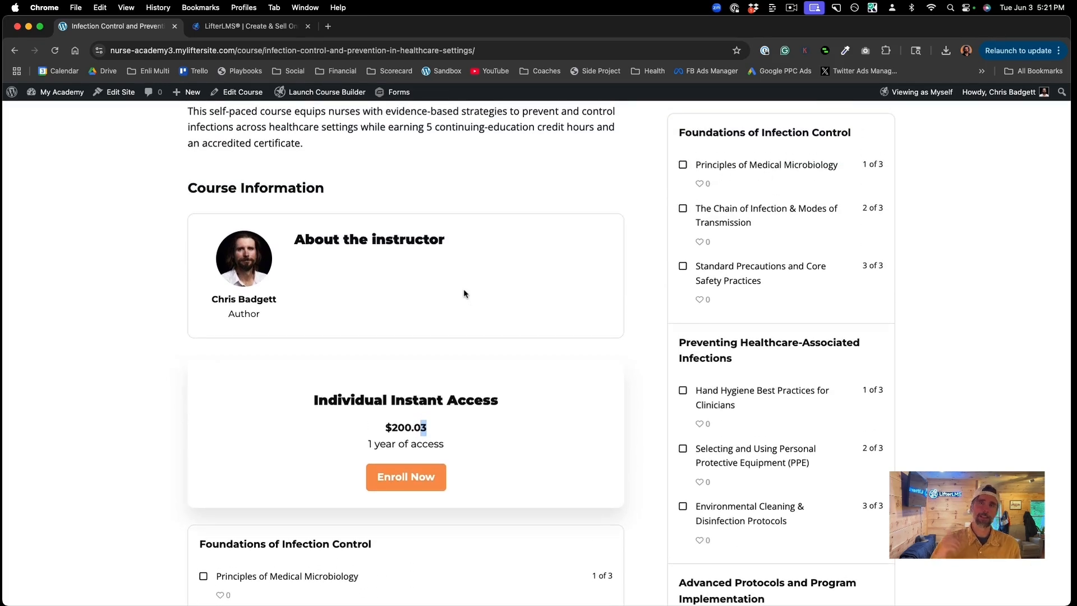
{"action": "scroll", "coordinate": [464, 288], "scroll_direction": "up", "scroll_amount": 1}
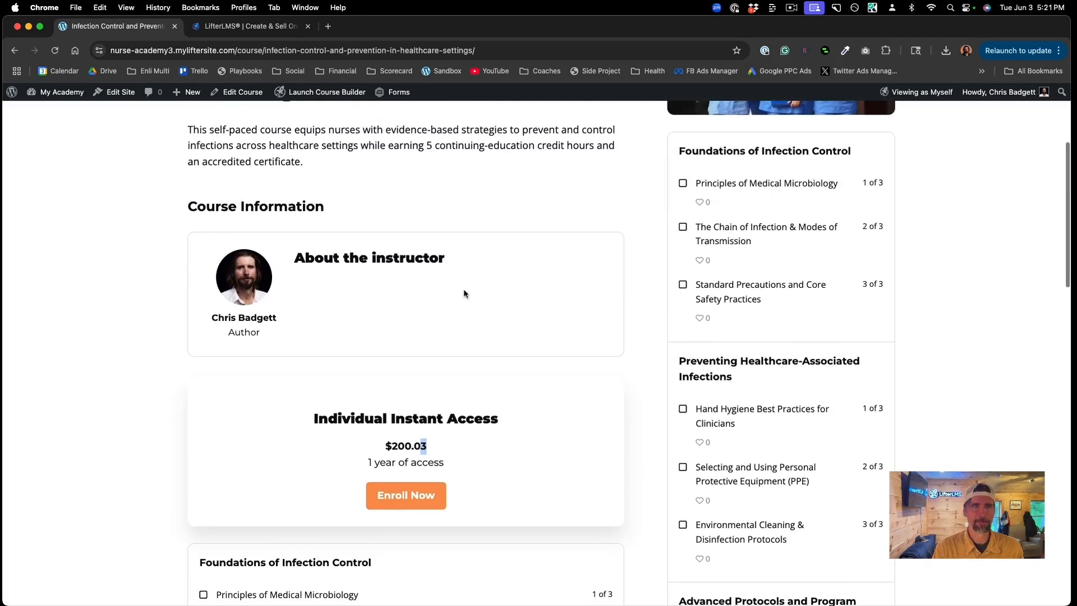
{"action": "left_click", "coordinate": [243, 99]}
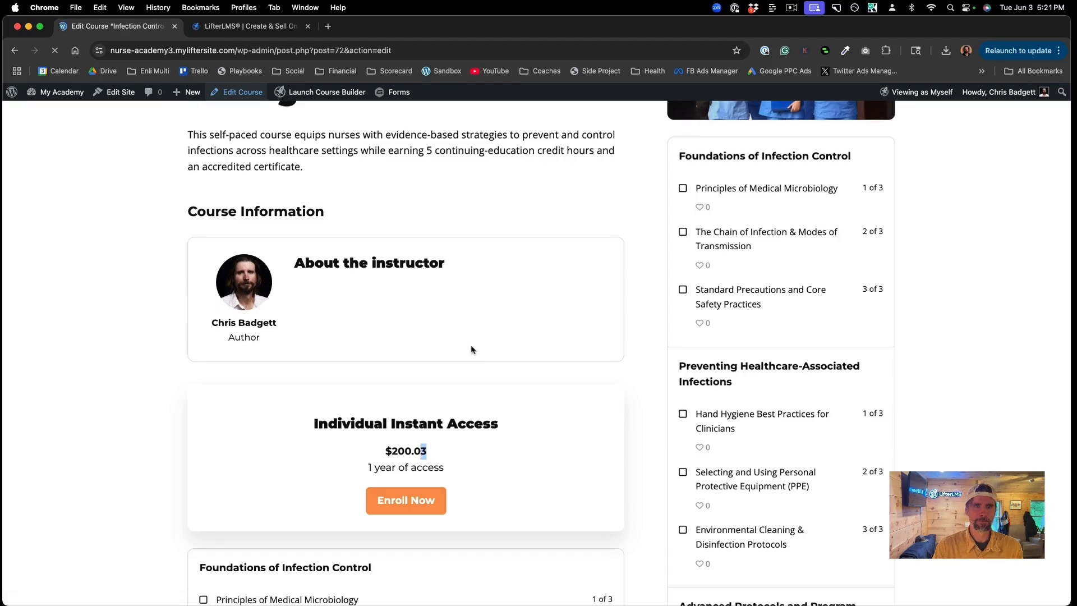
Step: Change the Individual Instant Access plan price to 200.00
{"action": "scroll", "coordinate": [470, 347], "scroll_direction": "down", "scroll_amount": 10}
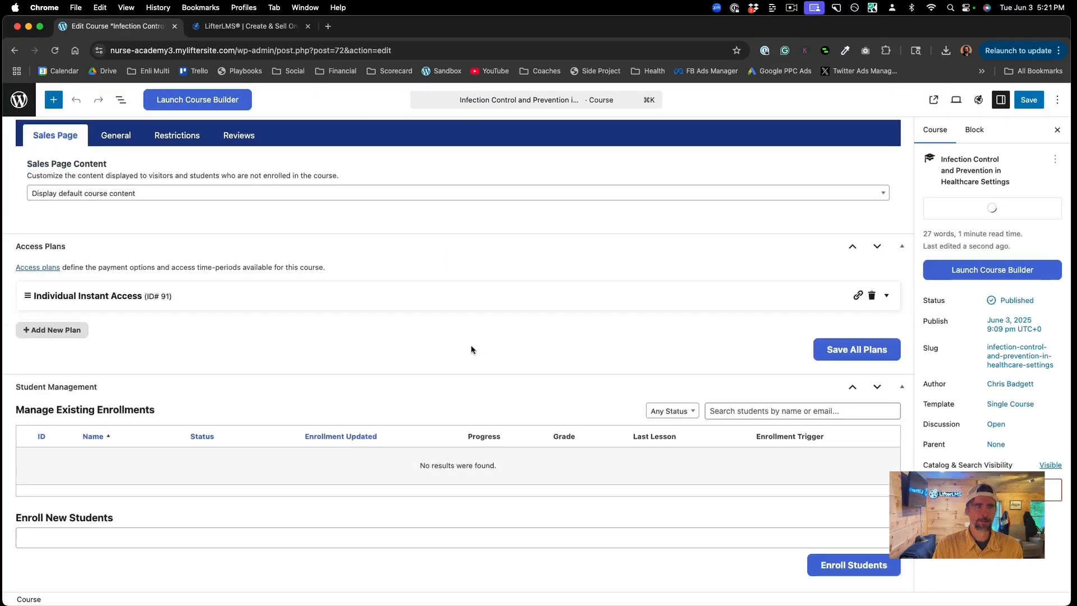
{"action": "left_click", "coordinate": [335, 300]}
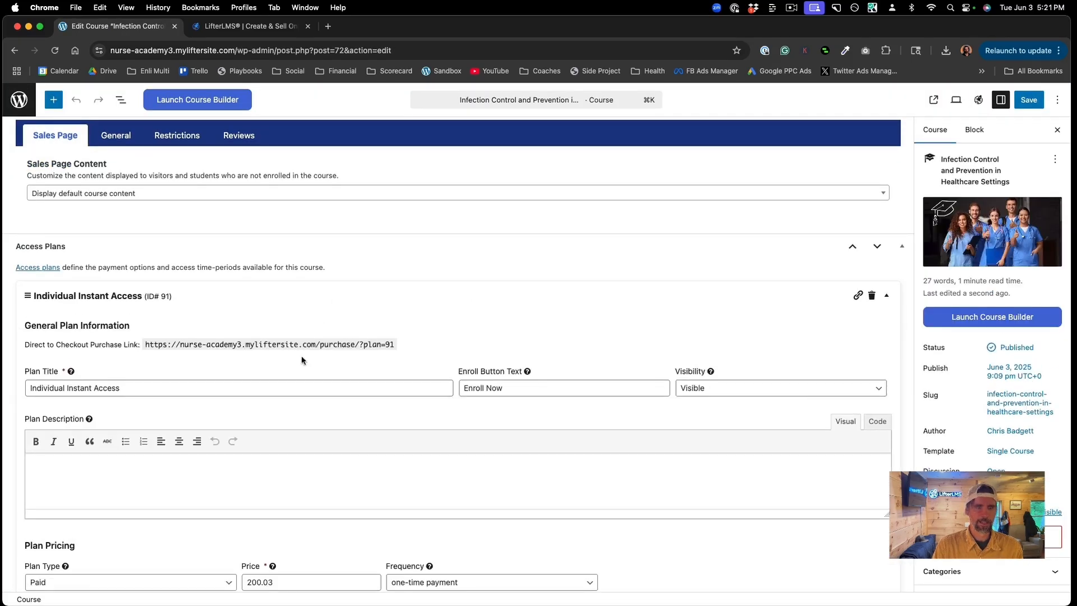
{"action": "scroll", "coordinate": [308, 417], "scroll_direction": "down", "scroll_amount": 3}
{"action": "left_click", "coordinate": [275, 458]}
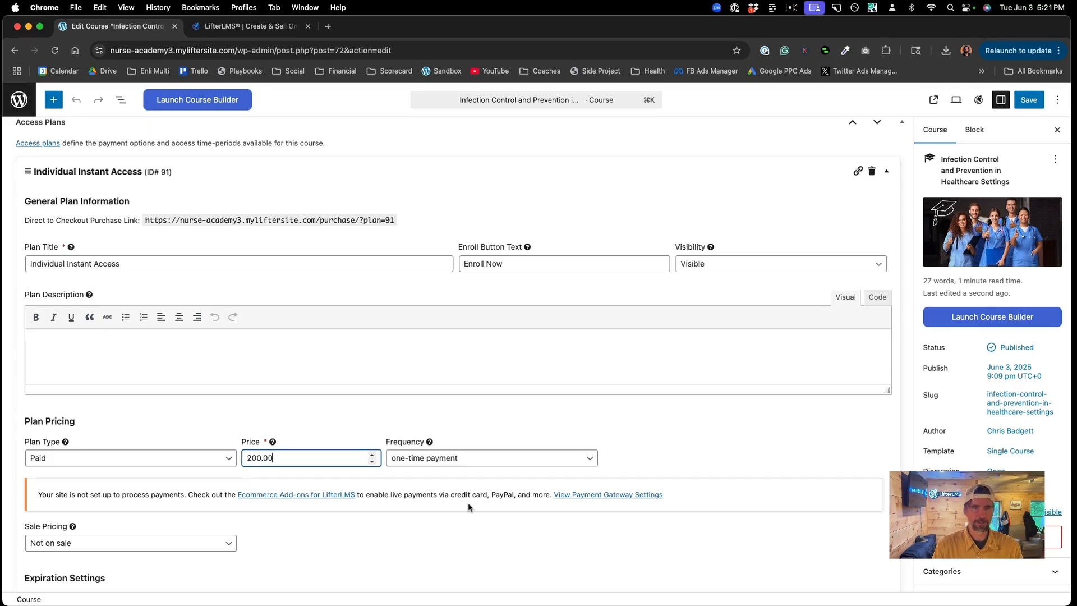
{"action": "scroll", "coordinate": [467, 507], "scroll_direction": "down", "scroll_amount": 5}
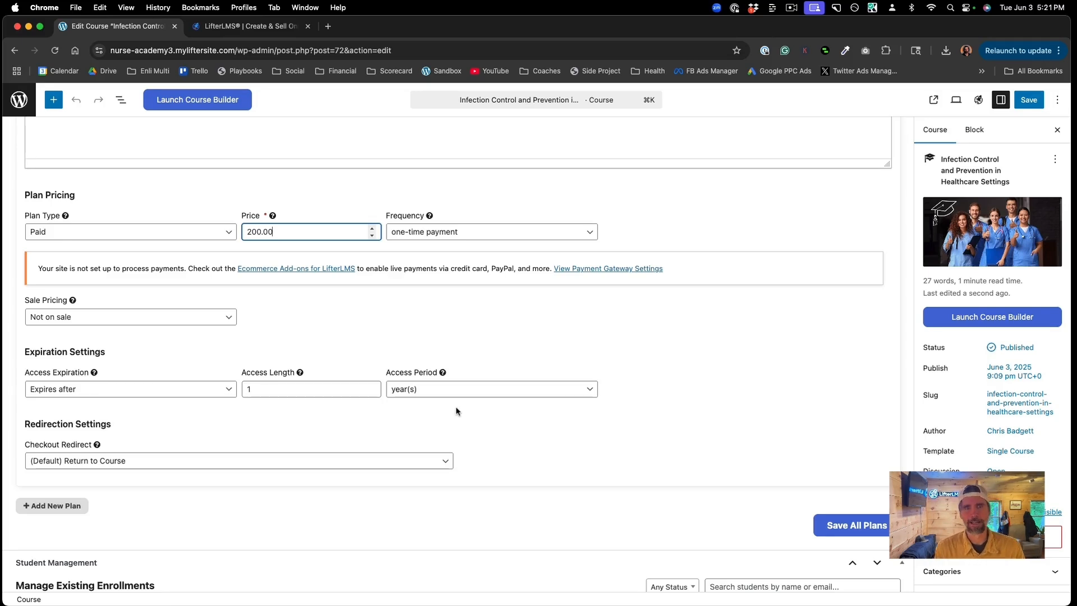
Step: Save the plans and the course, then go to the Courses list
{"action": "left_click", "coordinate": [828, 516]}
{"action": "left_click", "coordinate": [1028, 100]}
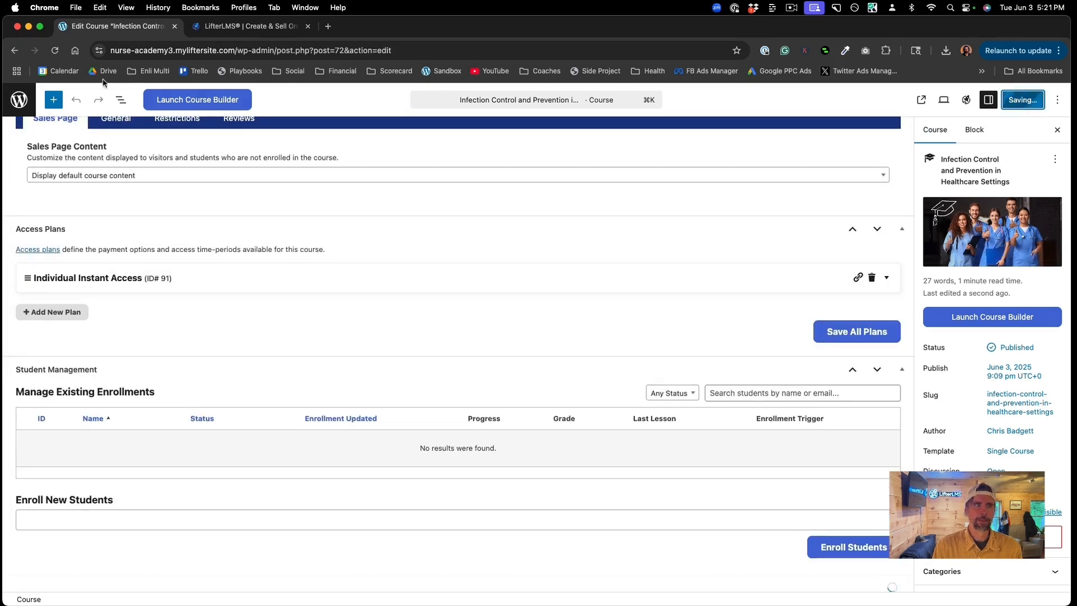
{"action": "left_click", "coordinate": [25, 99]}
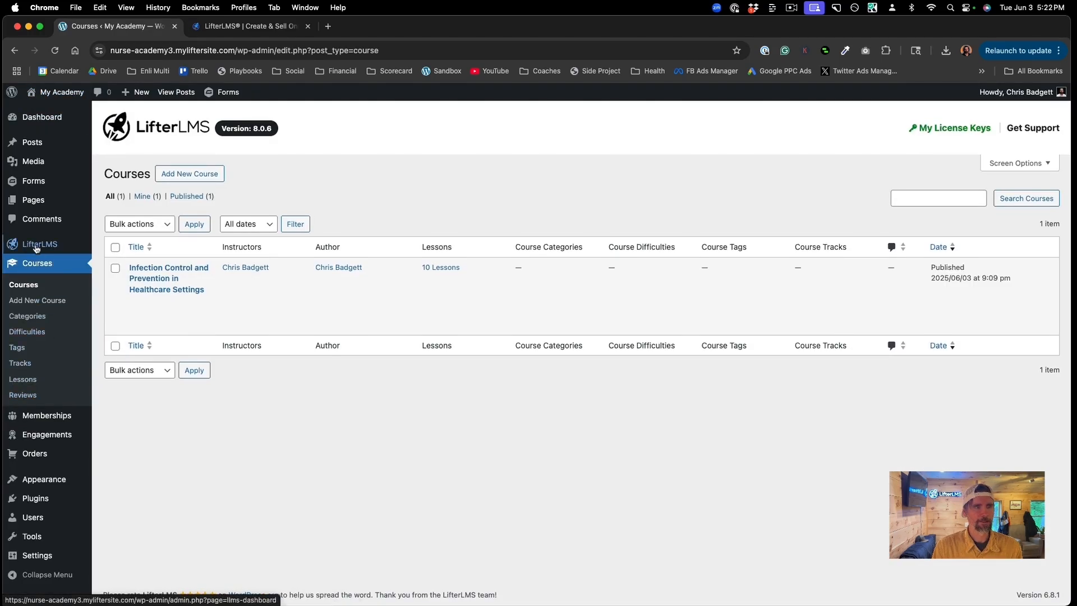
Step: Open LifterLMS Add-ons & more and browse down to the Stripe, PayPal and WooCommerce cards
{"action": "mouse_move", "coordinate": [37, 248]}
{"action": "left_click", "coordinate": [125, 357]}
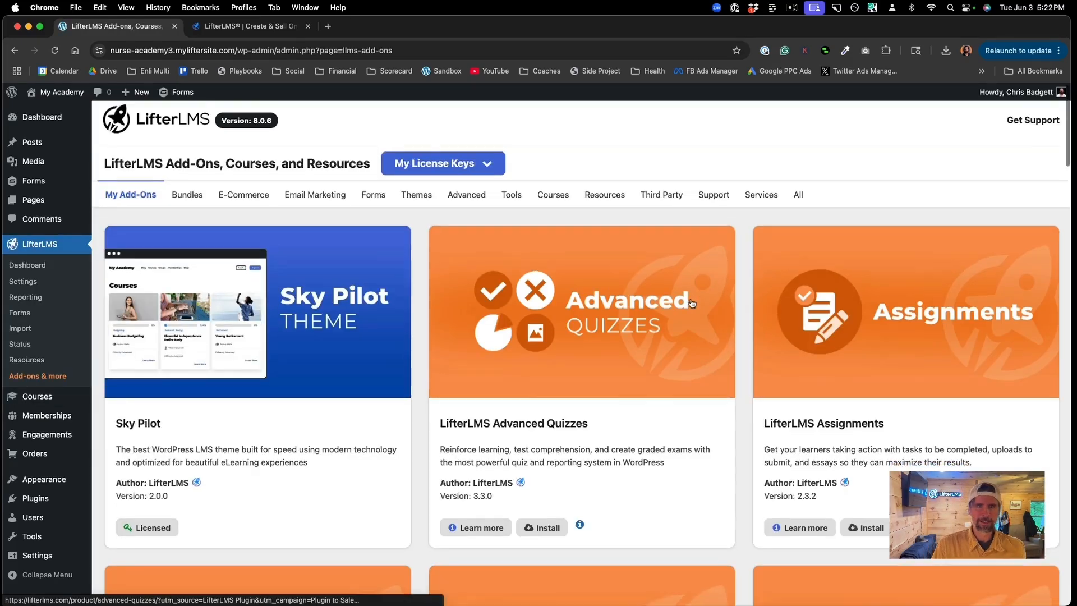
{"action": "scroll", "coordinate": [691, 304], "scroll_direction": "down", "scroll_amount": 5}
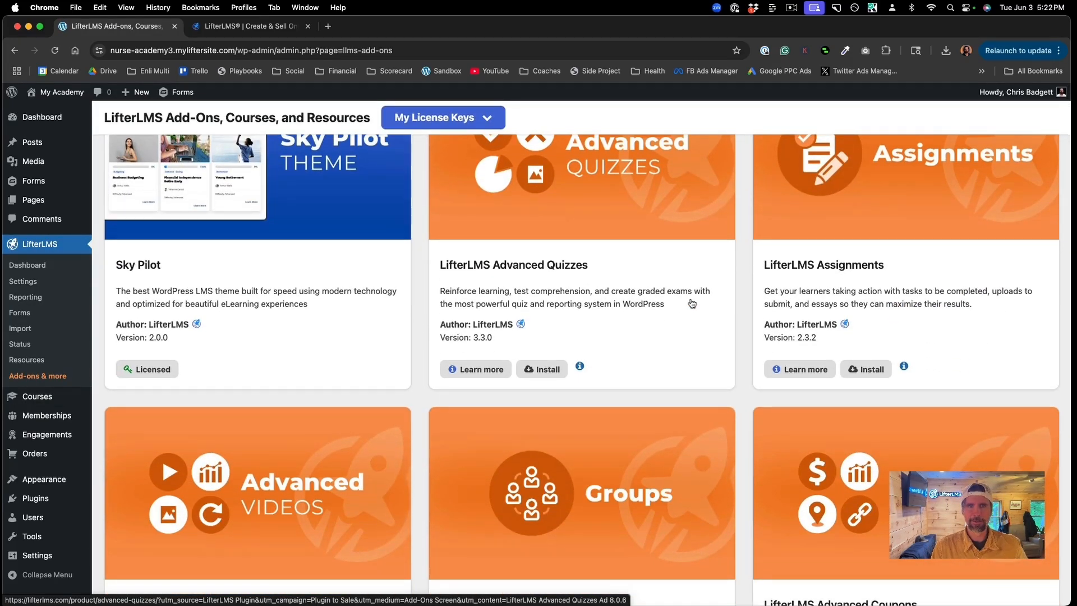
{"action": "scroll", "coordinate": [692, 304], "scroll_direction": "down", "scroll_amount": 5}
{"action": "scroll", "coordinate": [692, 303], "scroll_direction": "down", "scroll_amount": 10}
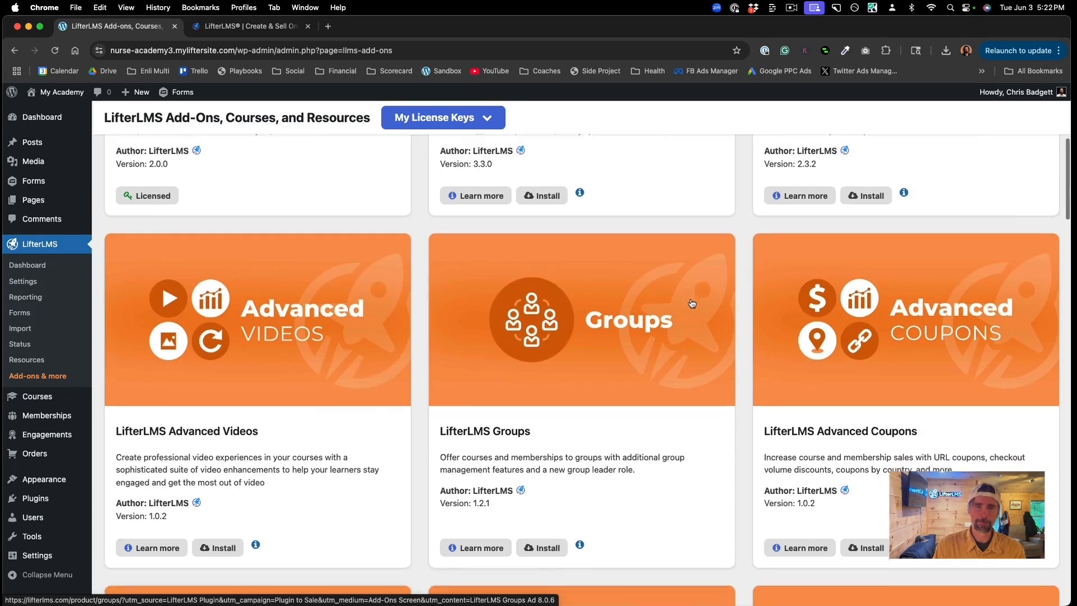
{"action": "scroll", "coordinate": [692, 303], "scroll_direction": "down", "scroll_amount": 13}
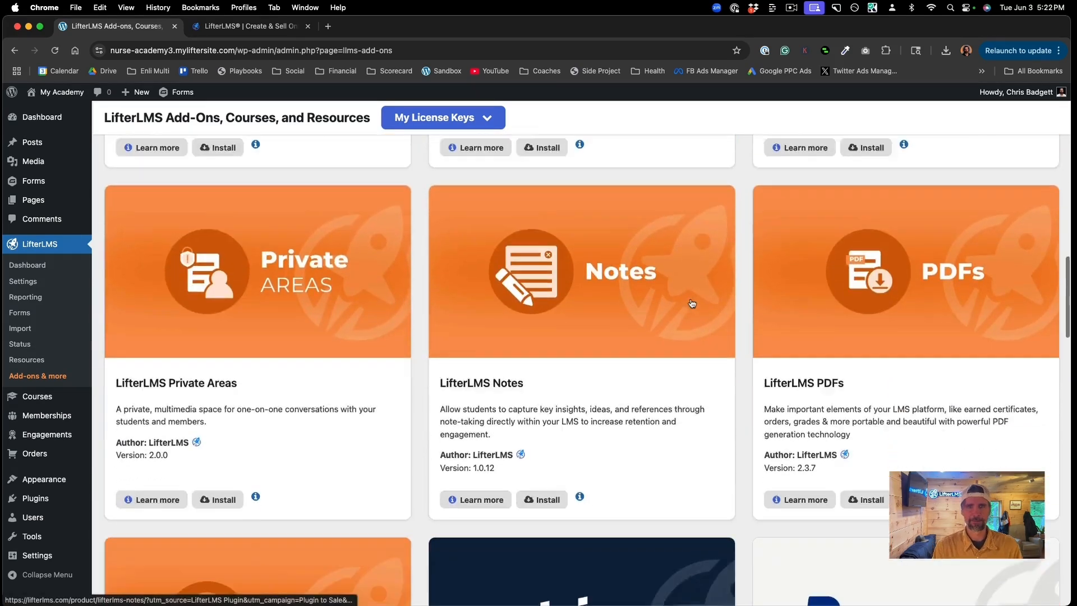
{"action": "scroll", "coordinate": [691, 303], "scroll_direction": "down", "scroll_amount": 3}
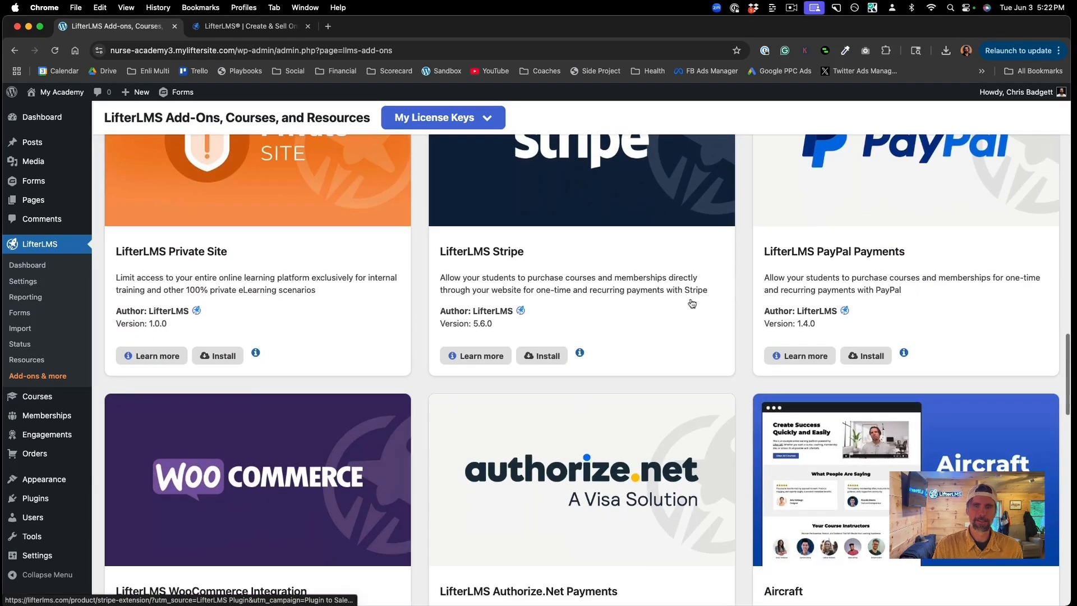
{"action": "scroll", "coordinate": [691, 303], "scroll_direction": "up", "scroll_amount": 2}
{"action": "scroll", "coordinate": [691, 304], "scroll_direction": "down", "scroll_amount": 5}
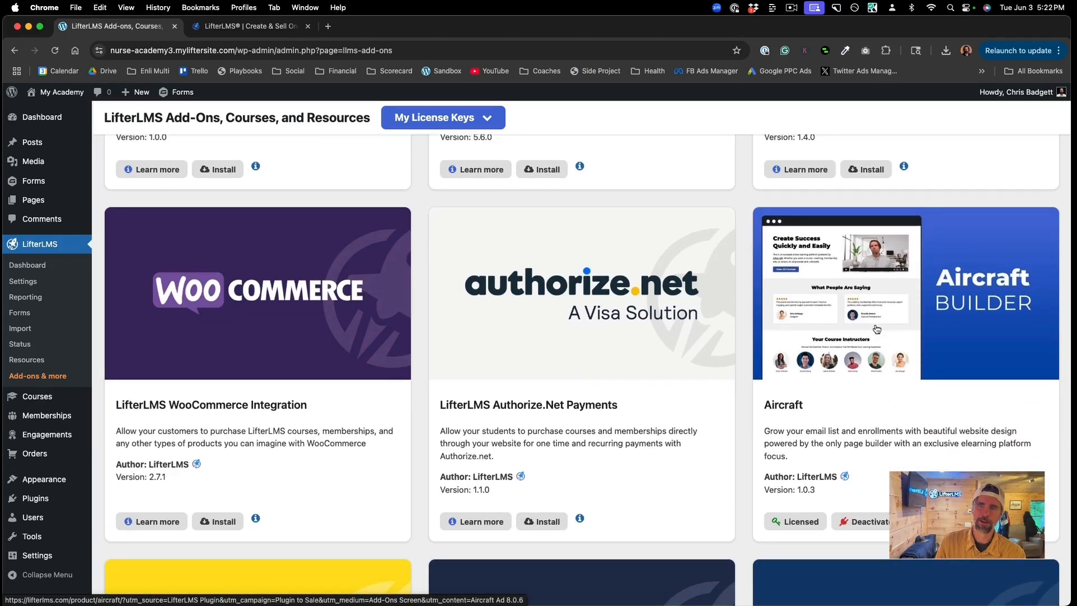
Step: Install the LifterLMS Stripe add-on
{"action": "scroll", "coordinate": [877, 329], "scroll_direction": "down", "scroll_amount": 1}
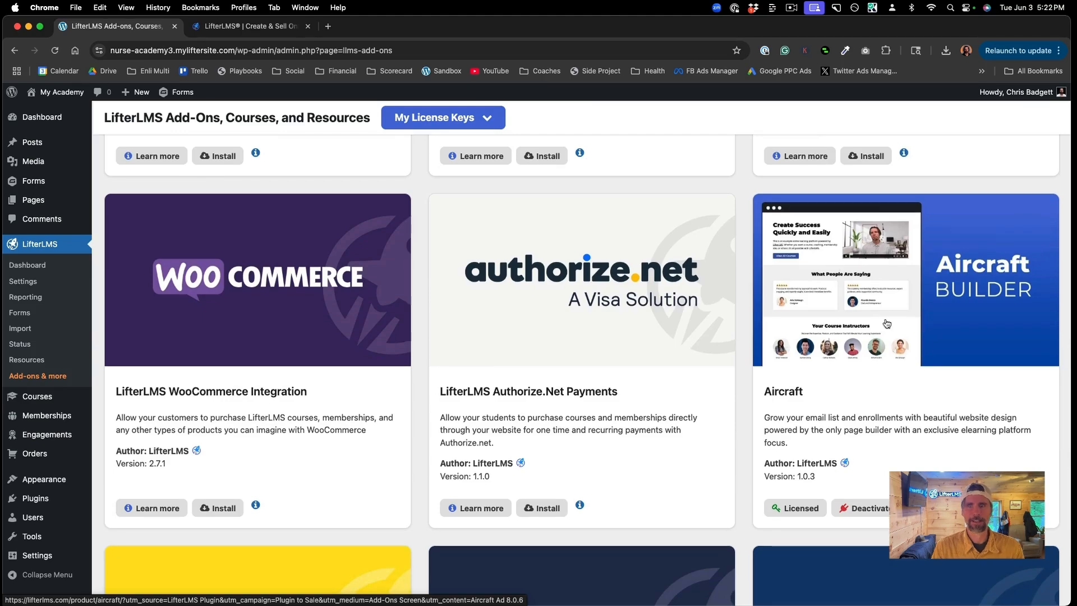
{"action": "scroll", "coordinate": [886, 325], "scroll_direction": "up", "scroll_amount": 2}
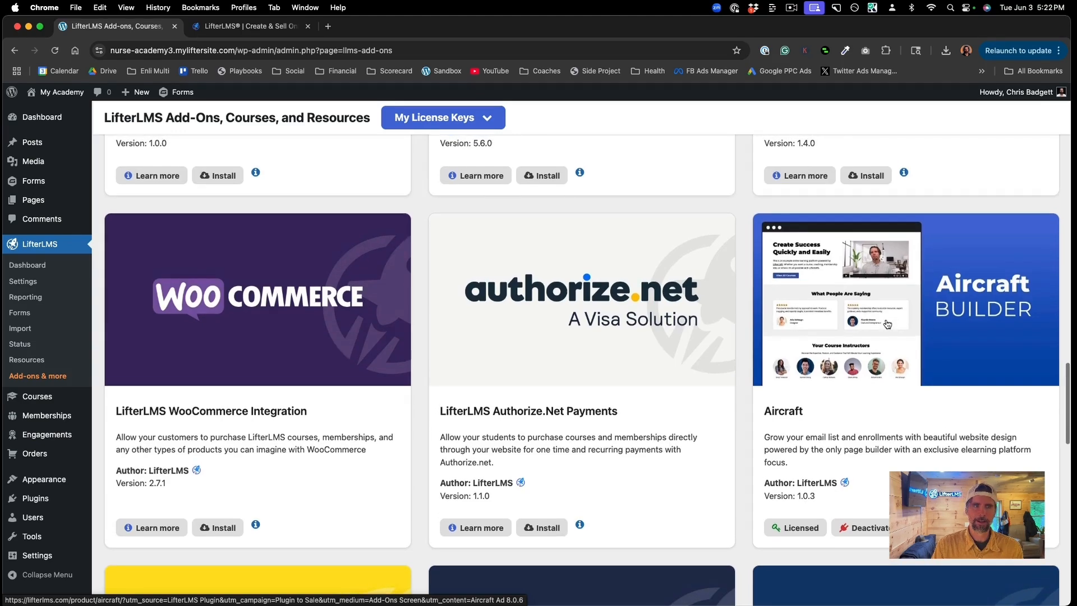
{"action": "scroll", "coordinate": [887, 314], "scroll_direction": "down", "scroll_amount": 7}
{"action": "scroll", "coordinate": [886, 305], "scroll_direction": "up", "scroll_amount": 12}
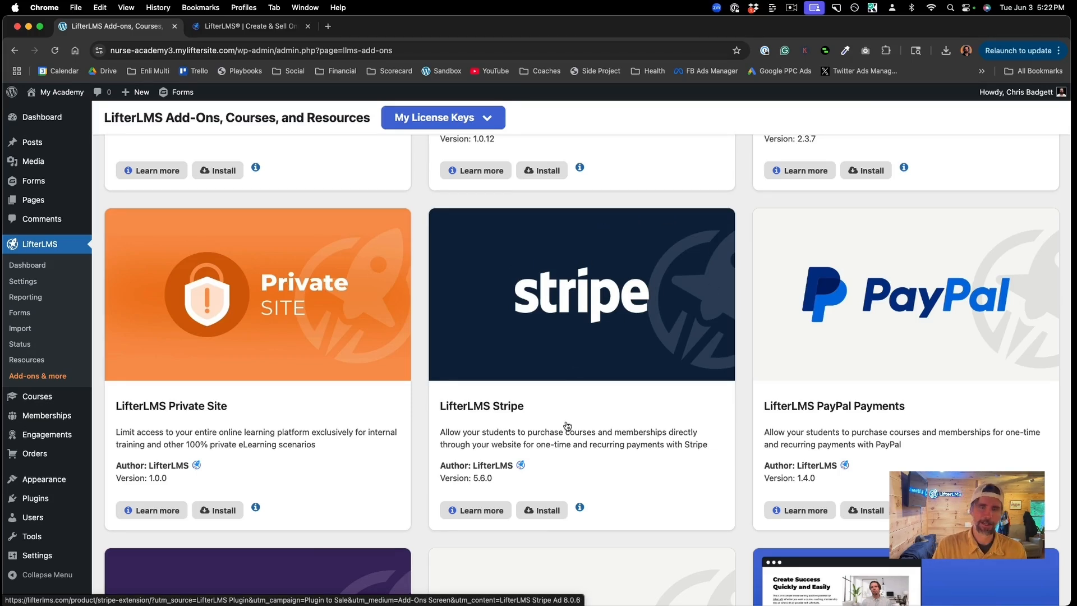
{"action": "left_click", "coordinate": [541, 510]}
{"action": "left_click", "coordinate": [536, 207]}
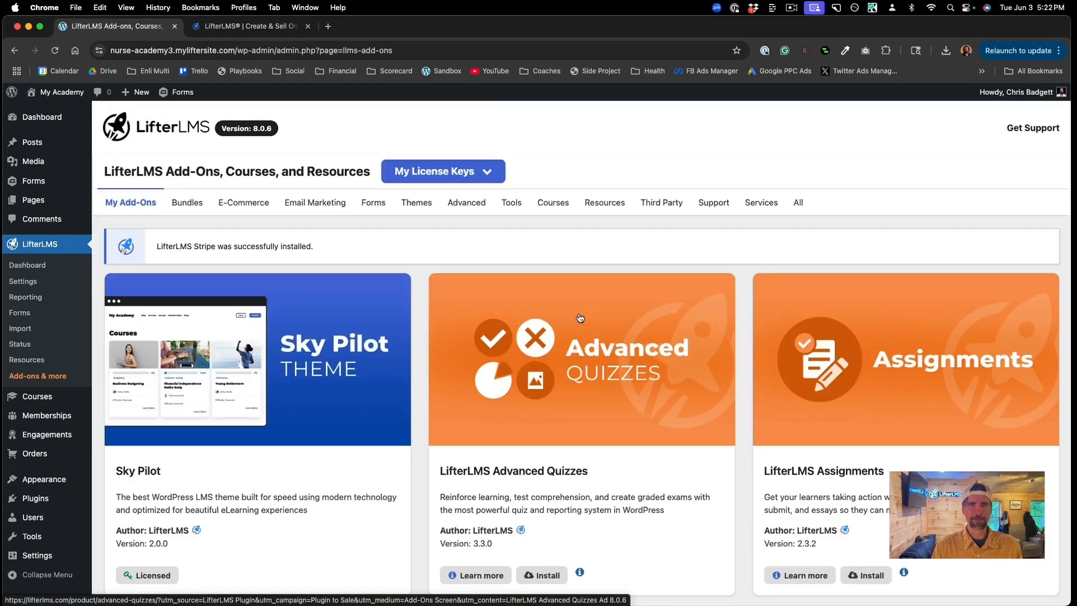
Step: Activate the installed Stripe add-on
{"action": "scroll", "coordinate": [580, 318], "scroll_direction": "down", "scroll_amount": 20}
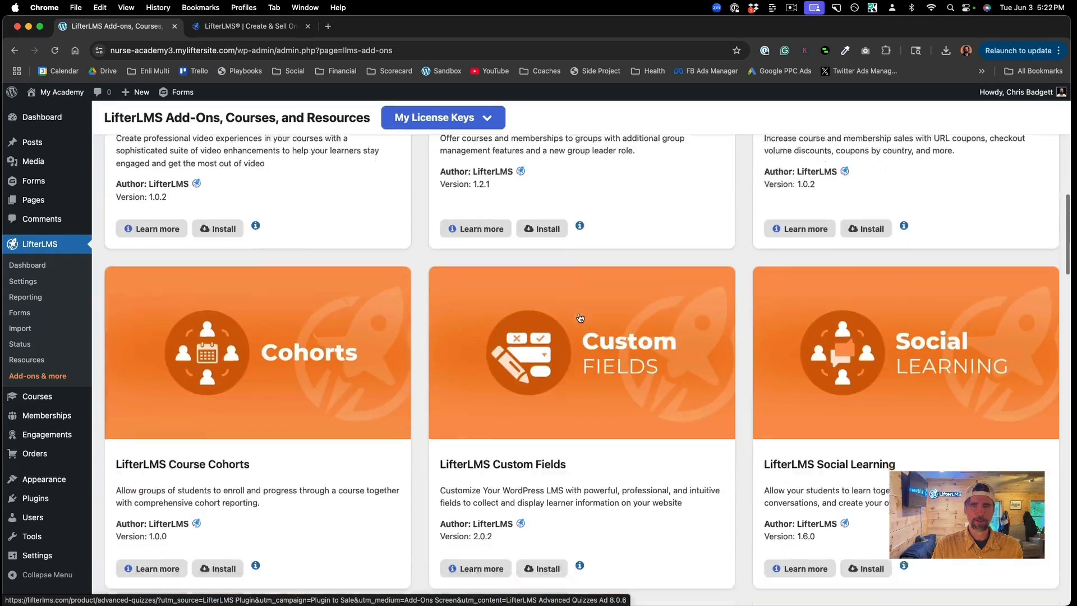
{"action": "scroll", "coordinate": [579, 318], "scroll_direction": "down", "scroll_amount": 4}
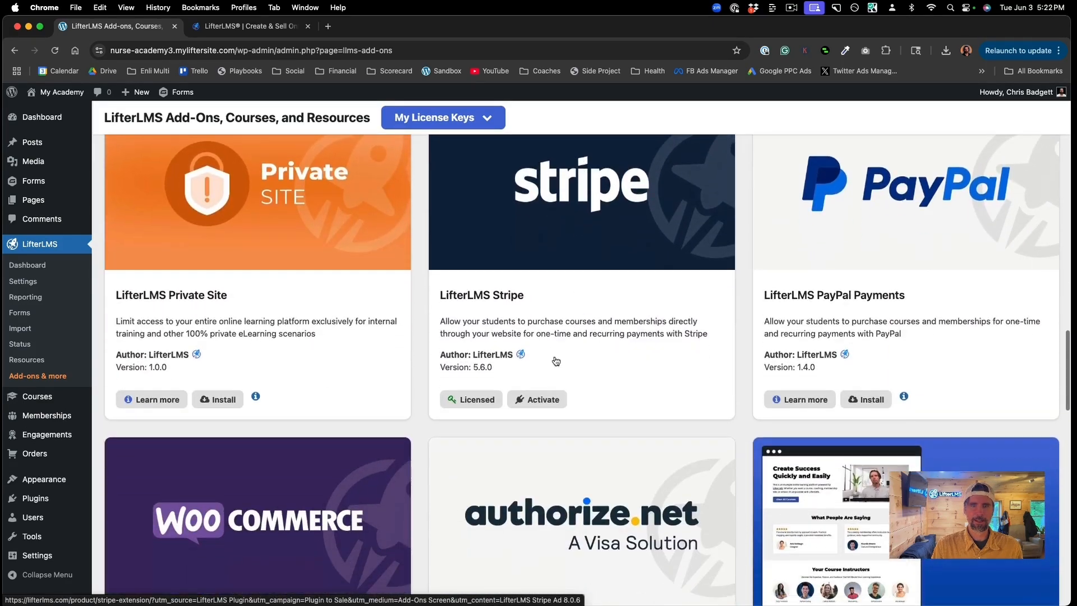
{"action": "left_click", "coordinate": [537, 399]}
{"action": "left_click", "coordinate": [535, 214]}
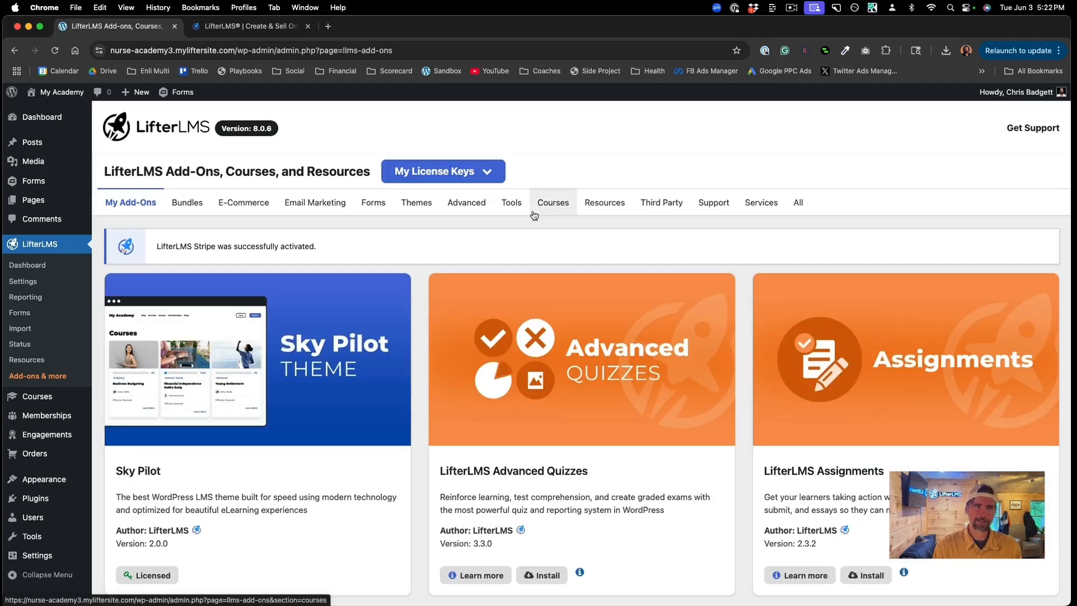
Step: Install the LifterLMS PDFs add-on
{"action": "scroll", "coordinate": [580, 435], "scroll_direction": "down", "scroll_amount": 5}
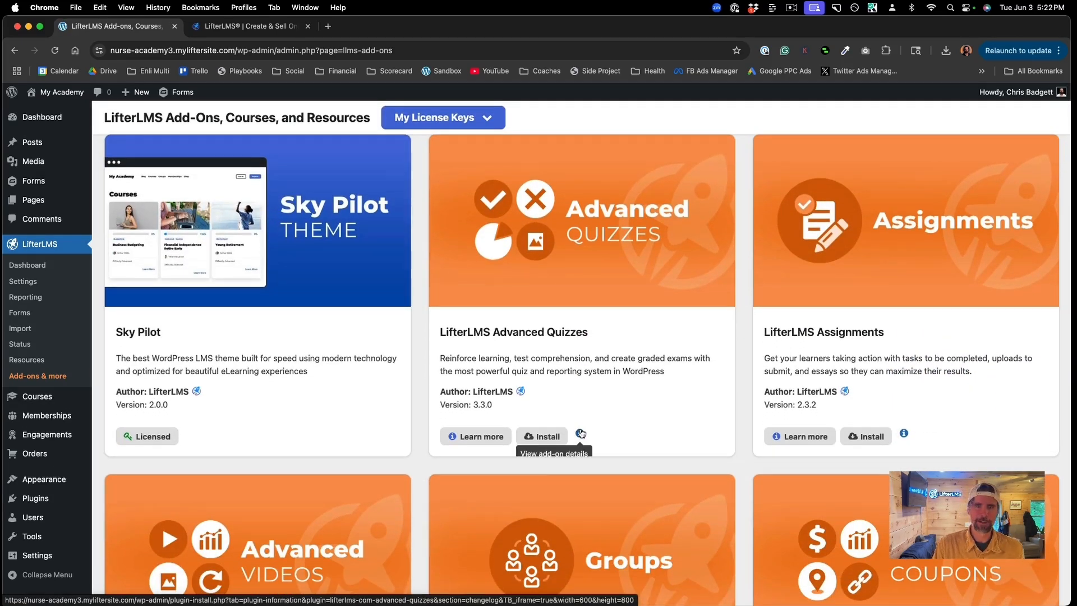
{"action": "scroll", "coordinate": [580, 433], "scroll_direction": "down", "scroll_amount": 10}
{"action": "scroll", "coordinate": [581, 433], "scroll_direction": "down", "scroll_amount": 4}
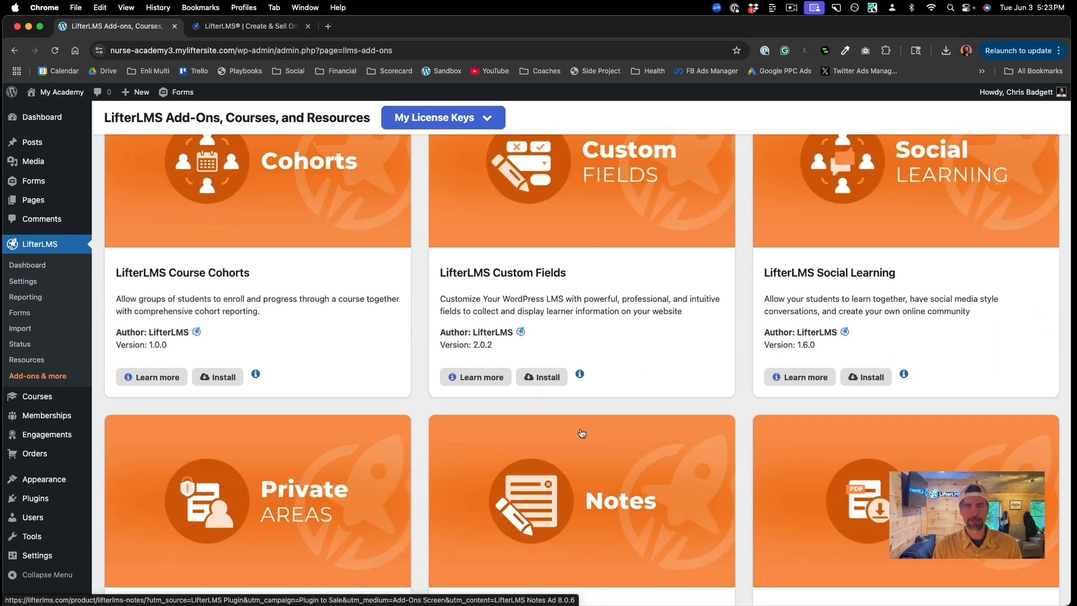
{"action": "scroll", "coordinate": [581, 433], "scroll_direction": "down", "scroll_amount": 6}
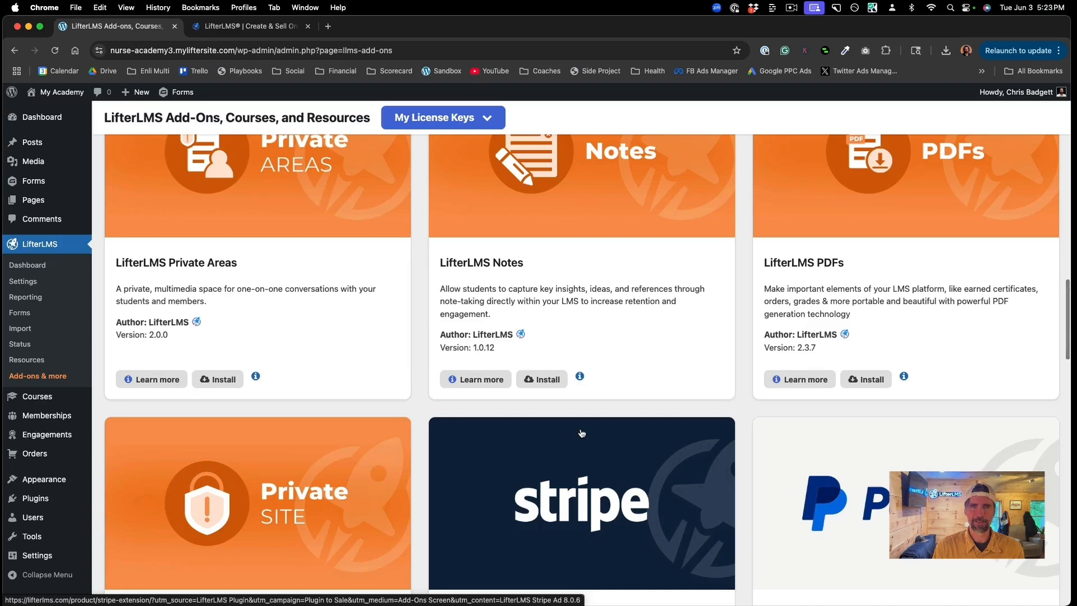
{"action": "scroll", "coordinate": [582, 433], "scroll_direction": "up", "scroll_amount": 2}
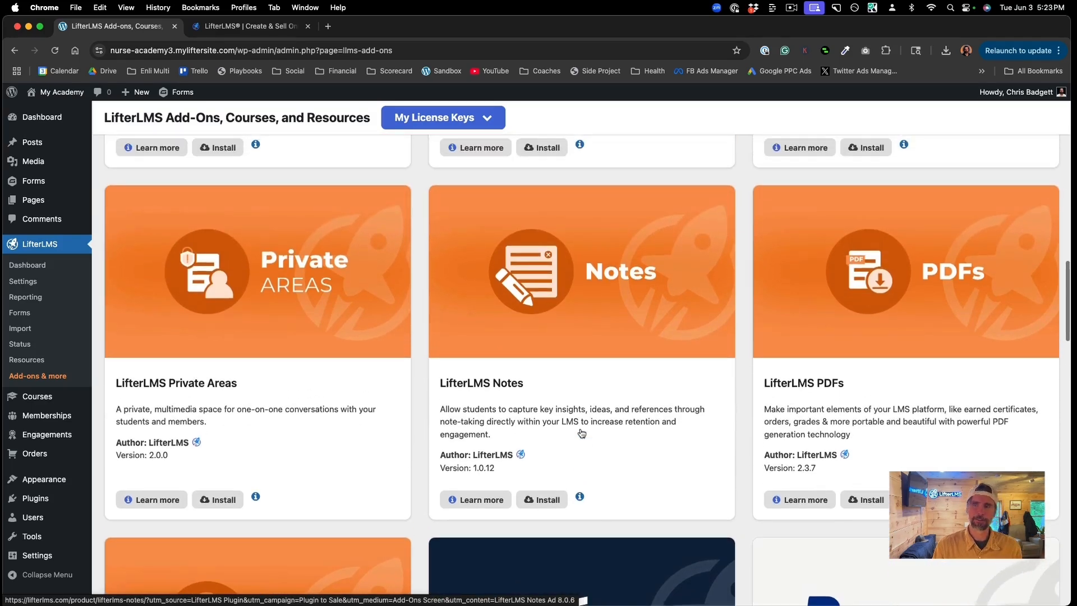
{"action": "left_click", "coordinate": [861, 497]}
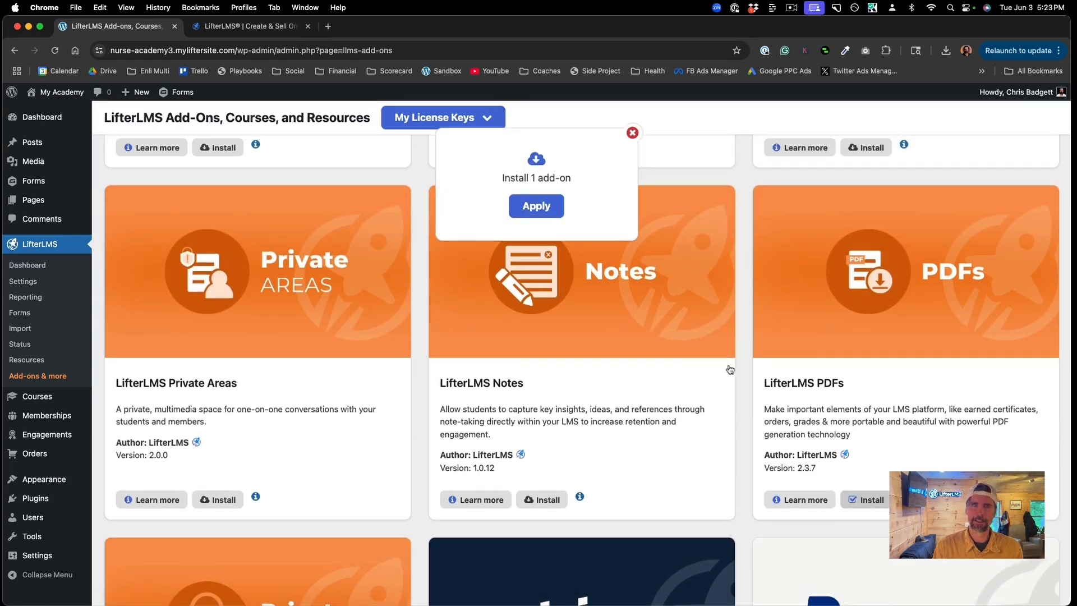
{"action": "left_click", "coordinate": [536, 208]}
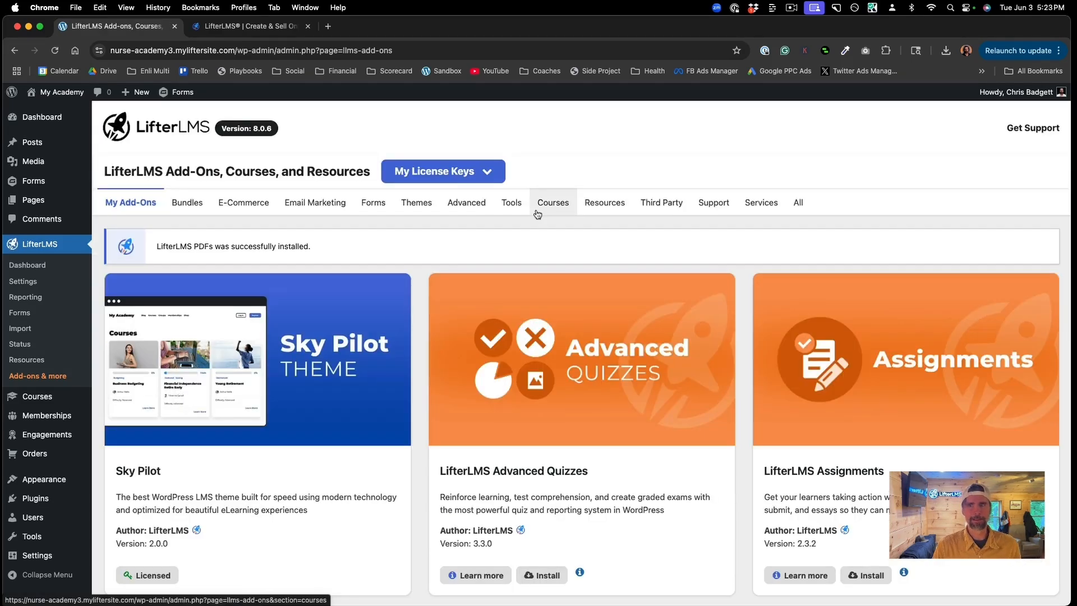
Step: Activate the installed PDFs add-on
{"action": "scroll", "coordinate": [532, 399], "scroll_direction": "down", "scroll_amount": 5}
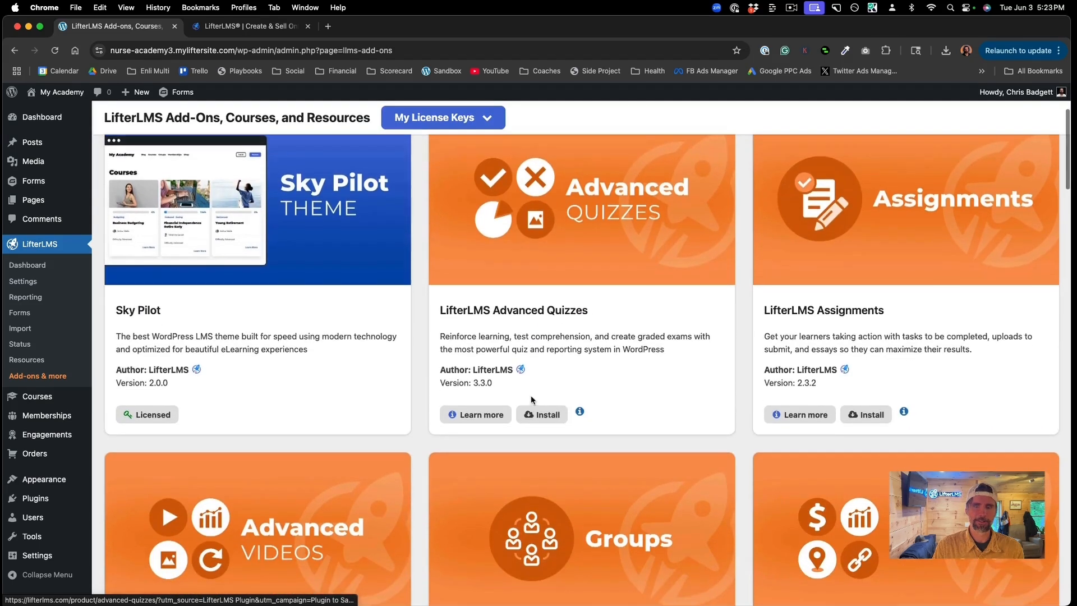
{"action": "scroll", "coordinate": [532, 400], "scroll_direction": "down", "scroll_amount": 2}
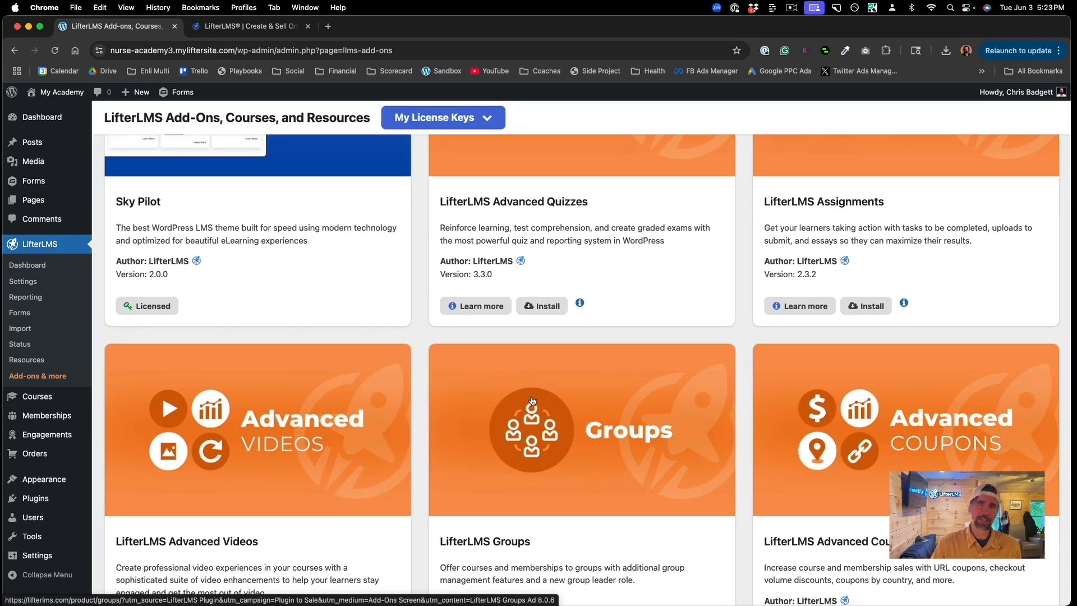
{"action": "scroll", "coordinate": [531, 400], "scroll_direction": "down", "scroll_amount": 10}
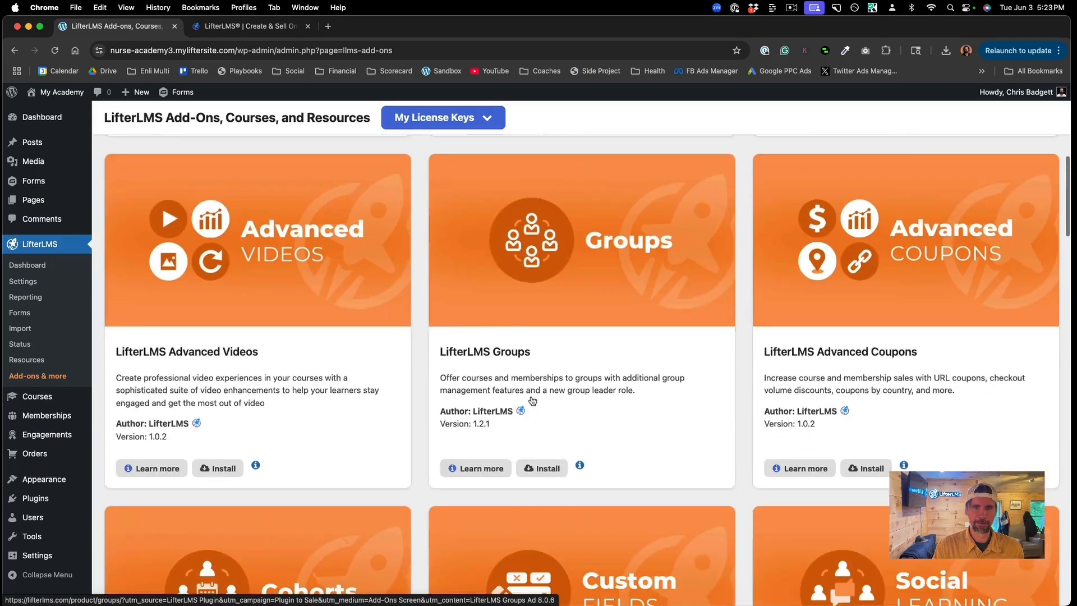
{"action": "scroll", "coordinate": [532, 399], "scroll_direction": "down", "scroll_amount": 7}
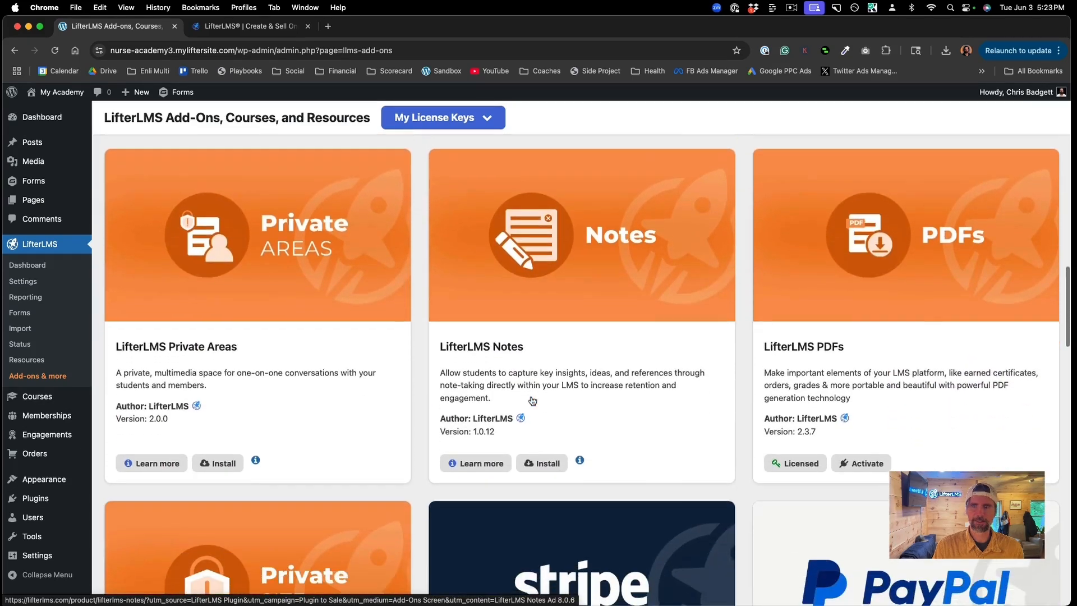
{"action": "left_click", "coordinate": [876, 452]}
{"action": "left_click", "coordinate": [544, 213]}
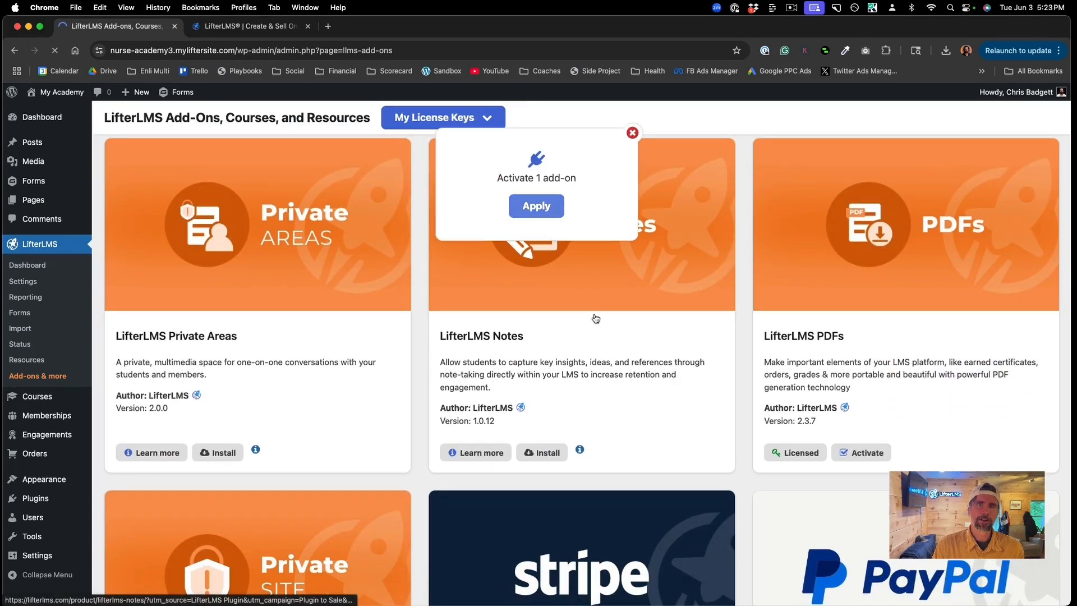
{"action": "scroll", "coordinate": [596, 319], "scroll_direction": "down", "scroll_amount": 4}
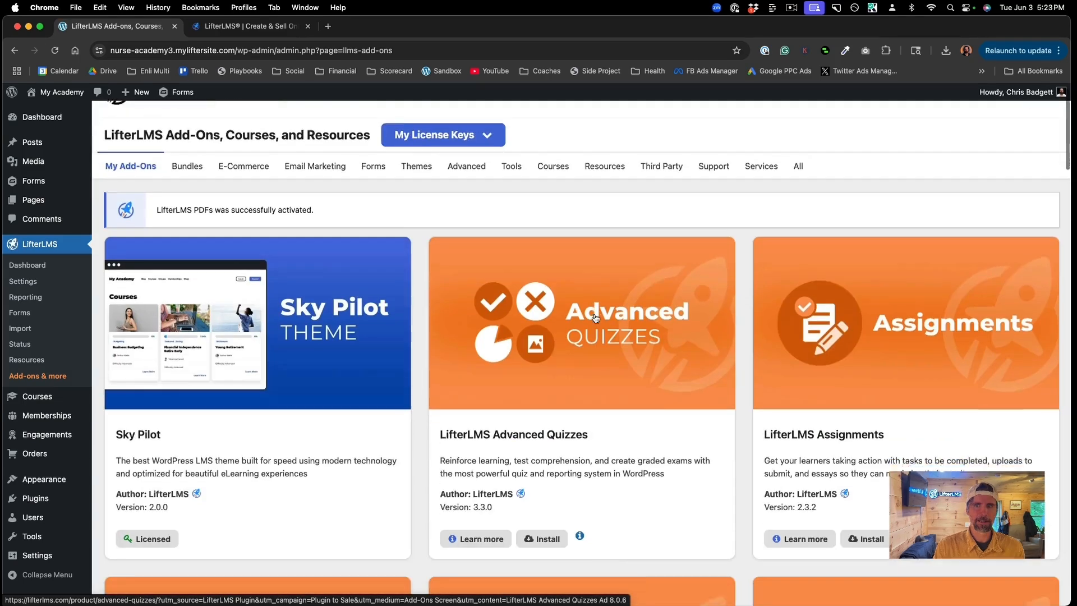
{"action": "scroll", "coordinate": [595, 319], "scroll_direction": "down", "scroll_amount": 5}
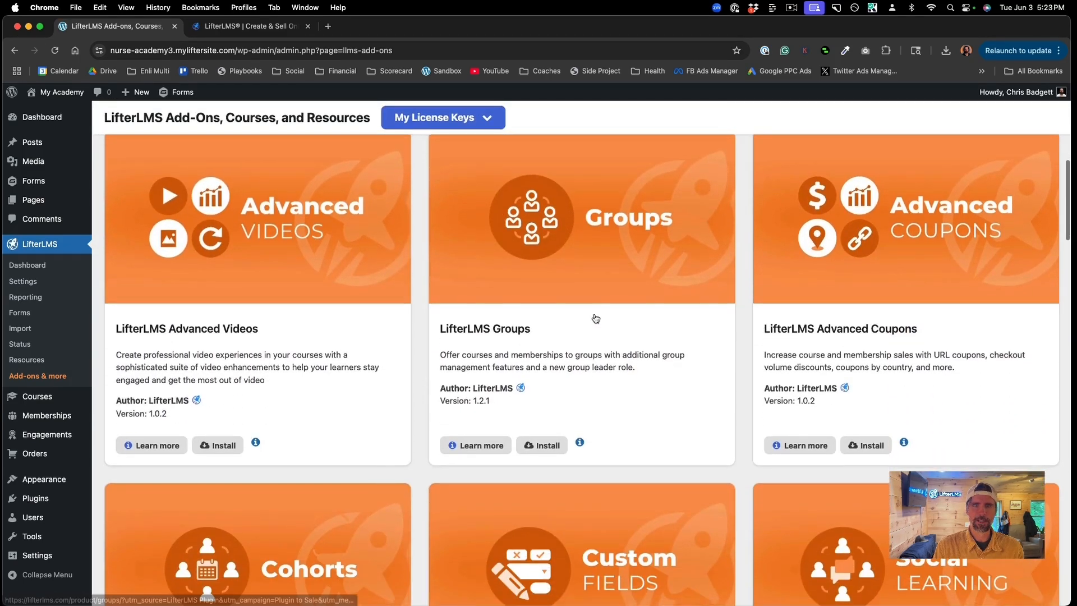
{"action": "scroll", "coordinate": [595, 319], "scroll_direction": "up", "scroll_amount": 1}
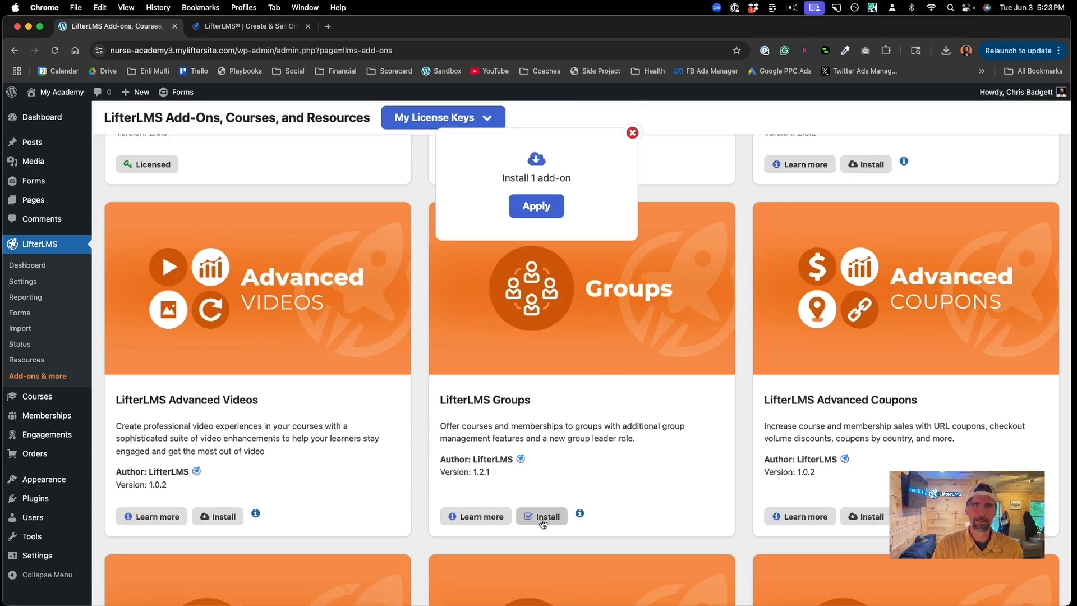
Step: Confirm installation of the LifterLMS Groups add-on
{"action": "left_click", "coordinate": [535, 209]}
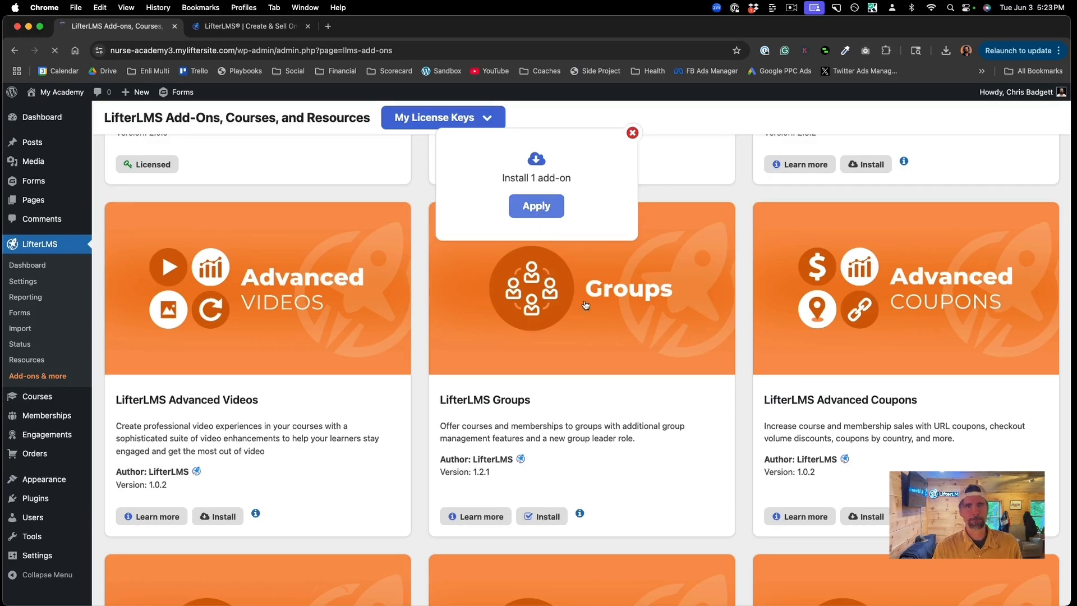
{"action": "scroll", "coordinate": [583, 319], "scroll_direction": "down", "scroll_amount": 10}
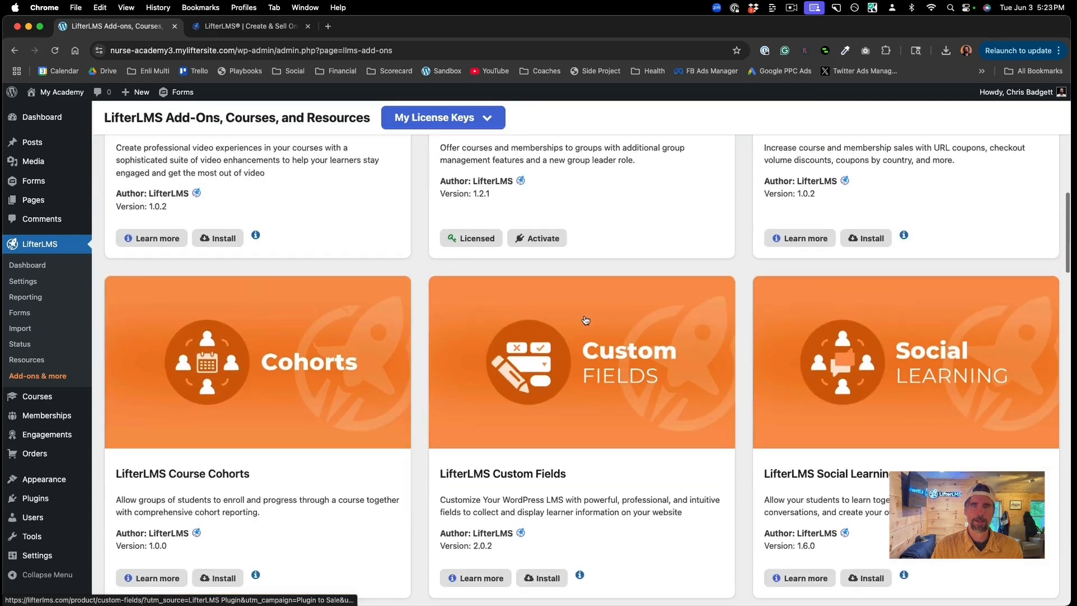
{"action": "scroll", "coordinate": [584, 320], "scroll_direction": "up", "scroll_amount": 4}
Step: Activate the installed Groups add-on
{"action": "right_click", "coordinate": [549, 341]}
{"action": "left_click", "coordinate": [549, 342]}
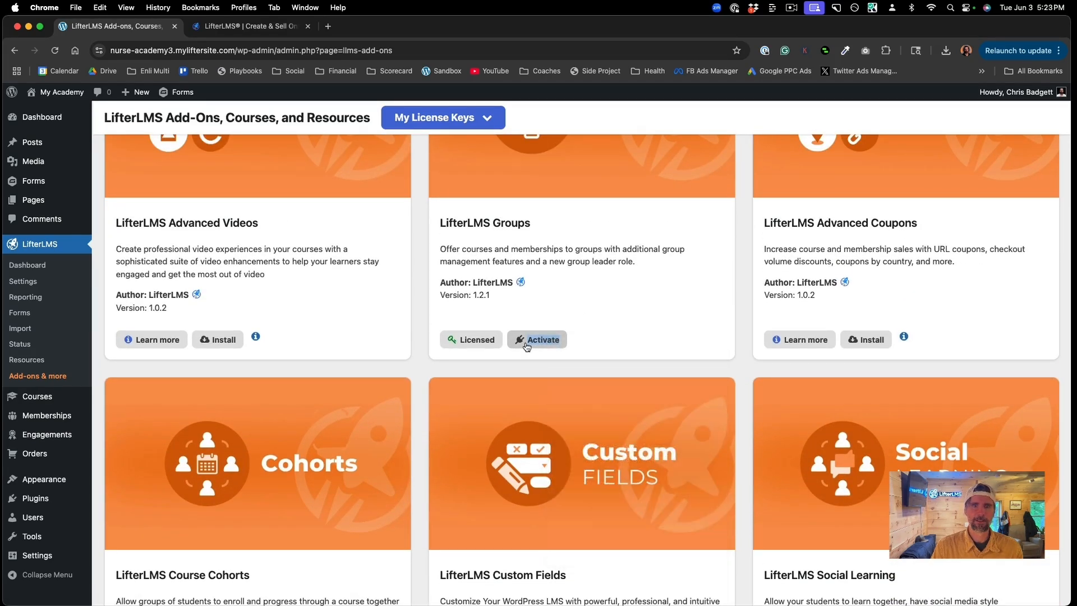
{"action": "left_click", "coordinate": [527, 340]}
{"action": "left_click", "coordinate": [555, 205]}
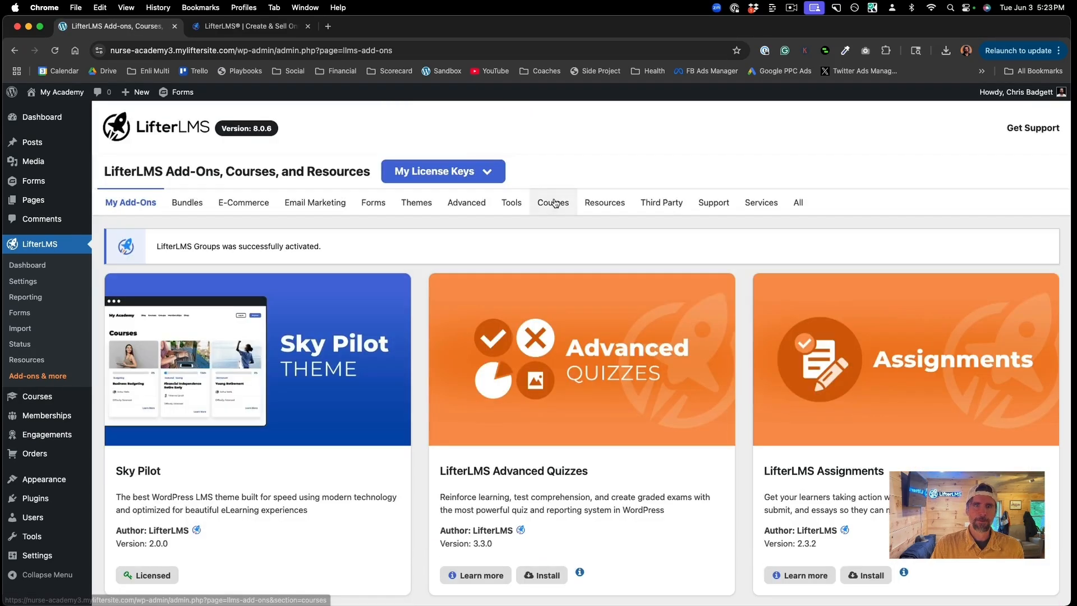
{"action": "scroll", "coordinate": [494, 381], "scroll_direction": "down", "scroll_amount": 1}
{"action": "scroll", "coordinate": [494, 382], "scroll_direction": "down", "scroll_amount": 1}
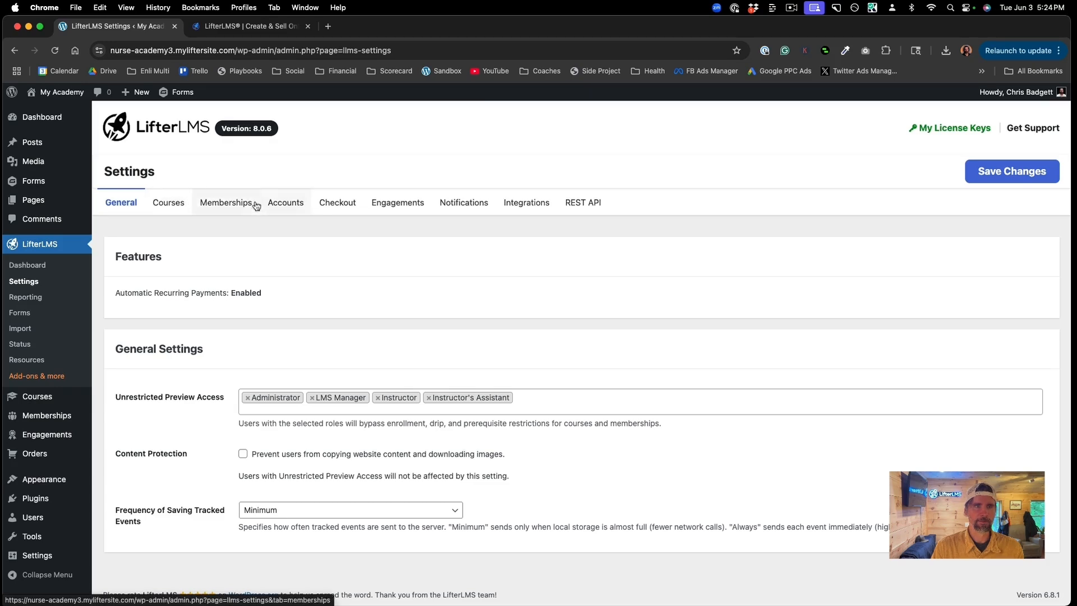
Step: Open the Stripe gateway under Checkout settings, enable test mode and start connecting a Stripe account
{"action": "left_click", "coordinate": [335, 204]}
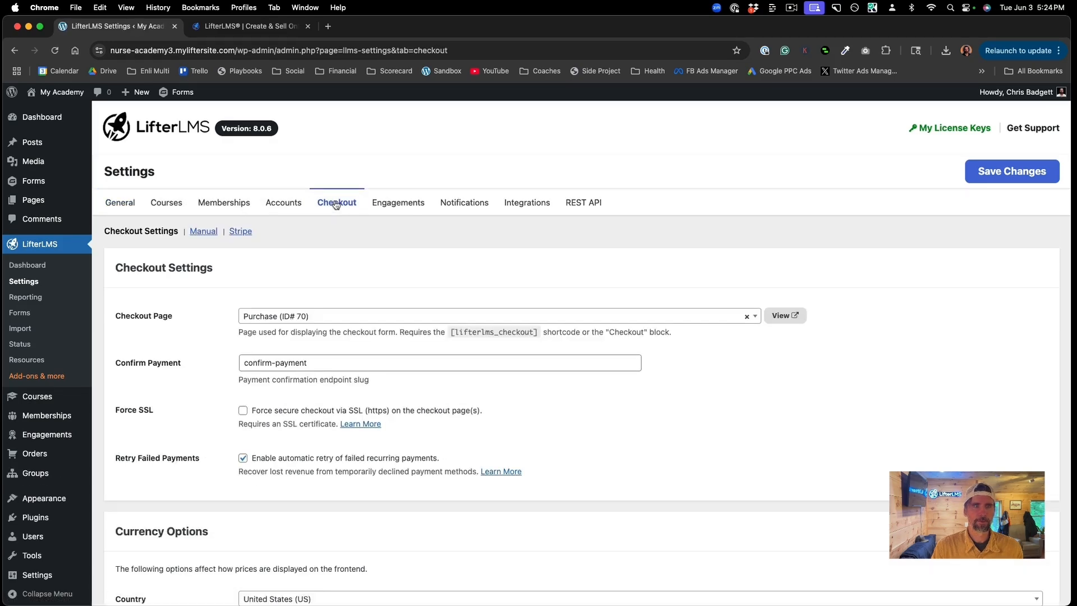
{"action": "scroll", "coordinate": [517, 459], "scroll_direction": "down", "scroll_amount": 10}
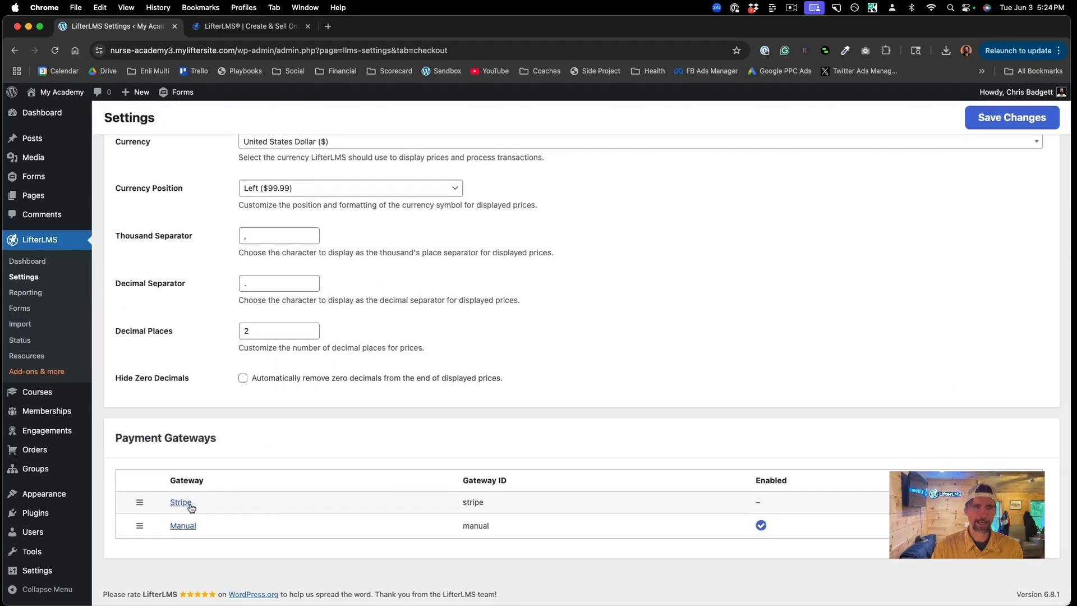
{"action": "left_click", "coordinate": [185, 507]}
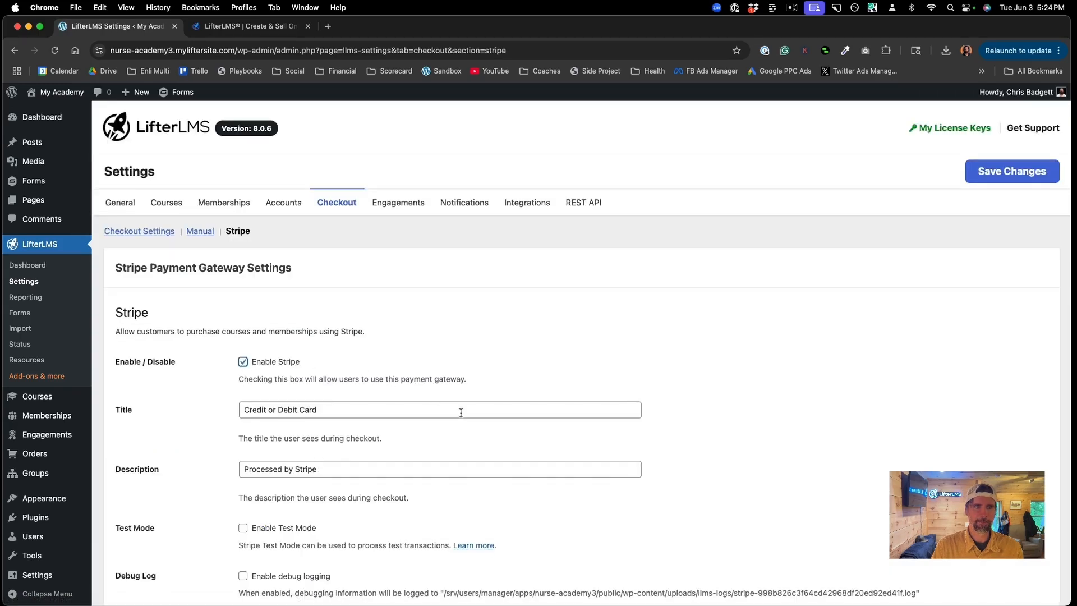
{"action": "scroll", "coordinate": [460, 411], "scroll_direction": "down", "scroll_amount": 5}
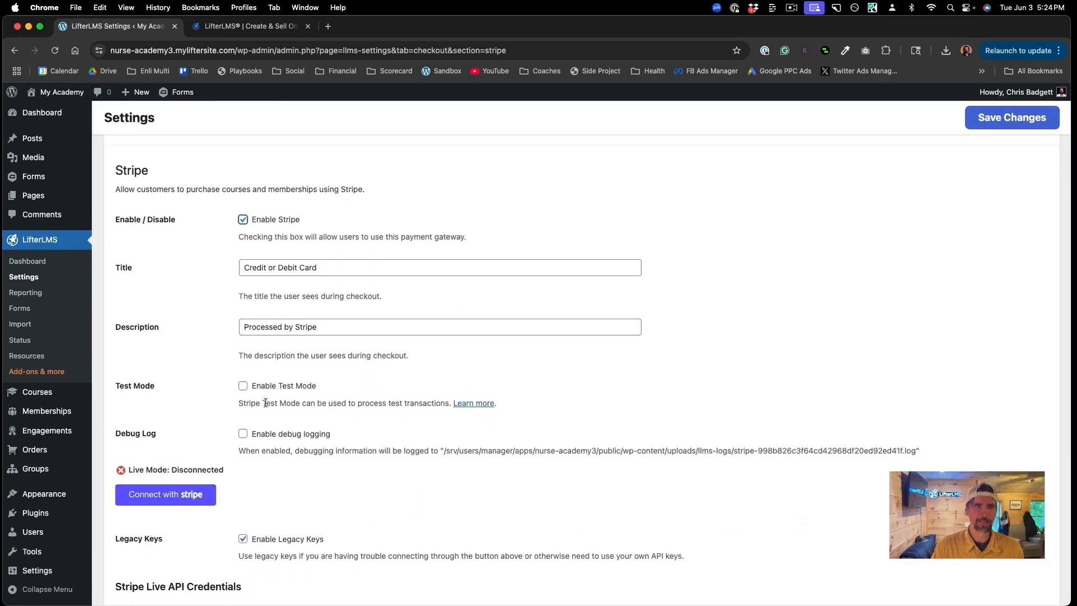
{"action": "left_click", "coordinate": [244, 387]}
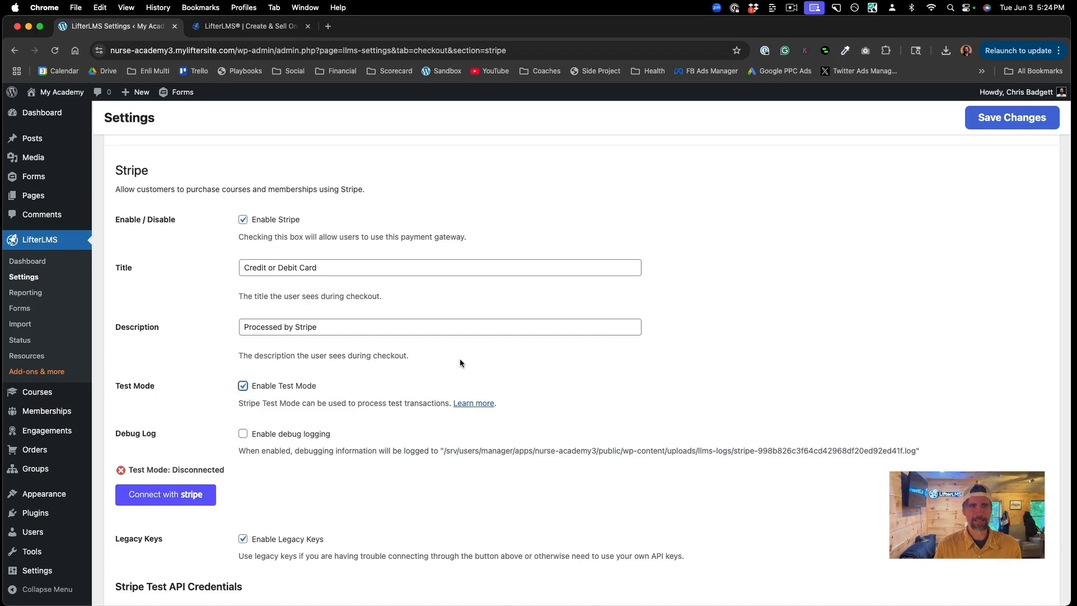
{"action": "scroll", "coordinate": [459, 363], "scroll_direction": "down", "scroll_amount": 3}
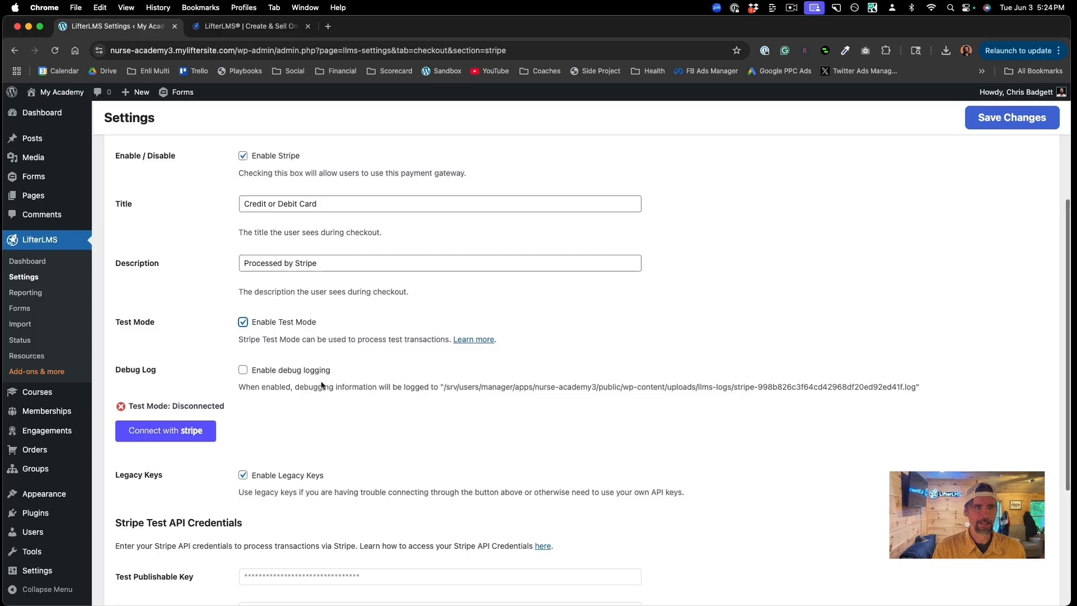
{"action": "left_click", "coordinate": [170, 436]}
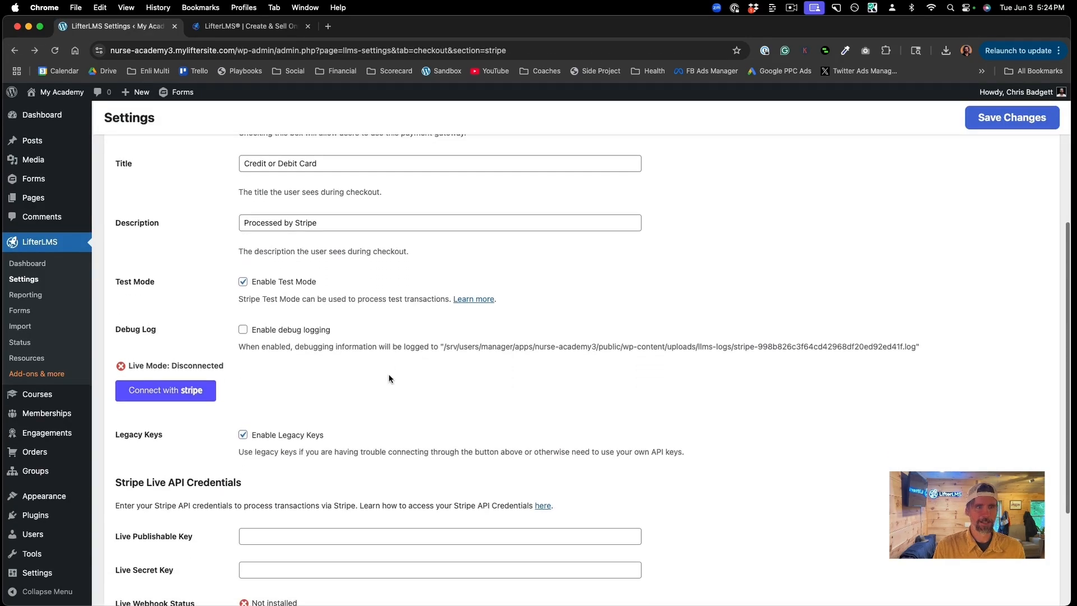
Step: Save the Stripe settings titled 'Credit or Debit Card' with Stripe enabled
{"action": "scroll", "coordinate": [451, 357], "scroll_direction": "down", "scroll_amount": 5}
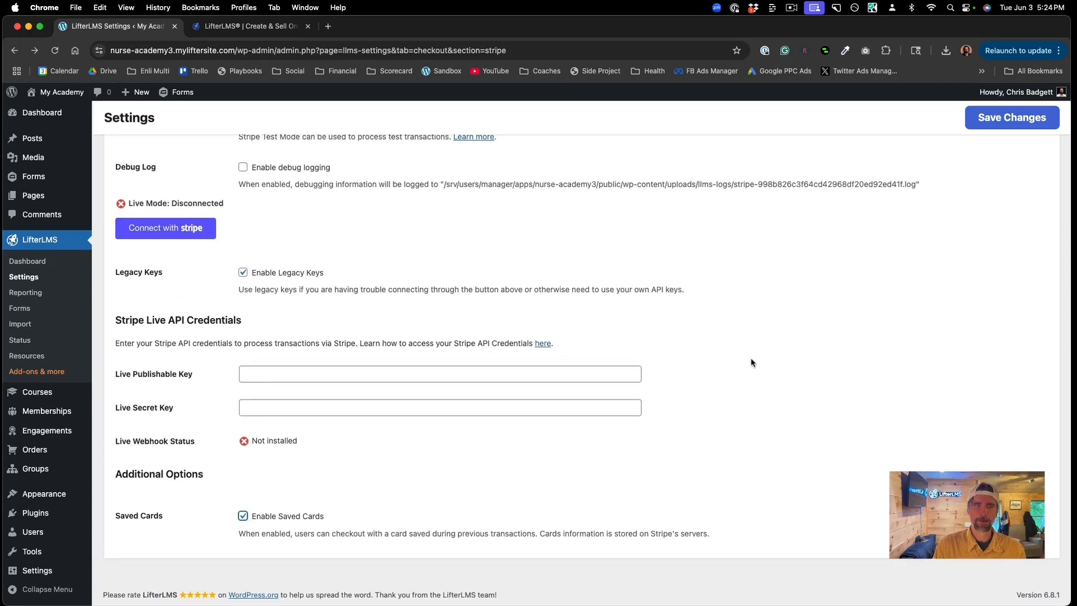
{"action": "scroll", "coordinate": [750, 362], "scroll_direction": "up", "scroll_amount": 2}
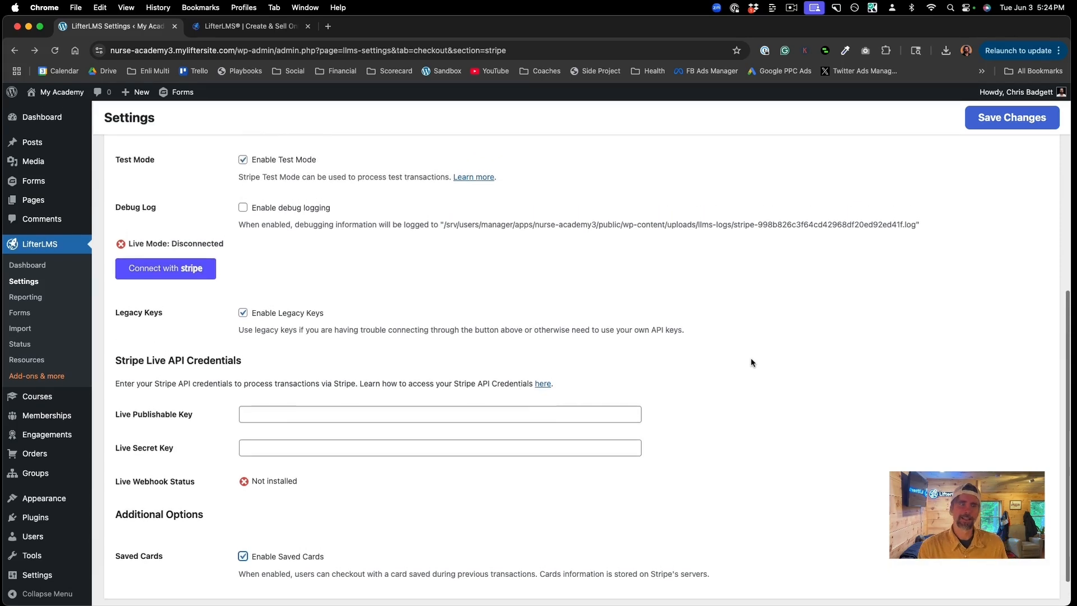
{"action": "scroll", "coordinate": [750, 359], "scroll_direction": "up", "scroll_amount": 4}
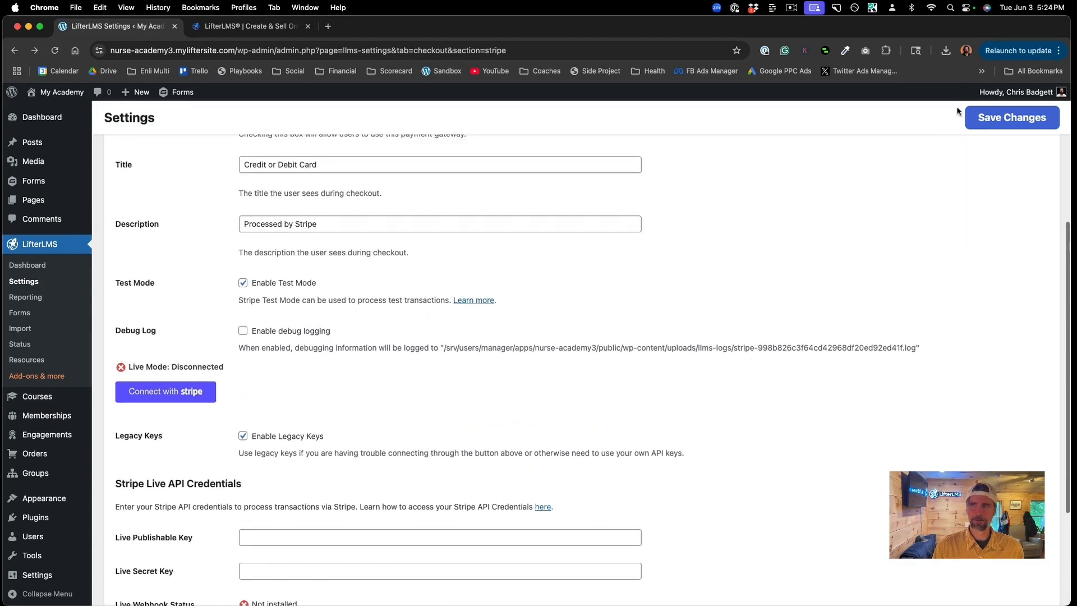
{"action": "left_click", "coordinate": [986, 127]}
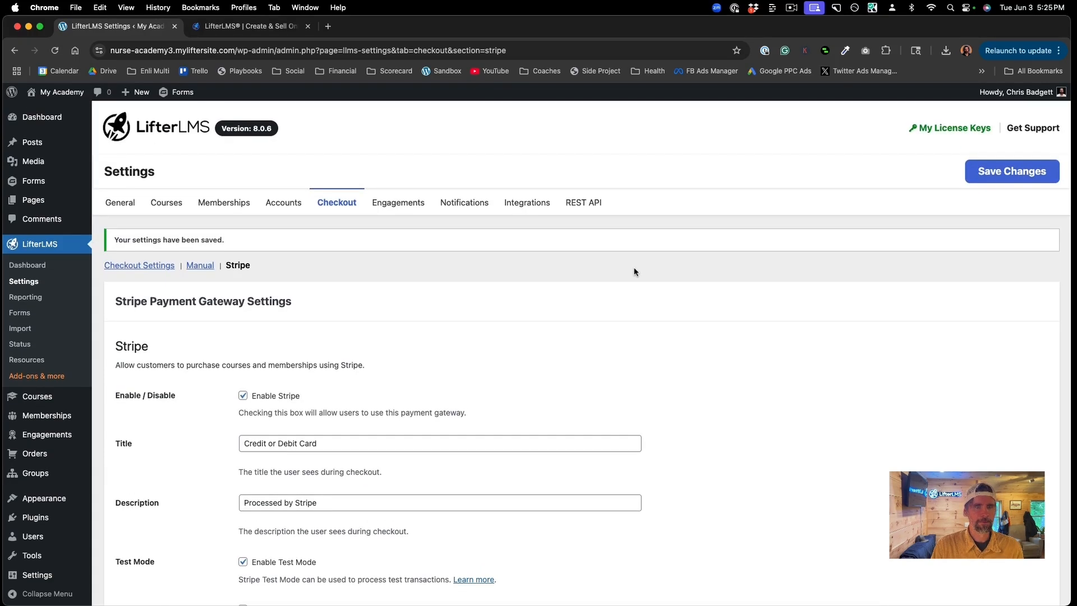
{"action": "scroll", "coordinate": [634, 272], "scroll_direction": "down", "scroll_amount": 4}
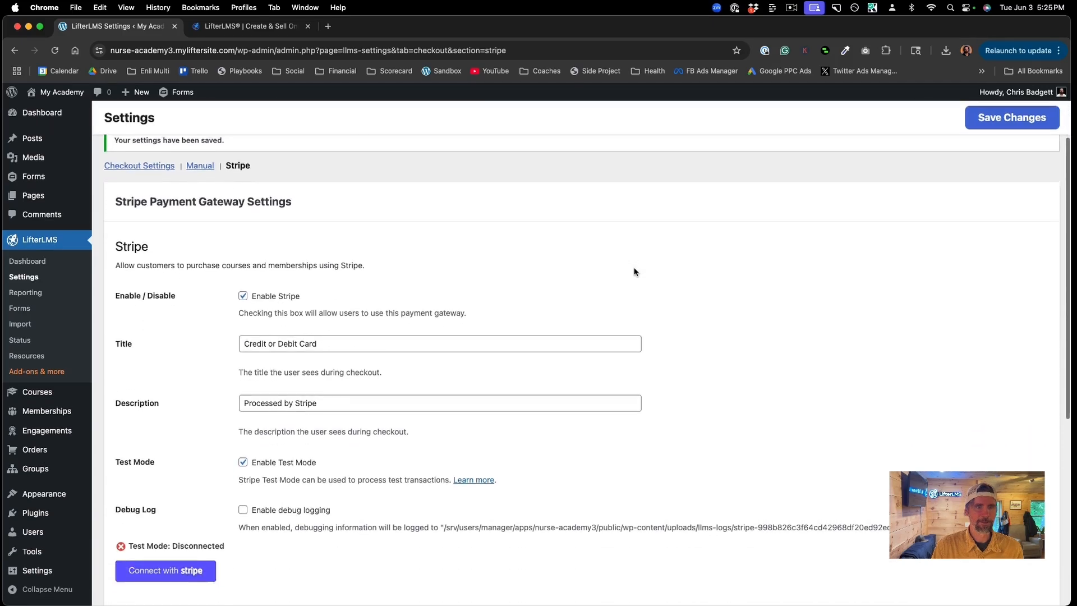
{"action": "scroll", "coordinate": [634, 272], "scroll_direction": "up", "scroll_amount": 4}
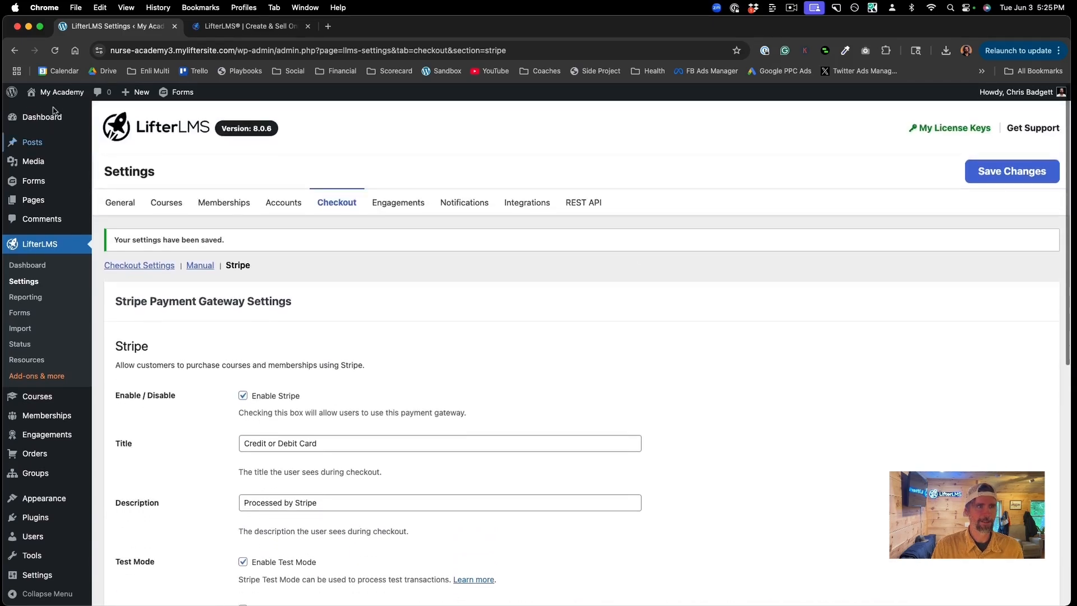
Step: Select the header's Navigation block through List View (Header > Group > Row)
{"action": "mouse_move", "coordinate": [47, 95]}
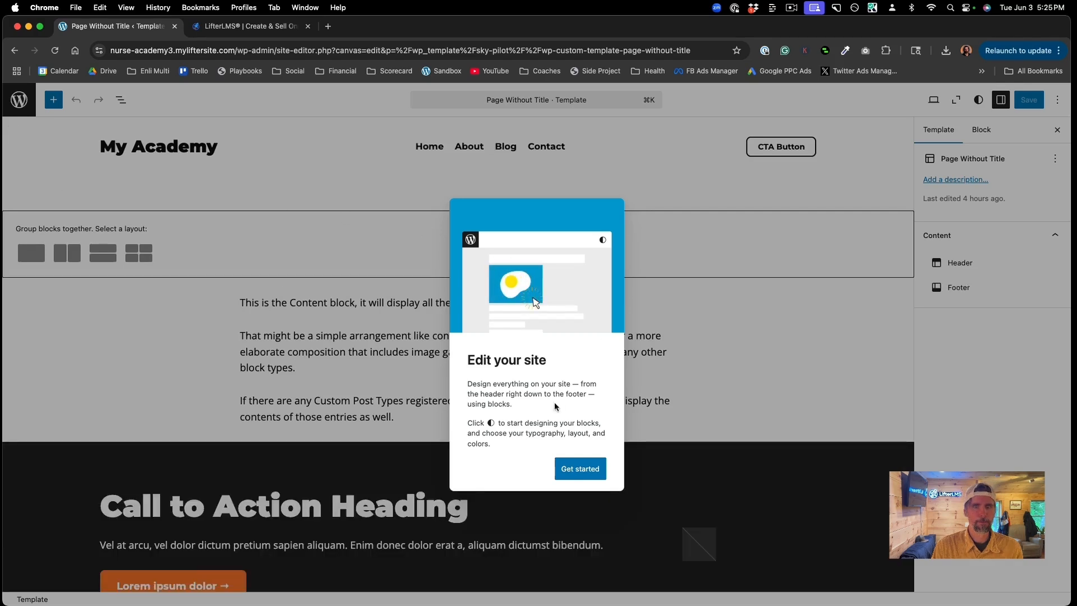
{"action": "left_click", "coordinate": [723, 305]}
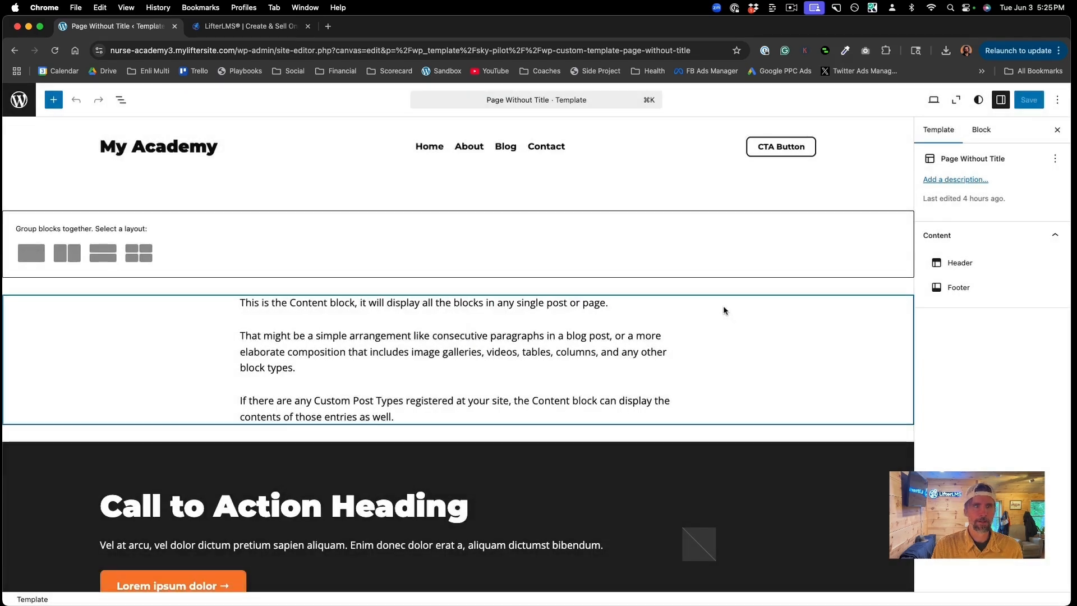
{"action": "left_click", "coordinate": [121, 100]}
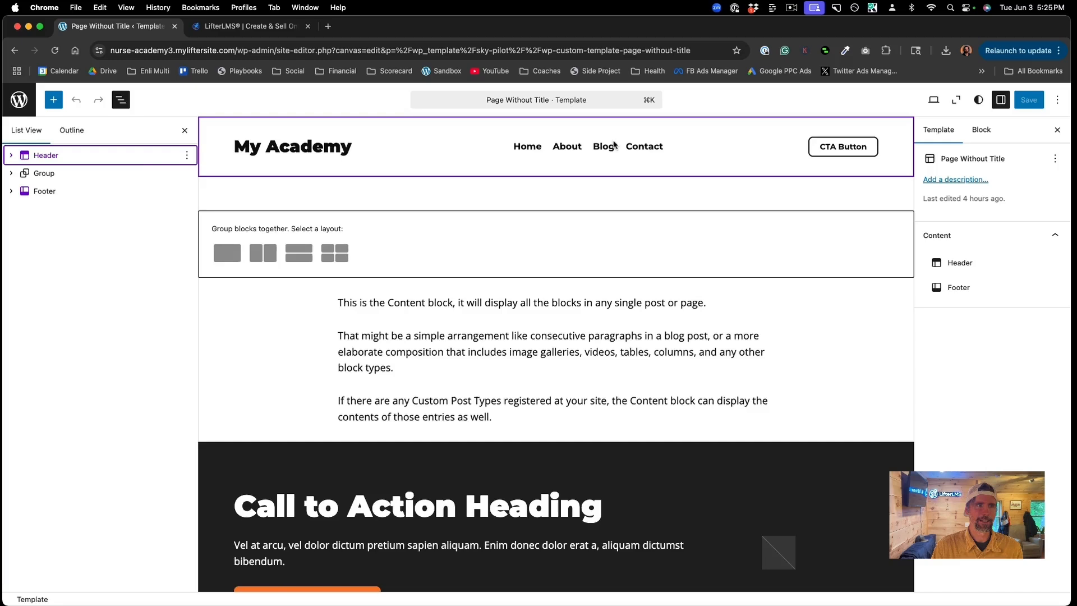
{"action": "left_click", "coordinate": [11, 157]}
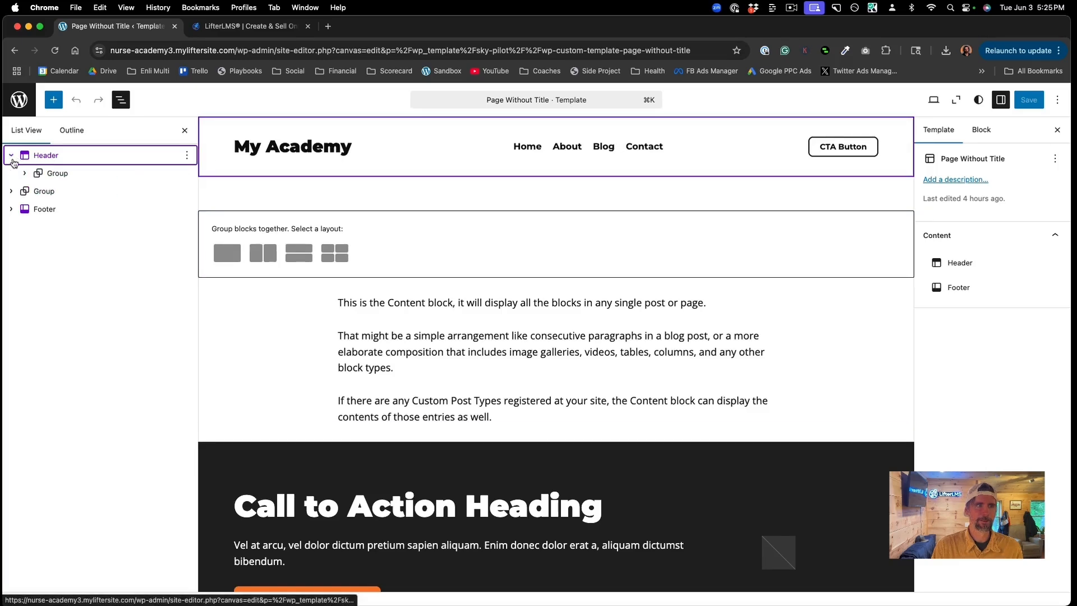
{"action": "left_click", "coordinate": [23, 175]}
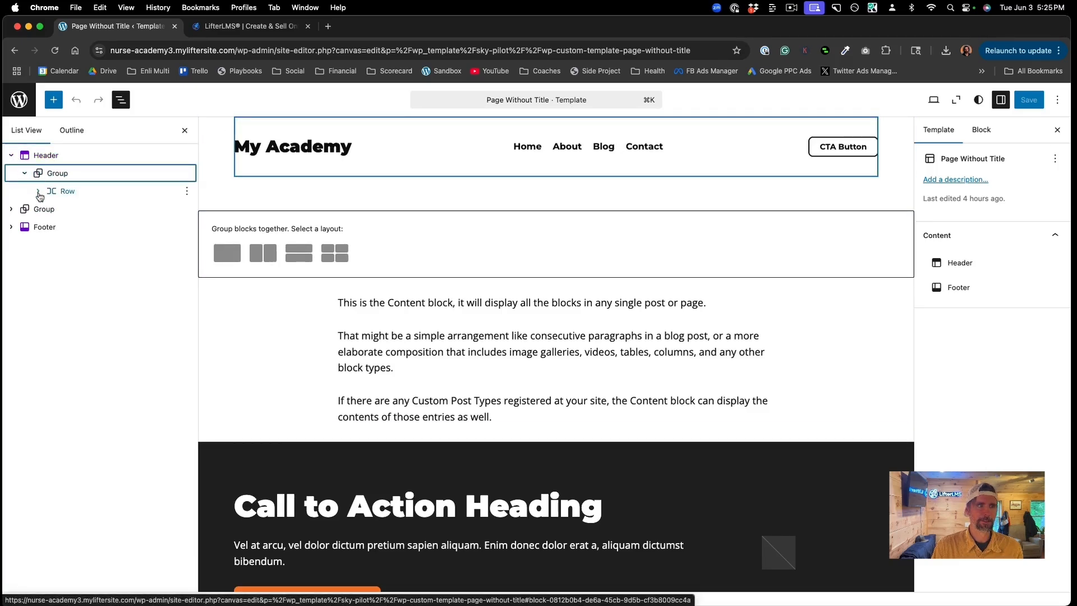
{"action": "left_click", "coordinate": [38, 191]}
{"action": "left_click", "coordinate": [97, 231]}
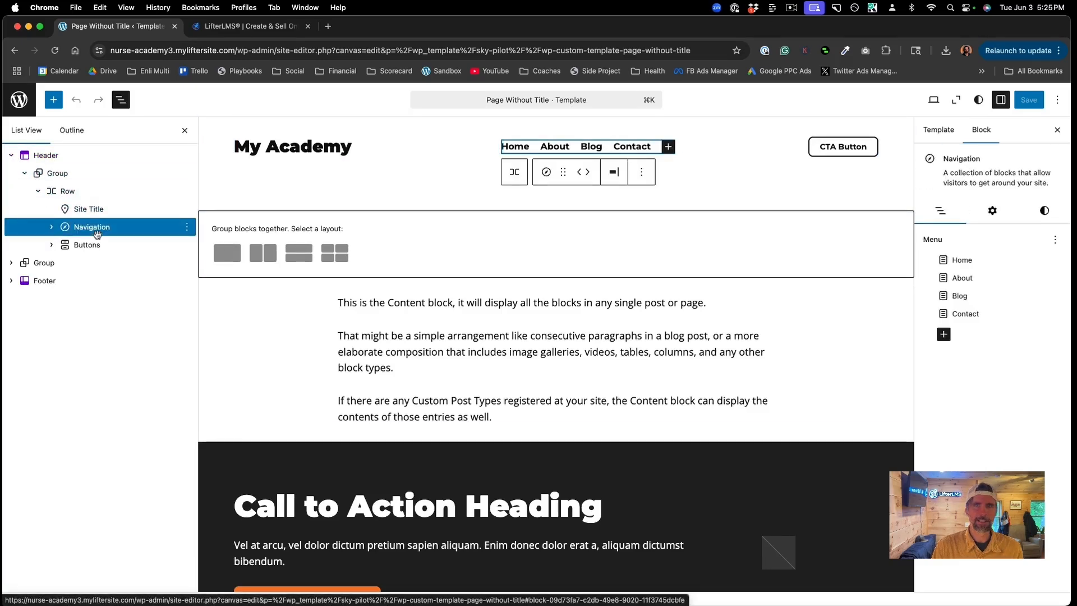
Step: Add a menu link to the Course Catalog page labelled 'Courses'
{"action": "left_click", "coordinate": [944, 334]}
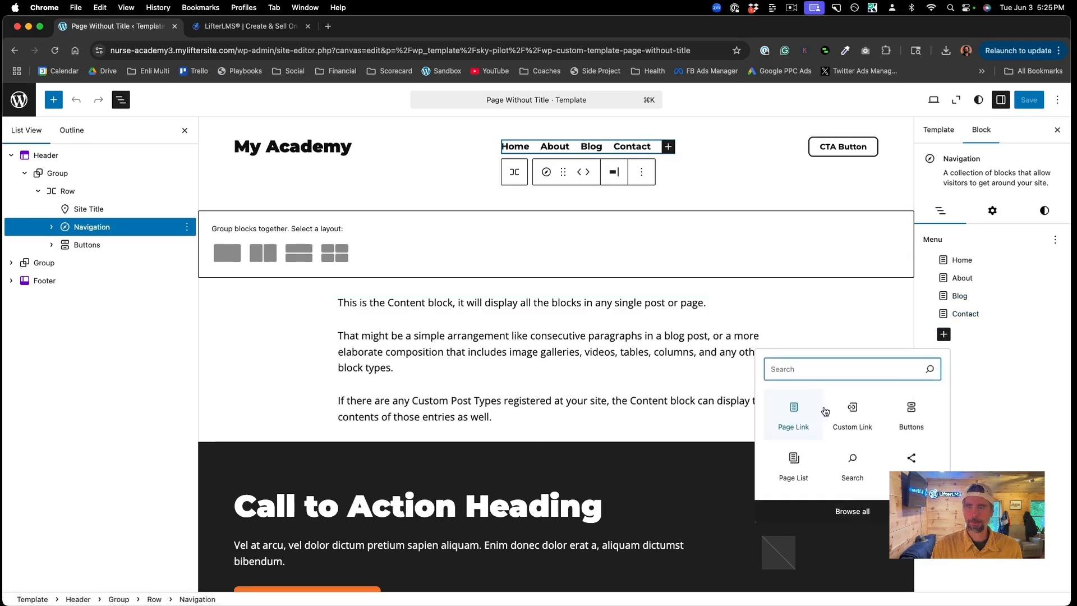
{"action": "left_click", "coordinate": [798, 419]}
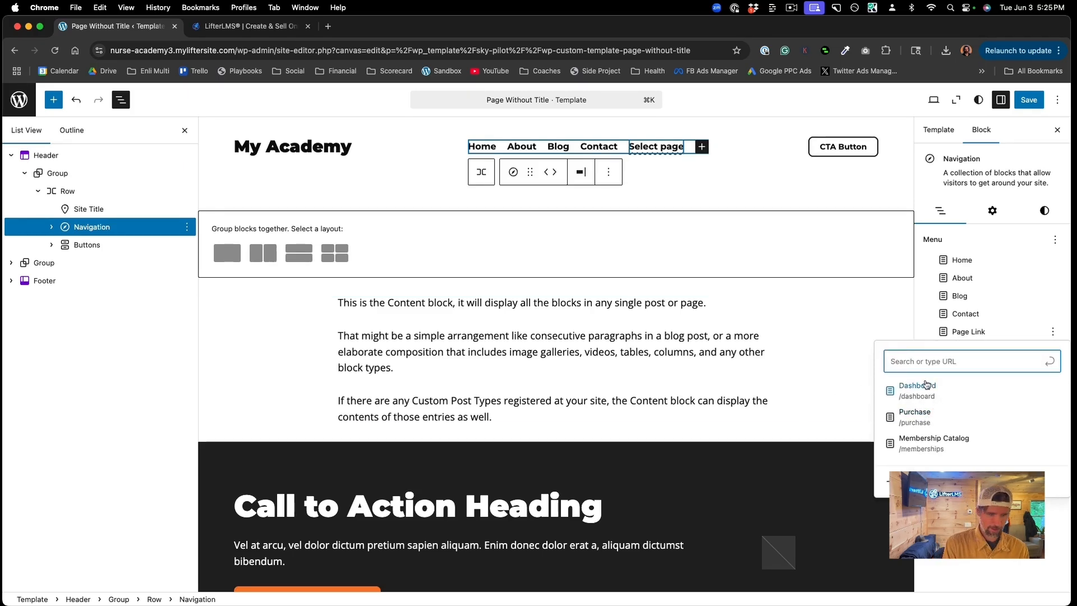
{"action": "type", "text": "co"}
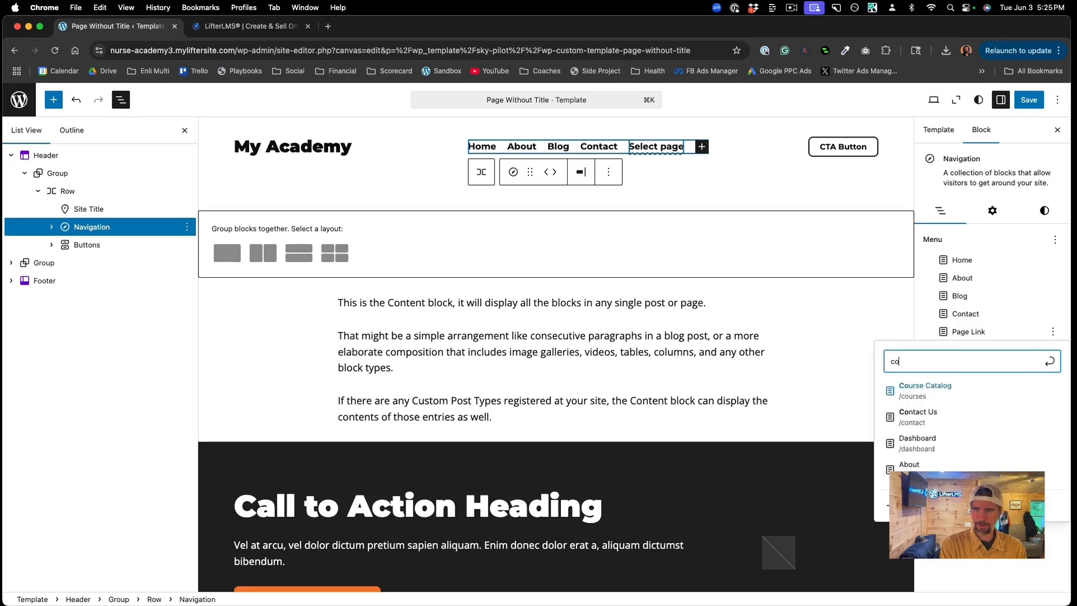
{"action": "left_click", "coordinate": [920, 386]}
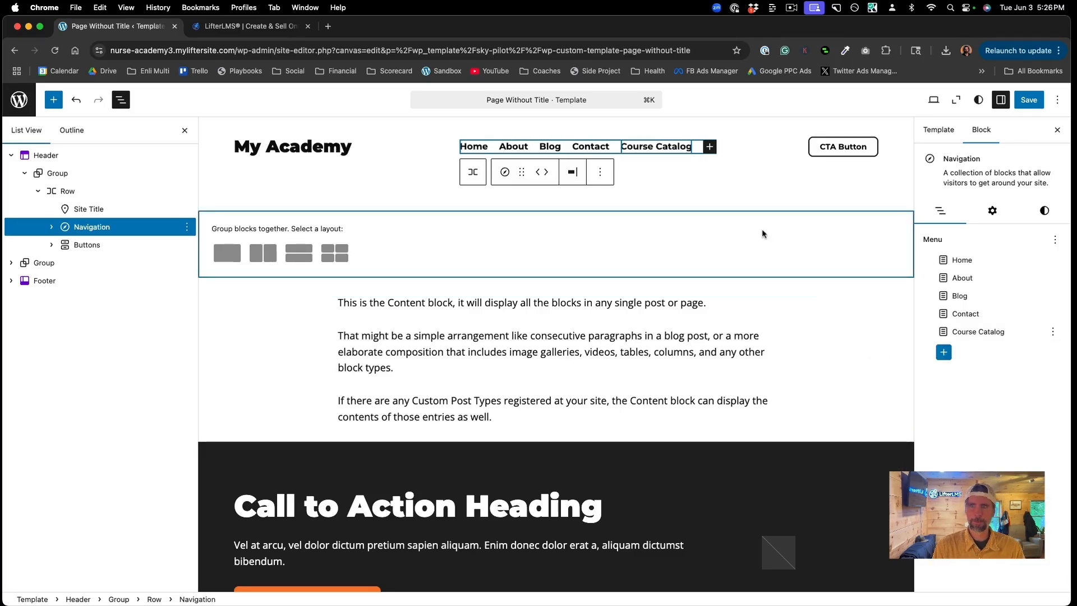
{"action": "left_click", "coordinate": [689, 149]}
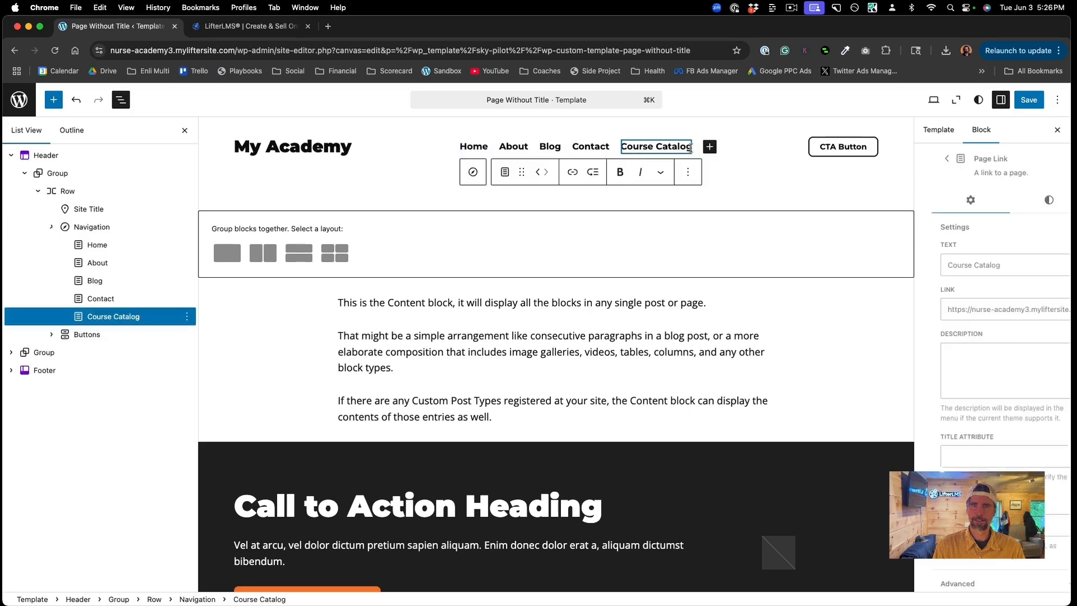
{"action": "key", "text": "BackSpace"}
{"action": "key", "text": "BackSpace"}
{"action": "key", "text": "BackSpace"}
{"action": "key", "text": "BackSpace"}
{"action": "key", "text": "BackSpace"}
{"action": "key", "text": "BackSpace"}
{"action": "key", "text": "BackSpace"}
{"action": "key", "text": "BackSpace"}
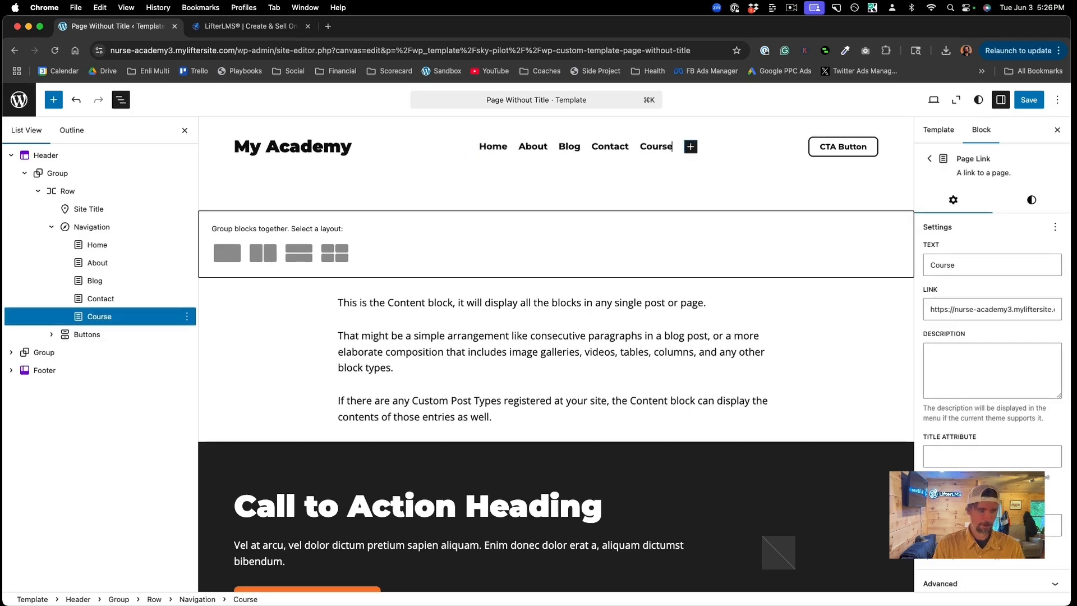
{"action": "type", "text": "s"}
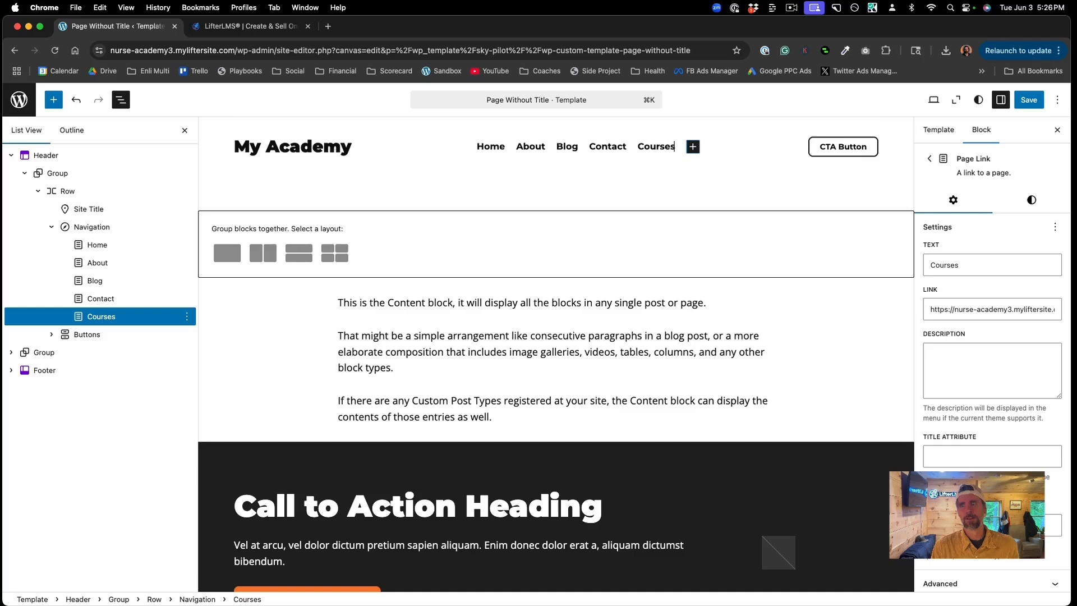
{"action": "left_click", "coordinate": [742, 156]}
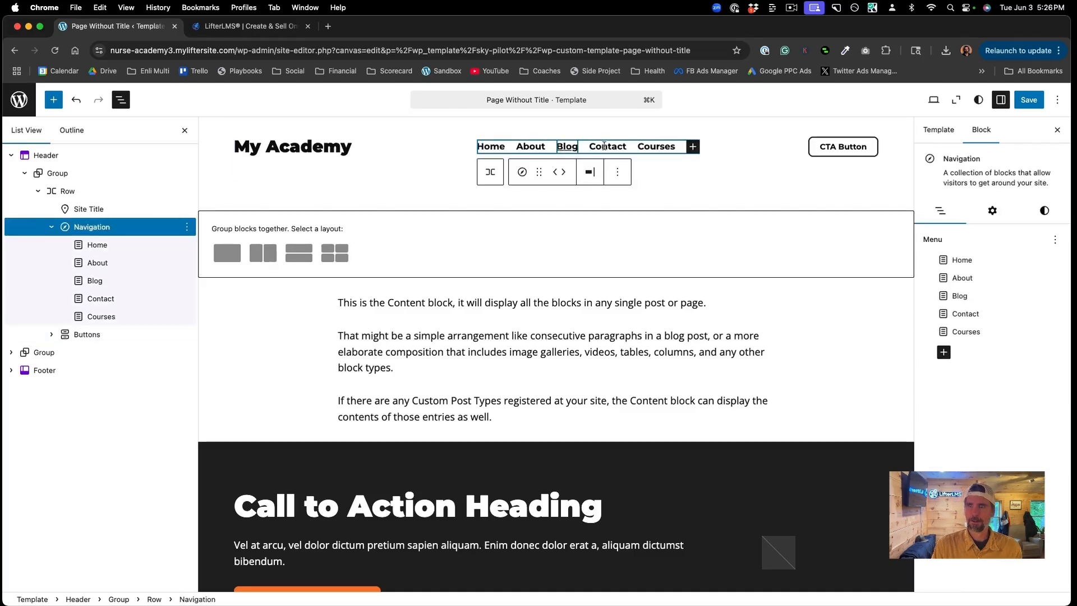
Step: Move Courses after About, remove Blog from the menu, and save
{"action": "left_click_drag", "start_coordinate": [973, 332], "coordinate": [947, 295]}
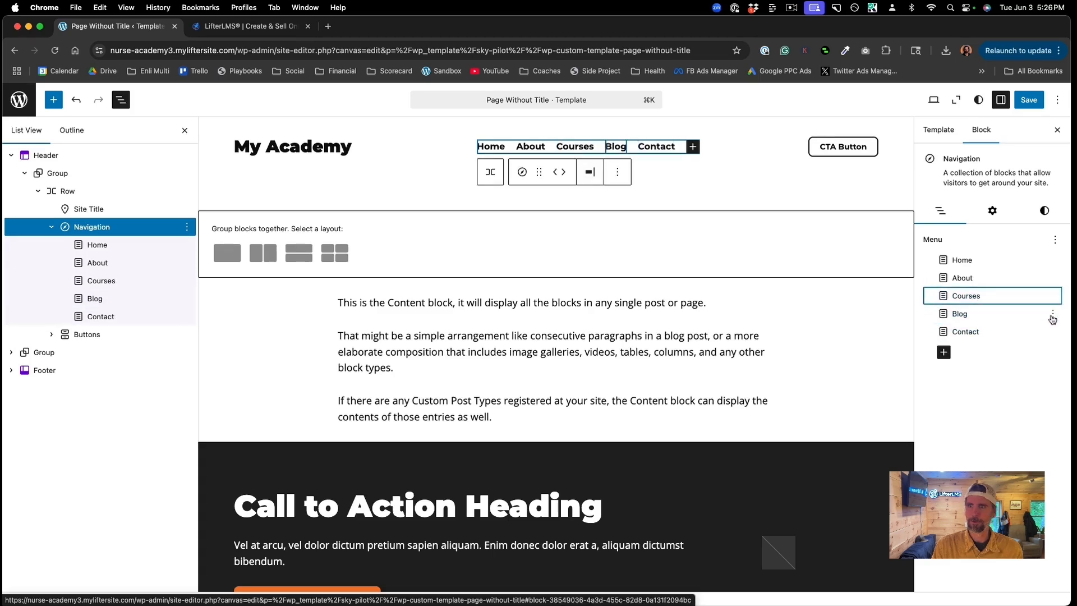
{"action": "left_click", "coordinate": [1053, 314]}
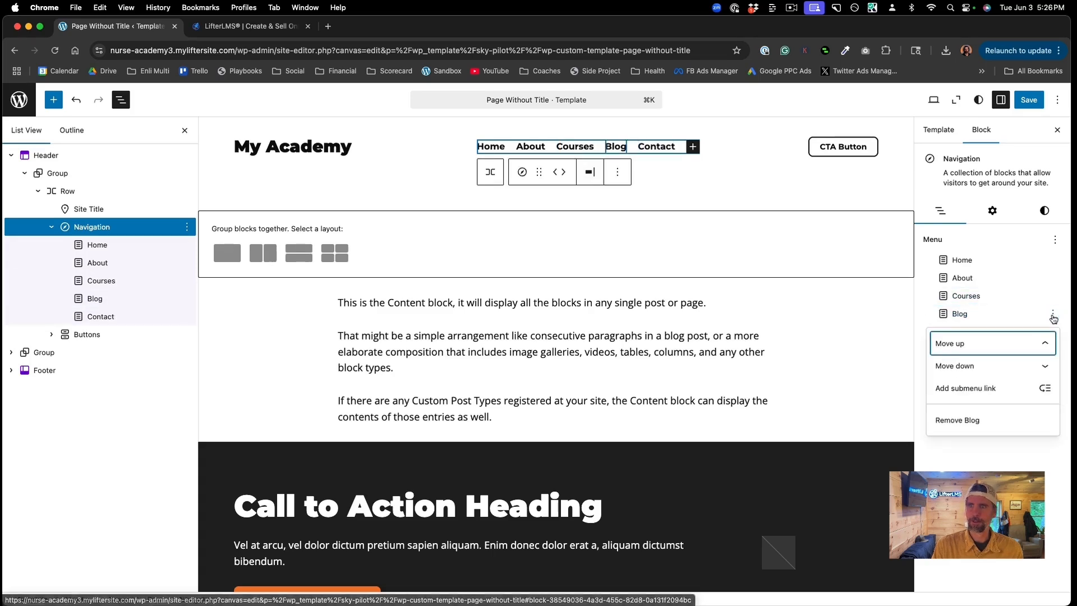
{"action": "left_click", "coordinate": [966, 420]}
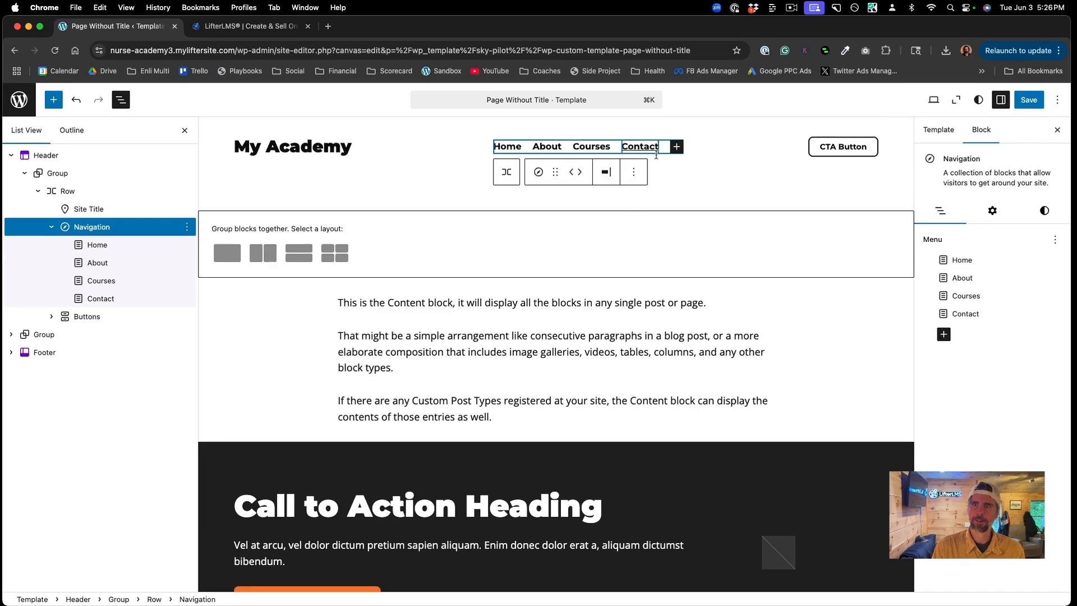
{"action": "left_click", "coordinate": [1025, 100]}
{"action": "left_click", "coordinate": [1026, 101]}
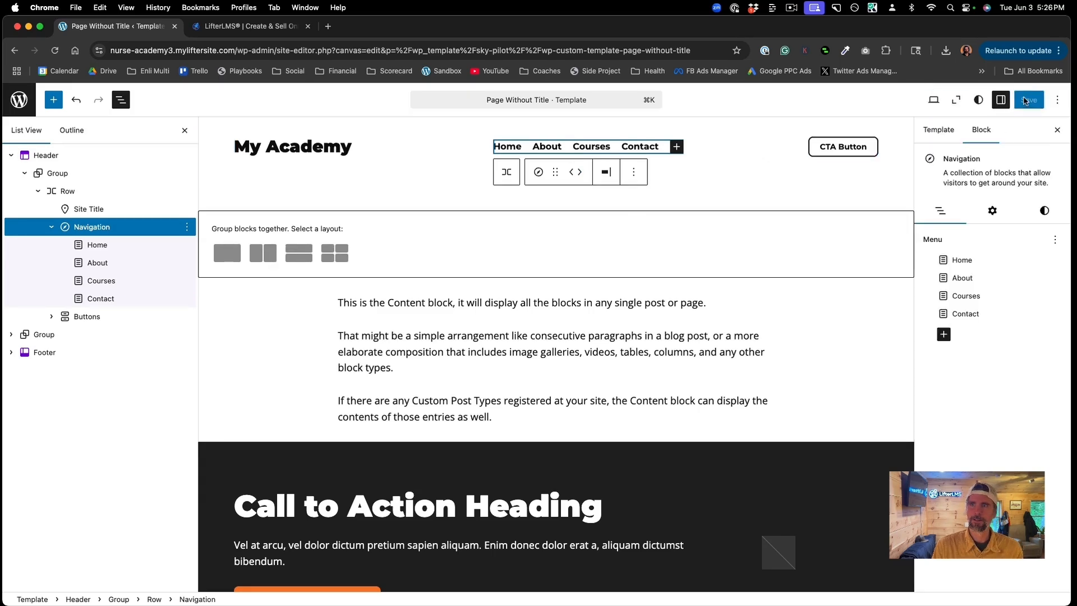
Step: Change the header's CTA Button text to 'Dashboard'
{"action": "left_click", "coordinate": [835, 147]}
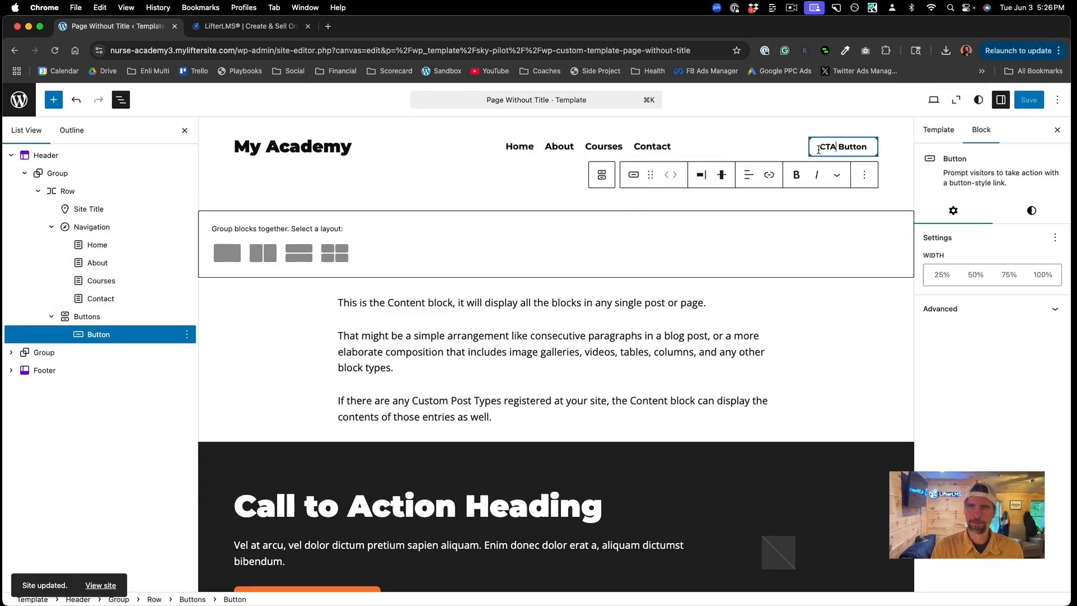
{"action": "left_click_drag", "start_coordinate": [840, 149], "coordinate": [871, 150]}
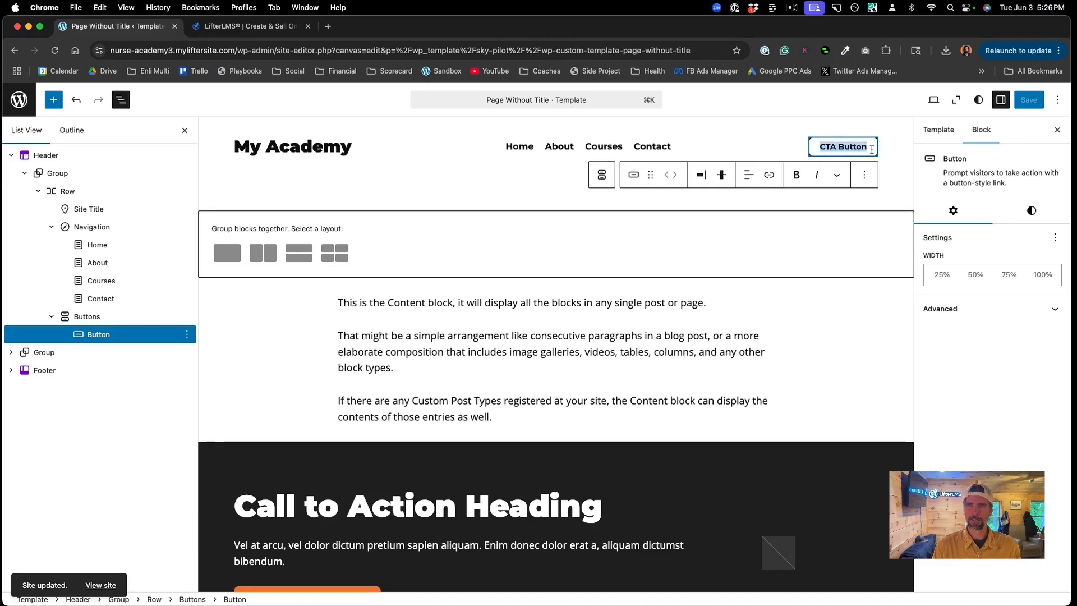
{"action": "type", "text": "Dashboard"}
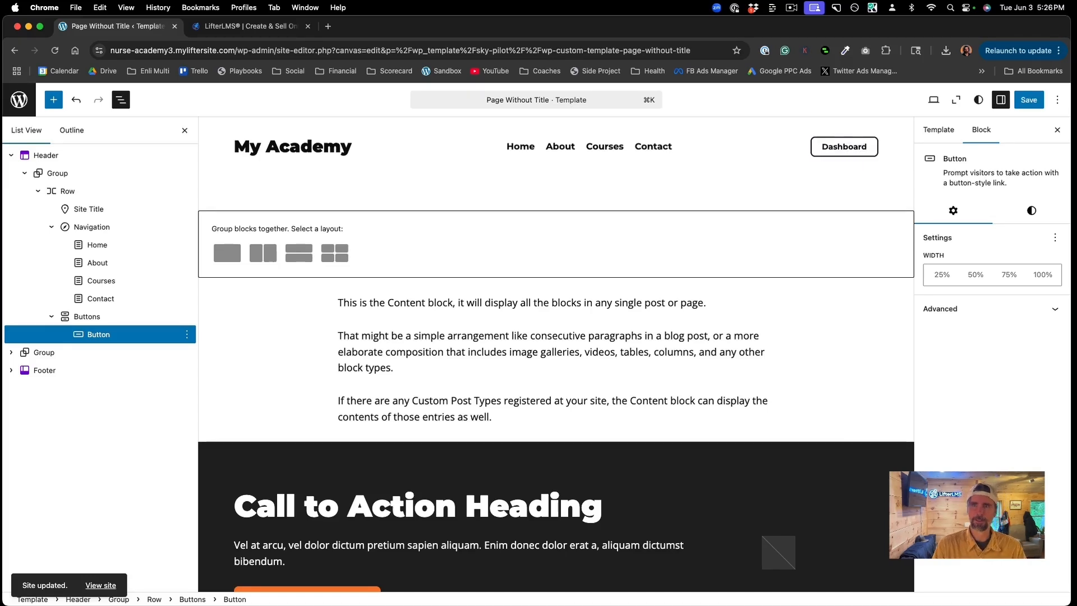
Step: Link the Dashboard button to /dashboard
{"action": "left_click_drag", "start_coordinate": [867, 146], "coordinate": [818, 146]}
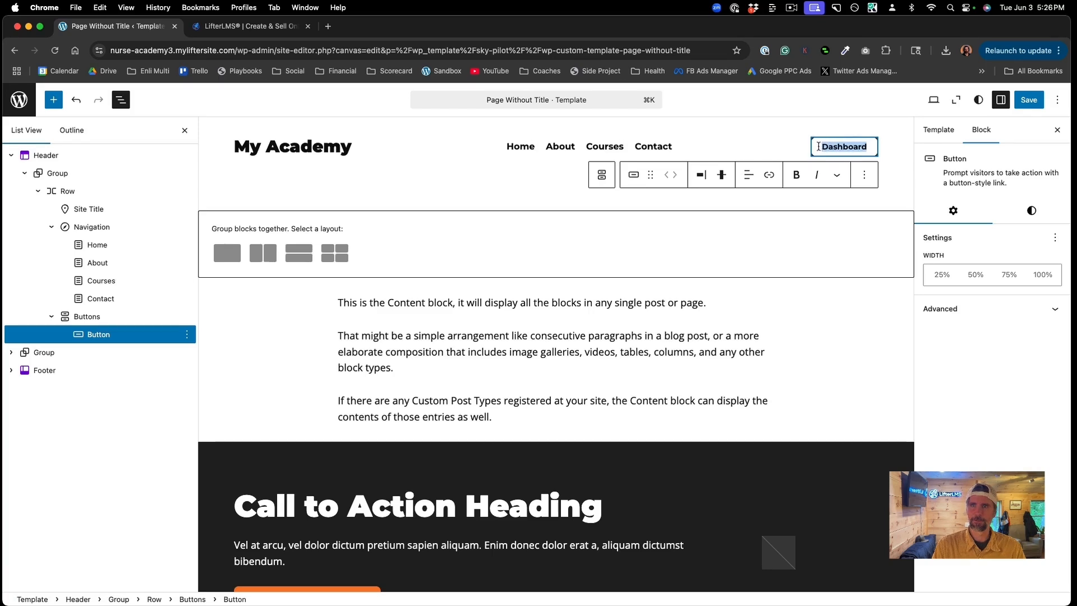
{"action": "left_click", "coordinate": [770, 175]}
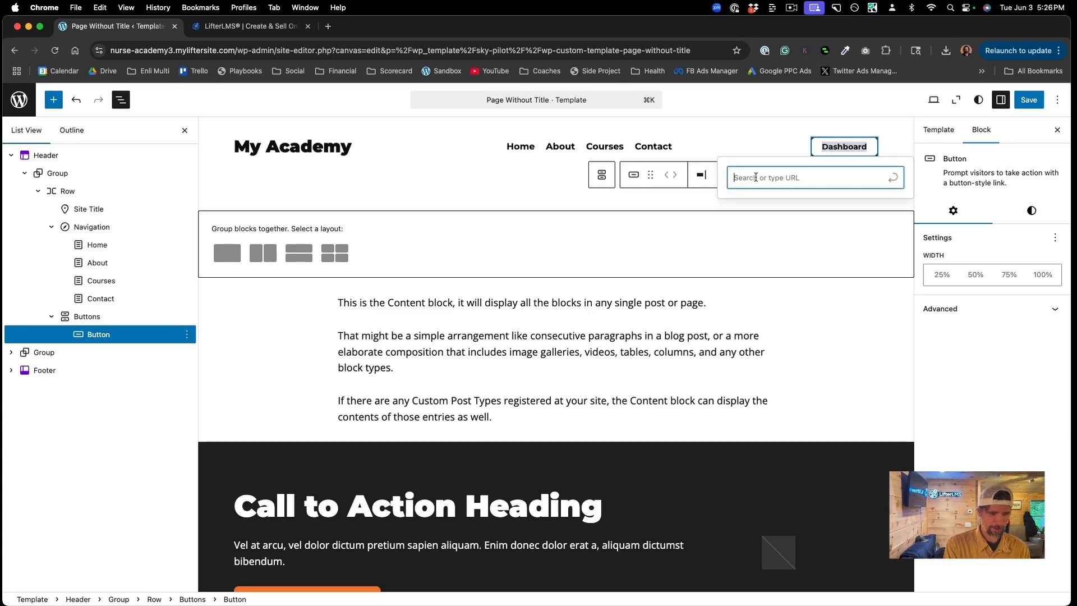
{"action": "type", "text": "l"}
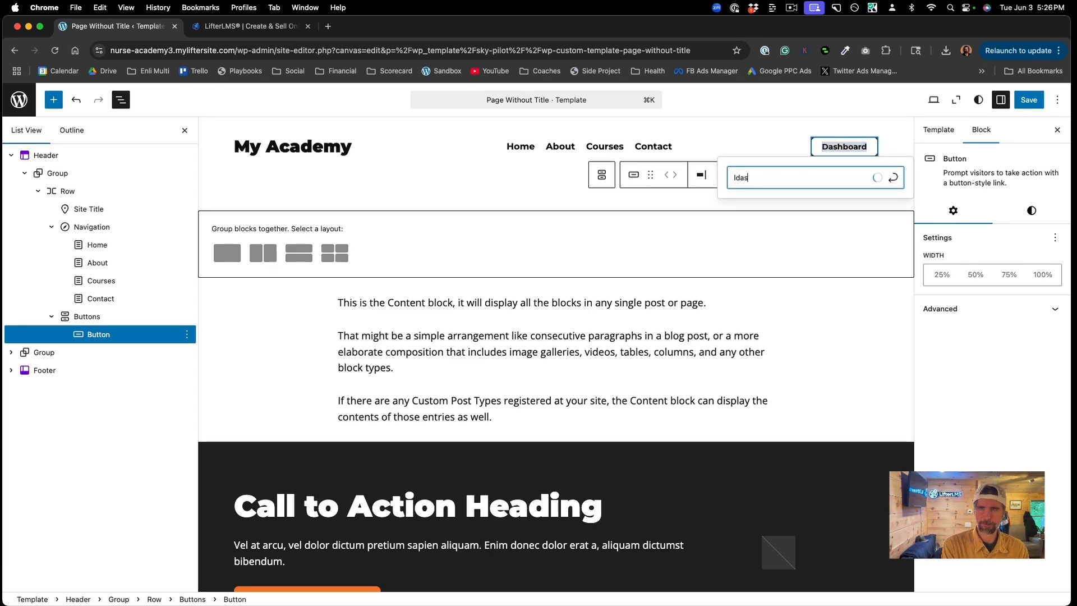
{"action": "key", "text": "BackSpace"}
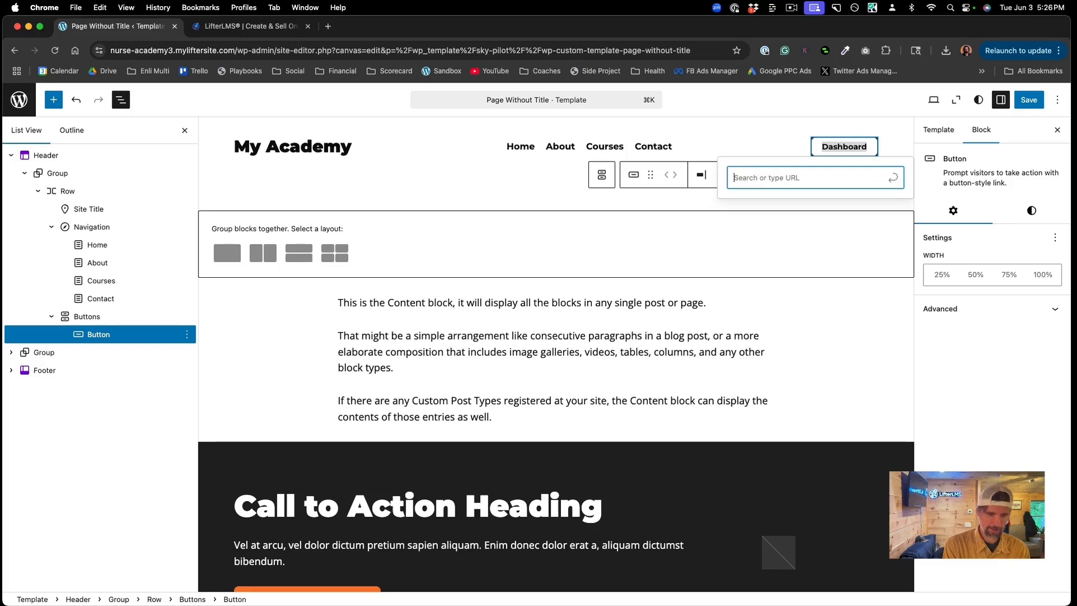
{"action": "type", "text": "/dash"}
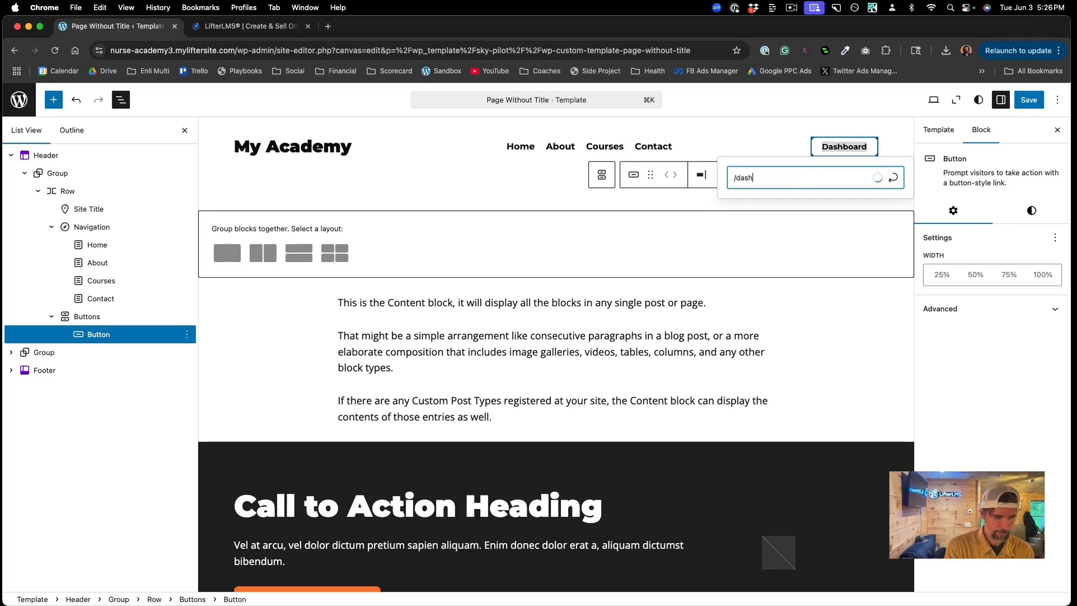
{"action": "type", "text": "board"}
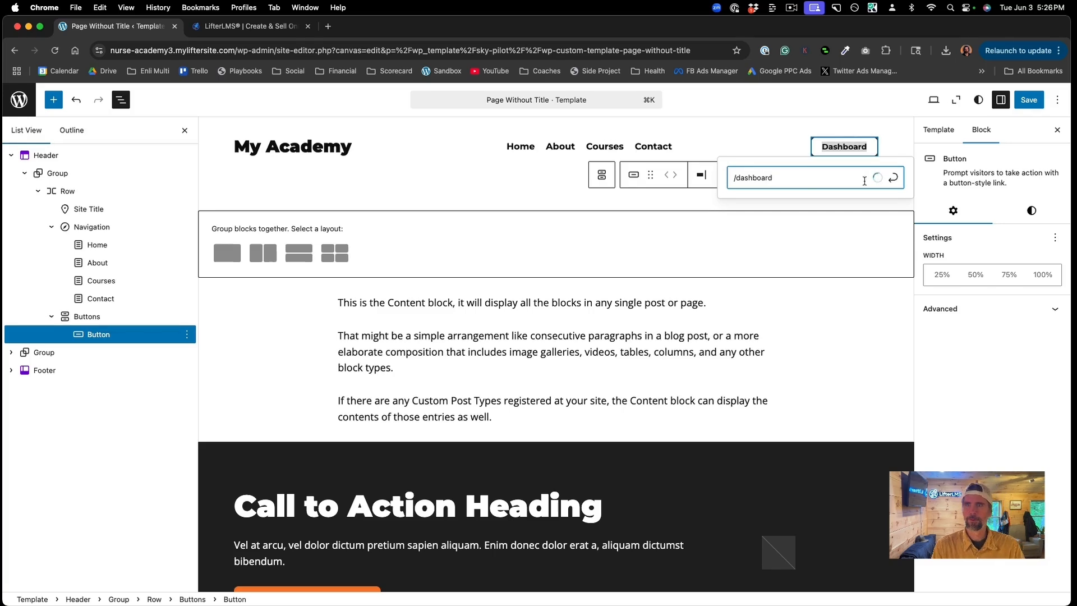
{"action": "left_click", "coordinate": [895, 179]}
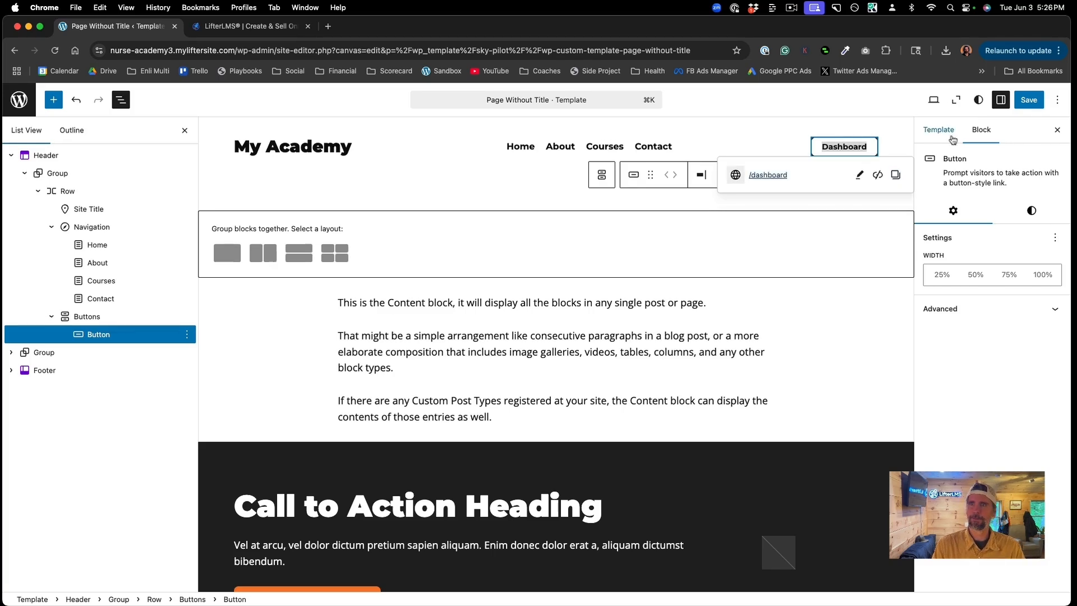
Step: Save the template and open the live site's front page
{"action": "left_click", "coordinate": [1030, 106]}
{"action": "left_click", "coordinate": [1030, 106]}
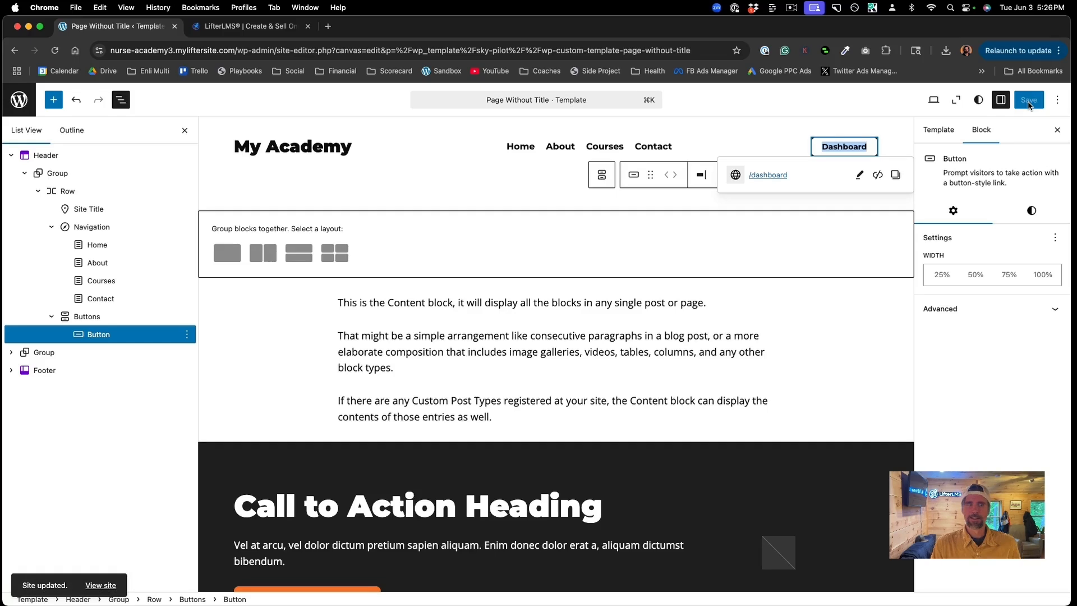
{"action": "left_click", "coordinate": [108, 586]}
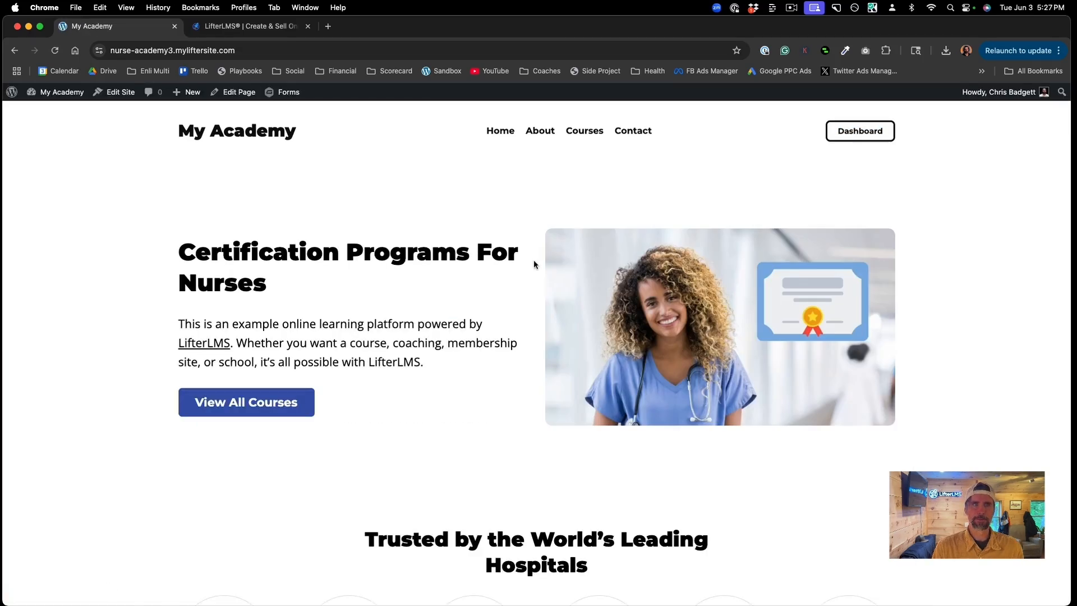
Step: Browse the Courses catalog, then look over the student Dashboard page
{"action": "left_click", "coordinate": [582, 134]}
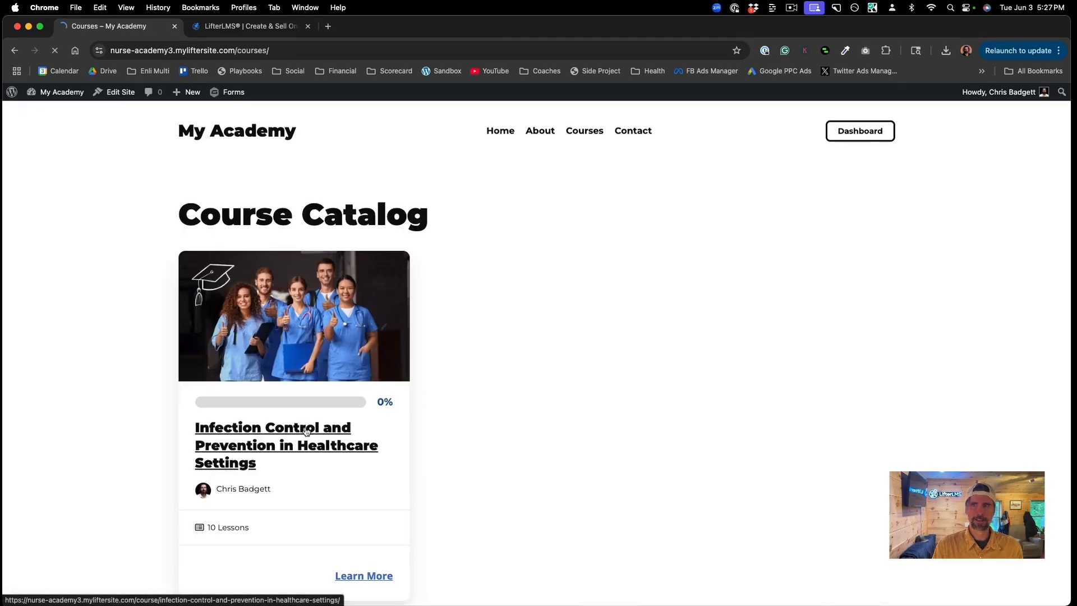
{"action": "scroll", "coordinate": [698, 283], "scroll_direction": "down", "scroll_amount": 6}
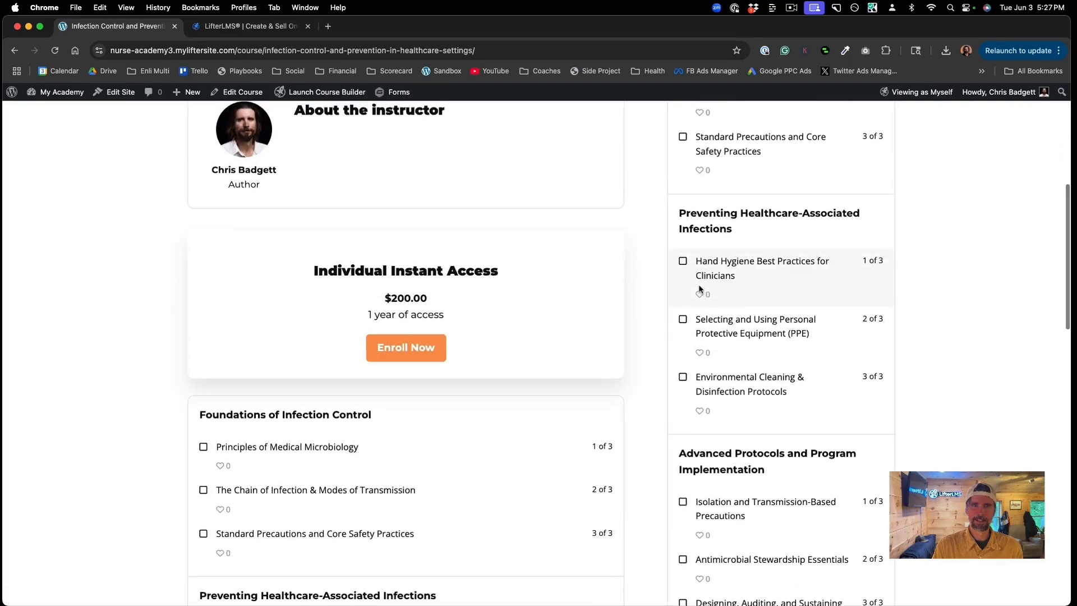
{"action": "scroll", "coordinate": [698, 284], "scroll_direction": "up", "scroll_amount": 10}
{"action": "left_click", "coordinate": [861, 134]}
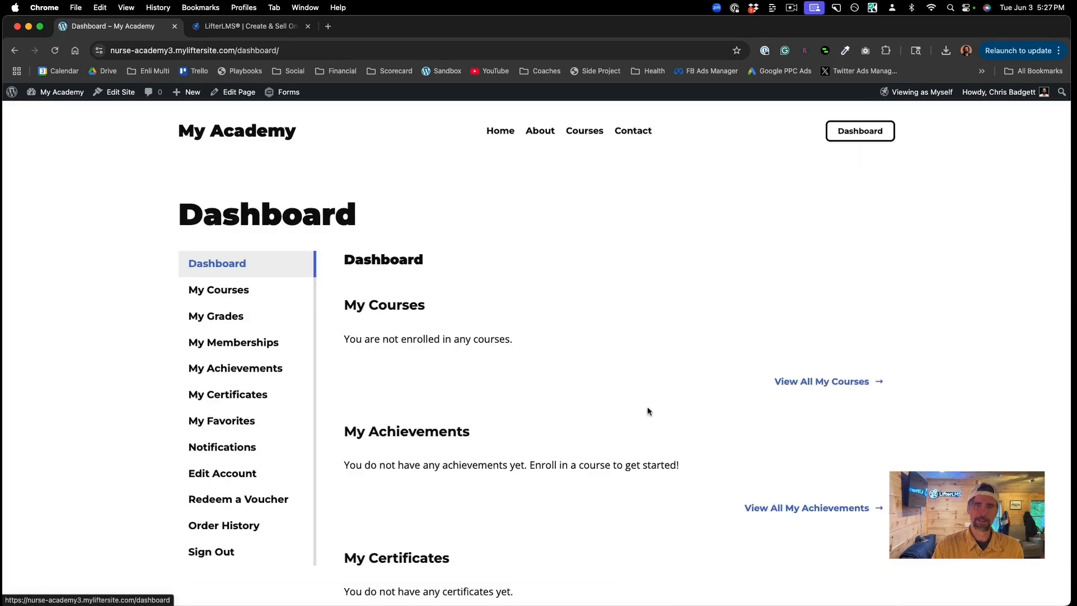
{"action": "scroll", "coordinate": [624, 409], "scroll_direction": "down", "scroll_amount": 6}
{"action": "scroll", "coordinate": [625, 409], "scroll_direction": "up", "scroll_amount": 8}
{"action": "scroll", "coordinate": [623, 409], "scroll_direction": "down", "scroll_amount": 4}
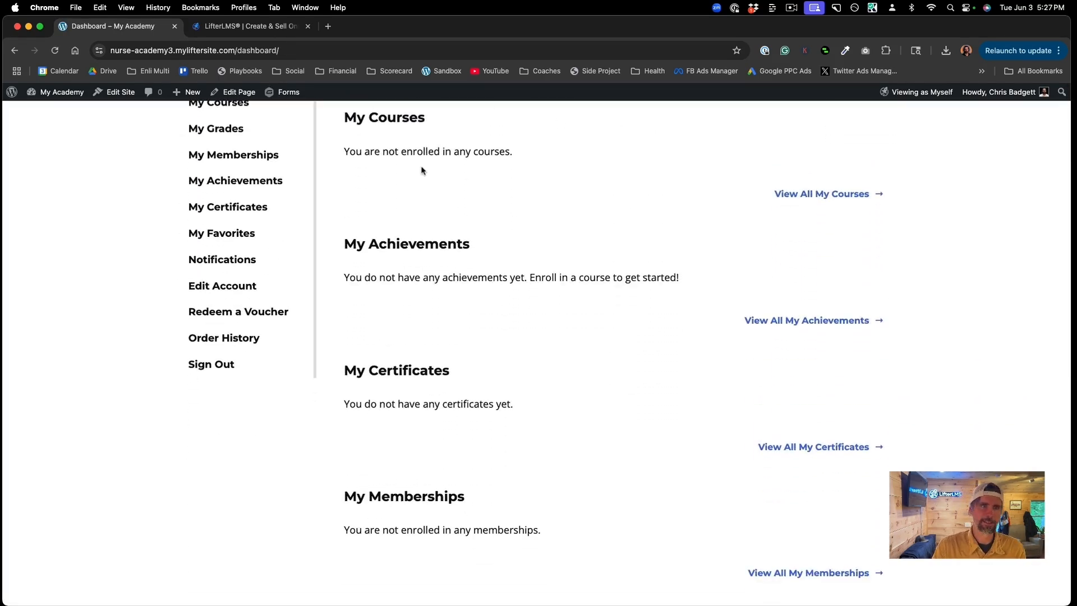
{"action": "scroll", "coordinate": [422, 169], "scroll_direction": "up", "scroll_amount": 5}
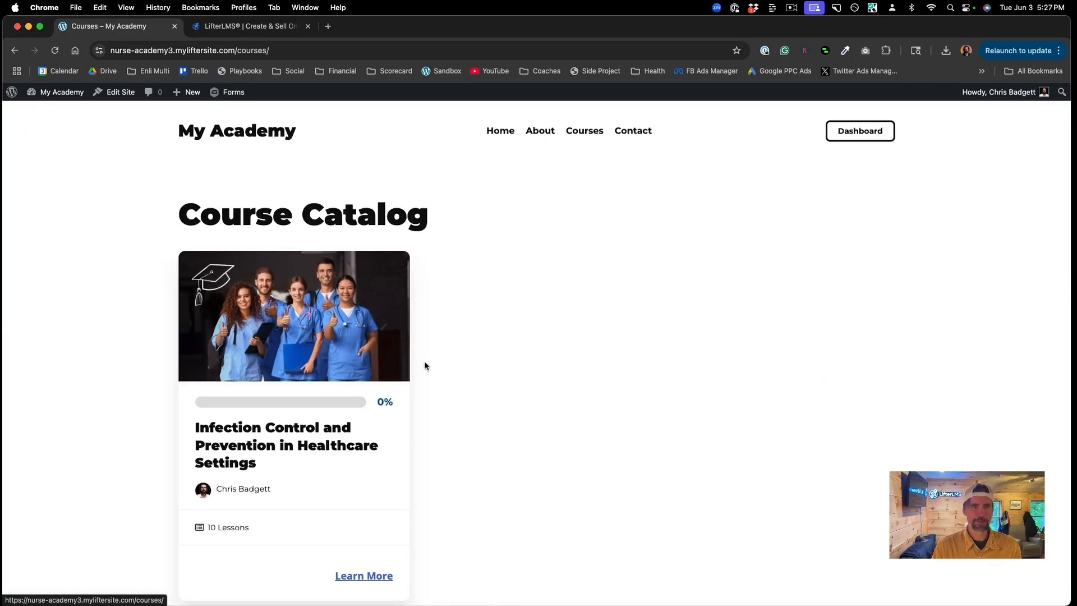
Step: Open the Infection Control and Prevention in Healthcare Settings course page and scroll toward Enroll Now
{"action": "left_click", "coordinate": [295, 430]}
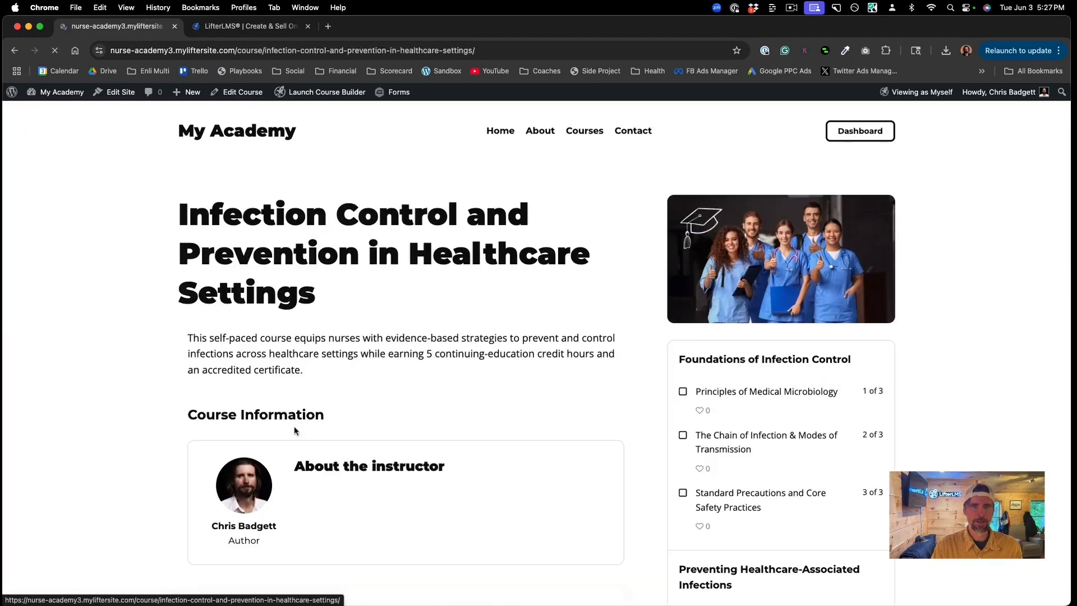
{"action": "scroll", "coordinate": [596, 409], "scroll_direction": "down", "scroll_amount": 5}
{"action": "scroll", "coordinate": [598, 407], "scroll_direction": "down", "scroll_amount": 1}
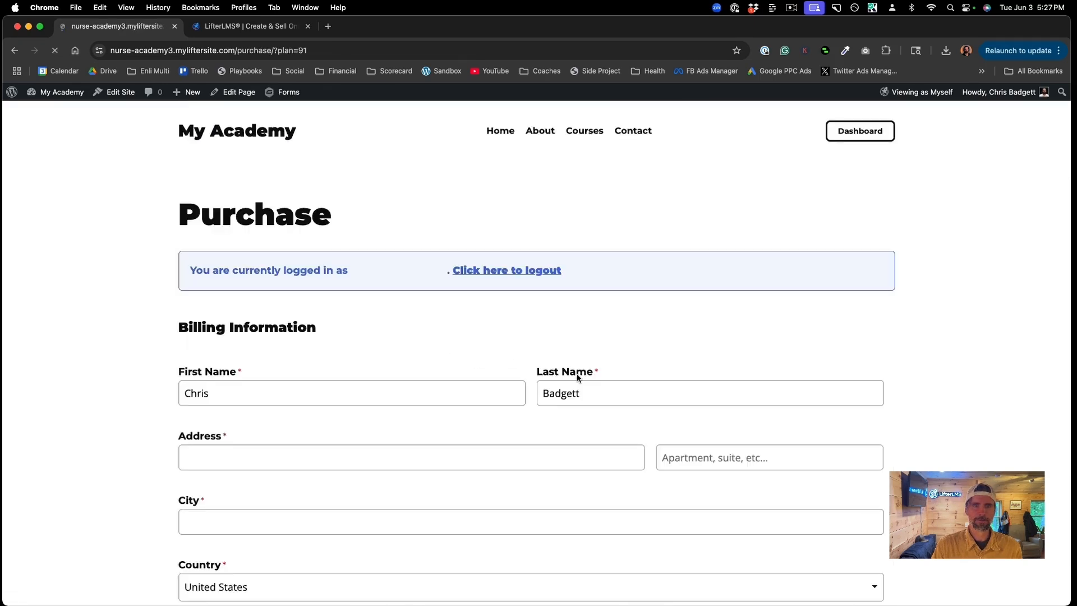
{"action": "scroll", "coordinate": [577, 376], "scroll_direction": "down", "scroll_amount": 2}
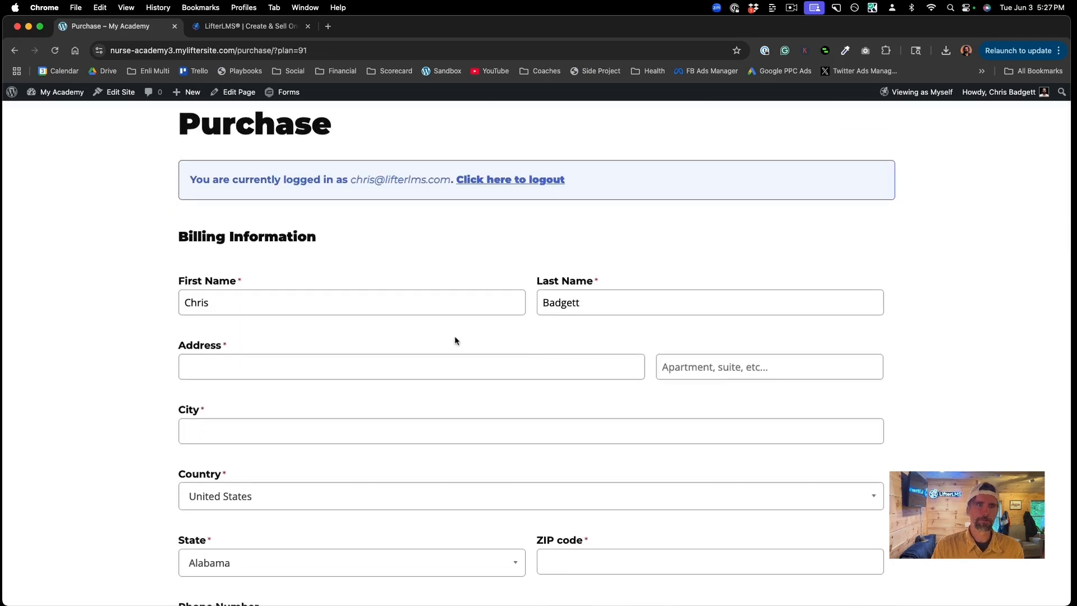
{"action": "scroll", "coordinate": [447, 339], "scroll_direction": "down", "scroll_amount": 3}
{"action": "scroll", "coordinate": [447, 339], "scroll_direction": "down", "scroll_amount": 9}
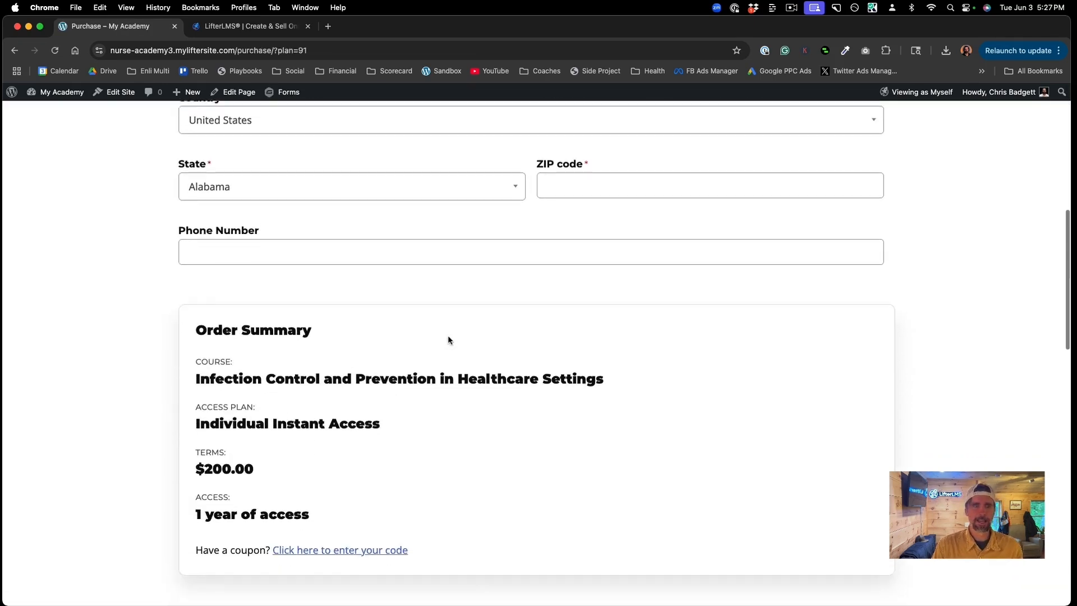
{"action": "scroll", "coordinate": [448, 340], "scroll_direction": "down", "scroll_amount": 4}
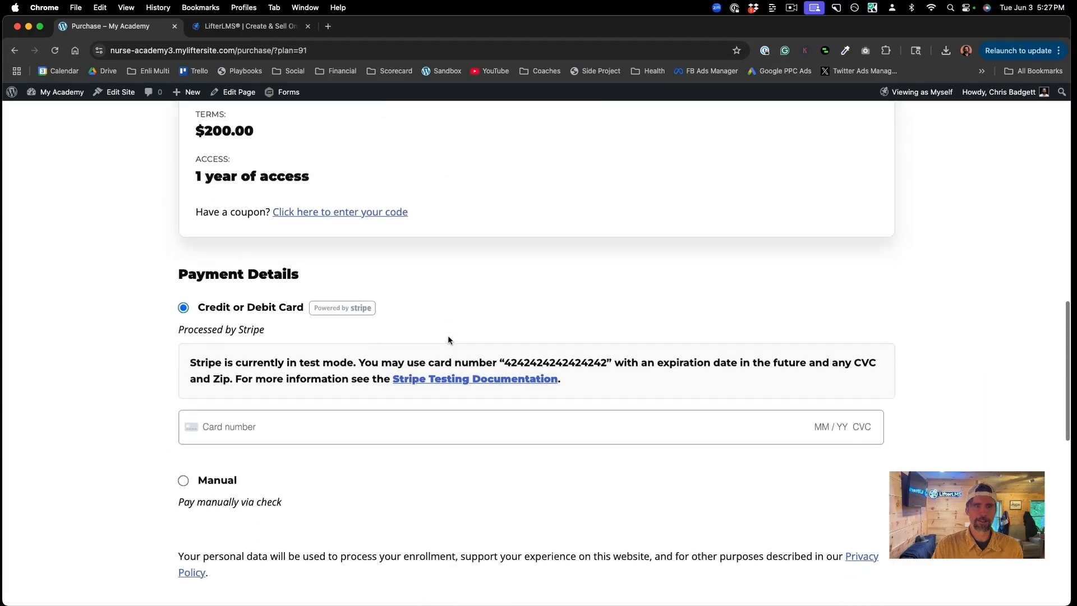
{"action": "left_click", "coordinate": [308, 426]}
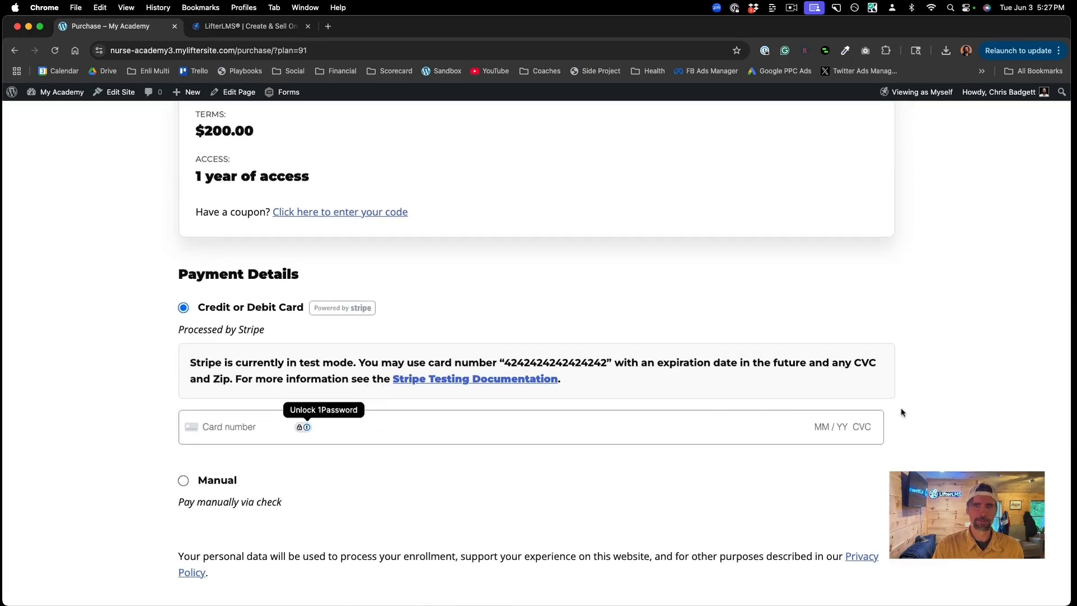
{"action": "scroll", "coordinate": [524, 416], "scroll_direction": "up", "scroll_amount": 13}
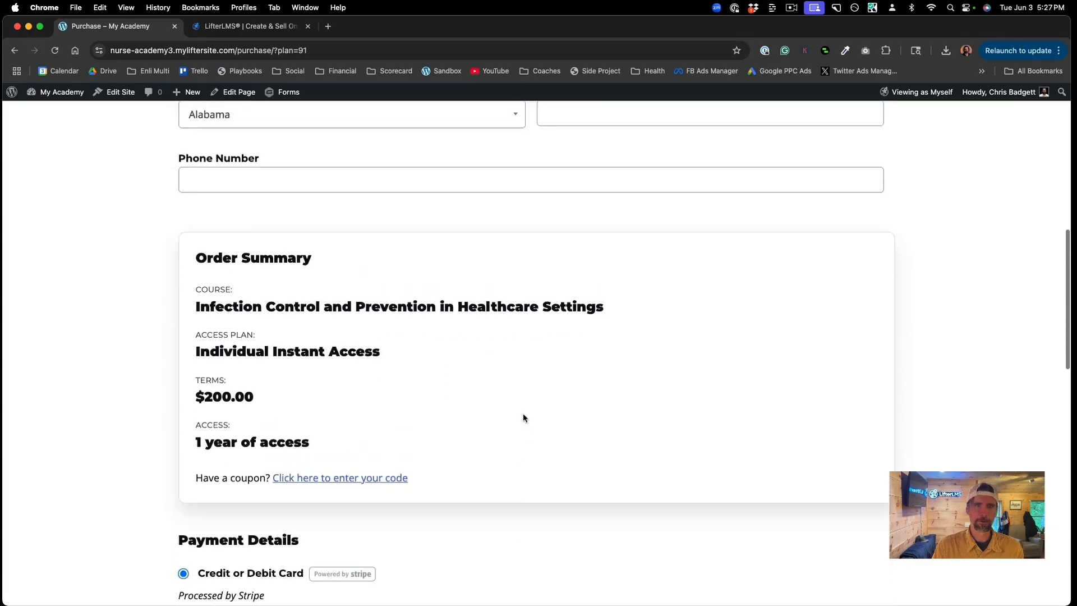
{"action": "scroll", "coordinate": [524, 418], "scroll_direction": "up", "scroll_amount": 2}
{"action": "left_click", "coordinate": [584, 138]}
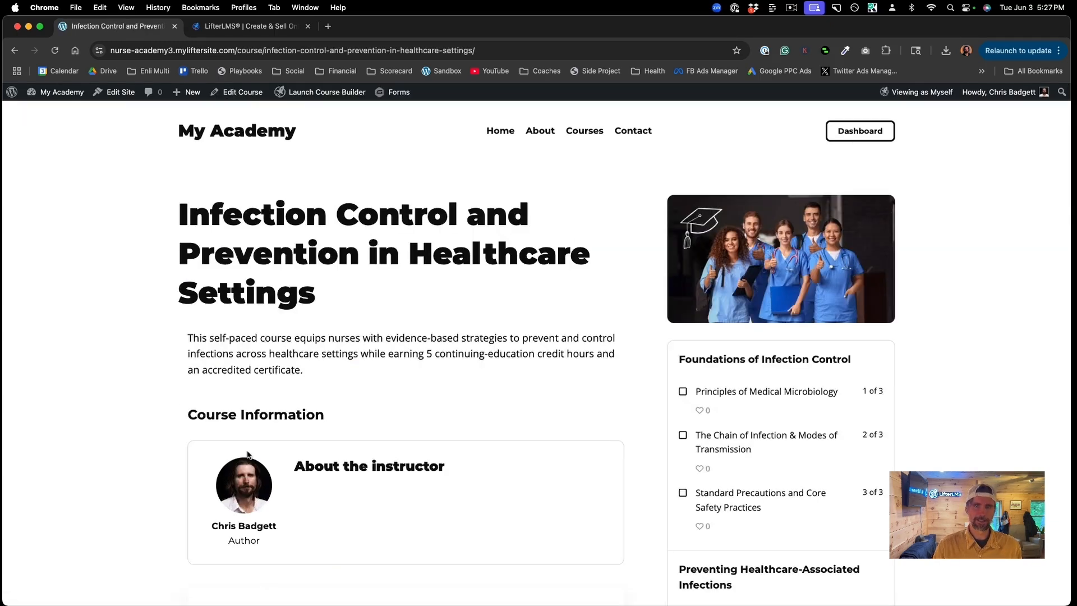
Step: Add a new group access plan to the course titled 'Hospital'
{"action": "scroll", "coordinate": [247, 454], "scroll_direction": "down", "scroll_amount": 7}
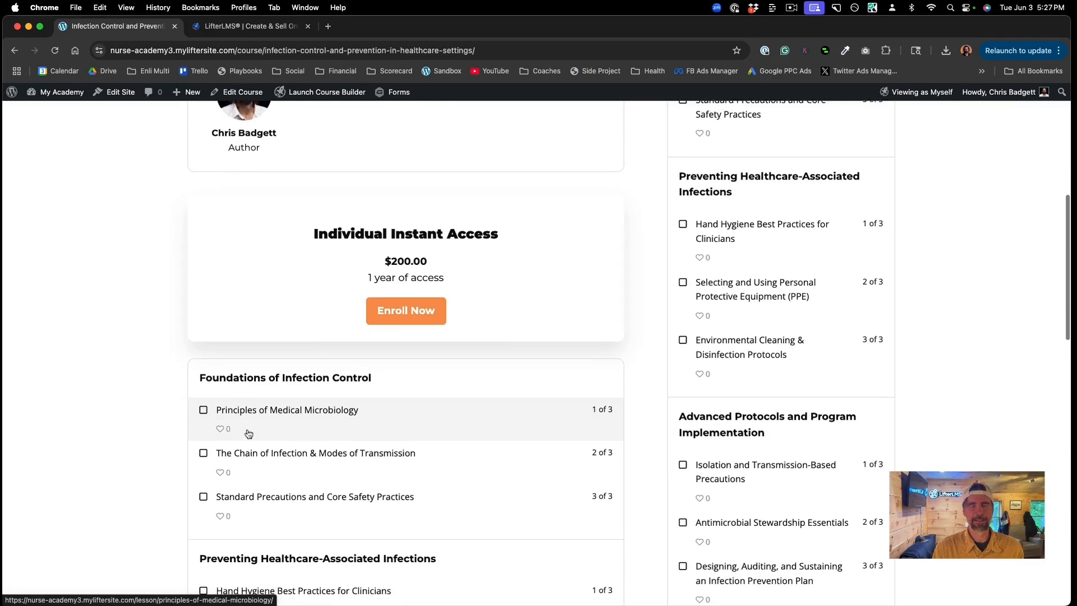
{"action": "scroll", "coordinate": [247, 432], "scroll_direction": "up", "scroll_amount": 2}
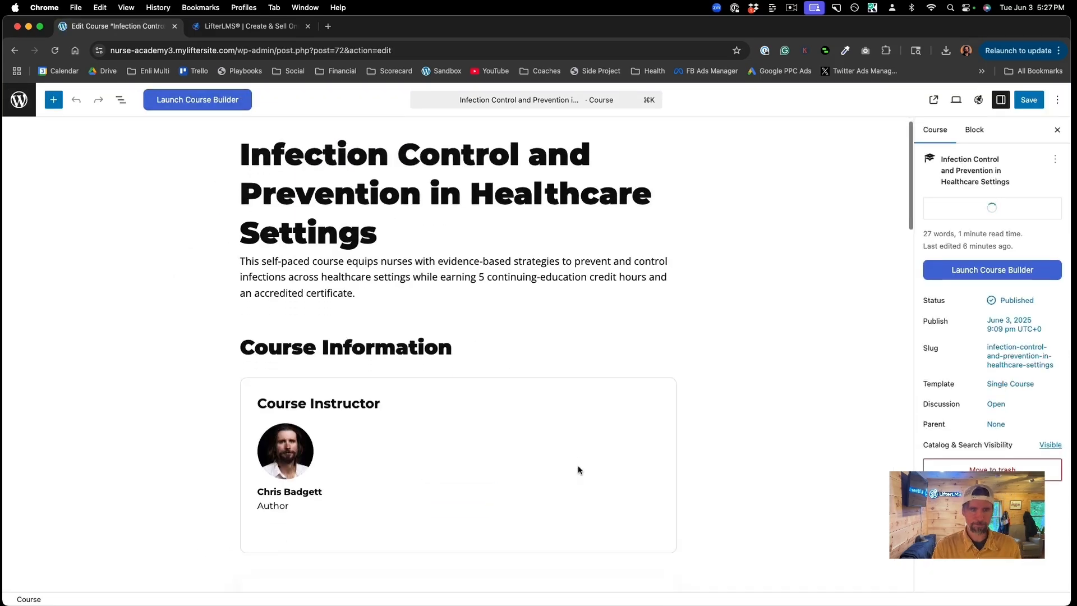
{"action": "scroll", "coordinate": [579, 470], "scroll_direction": "down", "scroll_amount": 15}
{"action": "scroll", "coordinate": [578, 470], "scroll_direction": "down", "scroll_amount": 10}
{"action": "scroll", "coordinate": [577, 469], "scroll_direction": "down", "scroll_amount": 1}
{"action": "left_click", "coordinate": [65, 383]}
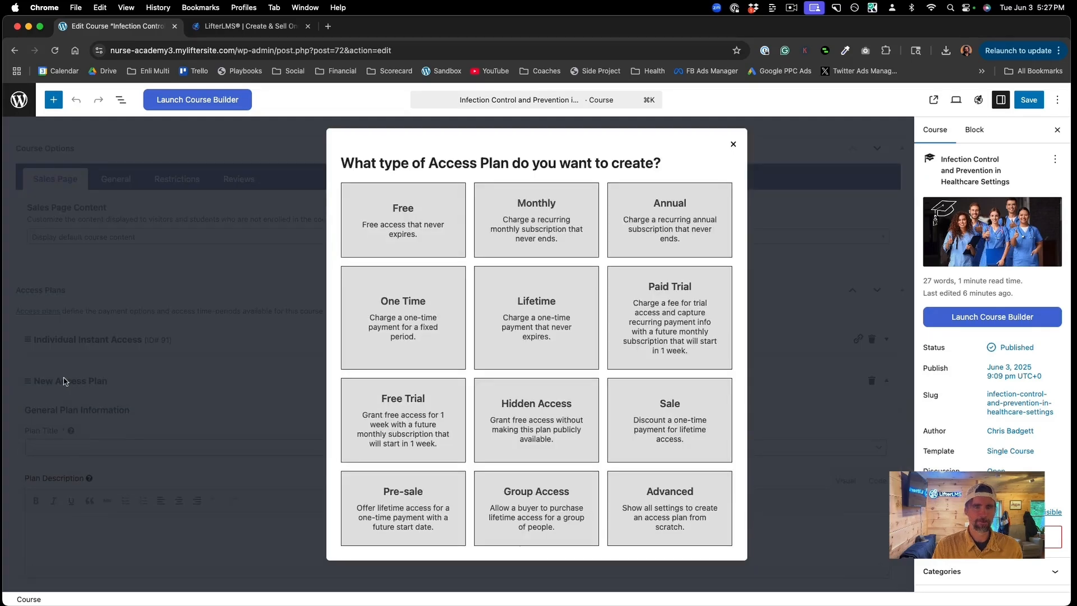
{"action": "left_click", "coordinate": [561, 499]}
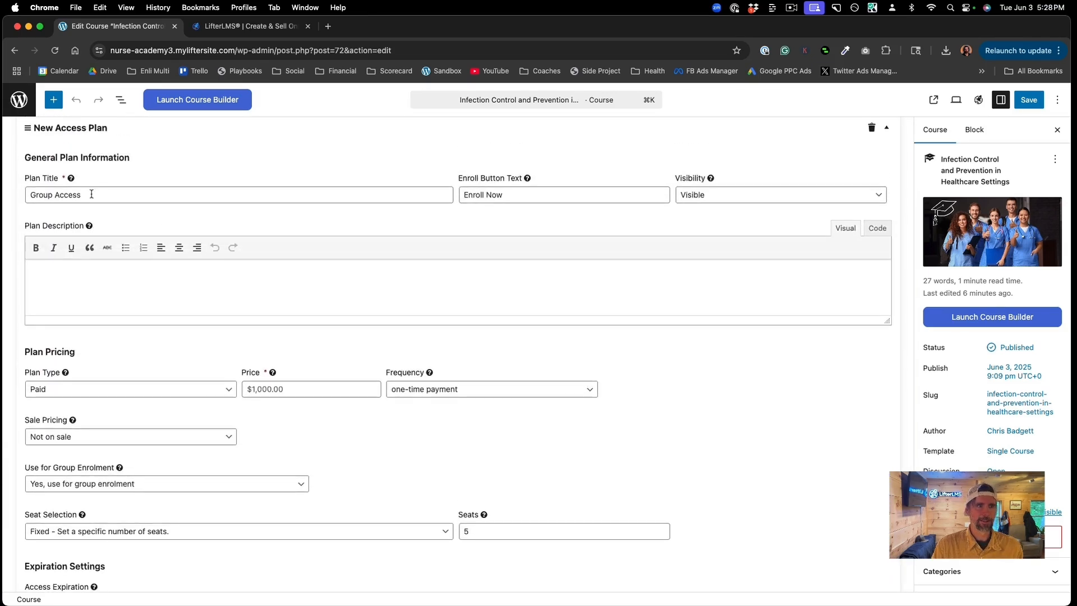
{"action": "left_click", "coordinate": [87, 194]}
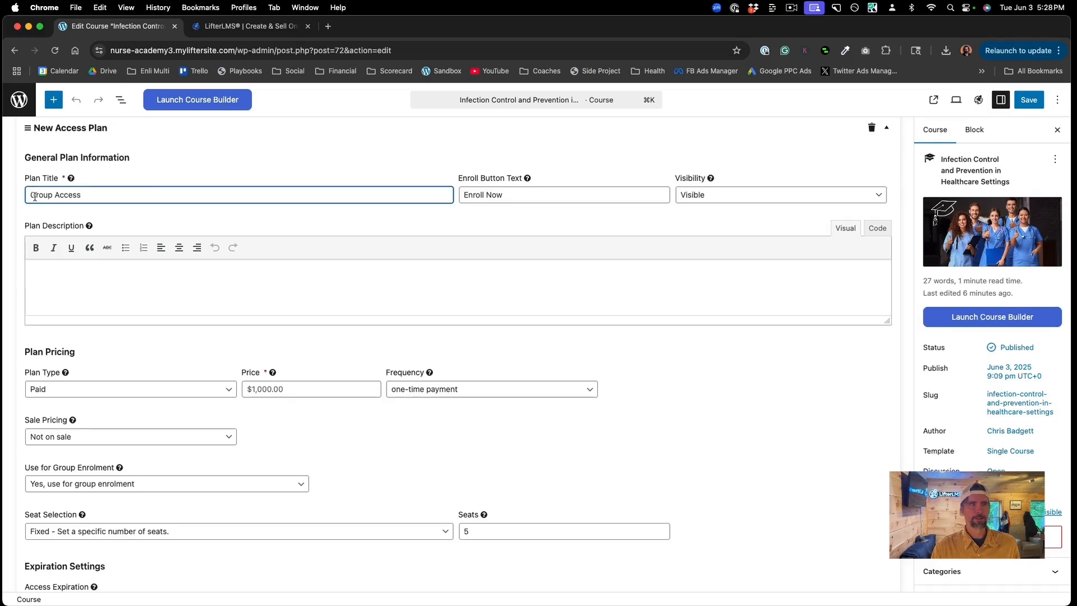
{"action": "type", "text": "Hospital"}
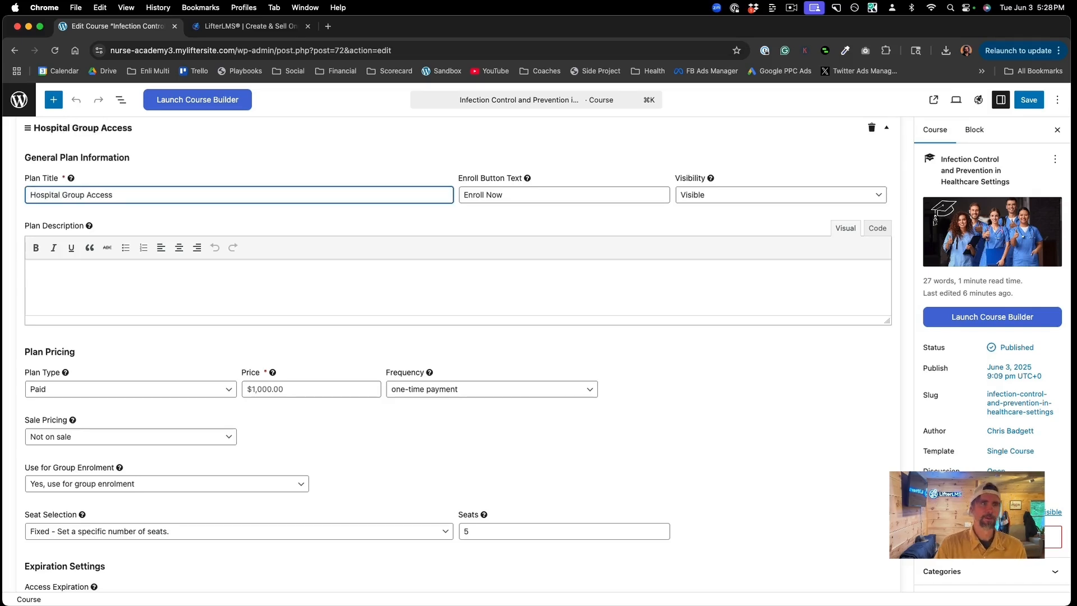
Step: Price the plan at $200 with buyer-chosen seats from 2 to 1000 and one-year access expiration
{"action": "left_click", "coordinate": [282, 387]}
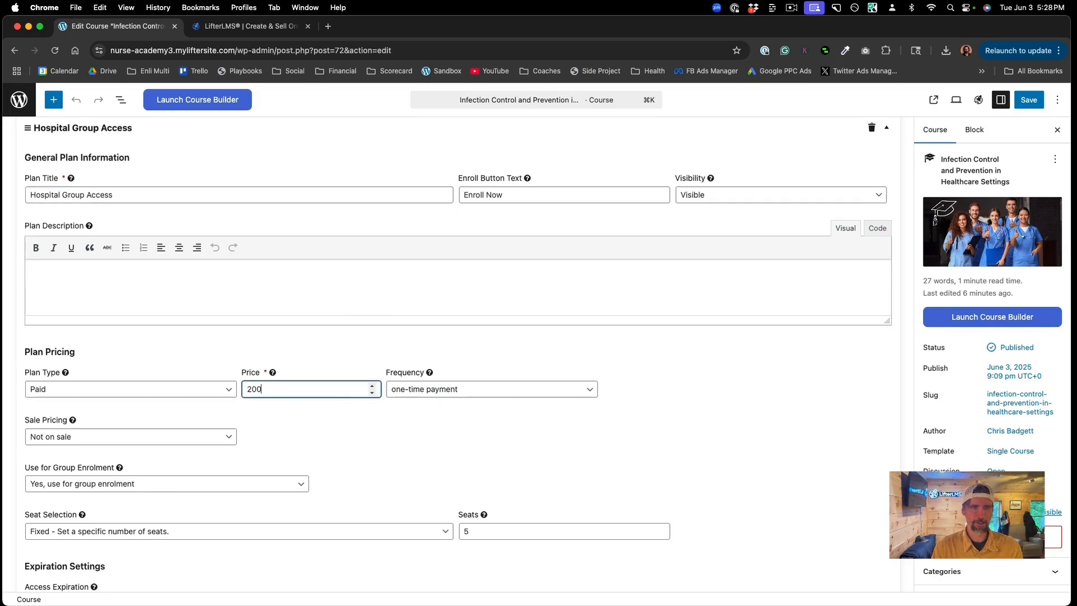
{"action": "left_click", "coordinate": [353, 414]}
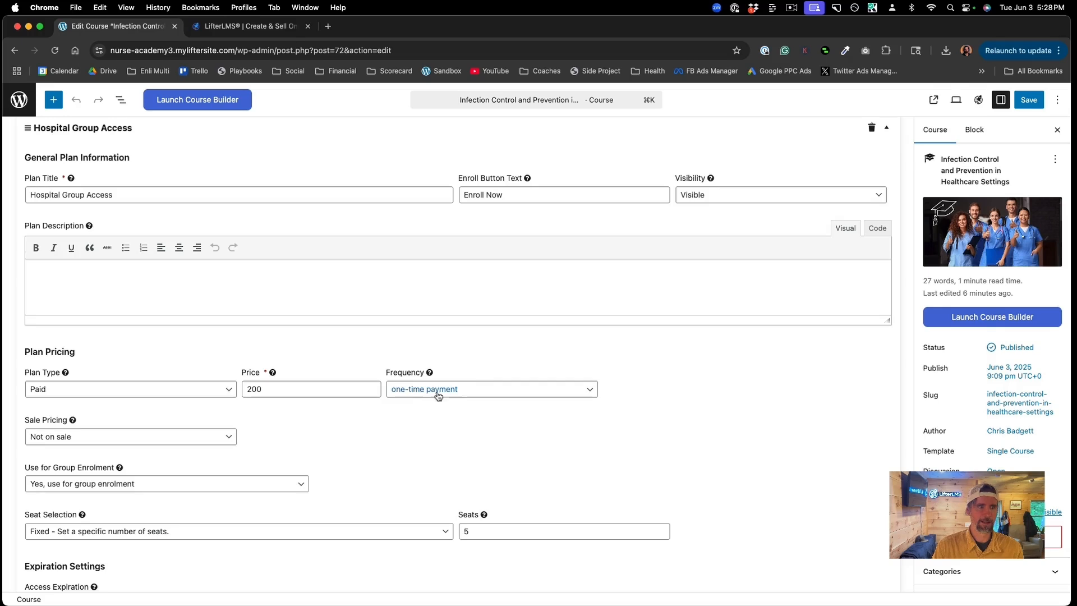
{"action": "scroll", "coordinate": [289, 449], "scroll_direction": "down", "scroll_amount": 2}
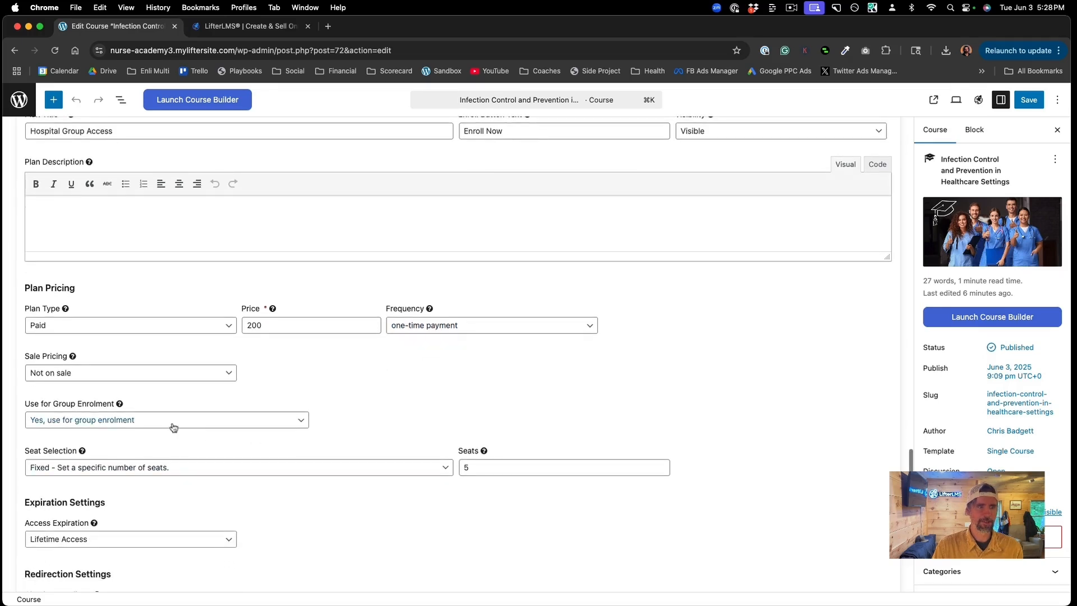
{"action": "left_click", "coordinate": [189, 468]}
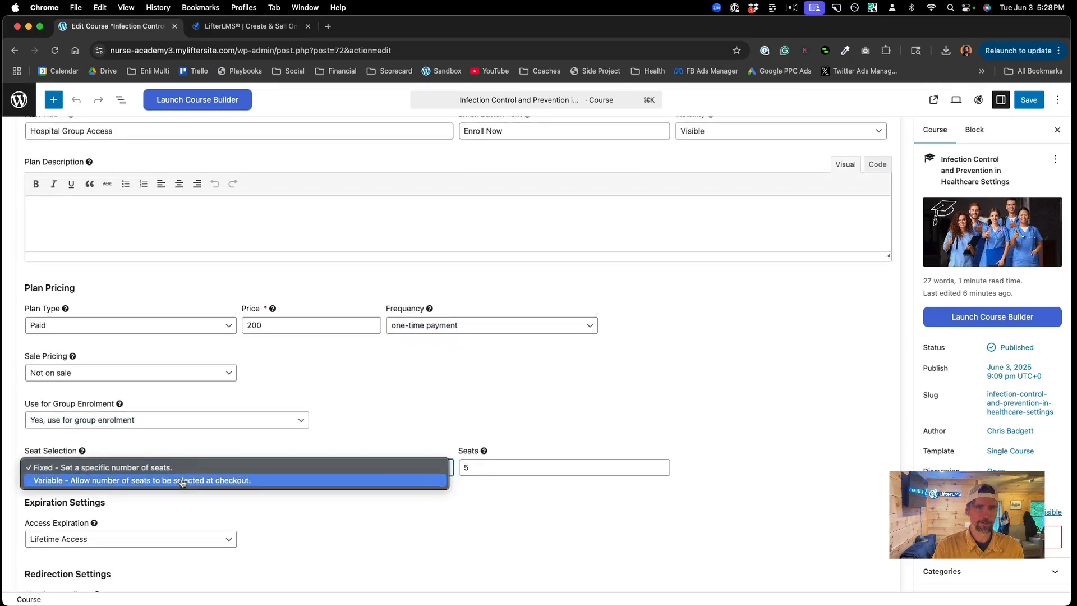
{"action": "left_click", "coordinate": [182, 480]}
{"action": "left_click_drag", "start_coordinate": [472, 467], "coordinate": [459, 470]}
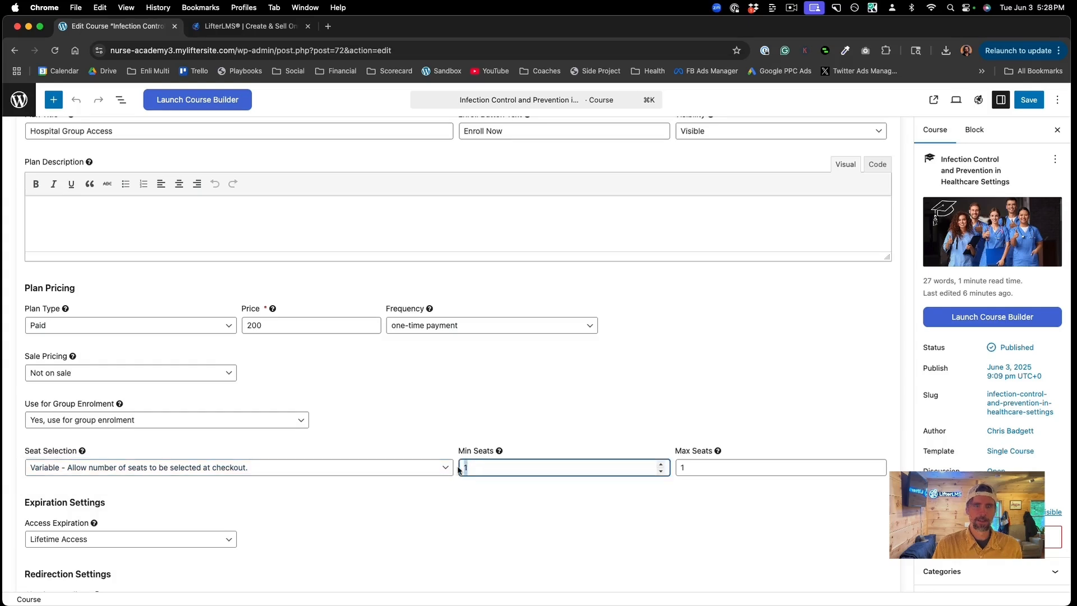
{"action": "left_click", "coordinate": [690, 466]}
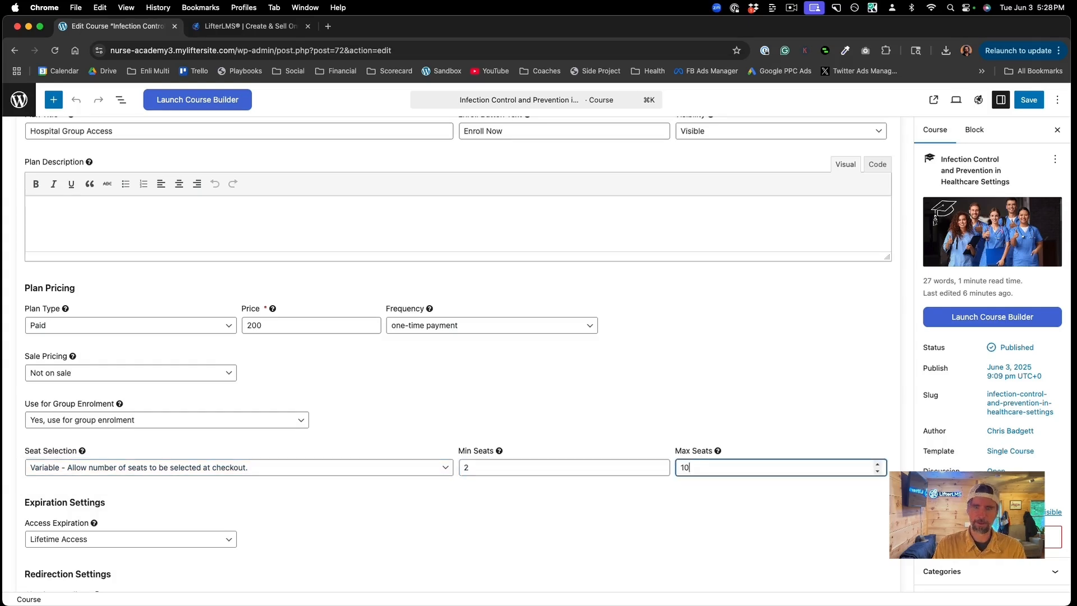
{"action": "left_click", "coordinate": [641, 511]}
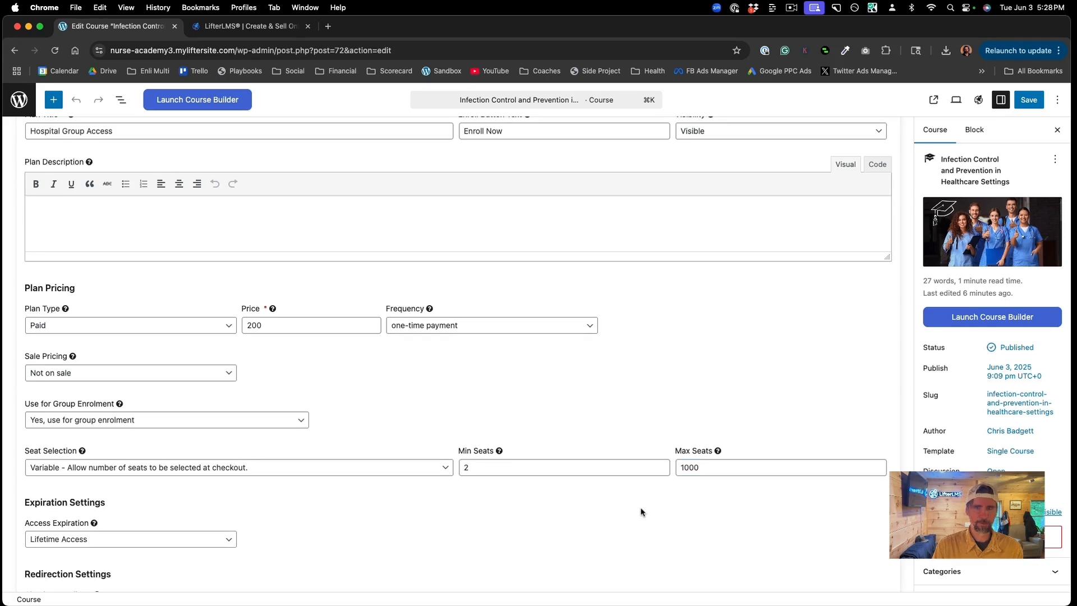
{"action": "scroll", "coordinate": [326, 522], "scroll_direction": "down", "scroll_amount": 3}
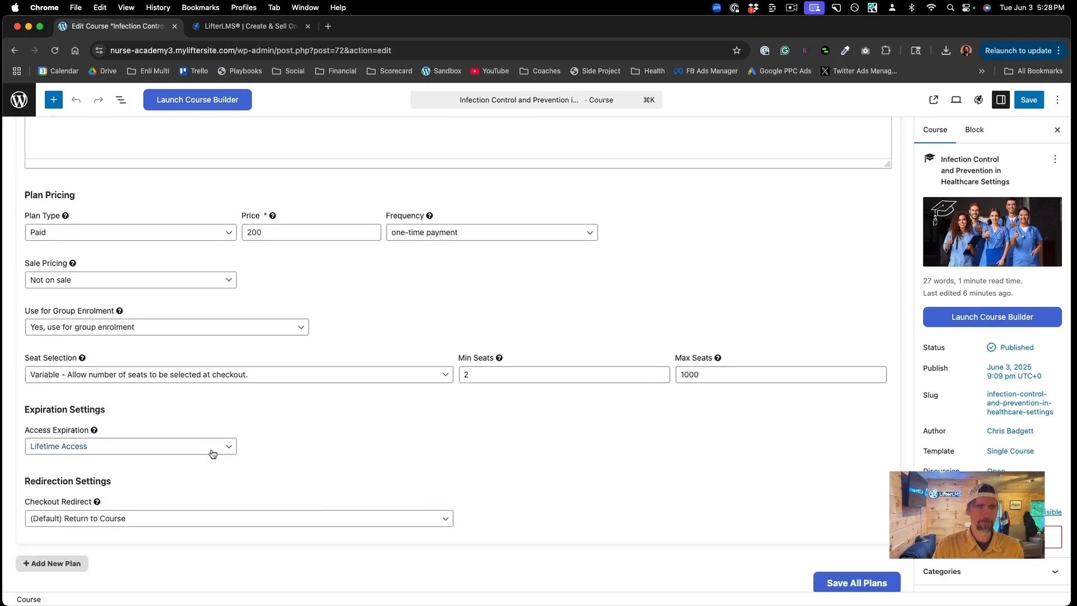
{"action": "left_click", "coordinate": [213, 454]}
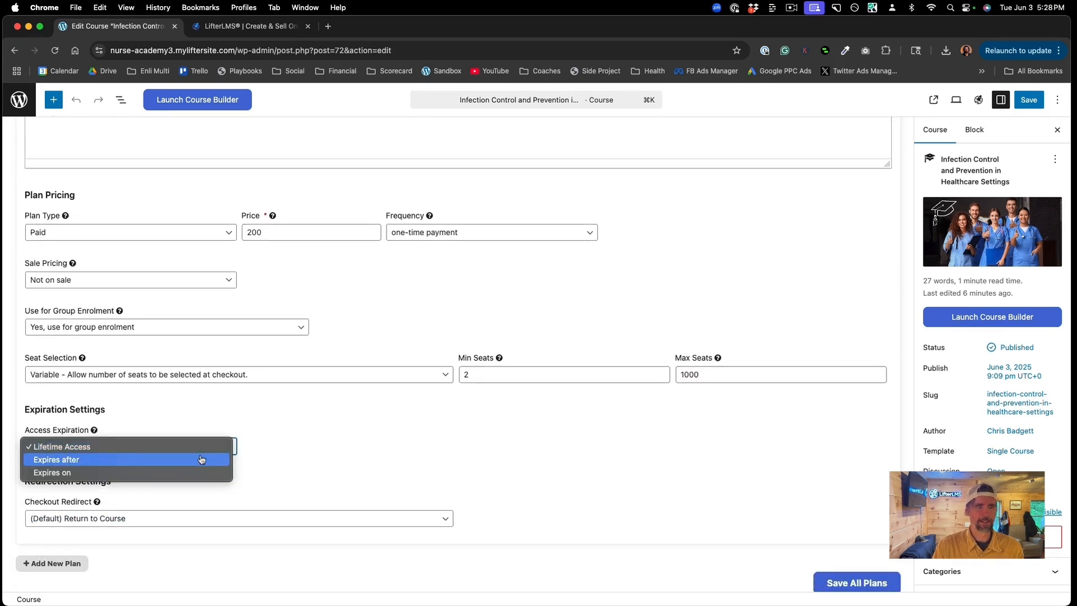
{"action": "left_click", "coordinate": [201, 460]}
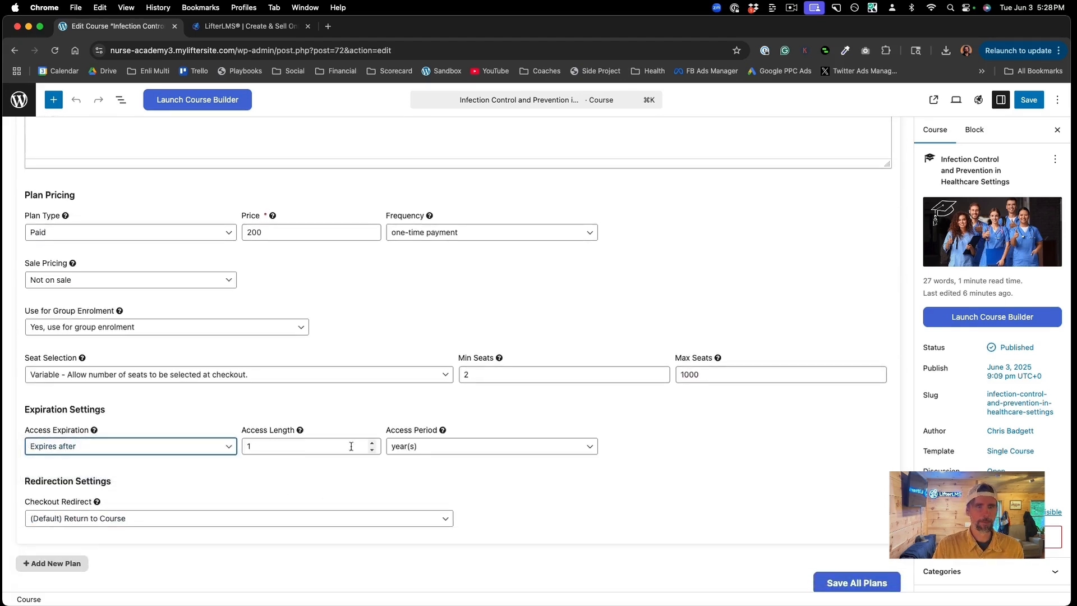
Step: Save both access plans, update the course, and view its public page
{"action": "left_click", "coordinate": [861, 583]}
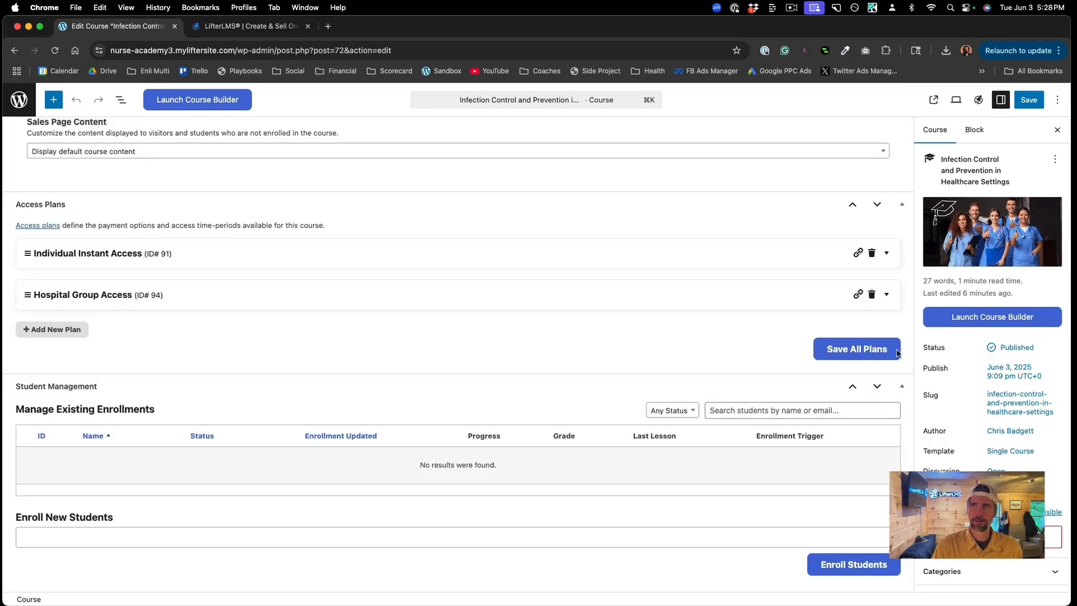
{"action": "left_click", "coordinate": [1029, 101]}
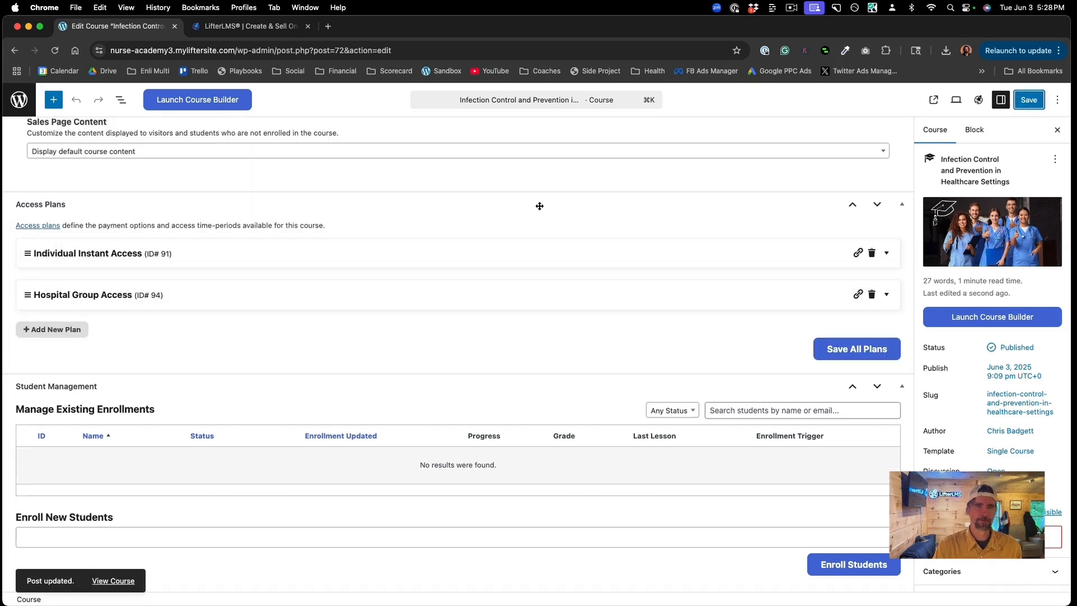
{"action": "left_click", "coordinate": [119, 580]}
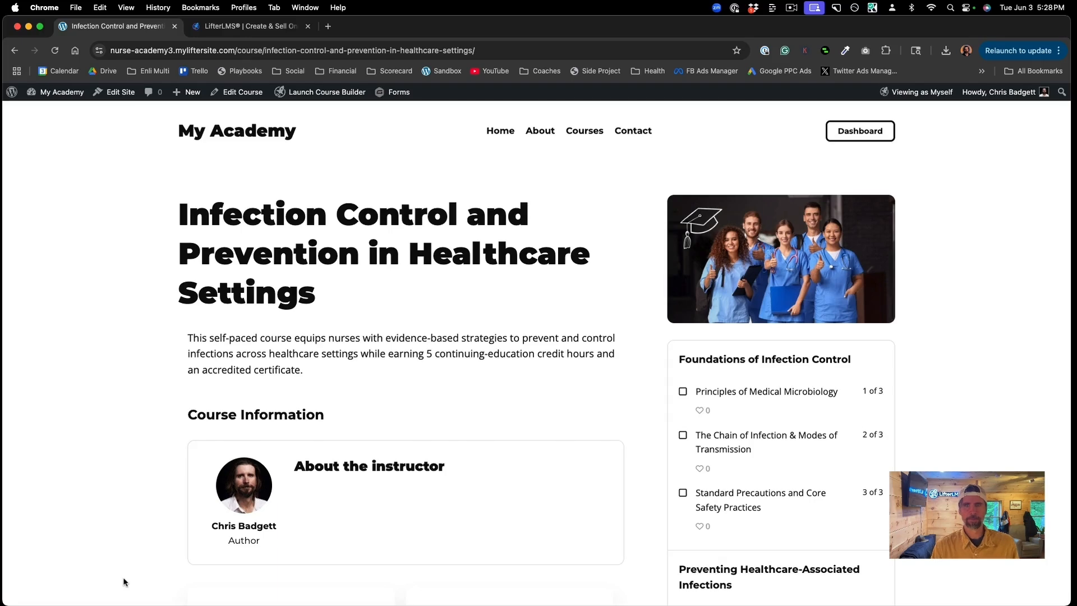
Step: Raise the Hospital Group Access seats to 20, recalculating the price to $4,000.00
{"action": "scroll", "coordinate": [123, 582], "scroll_direction": "down", "scroll_amount": 6}
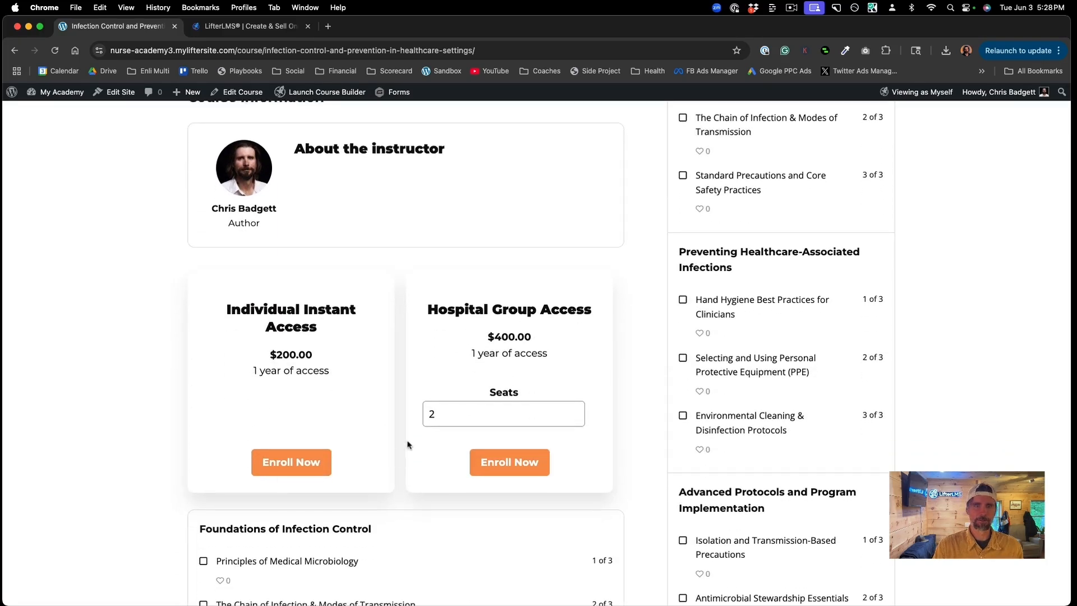
{"action": "left_click", "coordinate": [575, 412]}
{"action": "left_click", "coordinate": [575, 412]}
{"action": "left_click", "coordinate": [575, 412]}
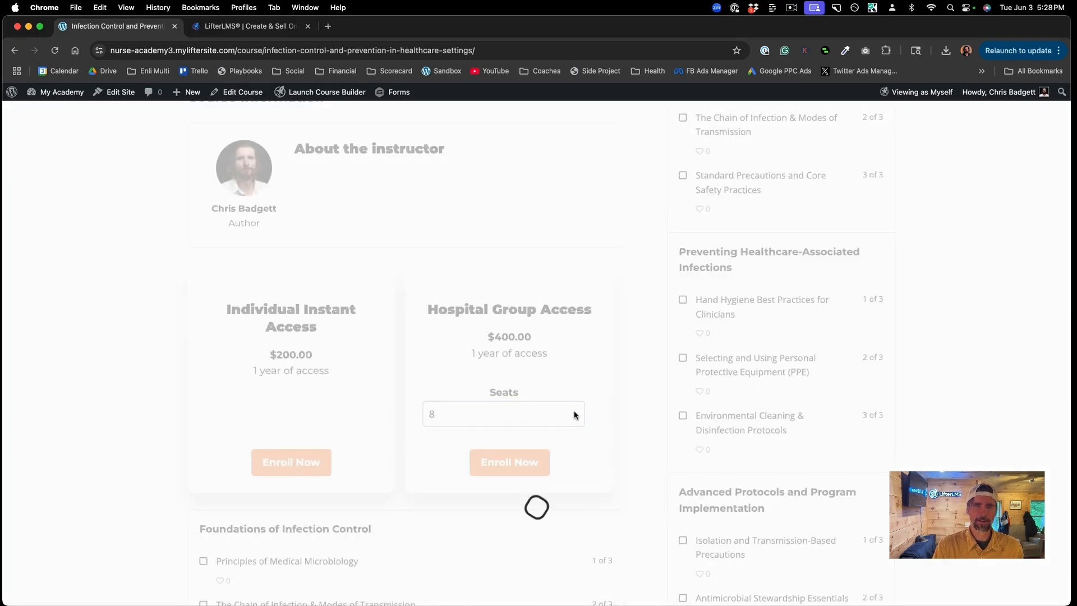
{"action": "left_click", "coordinate": [575, 412]}
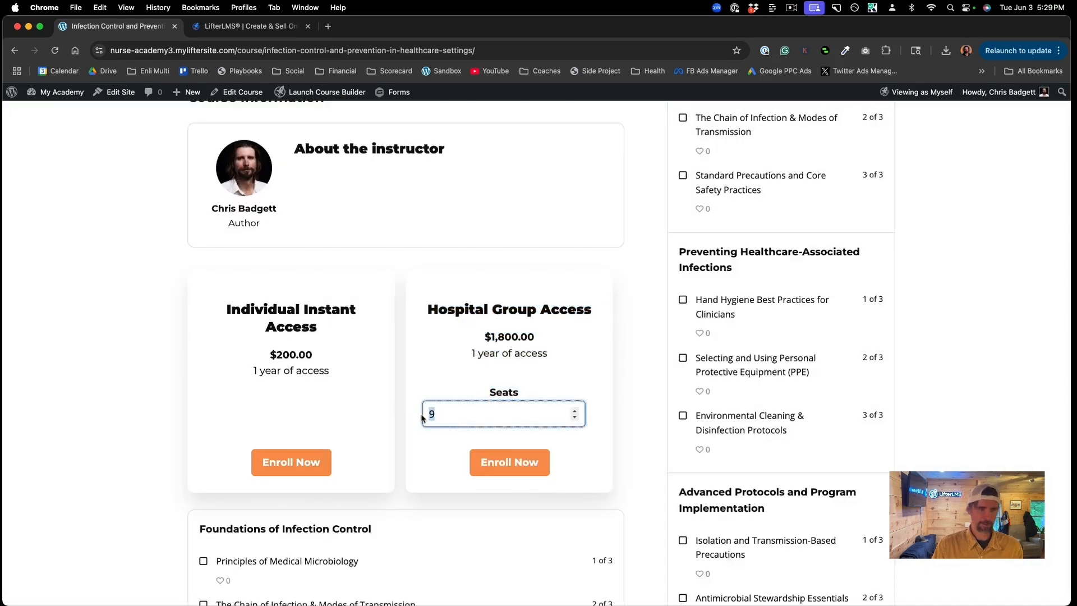
{"action": "type", "text": "20"}
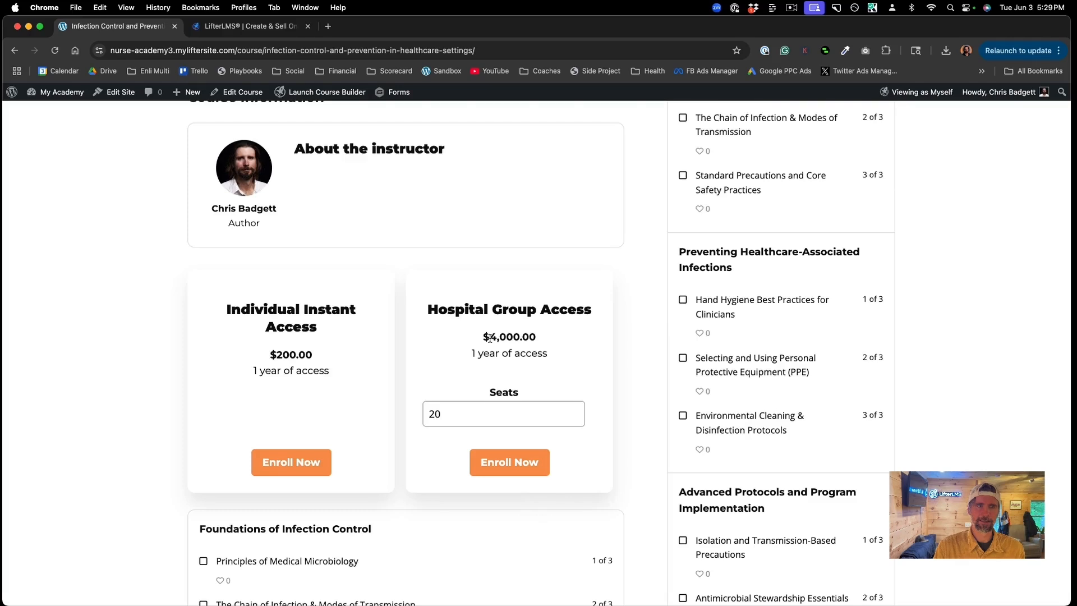
{"action": "left_click_drag", "start_coordinate": [490, 338], "coordinate": [527, 342]}
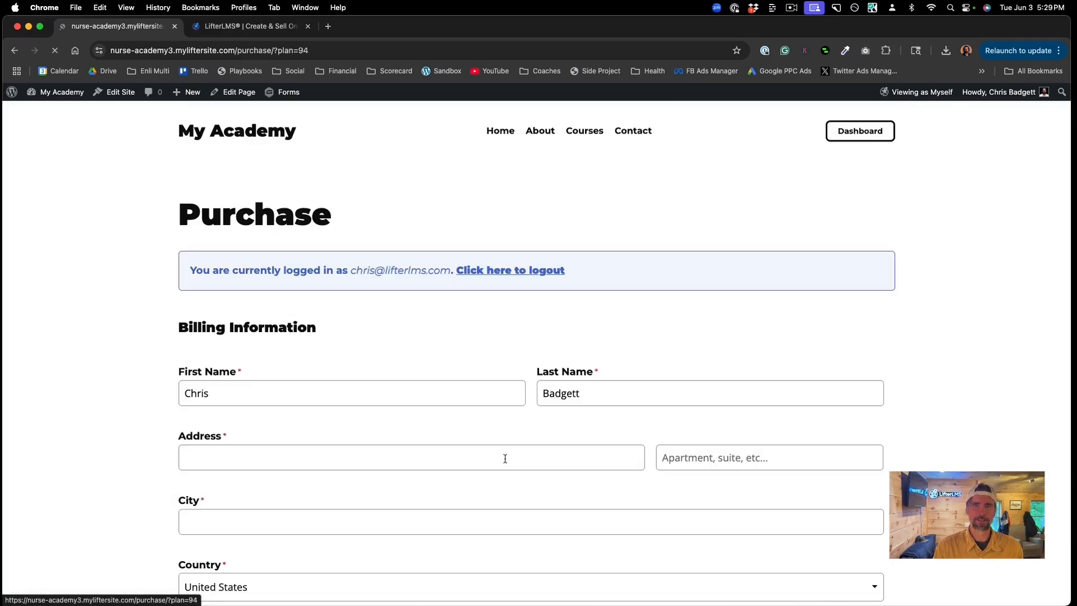
Step: Review the checkout's Order Summary and Payment Details, highlighting the $4,000.00 total for 20 seats
{"action": "scroll", "coordinate": [505, 462], "scroll_direction": "down", "scroll_amount": 6}
{"action": "scroll", "coordinate": [505, 458], "scroll_direction": "down", "scroll_amount": 5}
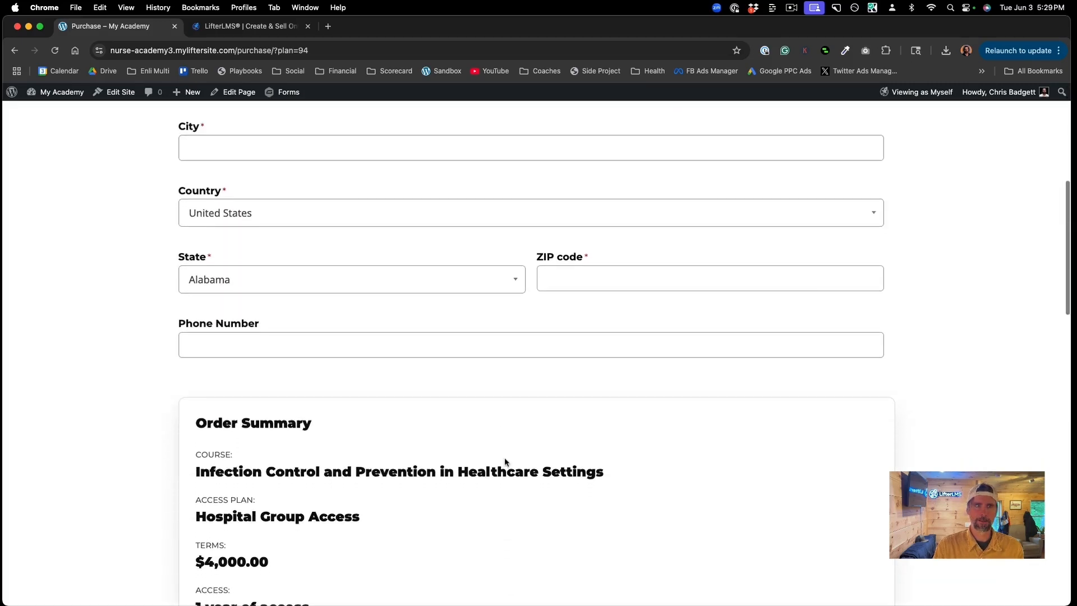
{"action": "scroll", "coordinate": [491, 446], "scroll_direction": "down", "scroll_amount": 4}
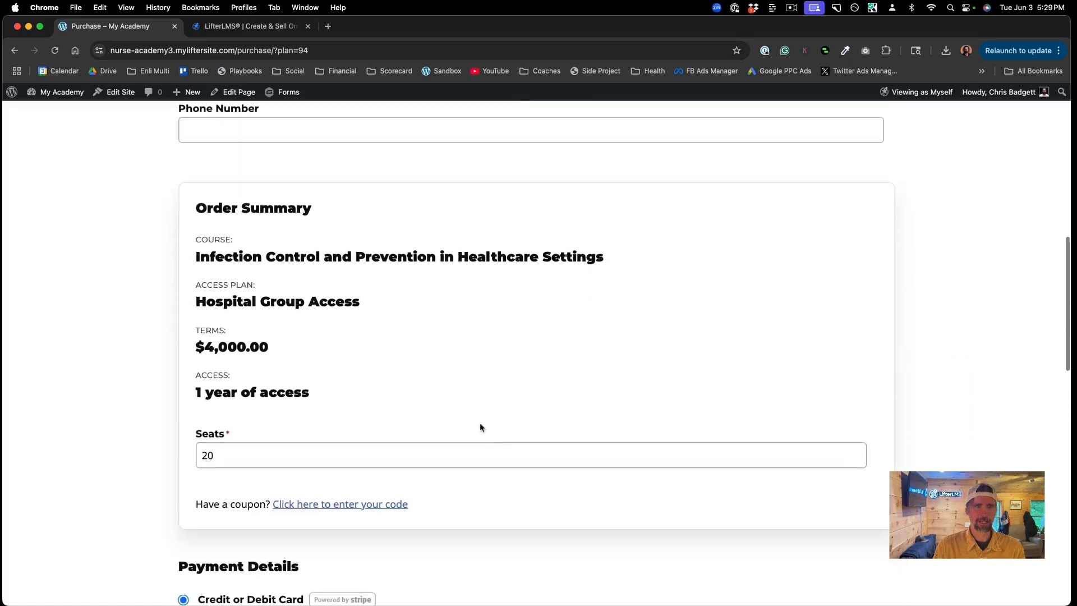
{"action": "scroll", "coordinate": [416, 287], "scroll_direction": "up", "scroll_amount": 3}
{"action": "scroll", "coordinate": [415, 284], "scroll_direction": "up", "scroll_amount": 3}
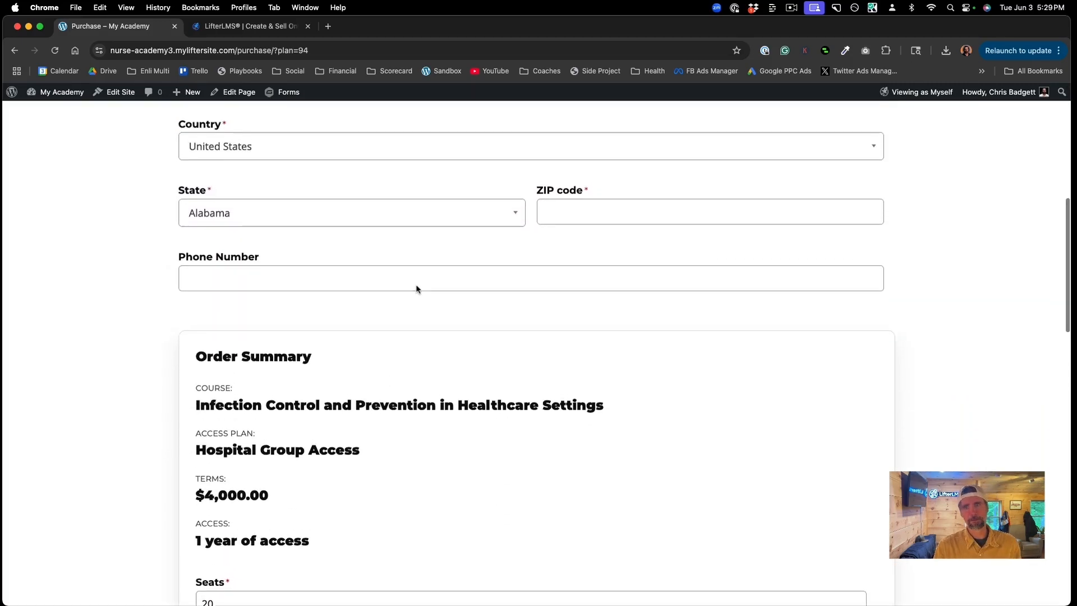
{"action": "scroll", "coordinate": [416, 285], "scroll_direction": "down", "scroll_amount": 6}
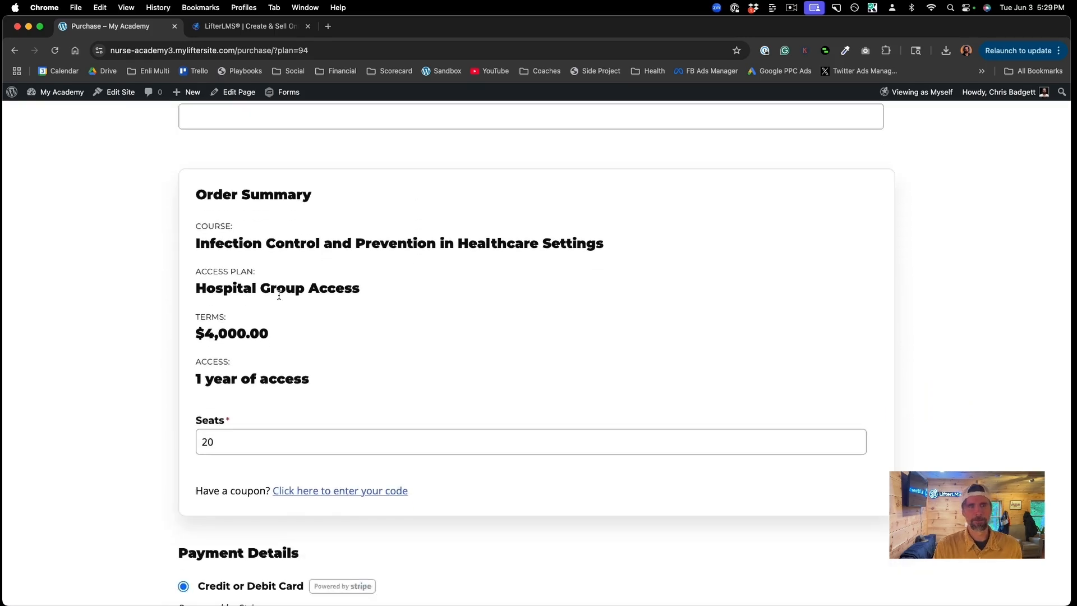
{"action": "scroll", "coordinate": [380, 350], "scroll_direction": "down", "scroll_amount": 3}
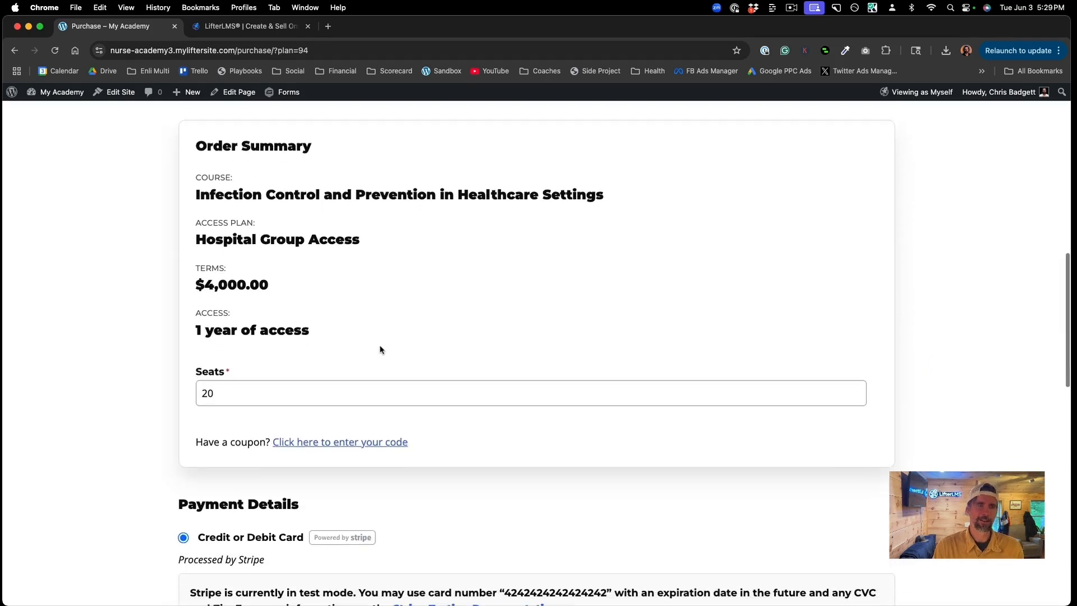
{"action": "left_click_drag", "start_coordinate": [271, 255], "coordinate": [187, 254]}
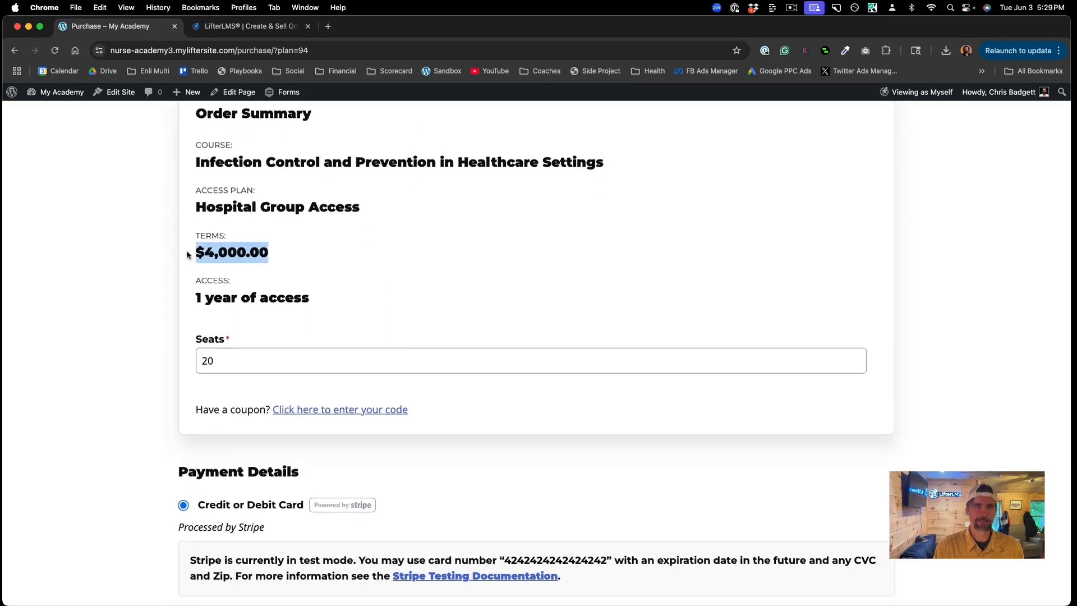
{"action": "scroll", "coordinate": [409, 346], "scroll_direction": "down", "scroll_amount": 10}
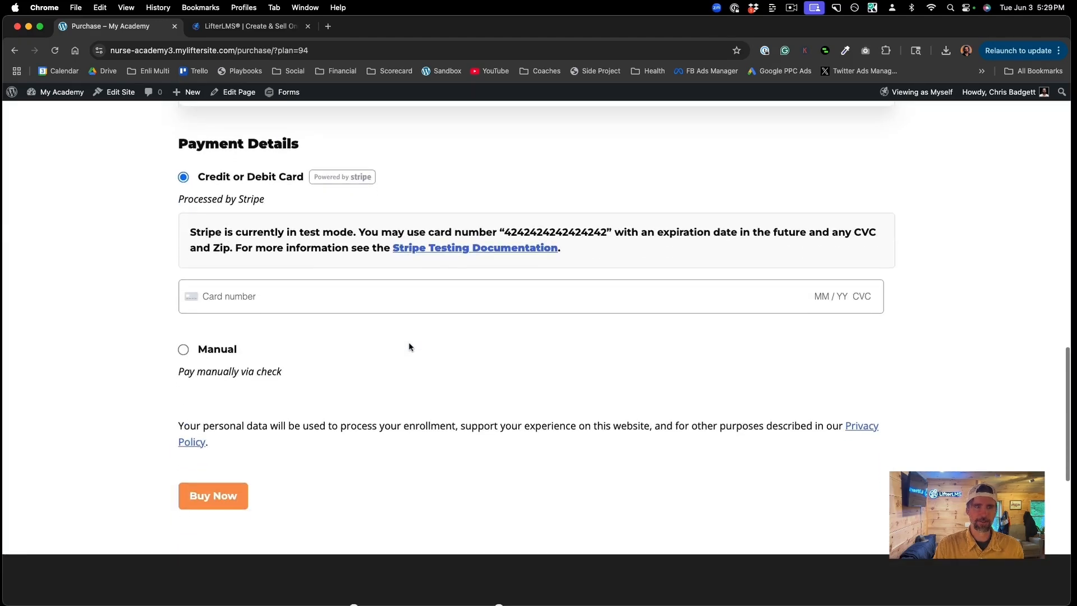
{"action": "scroll", "coordinate": [409, 346], "scroll_direction": "up", "scroll_amount": 15}
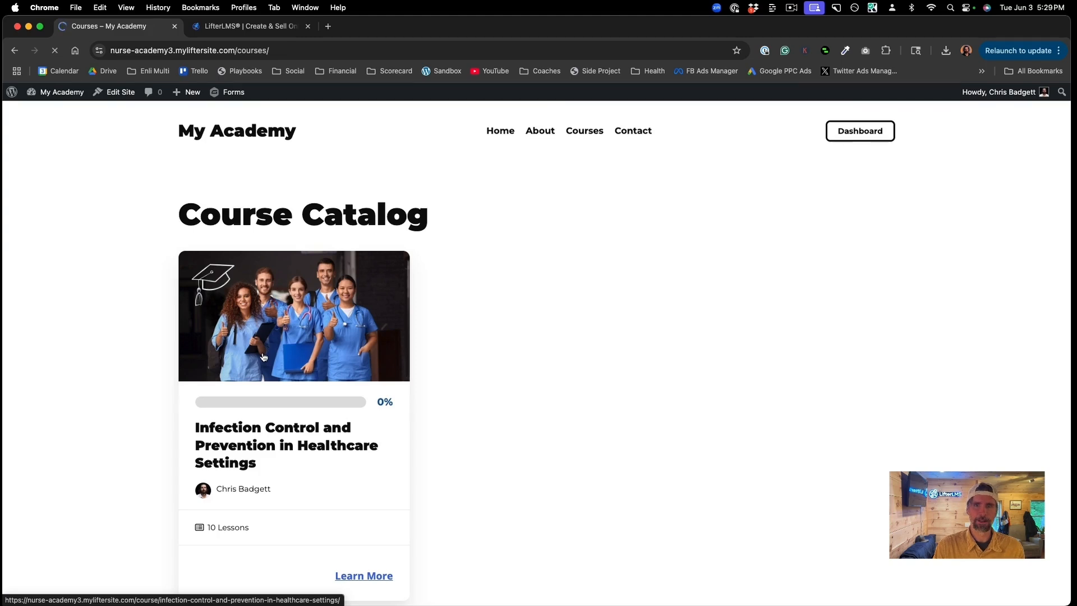
Step: Open Infection Control from the catalog, review its pricing and Certification Test, then go to the admin Dashboard
{"action": "left_click", "coordinate": [263, 357]}
{"action": "scroll", "coordinate": [736, 474], "scroll_direction": "down", "scroll_amount": 6}
{"action": "scroll", "coordinate": [736, 477], "scroll_direction": "down", "scroll_amount": 5}
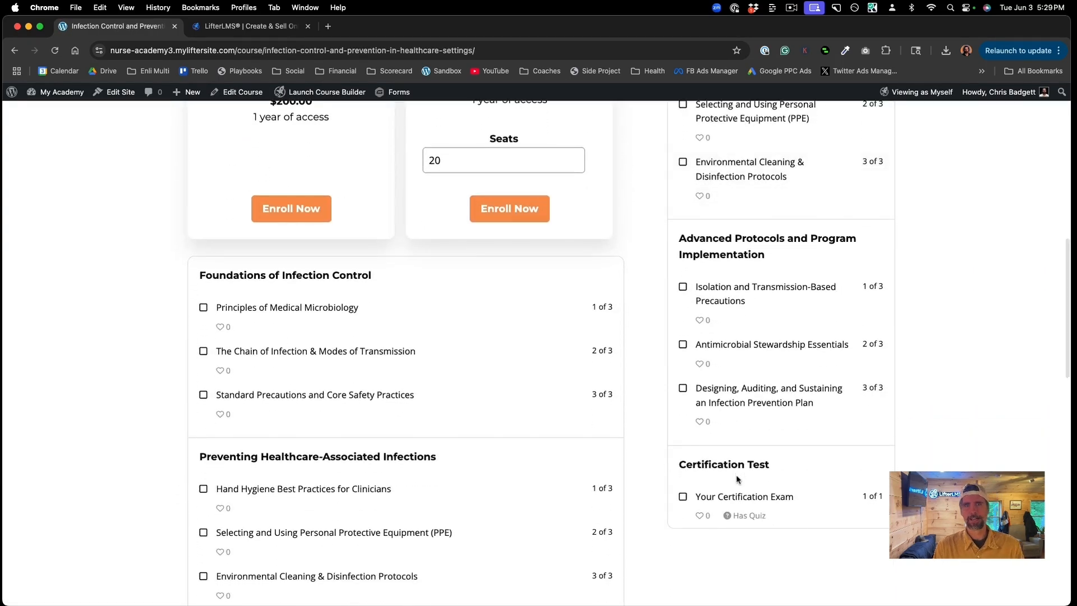
{"action": "scroll", "coordinate": [736, 475], "scroll_direction": "up", "scroll_amount": 4}
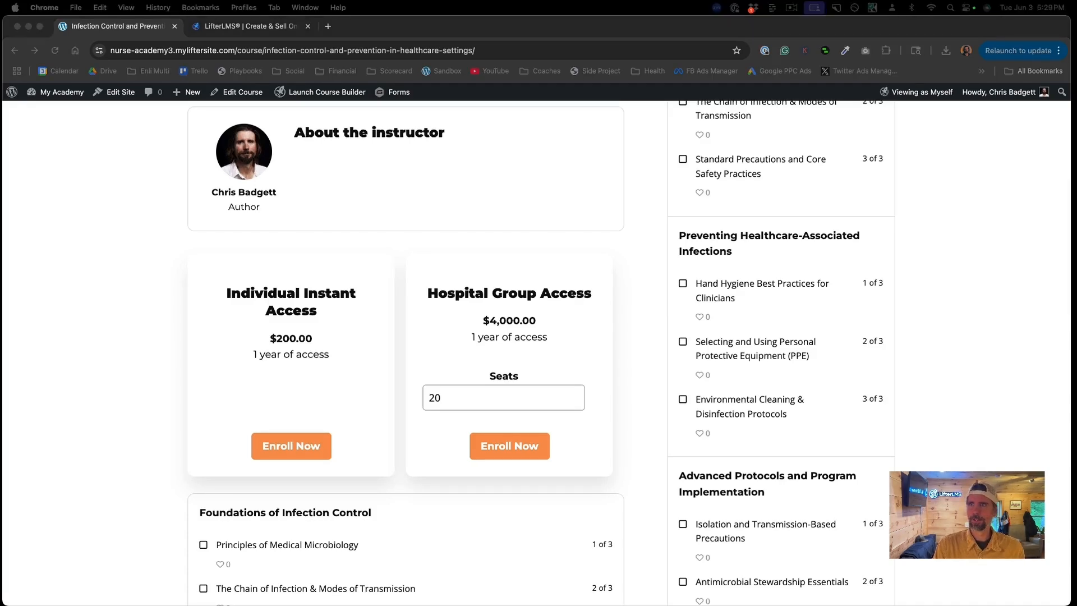
{"action": "left_click", "coordinate": [64, 94]}
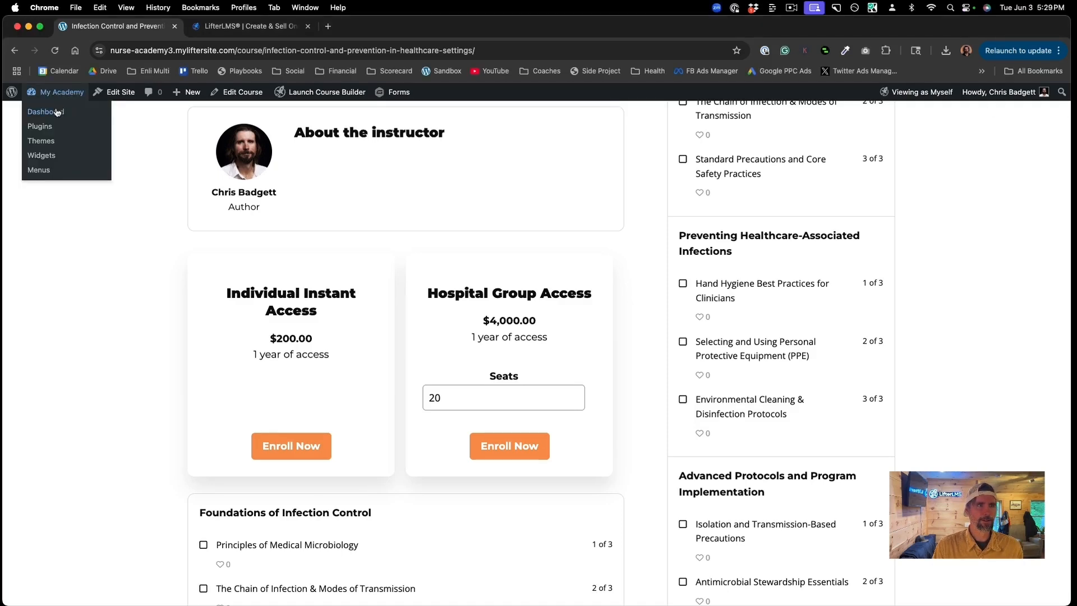
{"action": "left_click", "coordinate": [58, 112]}
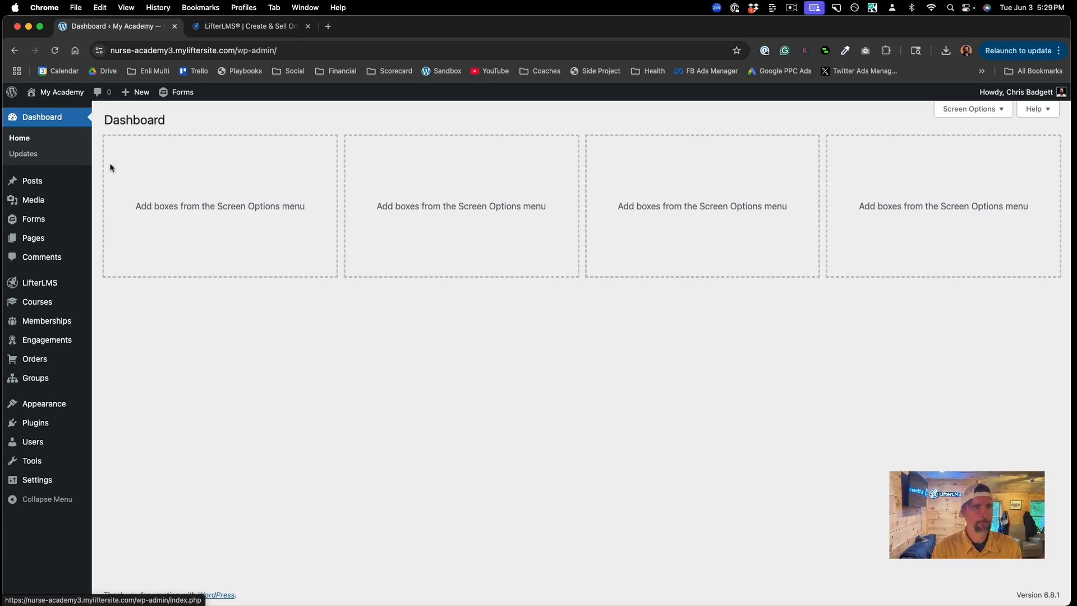
Step: Go to Engagements > Certificates and add a new certificate template
{"action": "mouse_move", "coordinate": [74, 404]}
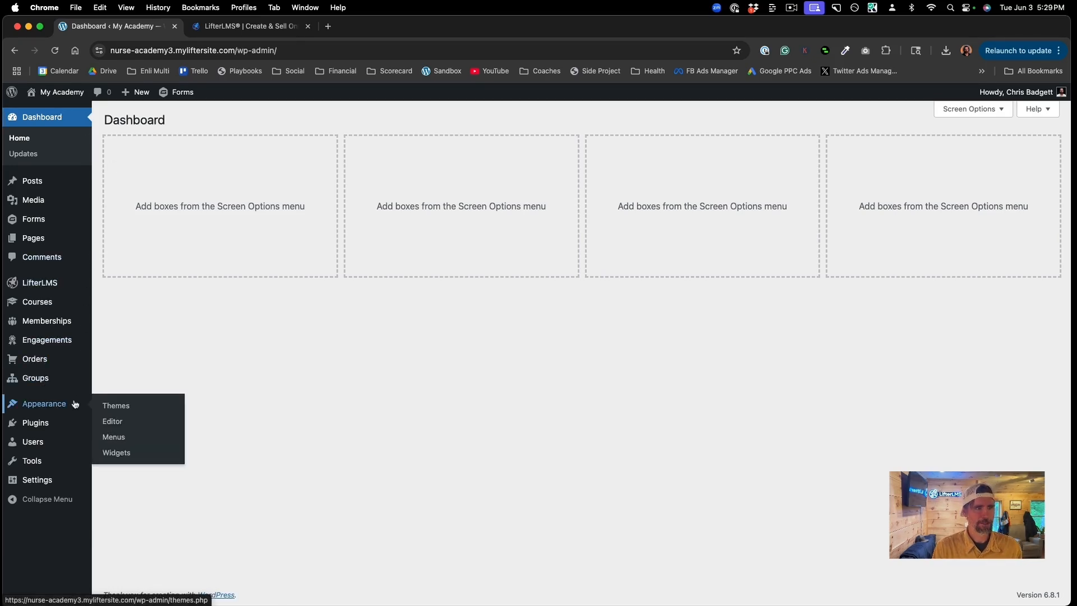
{"action": "mouse_move", "coordinate": [60, 345]}
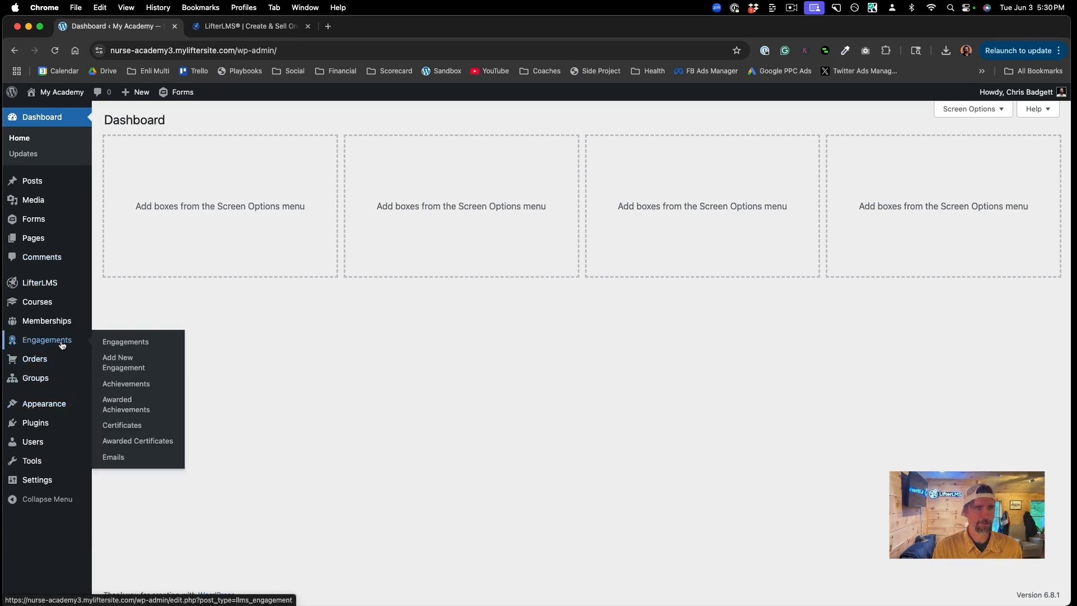
{"action": "left_click", "coordinate": [121, 426]}
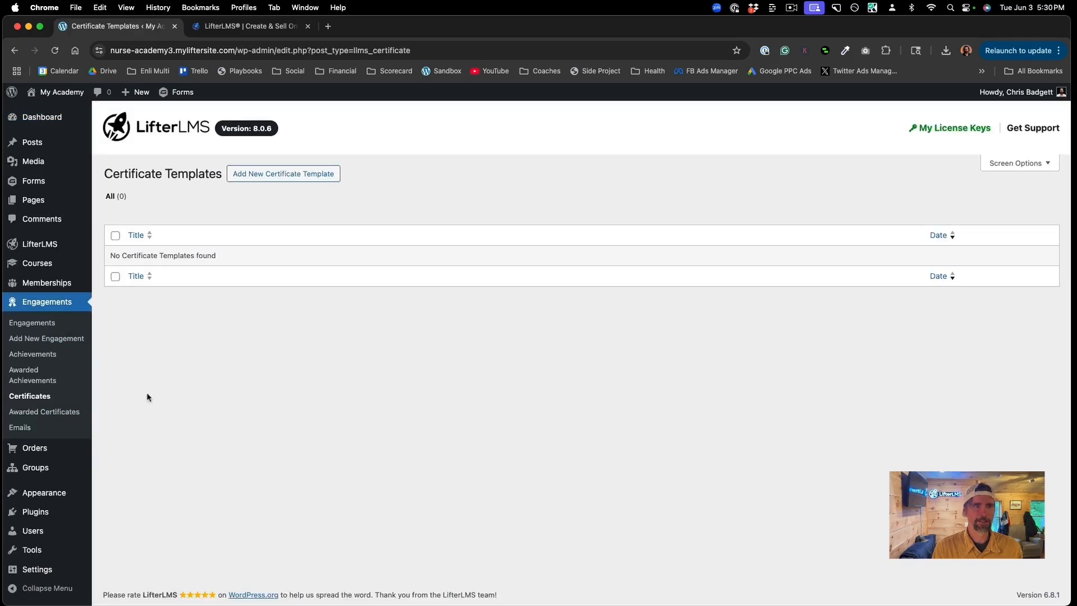
{"action": "left_click", "coordinate": [256, 174]}
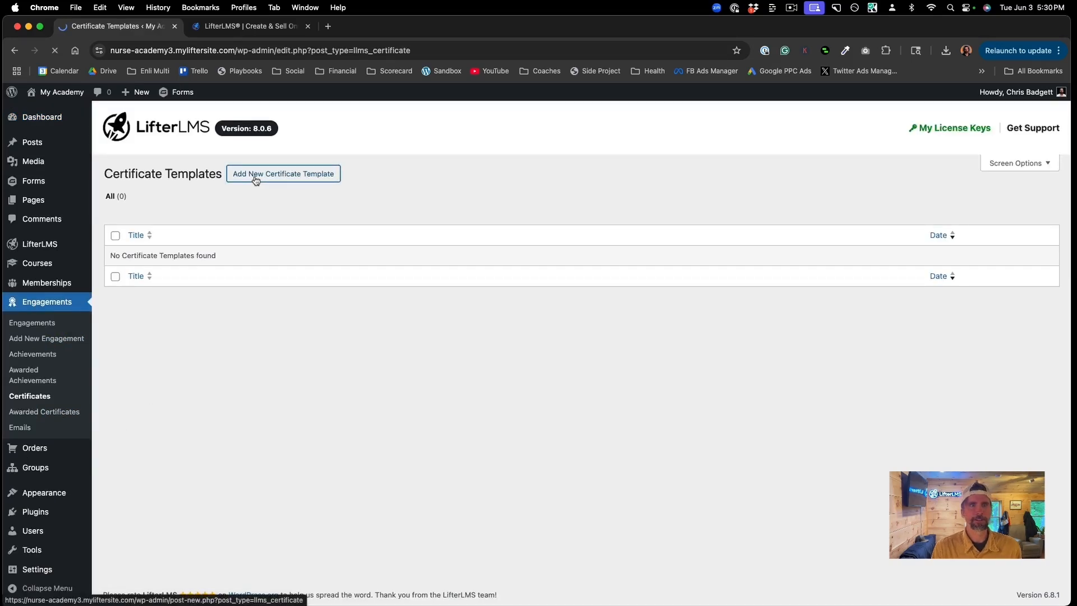
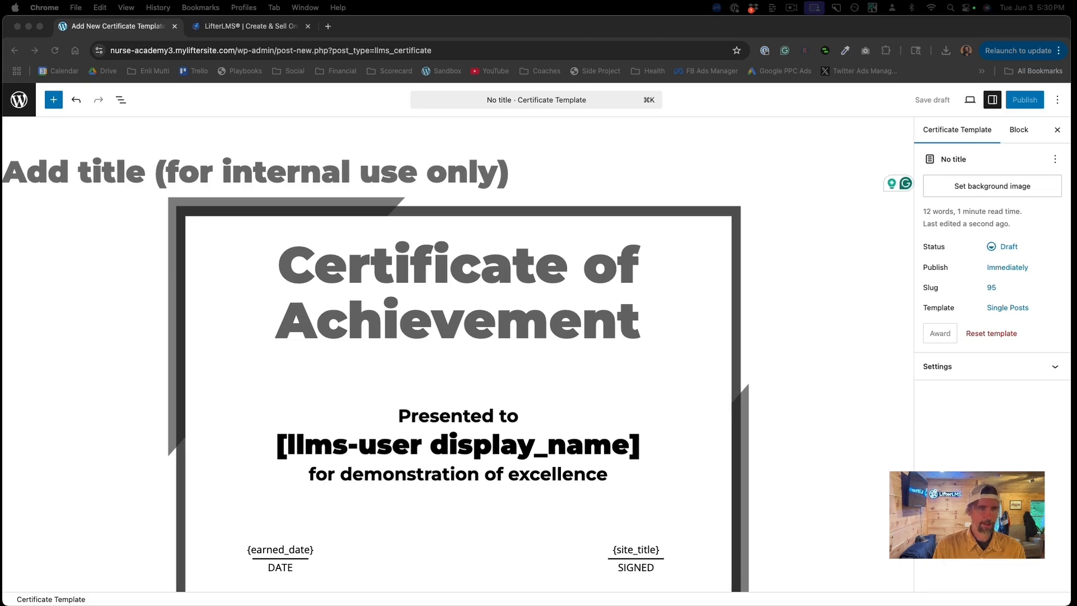
Step: Title the template with the pasted course name plus ' - Certificate' and save it as a draft
{"action": "left_click", "coordinate": [59, 169]}
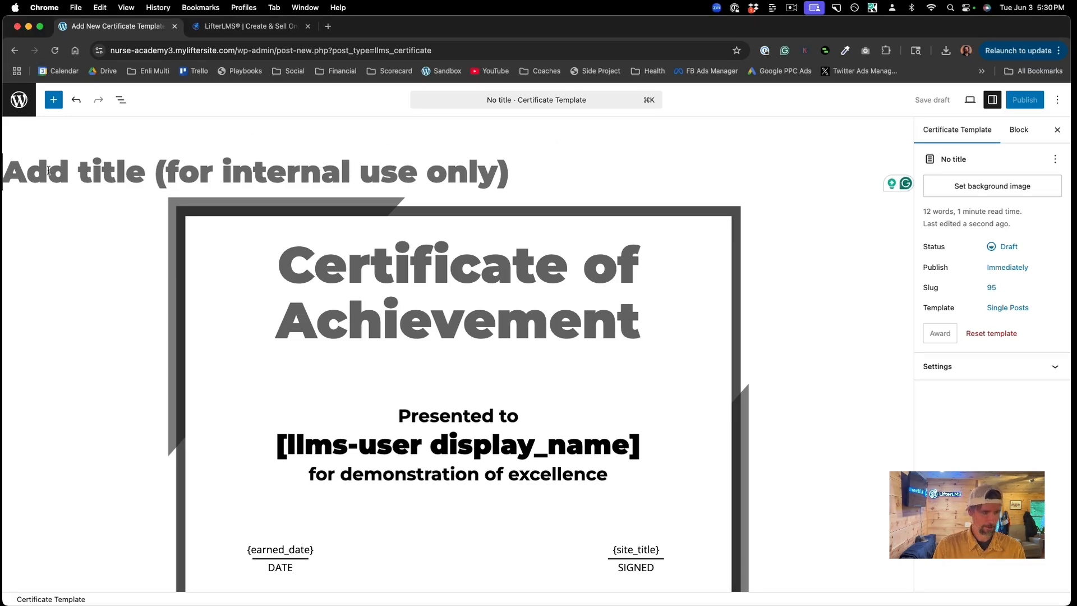
{"action": "type", "text": "Infection Control and Prevention in Healthcare Settings"}
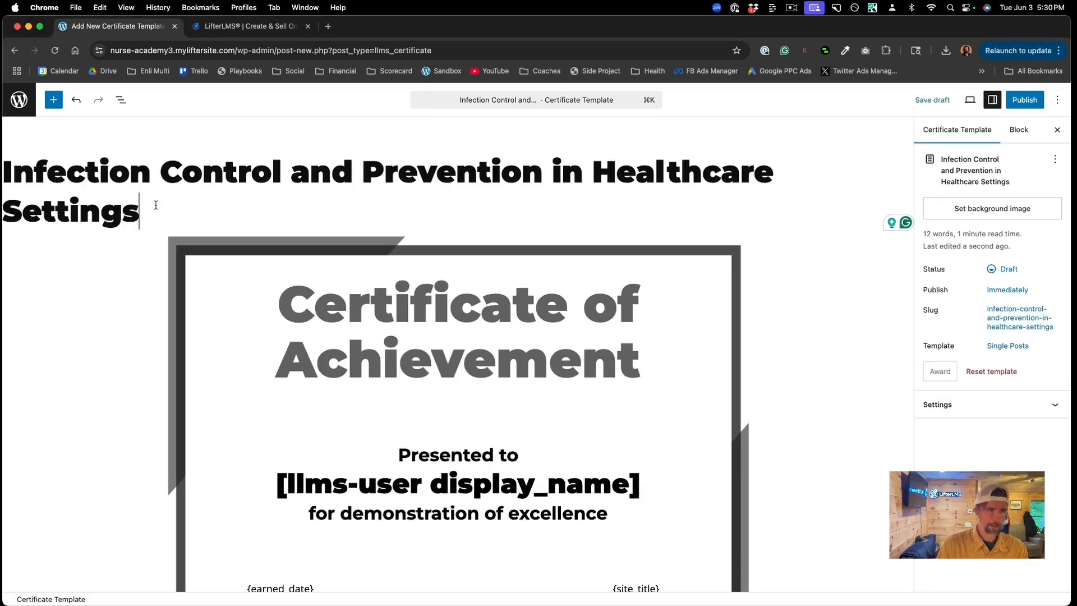
{"action": "type", "text": "- C"}
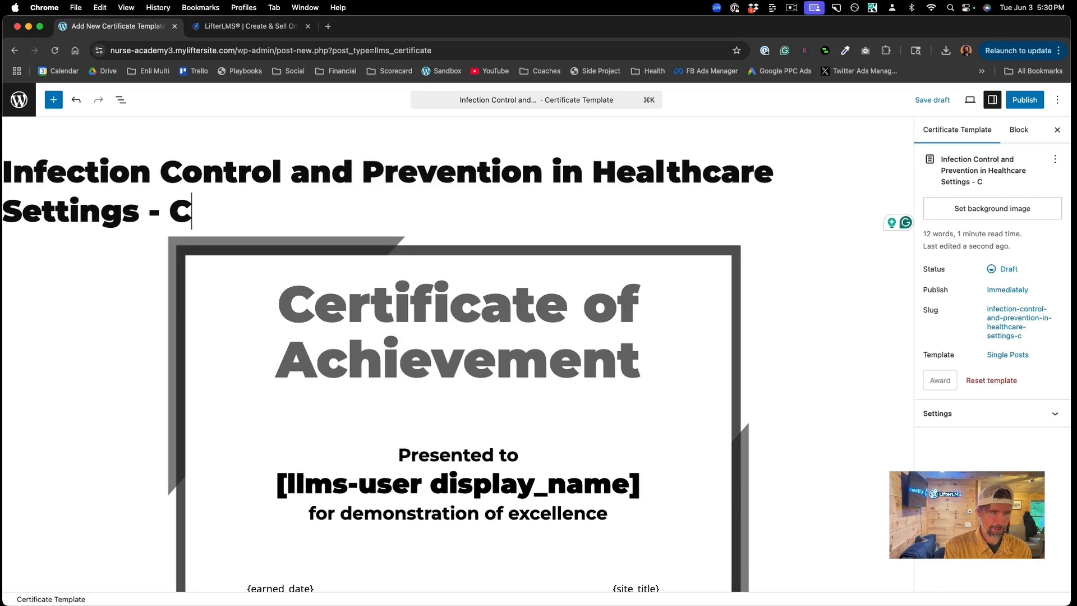
{"action": "type", "text": "ertific"}
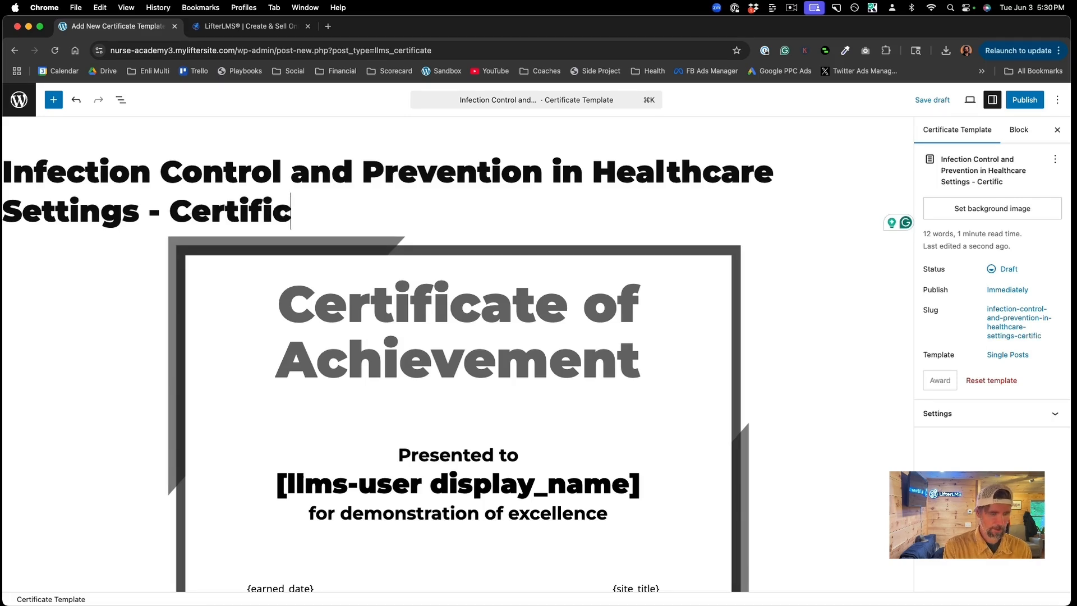
{"action": "type", "text": "ate"}
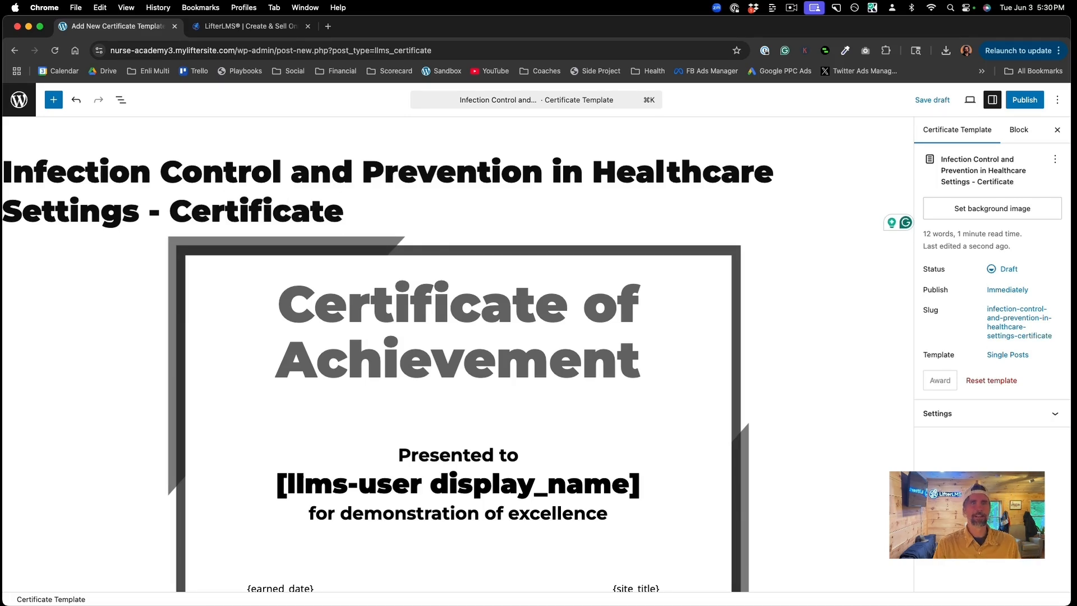
{"action": "left_click_drag", "start_coordinate": [343, 211], "coordinate": [6, 166]}
{"action": "scroll", "coordinate": [509, 368], "scroll_direction": "down", "scroll_amount": 4}
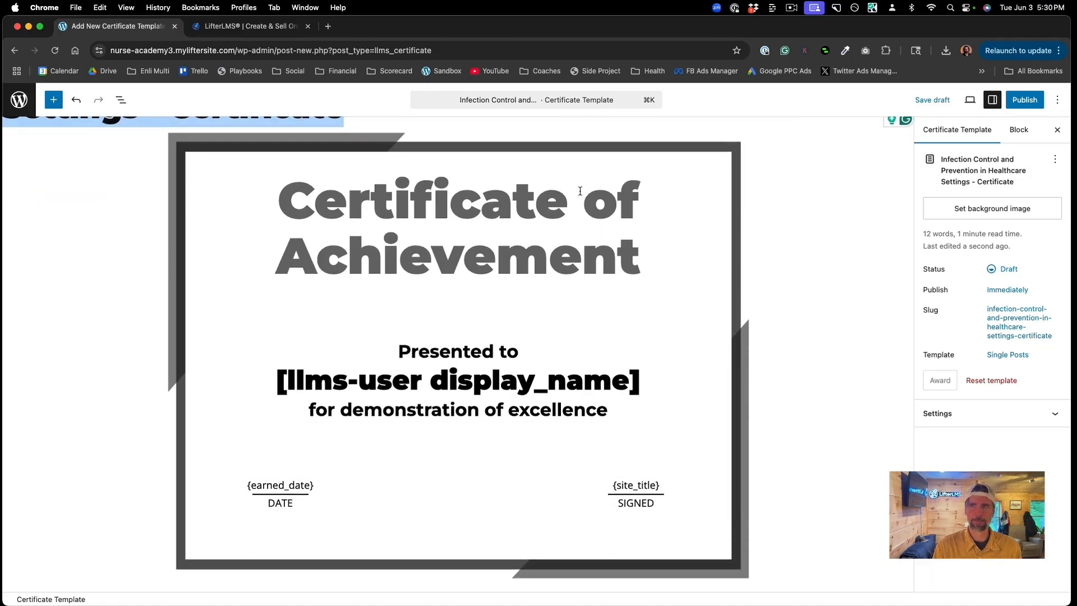
{"action": "left_click", "coordinate": [927, 99]}
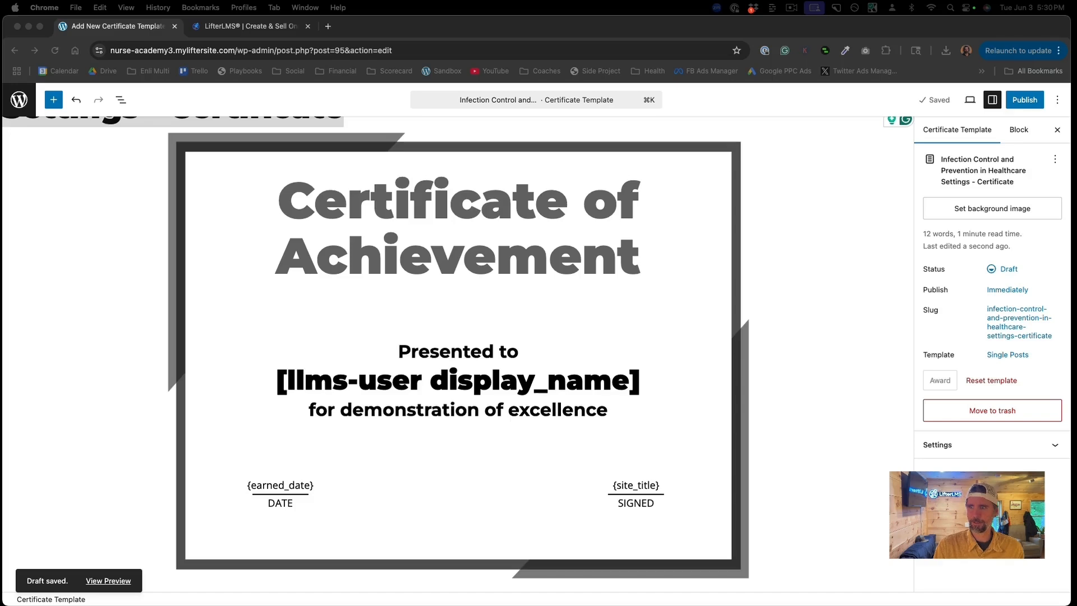
{"action": "left_click", "coordinate": [424, 235]}
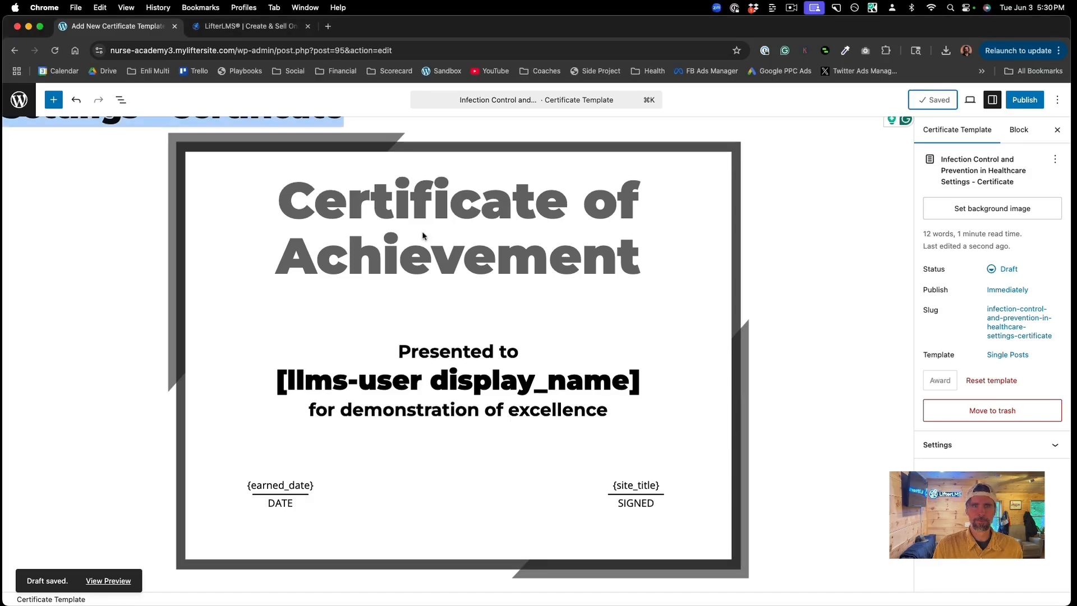
Step: Retype the certificate heading as 'Certificate of Achievement' and select the display_name shortcode below it
{"action": "left_click", "coordinate": [312, 201]}
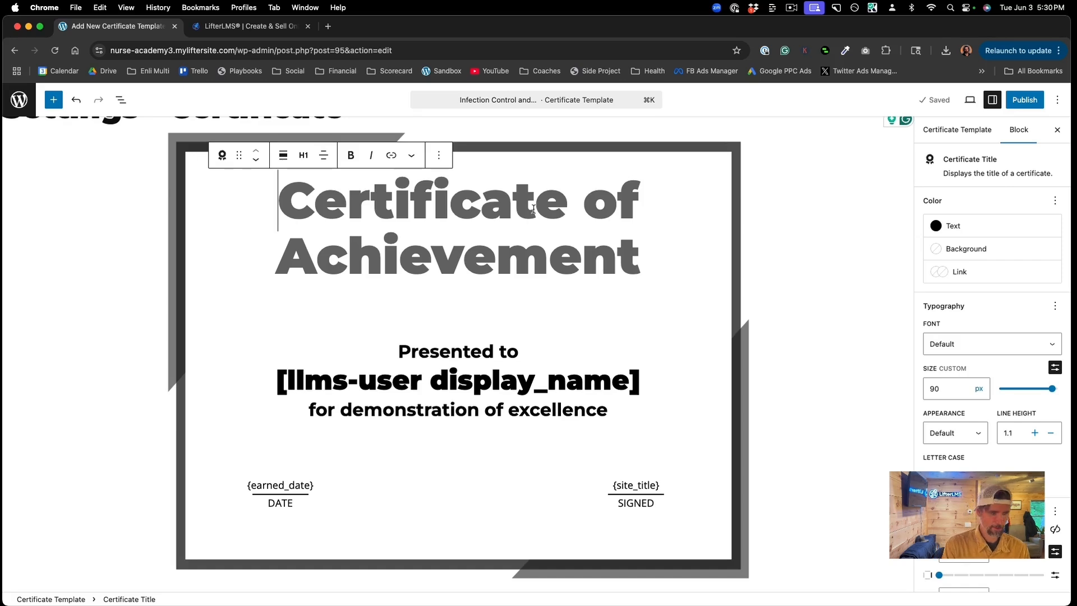
{"action": "type", "text": "Certi"}
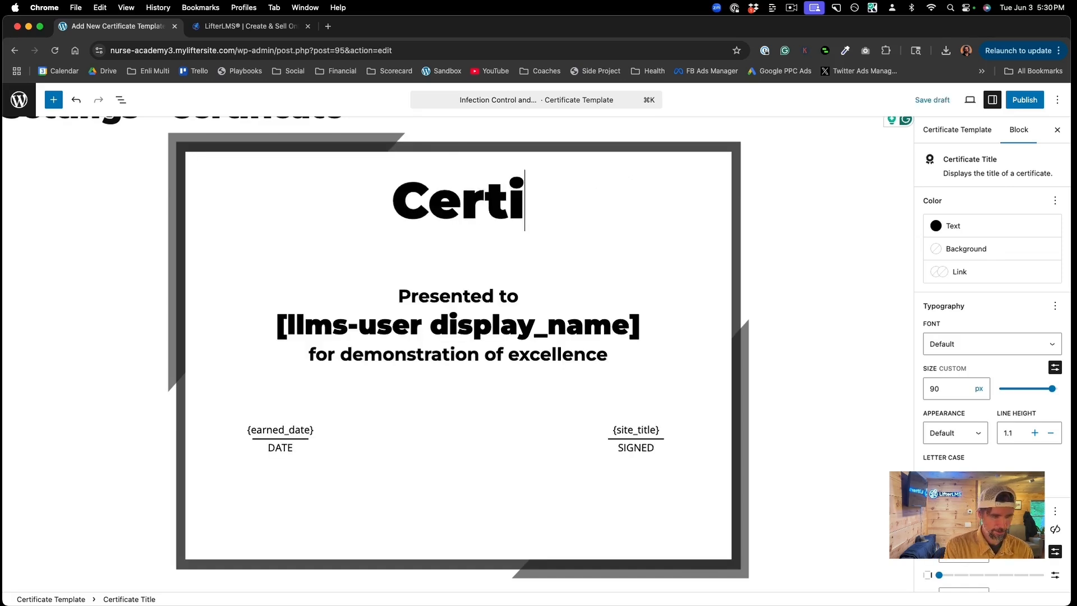
{"action": "type", "text": "ficate"}
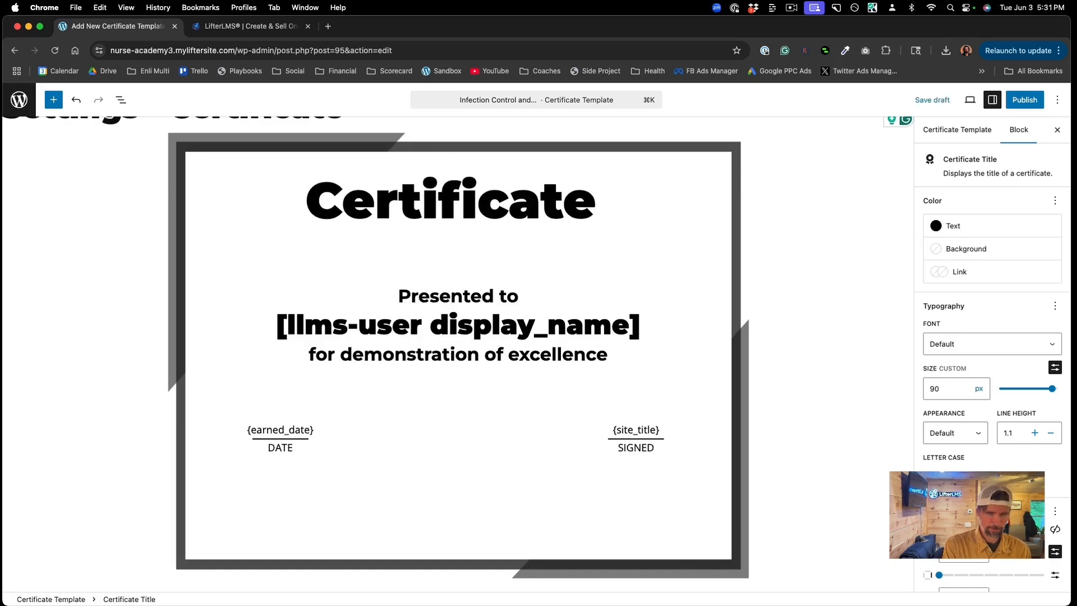
{"action": "type", "text": " of Ach"}
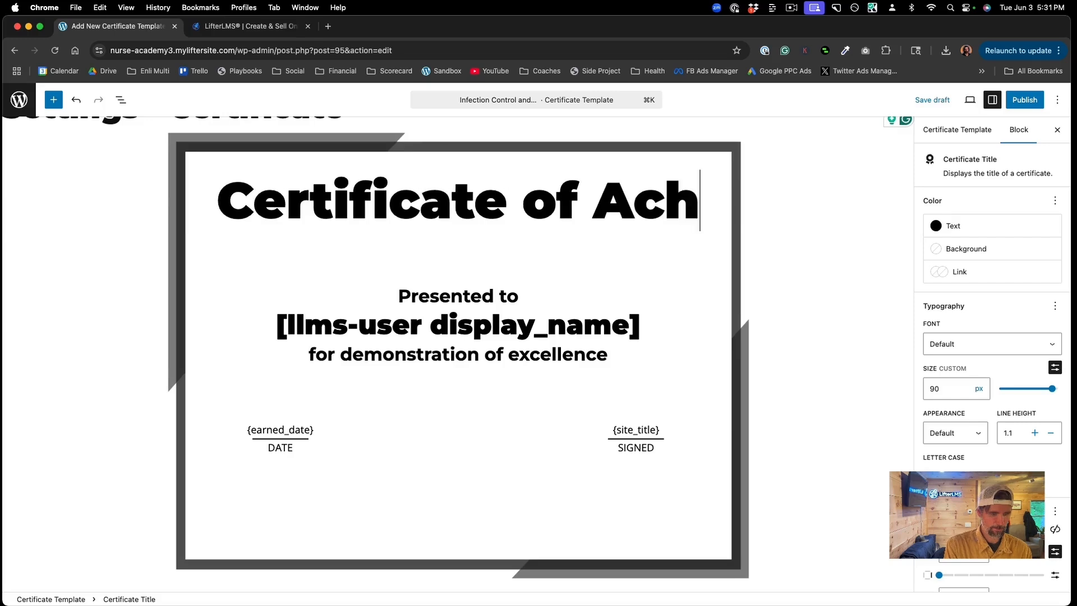
{"action": "type", "text": "ievement"}
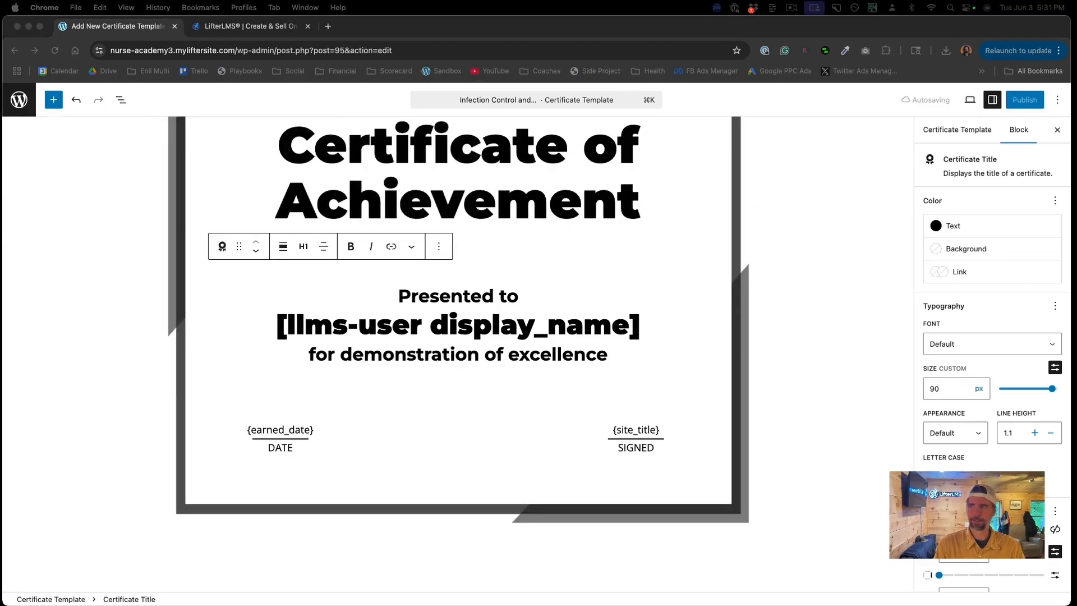
{"action": "left_click", "coordinate": [647, 334]}
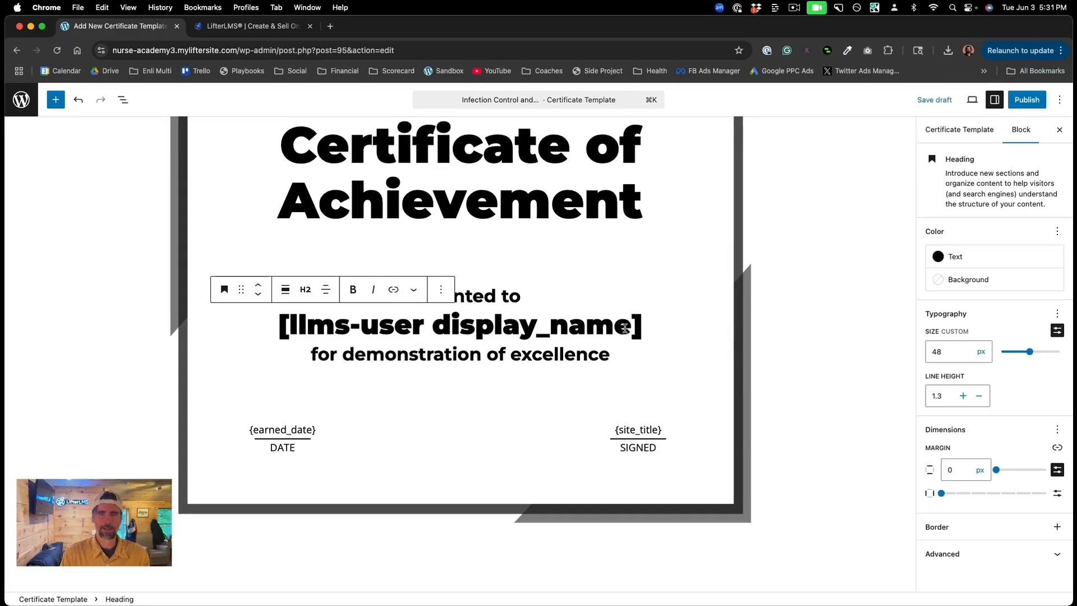
{"action": "left_click_drag", "start_coordinate": [639, 326], "coordinate": [281, 328]}
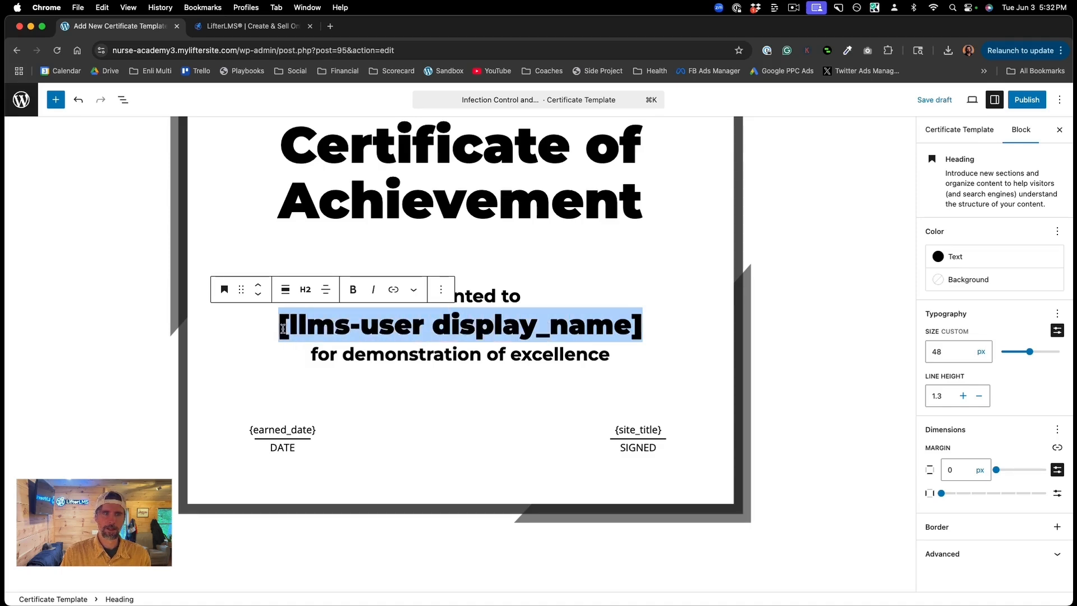
Step: Replace the display_name shortcode with the {first_name} and {last_name} merge codes
{"action": "key", "text": "BackSpace"}
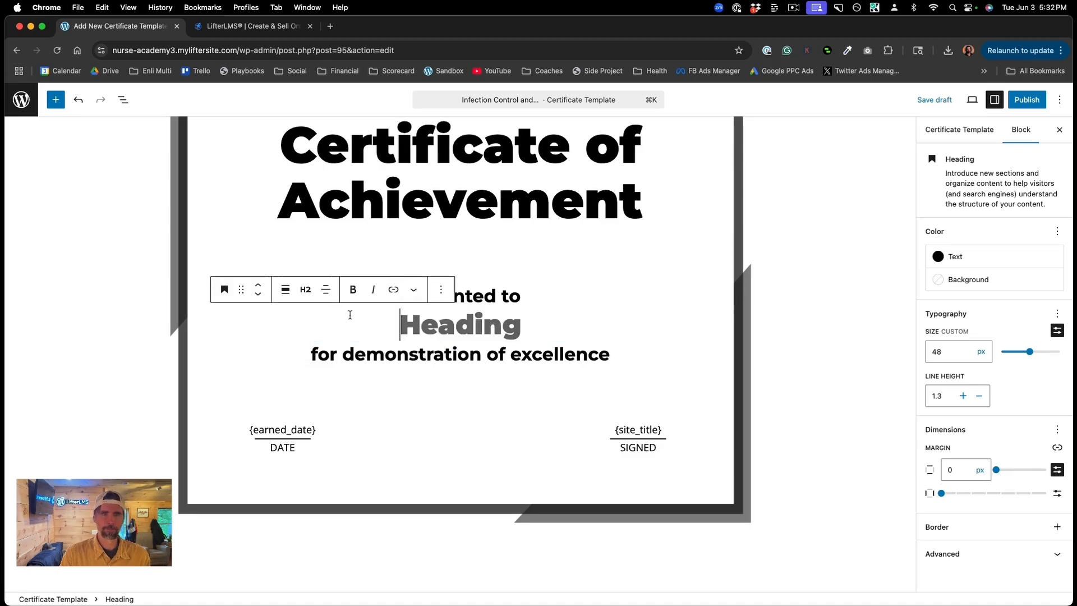
{"action": "left_click", "coordinate": [415, 291]}
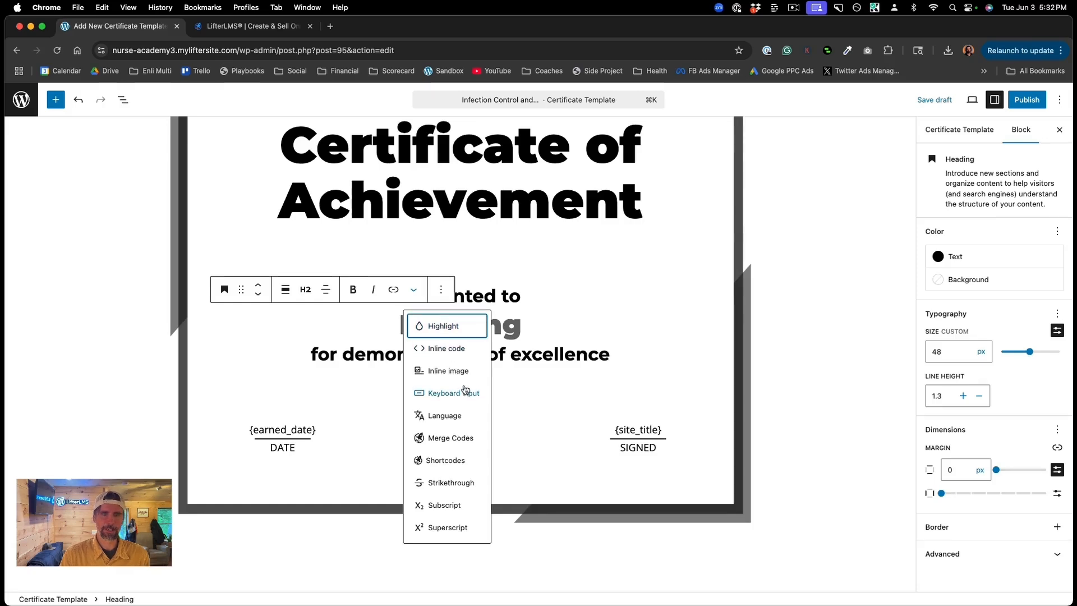
{"action": "scroll", "coordinate": [465, 389], "scroll_direction": "down", "scroll_amount": 3}
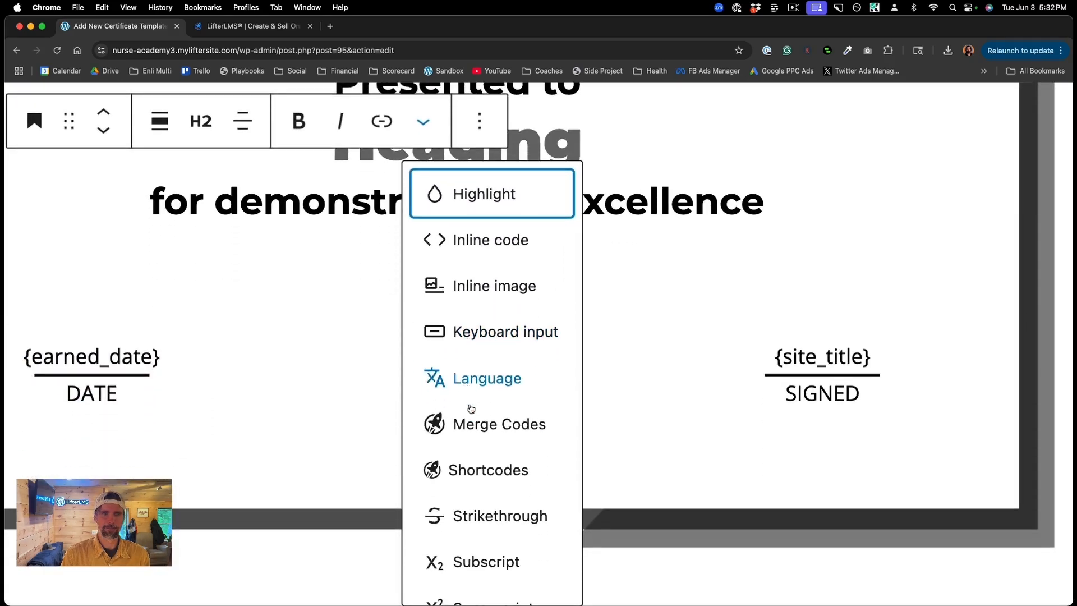
{"action": "left_click", "coordinate": [473, 427]}
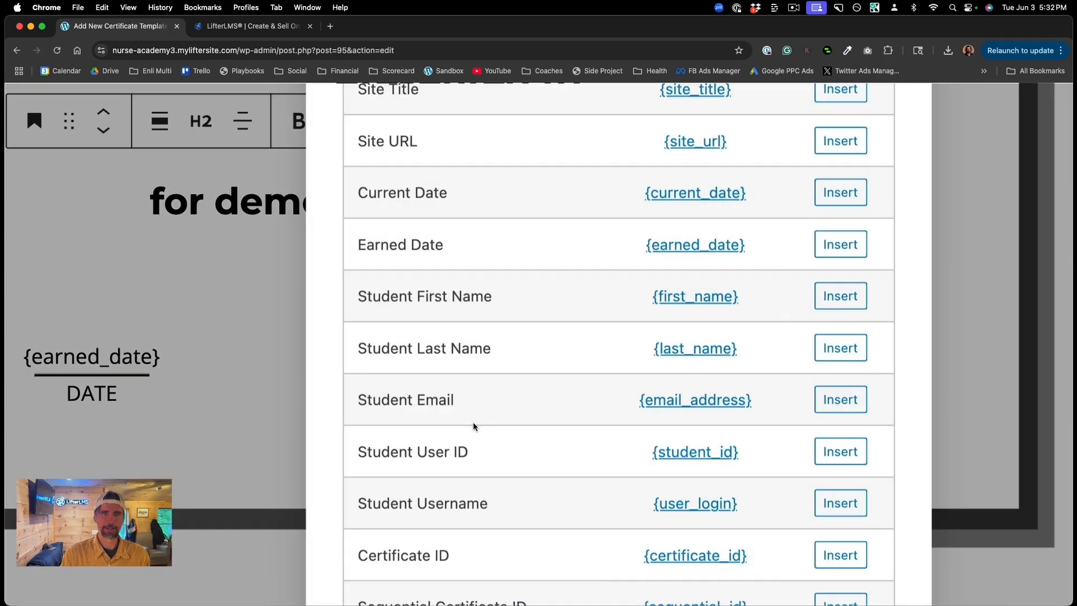
{"action": "left_click", "coordinate": [839, 297]}
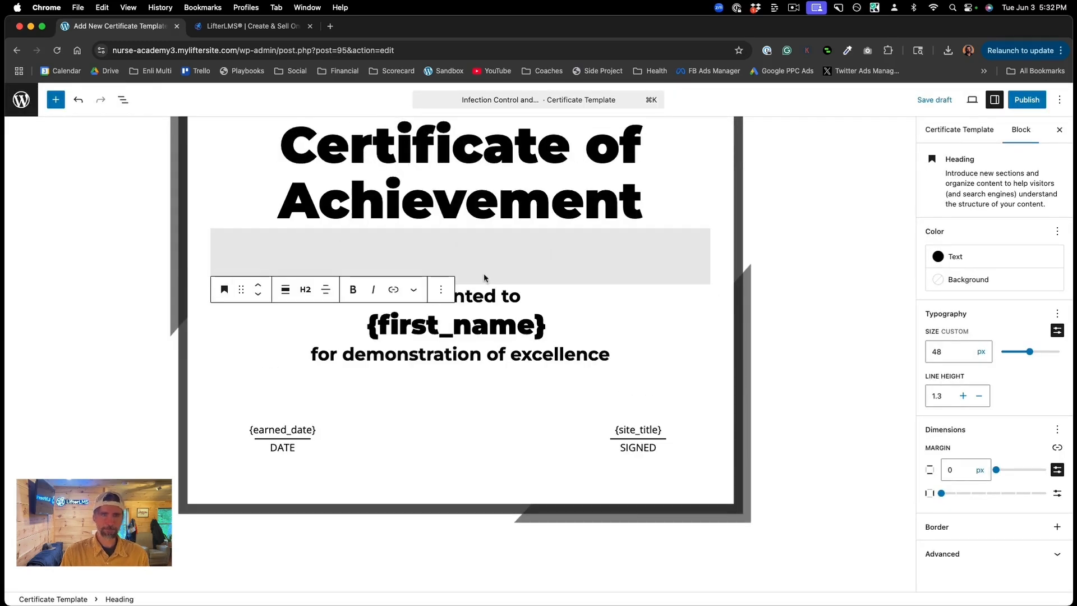
{"action": "left_click", "coordinate": [415, 290]}
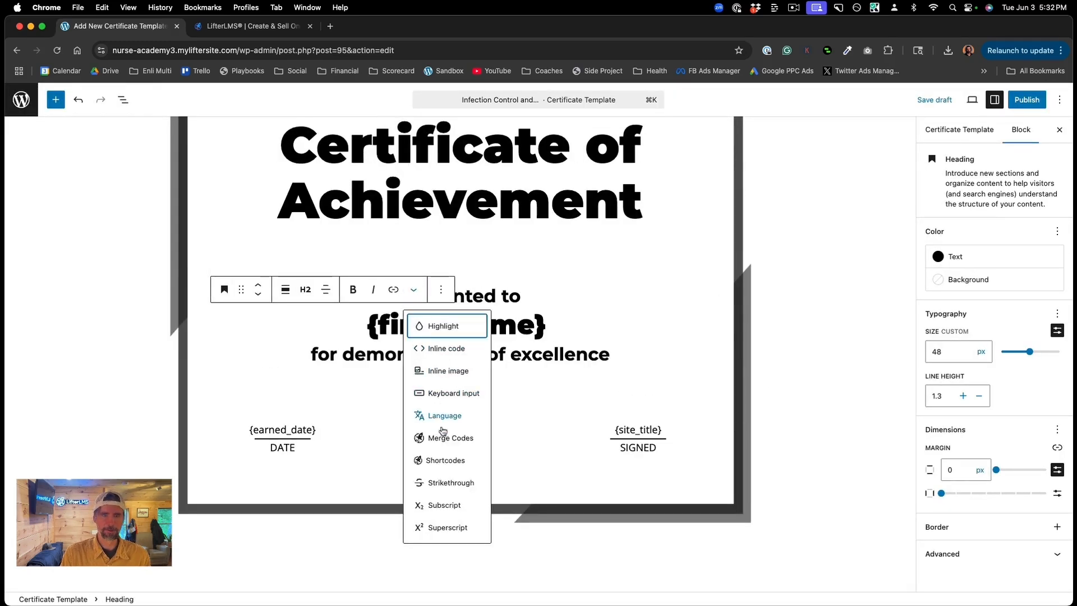
{"action": "left_click", "coordinate": [441, 433]}
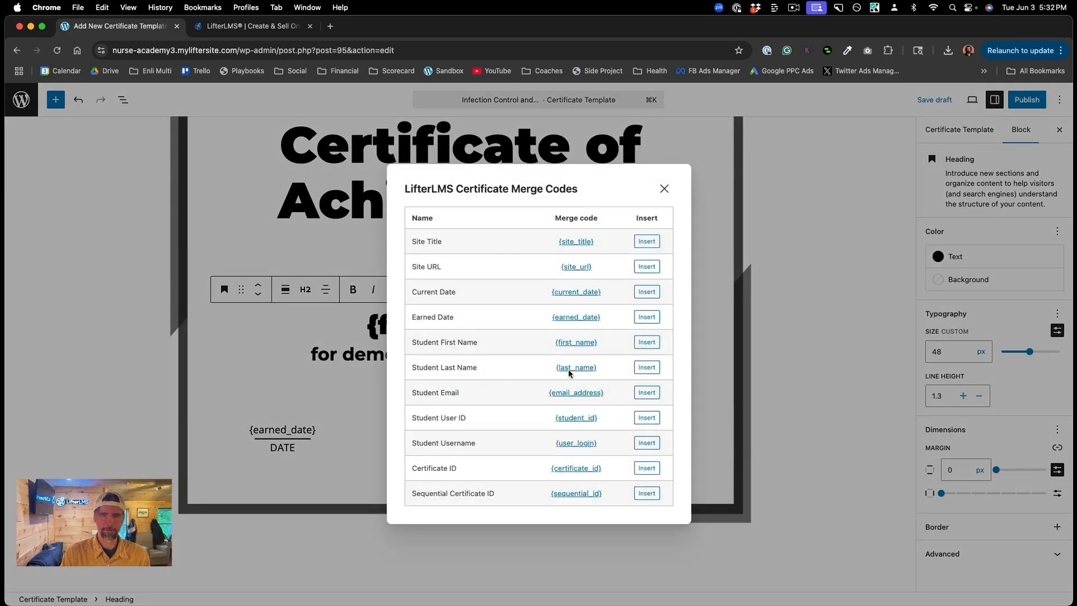
{"action": "left_click", "coordinate": [647, 367]}
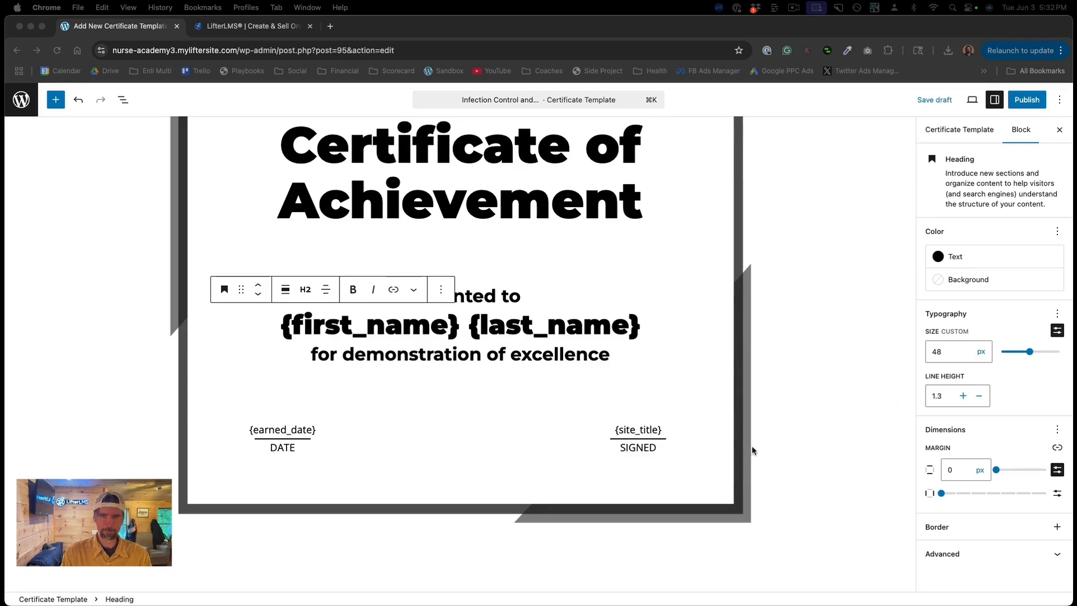
Step: Paste the 5 credit hours Infection Control description over the demonstration of excellence line
{"action": "left_click", "coordinate": [611, 351]}
{"action": "left_click_drag", "start_coordinate": [610, 352], "coordinate": [296, 356]}
{"action": "type", "text": "for completing 5 credit hours in Infection Control and Prevention in Healthcare Settings"}
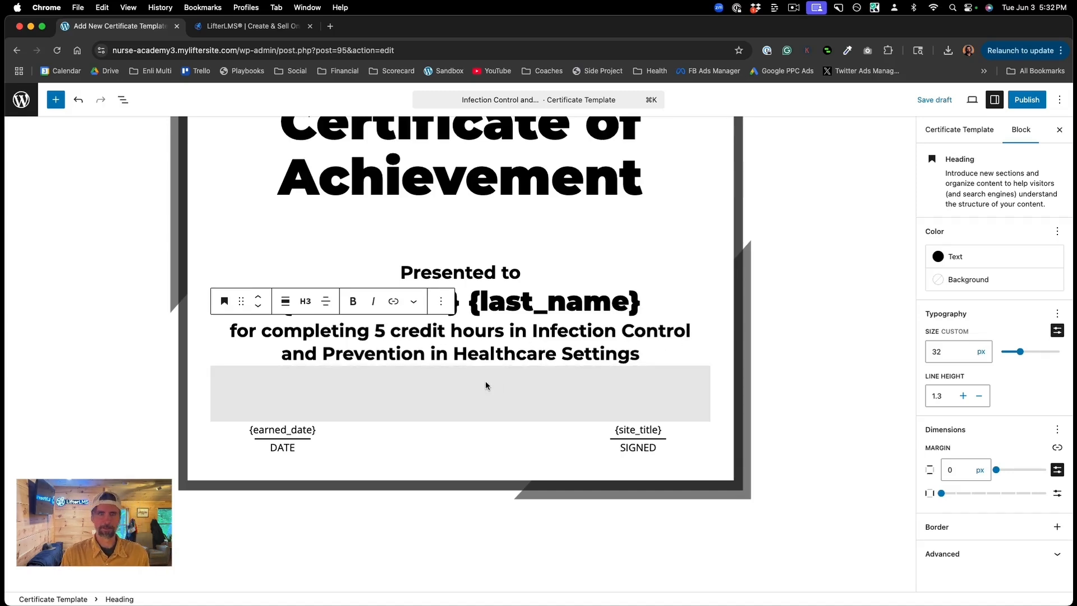
Step: Shrink the spacer under the description from 100 to 65 px and select the {site_title} text
{"action": "left_click", "coordinate": [486, 385]}
{"action": "left_click_drag", "start_coordinate": [460, 419], "coordinate": [461, 397]}
{"action": "left_click", "coordinate": [463, 412]}
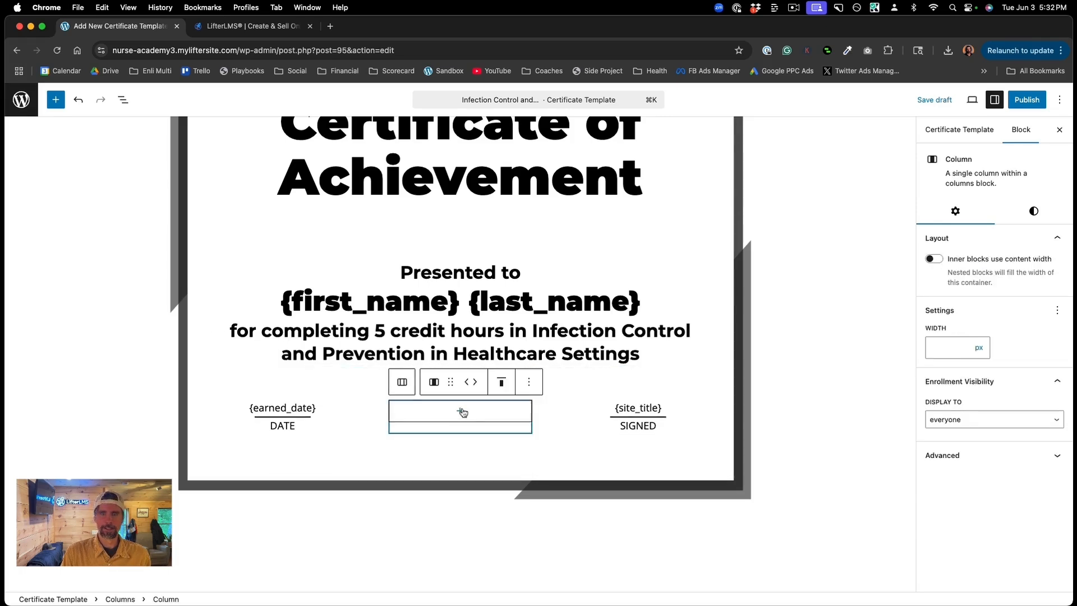
{"action": "left_click", "coordinate": [661, 408]}
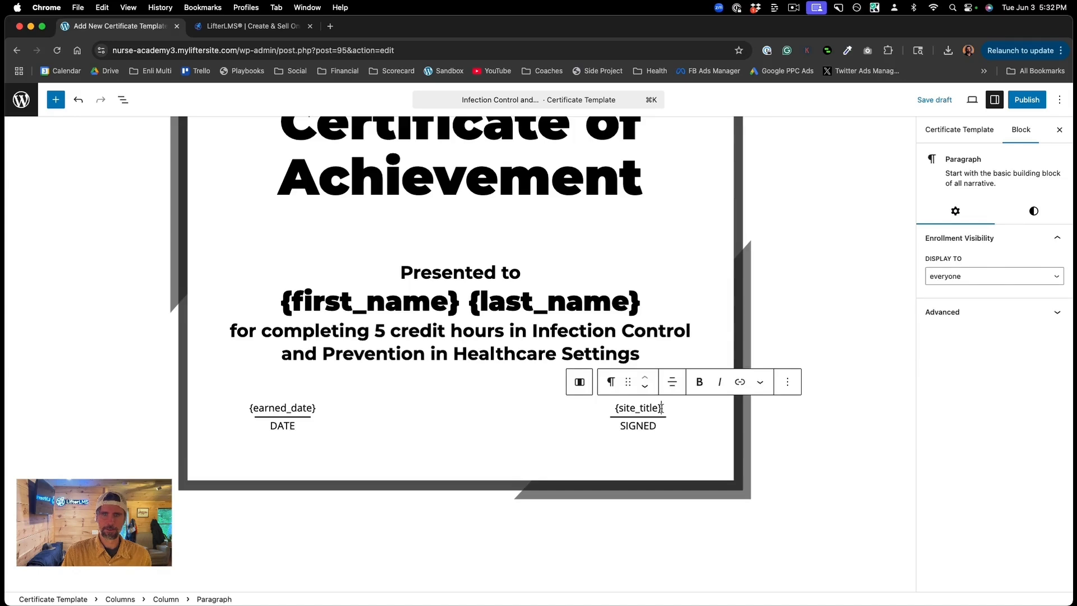
{"action": "left_click_drag", "start_coordinate": [662, 407], "coordinate": [615, 405]}
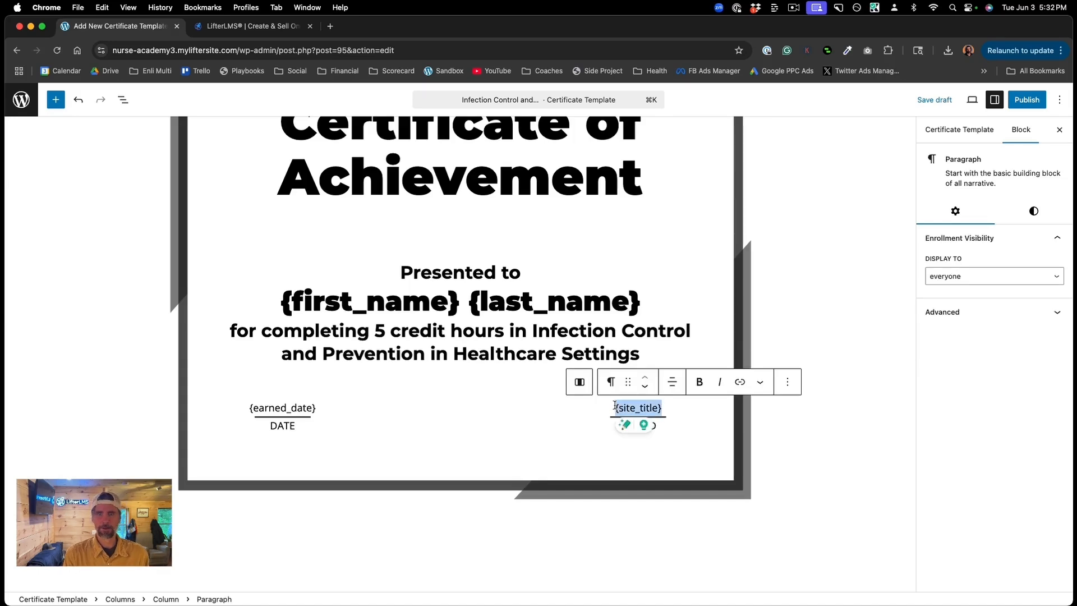
Step: Add an Image block above {site_title} and upload signature (1).png into it
{"action": "left_click", "coordinate": [124, 100]}
{"action": "left_click", "coordinate": [96, 339]}
{"action": "left_click", "coordinate": [189, 335]}
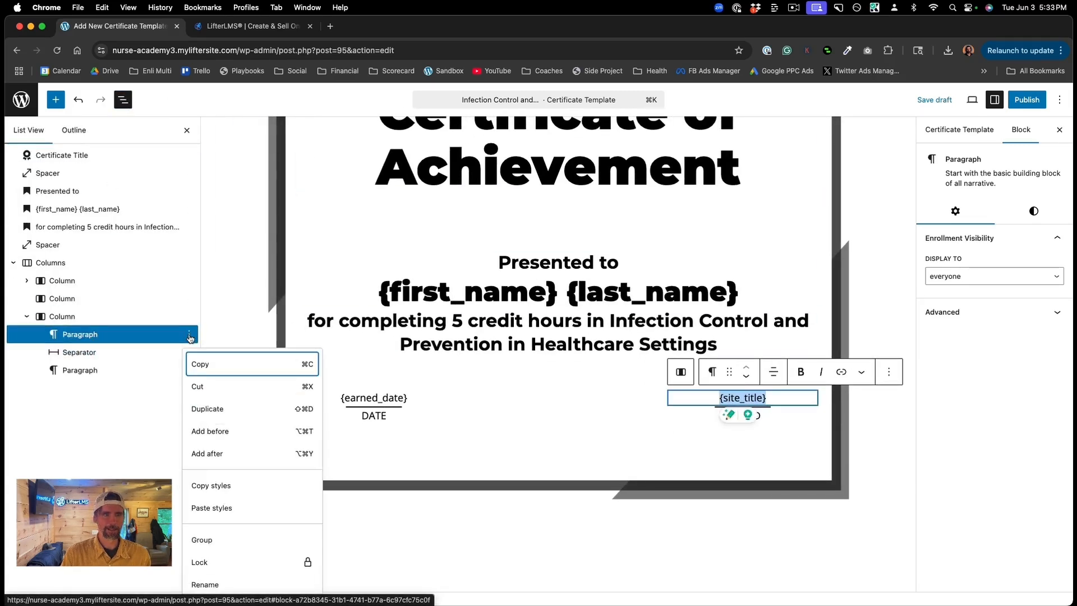
{"action": "left_click", "coordinate": [204, 430]}
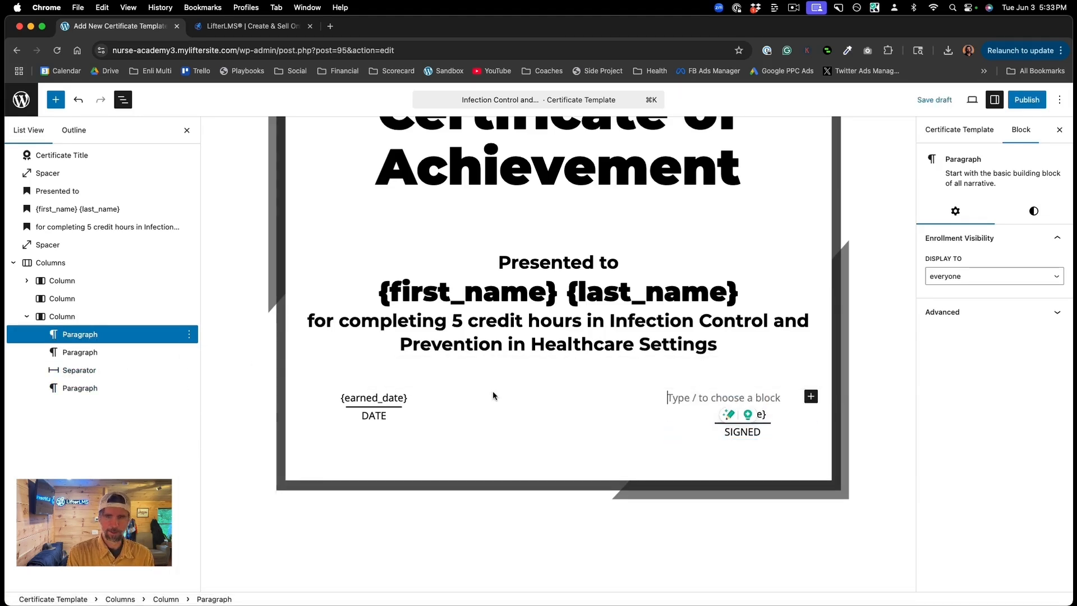
{"action": "type", "text": "/"}
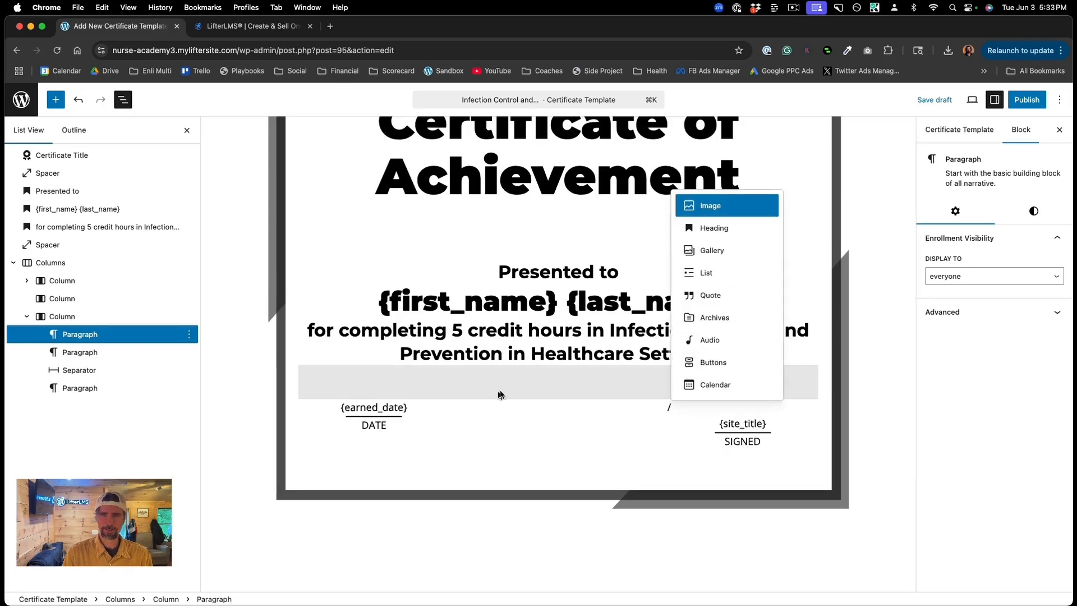
{"action": "left_click", "coordinate": [711, 203]}
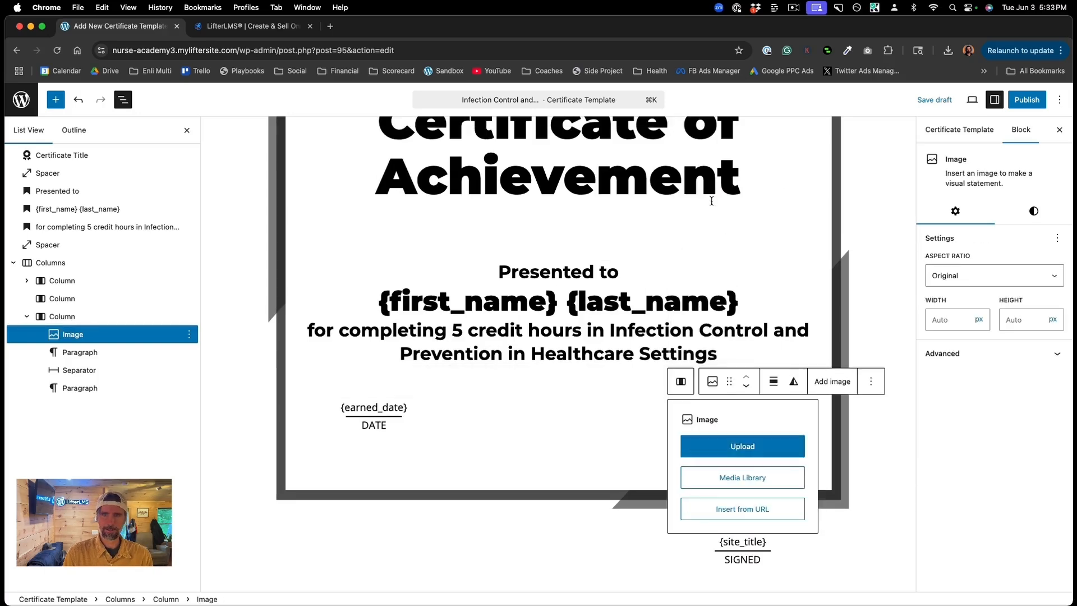
{"action": "left_click", "coordinate": [741, 447]}
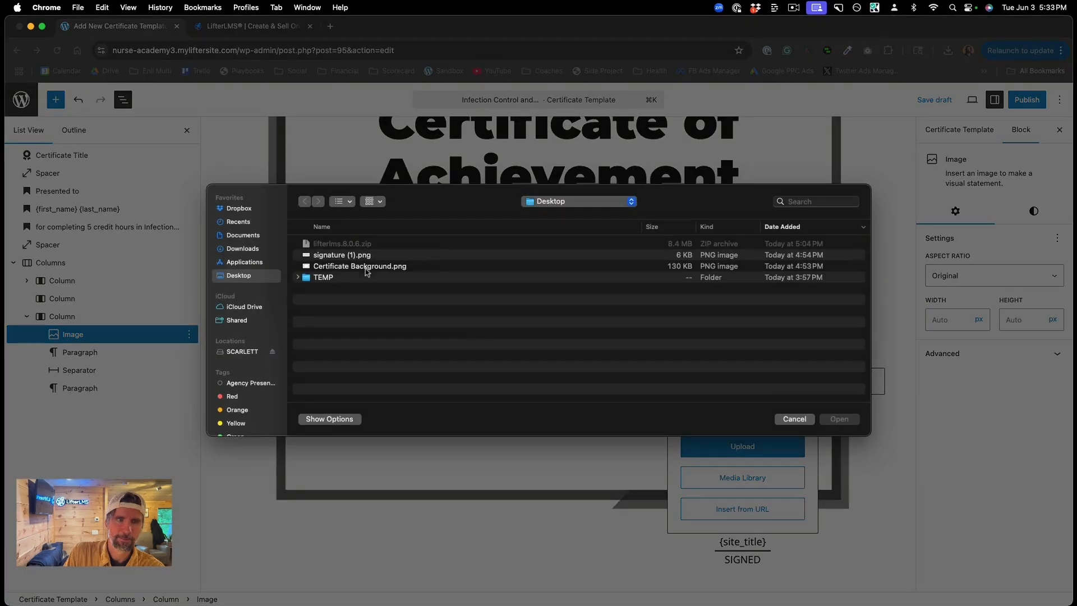
{"action": "left_click", "coordinate": [351, 255]}
{"action": "left_click", "coordinate": [843, 424]}
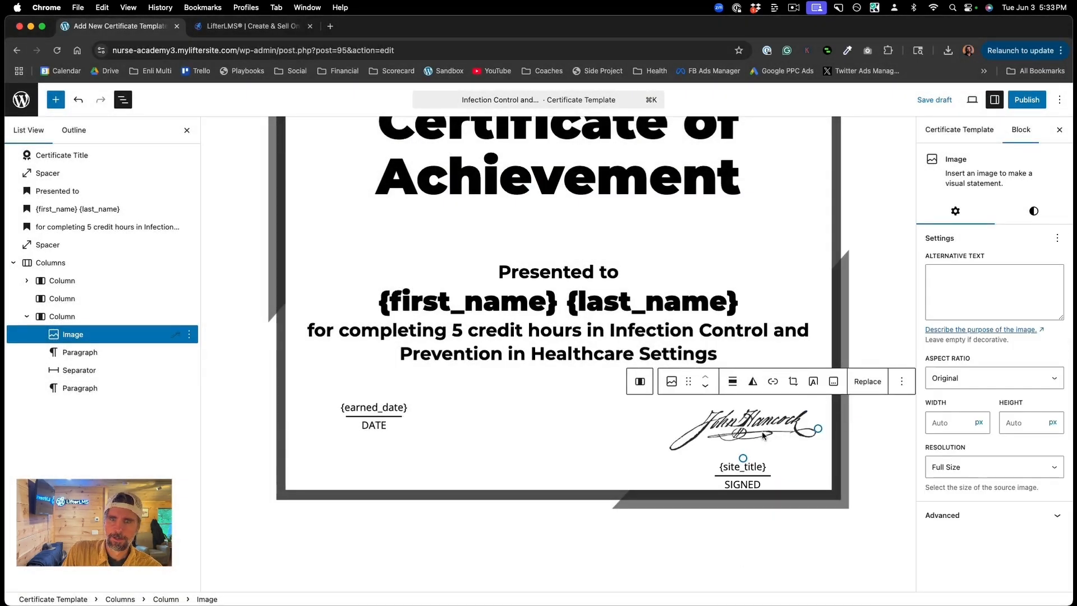
Step: Delete the {site_title} paragraph from the signature column
{"action": "left_click", "coordinate": [155, 356]}
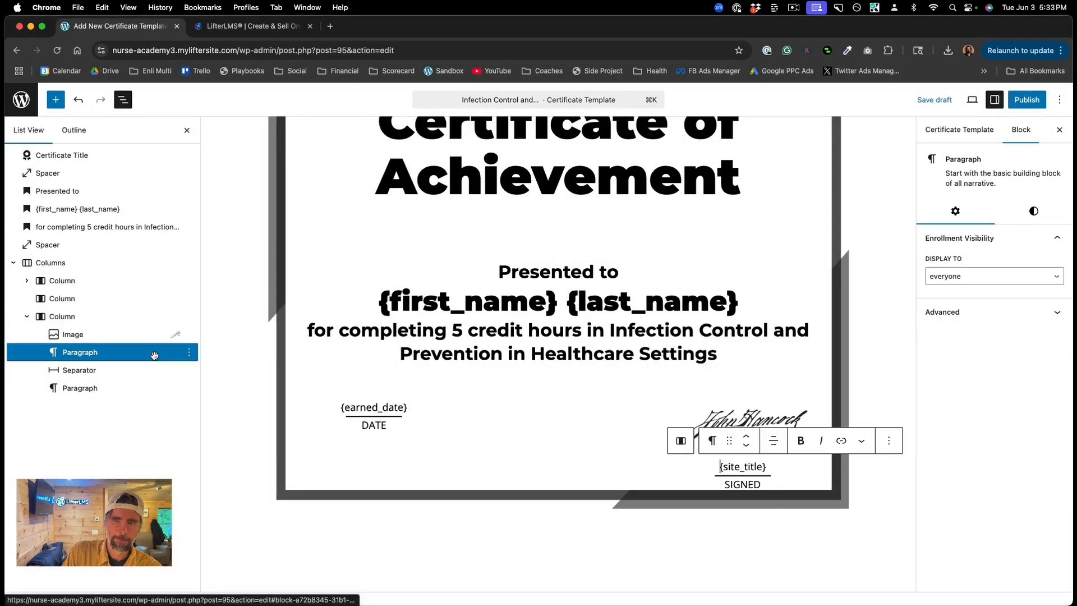
{"action": "left_click", "coordinate": [189, 353]}
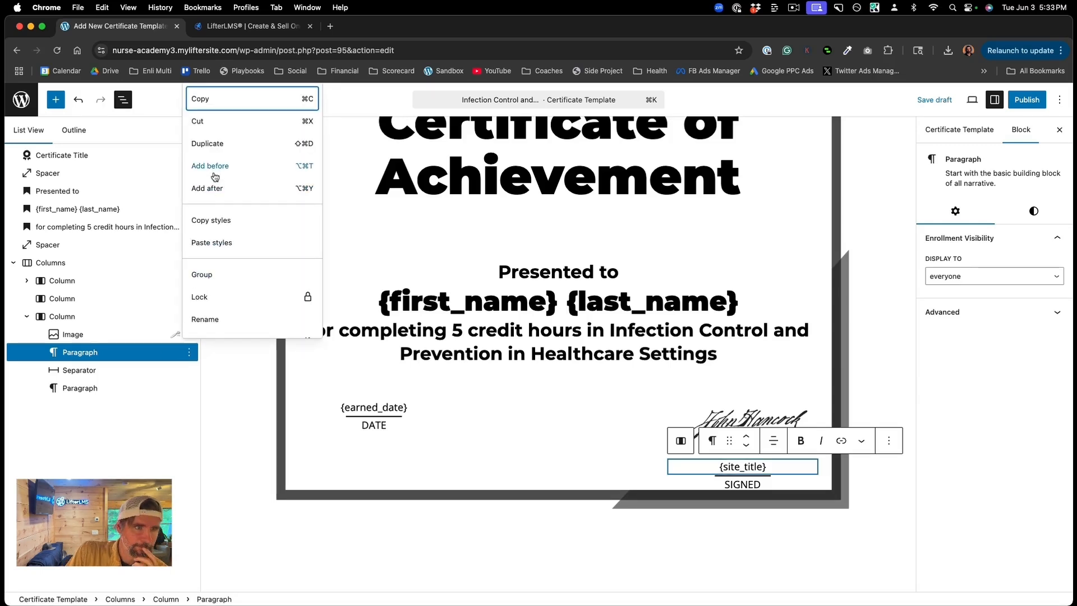
{"action": "scroll", "coordinate": [222, 291], "scroll_direction": "down", "scroll_amount": 3}
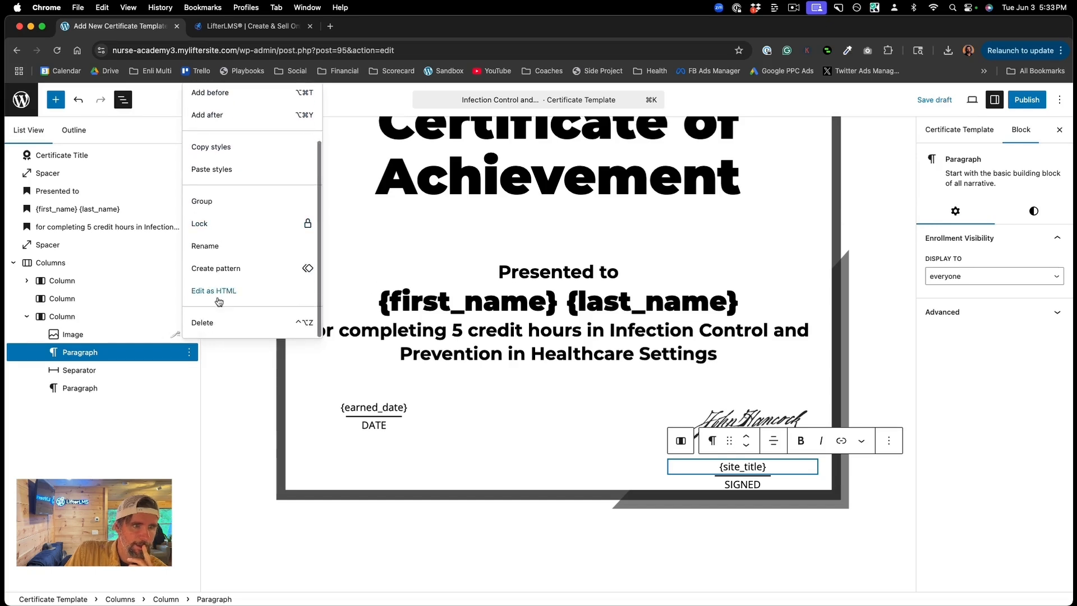
{"action": "left_click", "coordinate": [204, 321]}
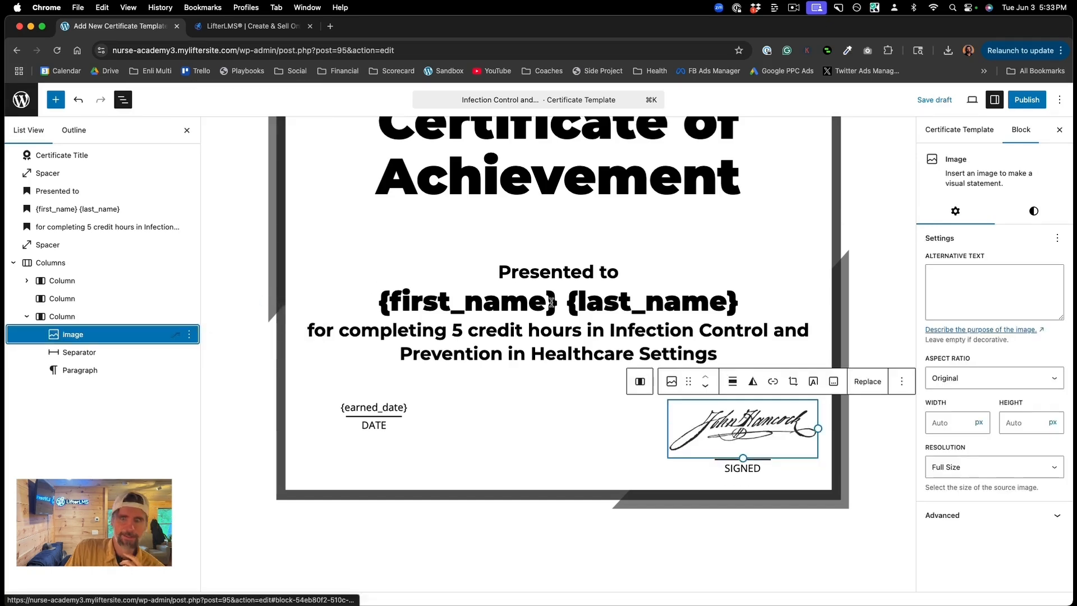
Step: Insert a Spacer block below {earned_date} and reduce it to about 84 px
{"action": "left_click", "coordinate": [627, 424]}
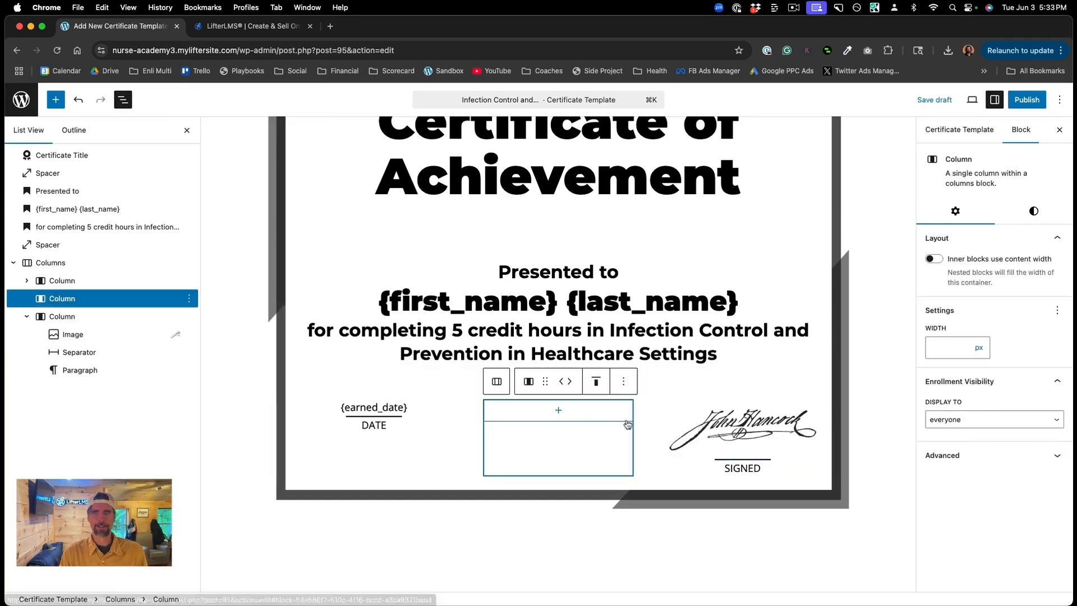
{"action": "left_click", "coordinate": [751, 437]}
{"action": "left_click", "coordinate": [392, 431]}
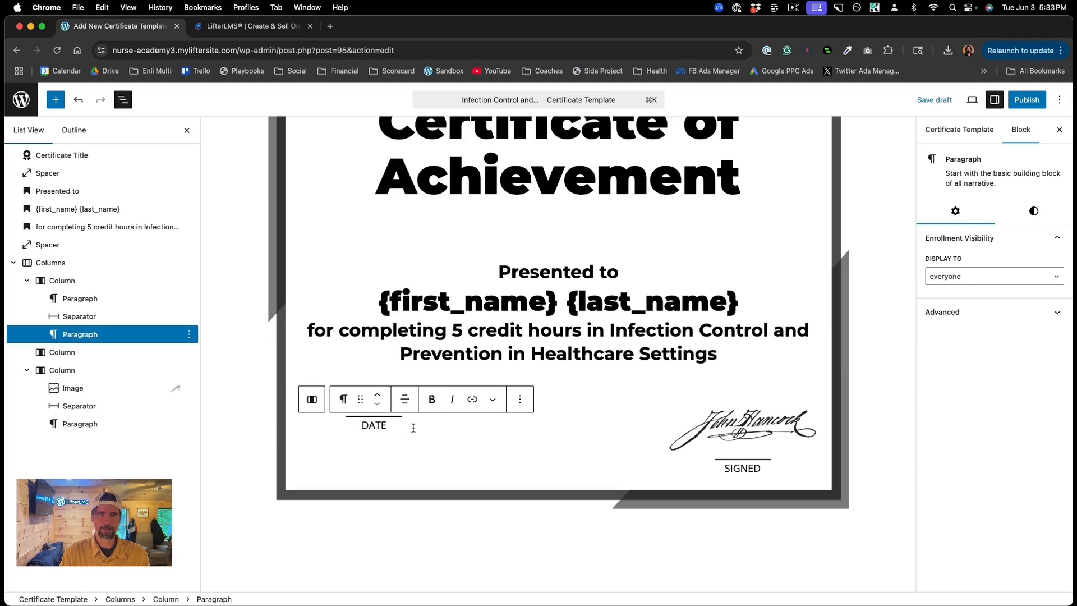
{"action": "left_click", "coordinate": [594, 384]}
{"action": "left_click", "coordinate": [412, 408]}
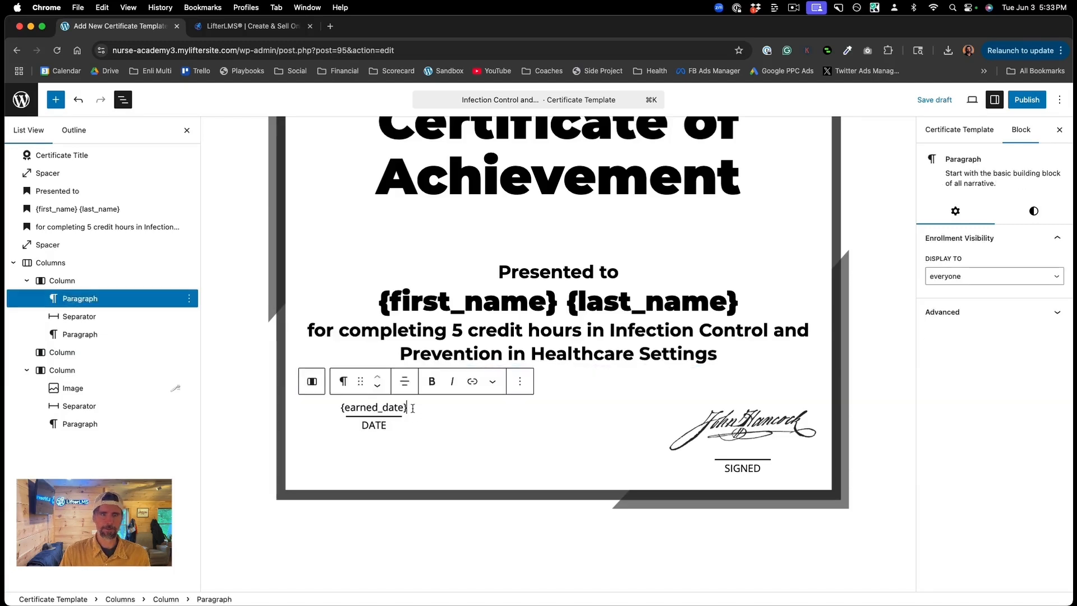
{"action": "key", "text": "Return"}
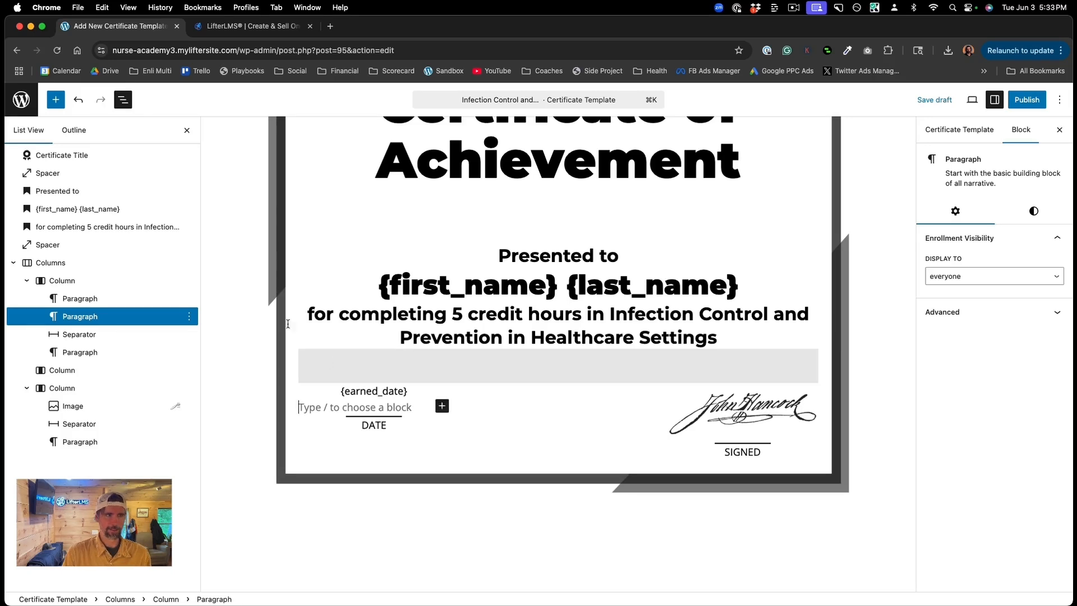
{"action": "left_click", "coordinate": [56, 99]}
{"action": "left_click", "coordinate": [51, 162]}
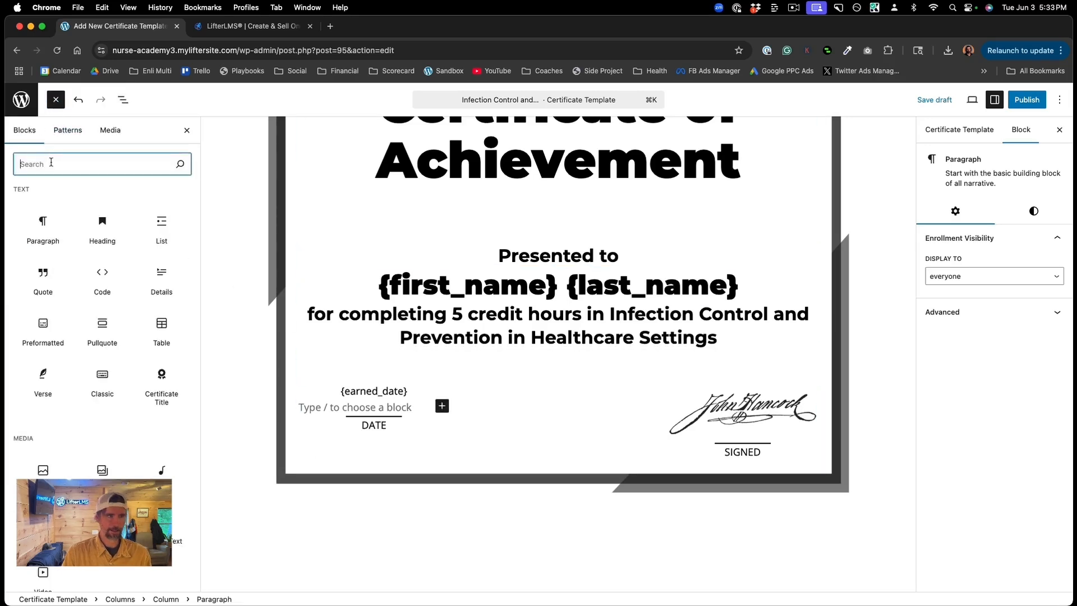
{"action": "type", "text": "spa"}
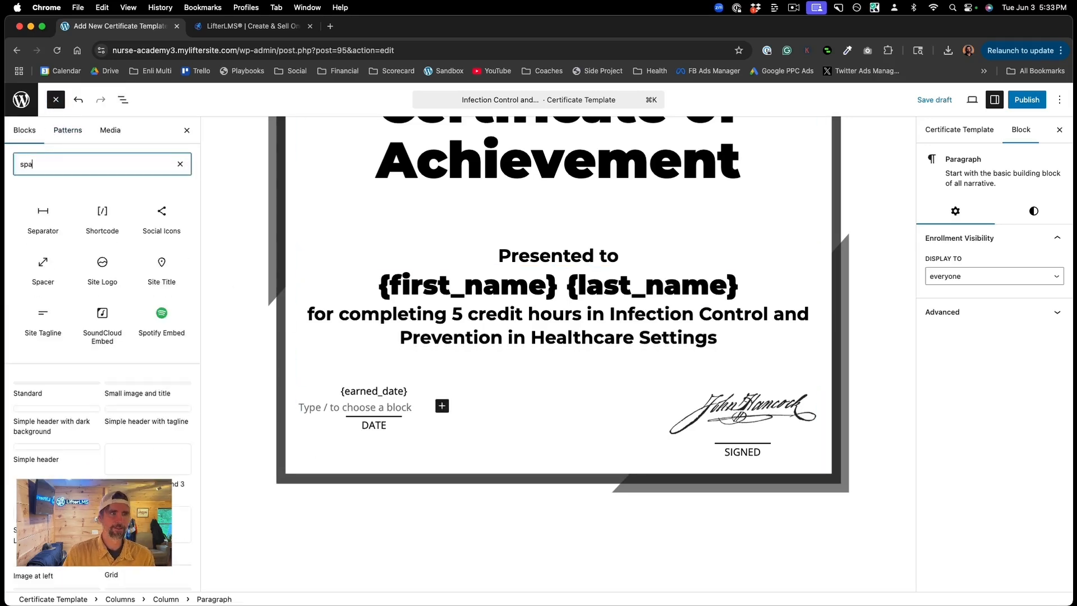
{"action": "left_click", "coordinate": [43, 216]}
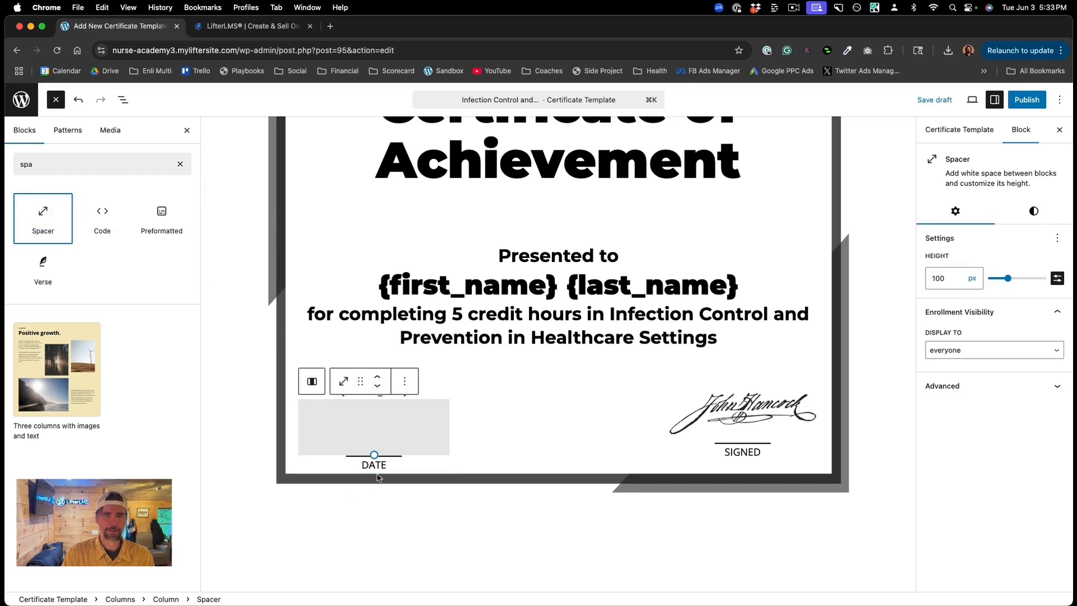
{"action": "left_click_drag", "start_coordinate": [373, 456], "coordinate": [373, 438]}
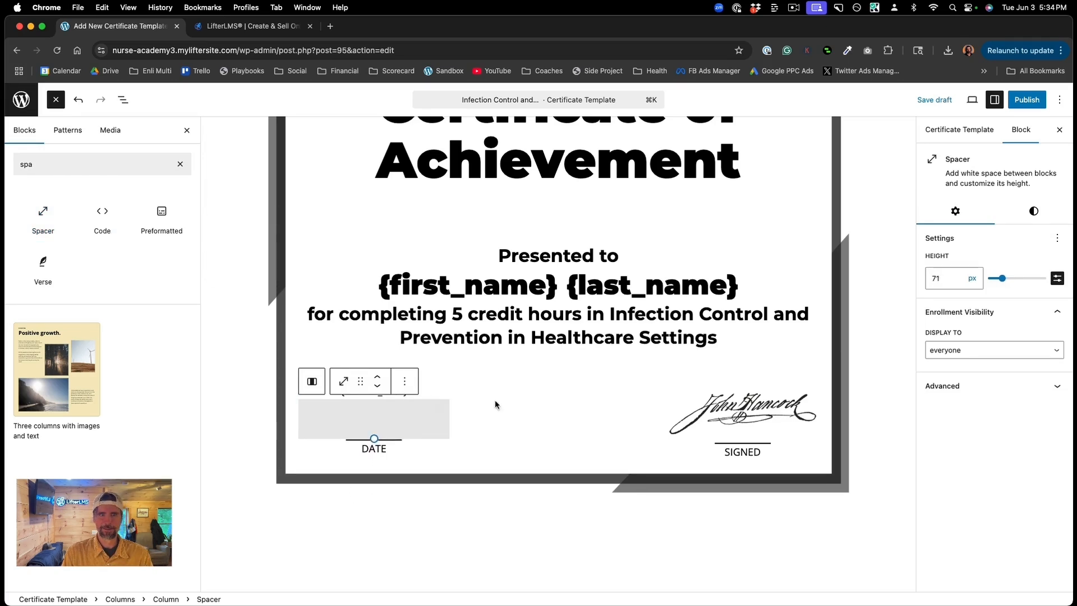
{"action": "left_click", "coordinate": [495, 404]}
Step: Make the signature image smaller and centre it in its column
{"action": "left_click", "coordinate": [732, 418]}
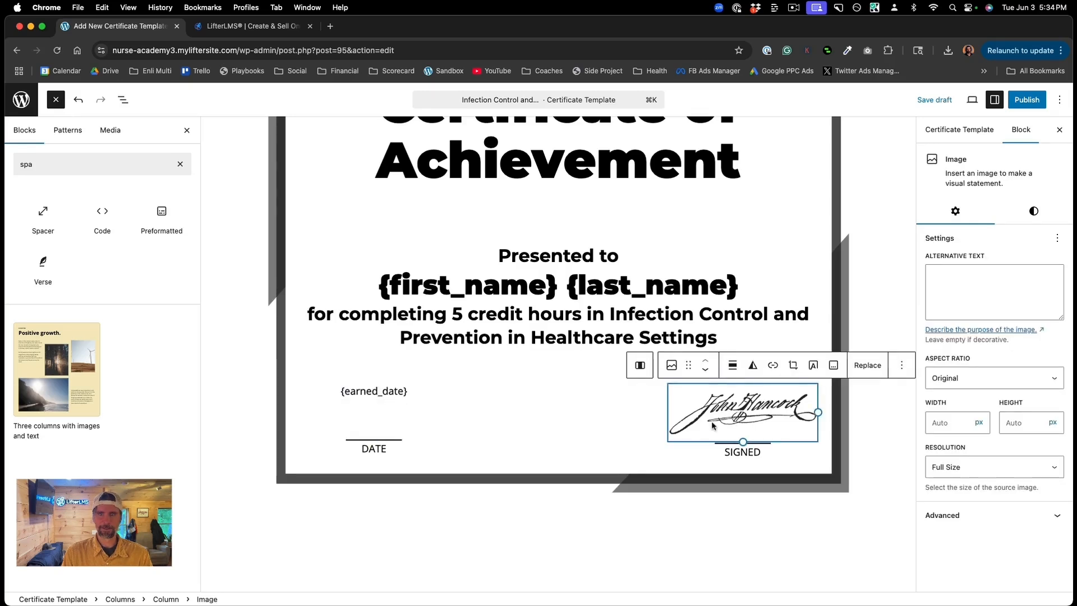
{"action": "left_click_drag", "start_coordinate": [742, 437], "coordinate": [744, 427]}
{"action": "left_click", "coordinate": [732, 365]}
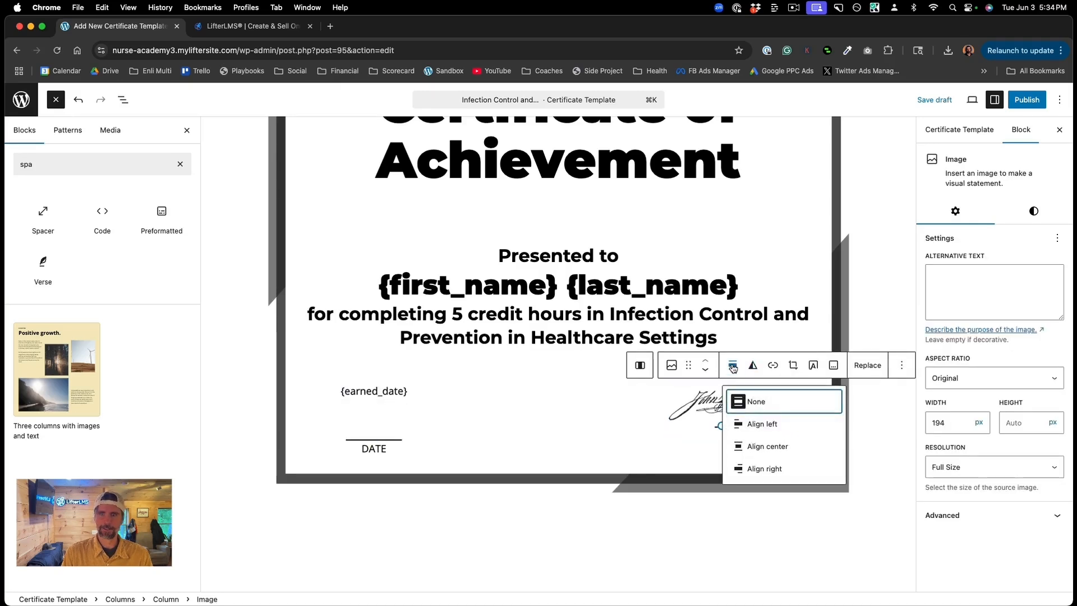
{"action": "left_click", "coordinate": [757, 446]}
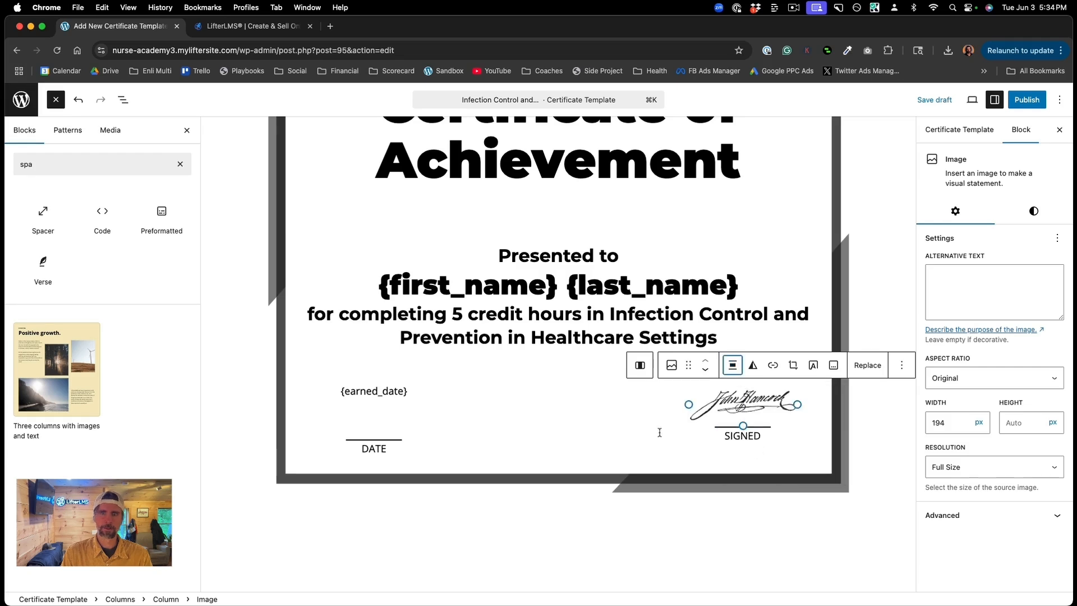
Step: Shorten the spacer under {earned_date} from 71 to about 56 px
{"action": "left_click", "coordinate": [375, 434]}
{"action": "left_click_drag", "start_coordinate": [373, 437], "coordinate": [373, 430]}
{"action": "left_click", "coordinate": [586, 417]}
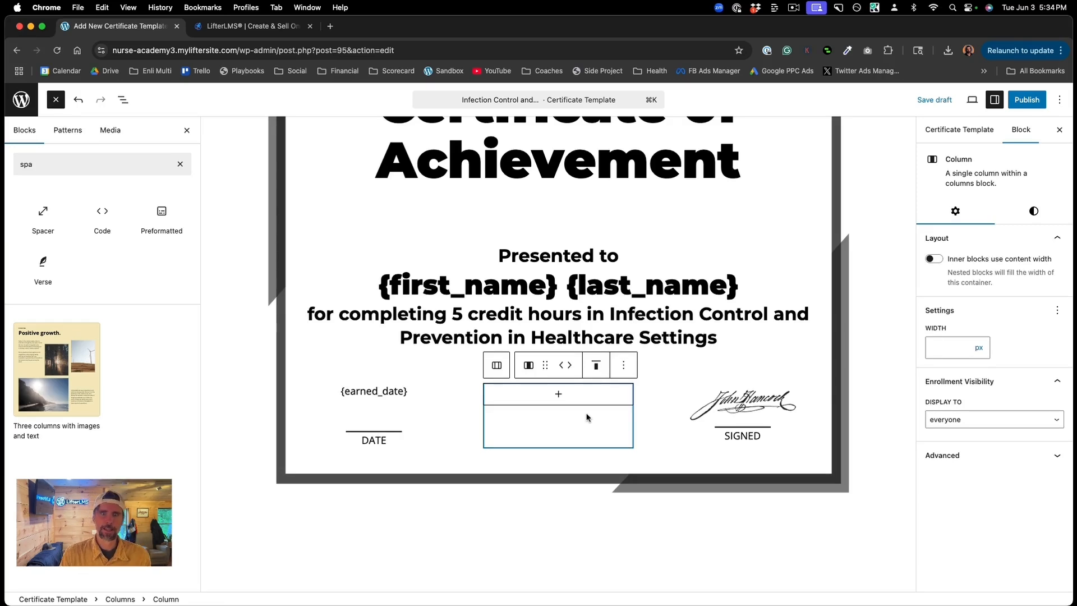
{"action": "scroll", "coordinate": [668, 361], "scroll_direction": "up", "scroll_amount": 3}
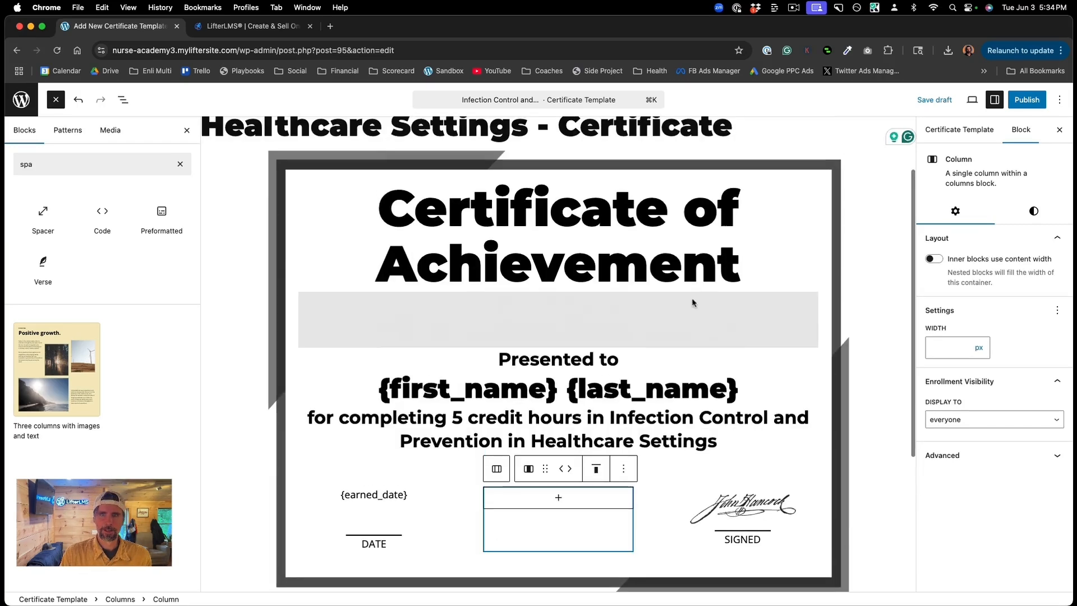
Step: Review the certificate's available merge codes, then show the Certificate Template settings
{"action": "left_click", "coordinate": [729, 275]}
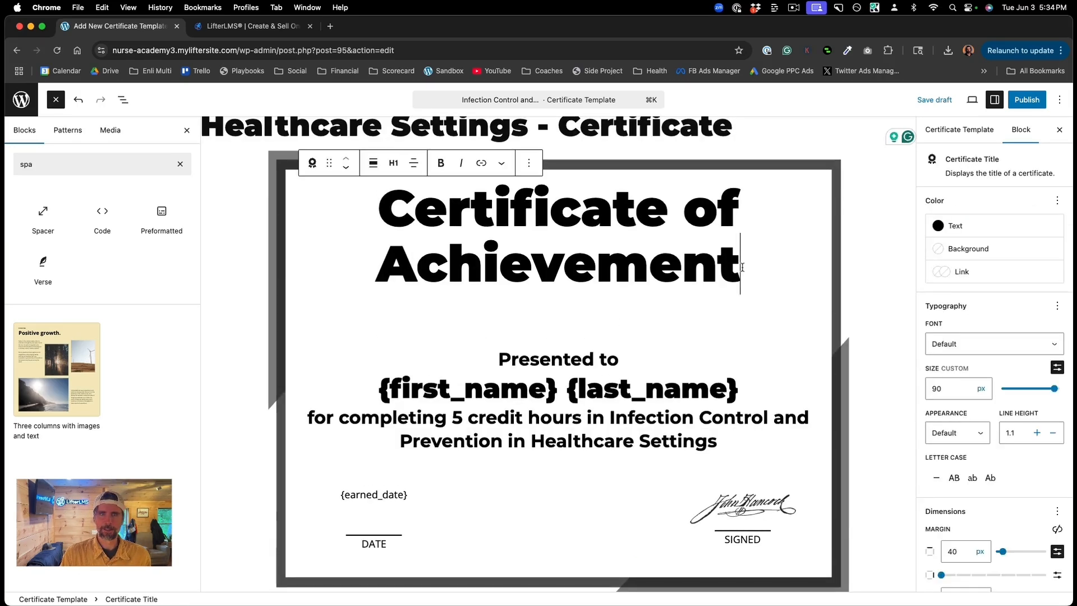
{"action": "left_click", "coordinate": [499, 165]}
{"action": "left_click", "coordinate": [521, 313]}
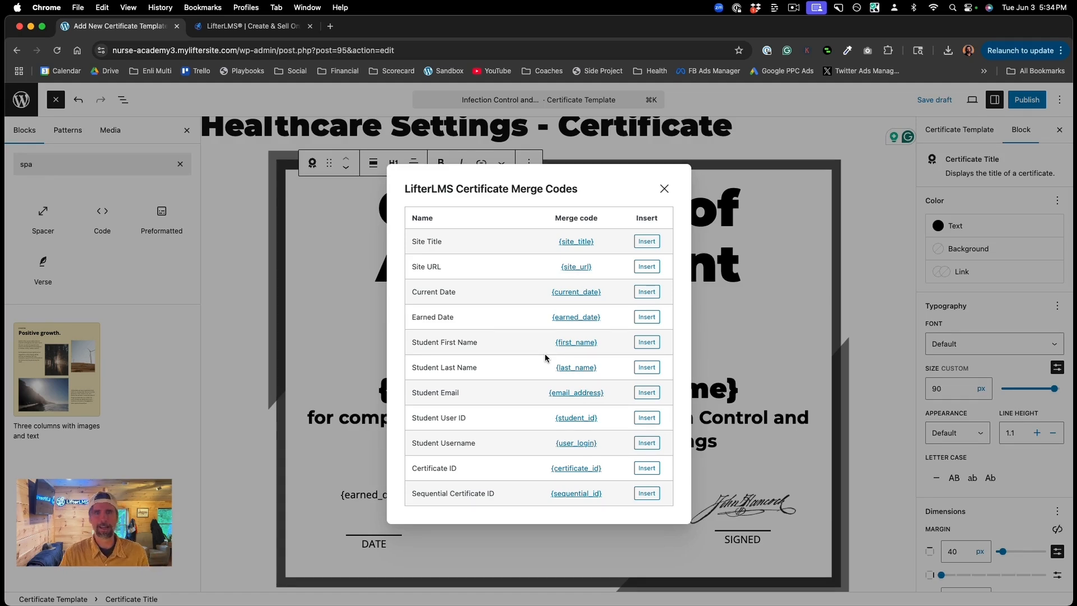
{"action": "left_click", "coordinate": [664, 190]}
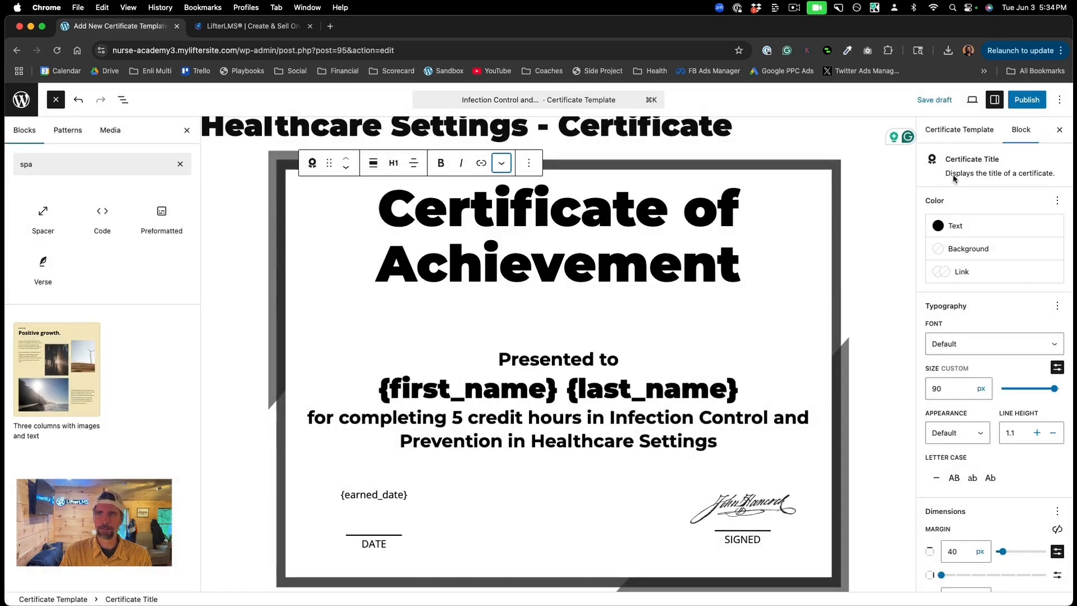
{"action": "left_click", "coordinate": [959, 130]}
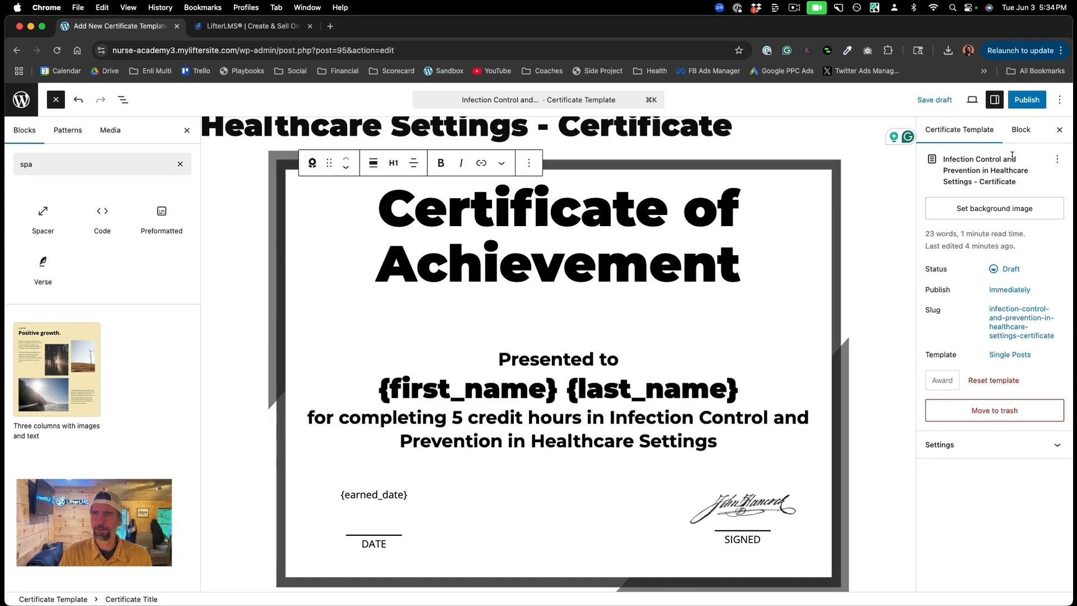
Step: Upload Certificate Background.png and apply it as the certificate's background image
{"action": "left_click", "coordinate": [975, 207]}
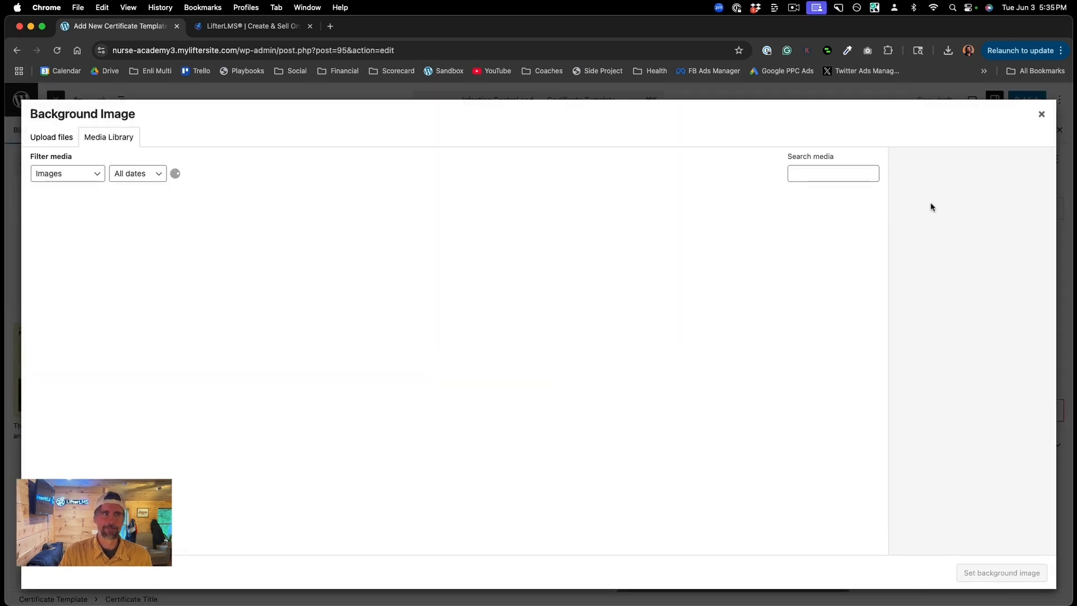
{"action": "left_click", "coordinate": [65, 143]}
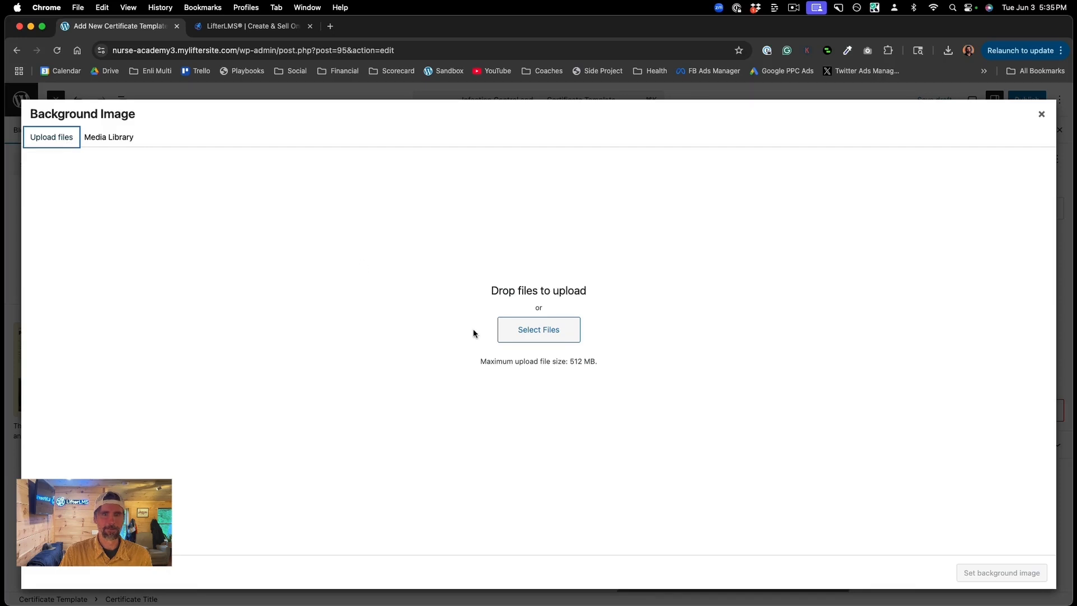
{"action": "left_click", "coordinate": [511, 332]}
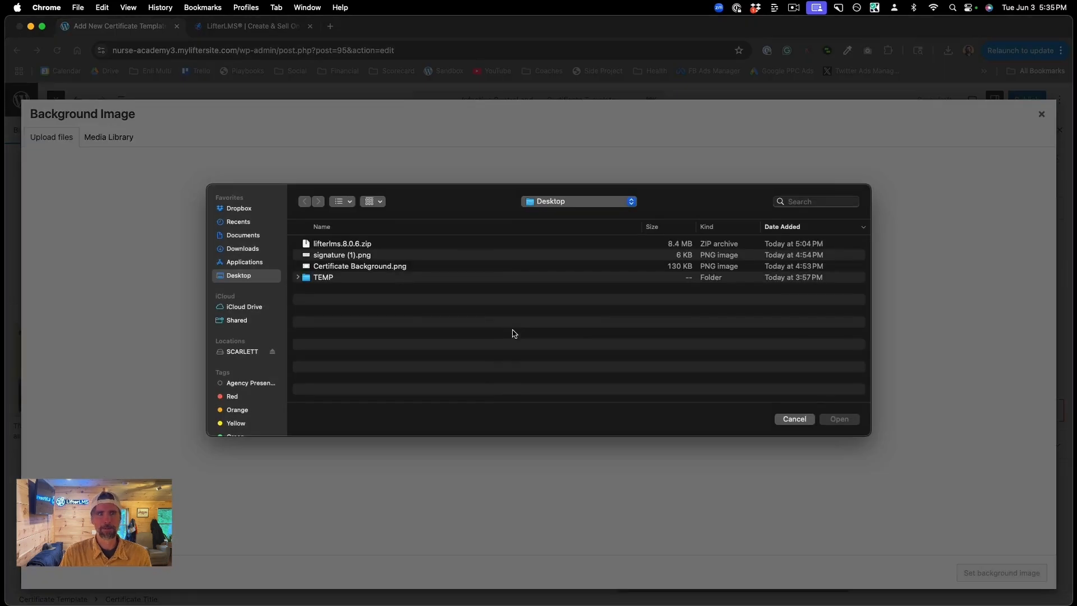
{"action": "left_click", "coordinate": [365, 266]}
{"action": "left_click", "coordinate": [844, 423]}
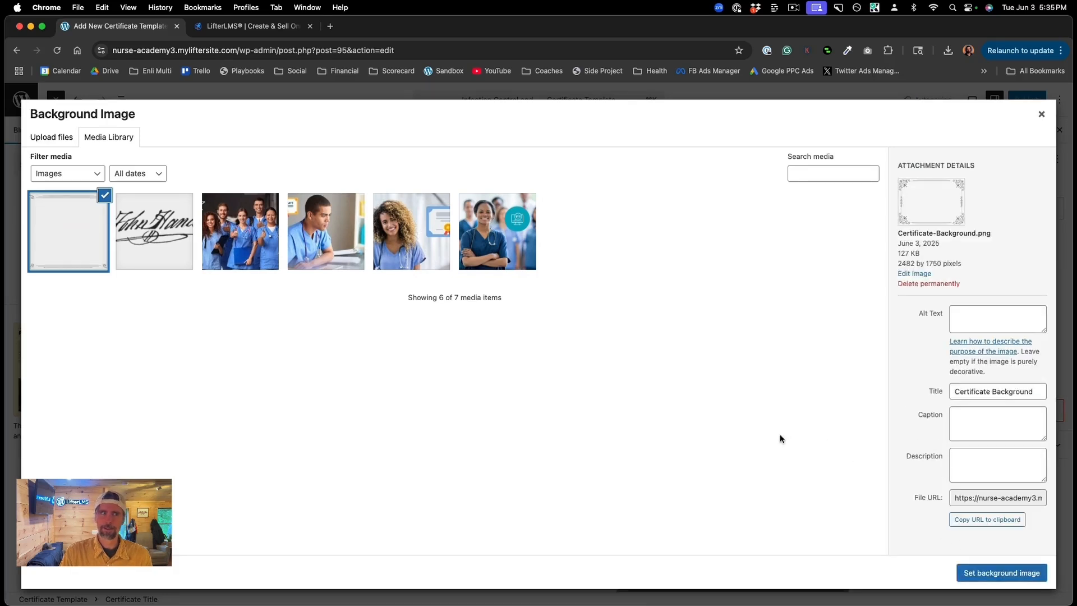
{"action": "left_click", "coordinate": [988, 573]}
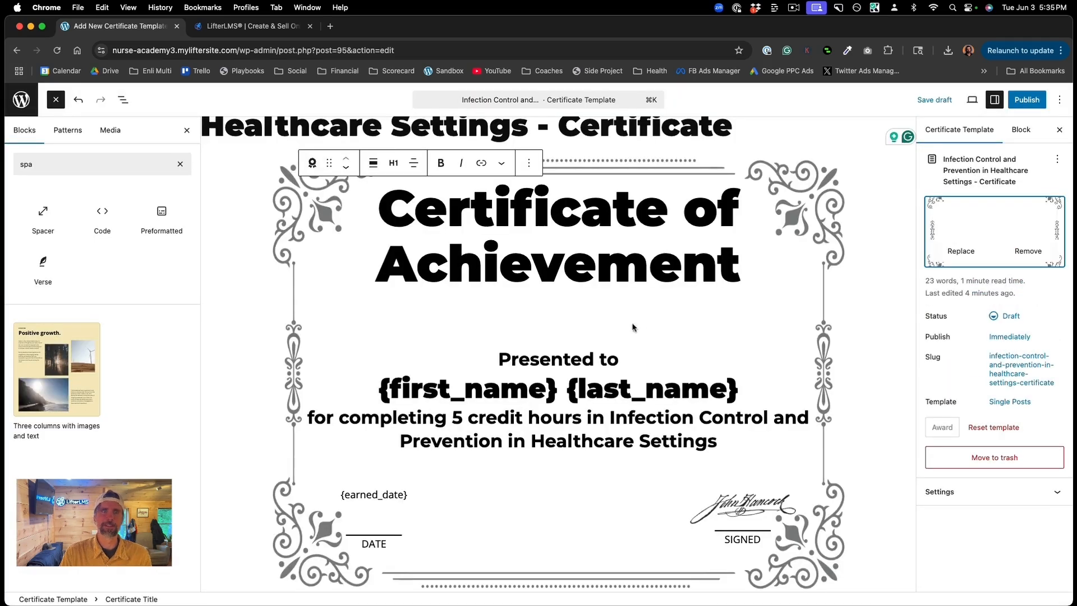
Step: Shrink the spacers below the title and above the date and signature row
{"action": "left_click", "coordinate": [560, 342]}
{"action": "left_click_drag", "start_coordinate": [559, 346], "coordinate": [558, 327]}
{"action": "left_click", "coordinate": [551, 458]}
{"action": "left_click_drag", "start_coordinate": [558, 466], "coordinate": [557, 452]}
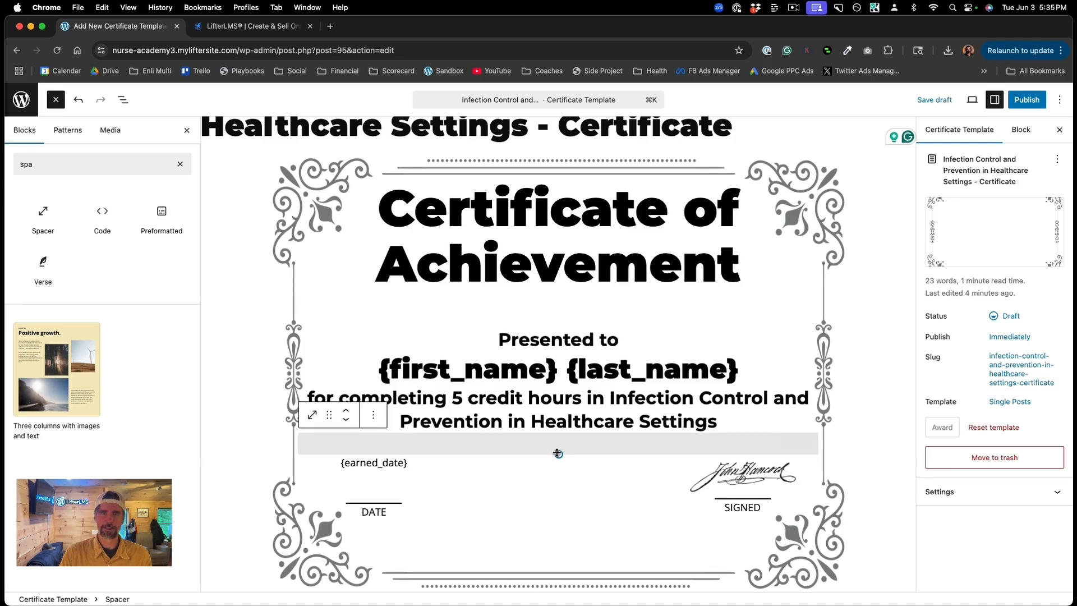
Step: Publish the certificate template and view it on the live site
{"action": "left_click", "coordinate": [1024, 106]}
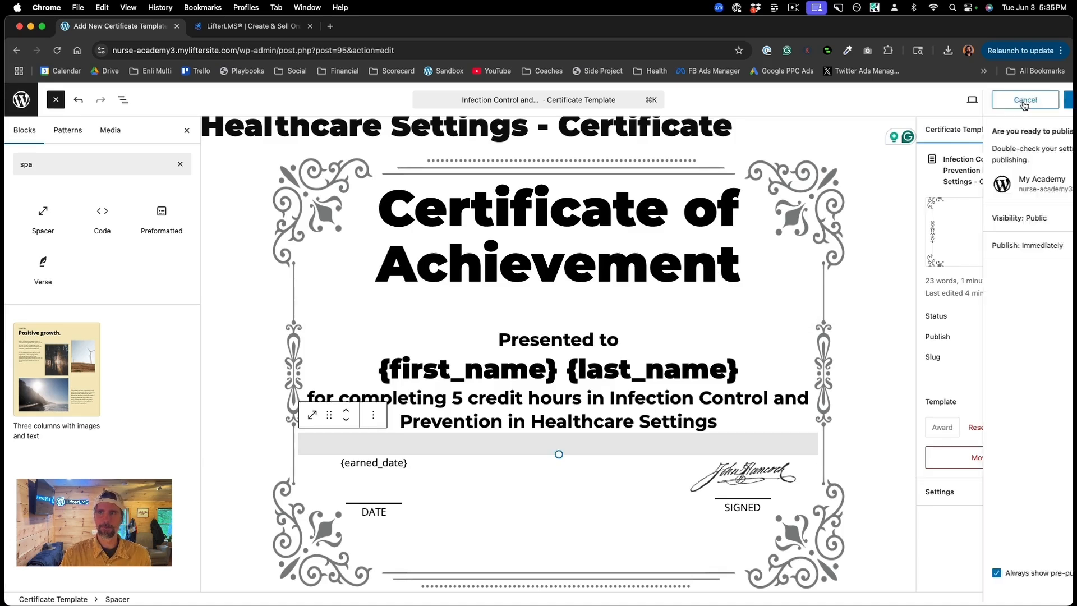
{"action": "left_click", "coordinate": [1024, 106]}
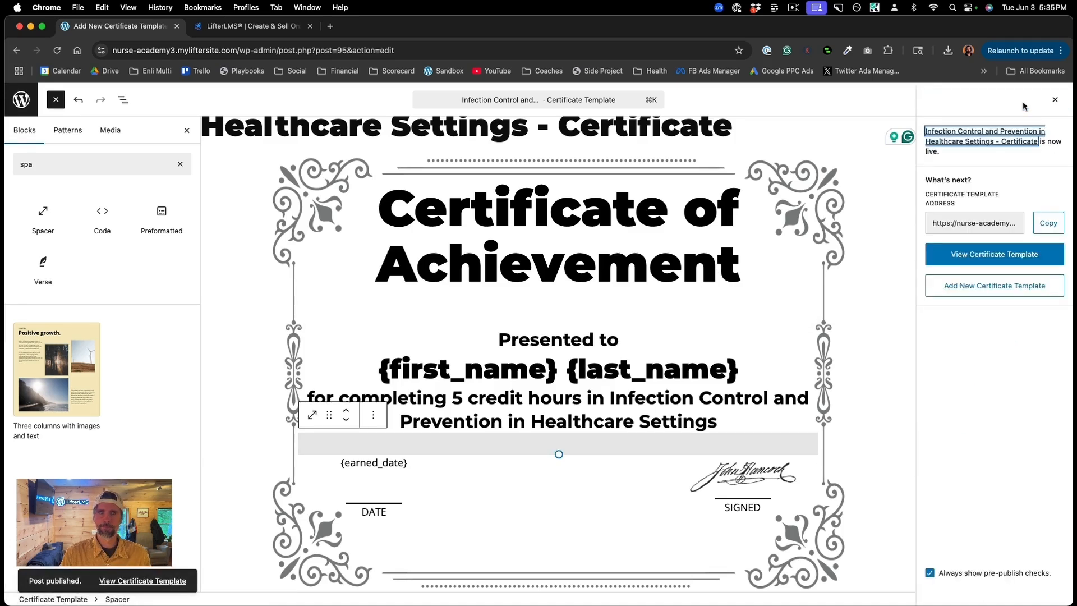
{"action": "left_click", "coordinate": [151, 579]}
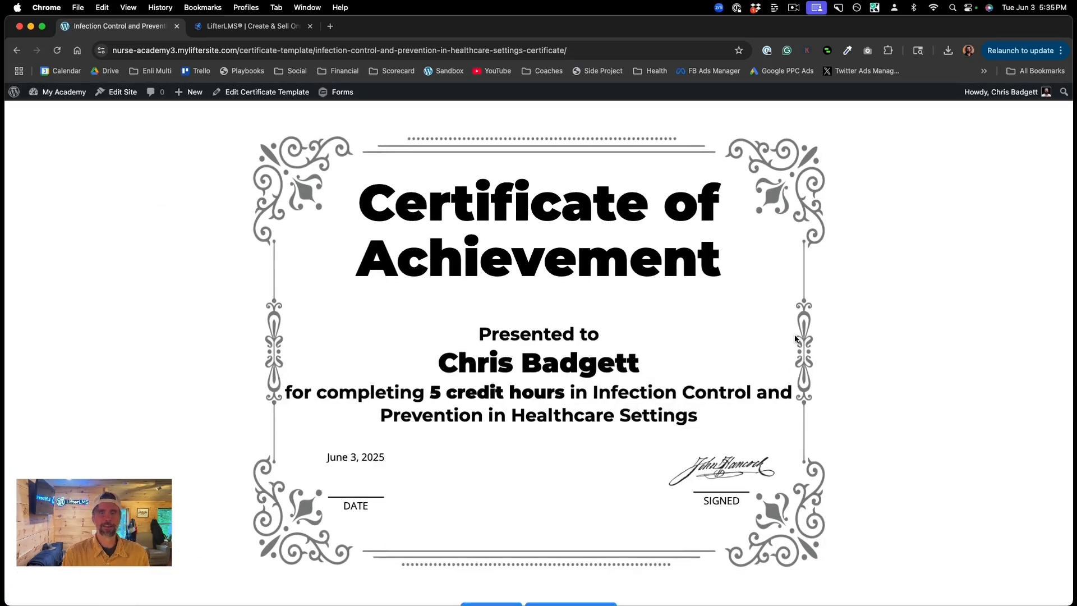
Step: Highlight the recipient's merged name on the live certificate and bring up the My Academy admin menu
{"action": "left_click_drag", "start_coordinate": [438, 363], "coordinate": [644, 362]}
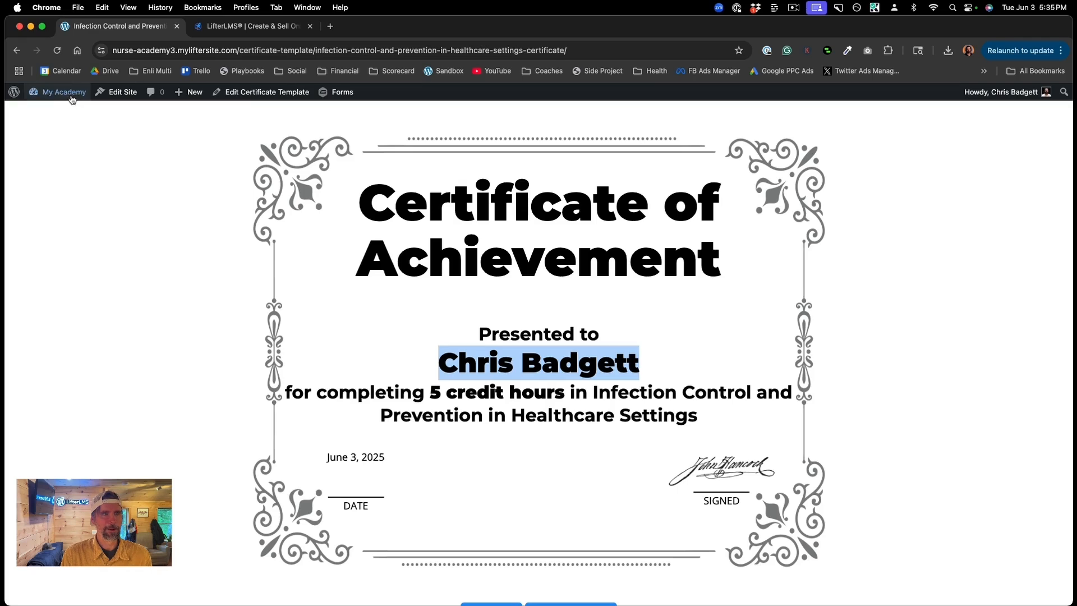
{"action": "mouse_move", "coordinate": [69, 98]}
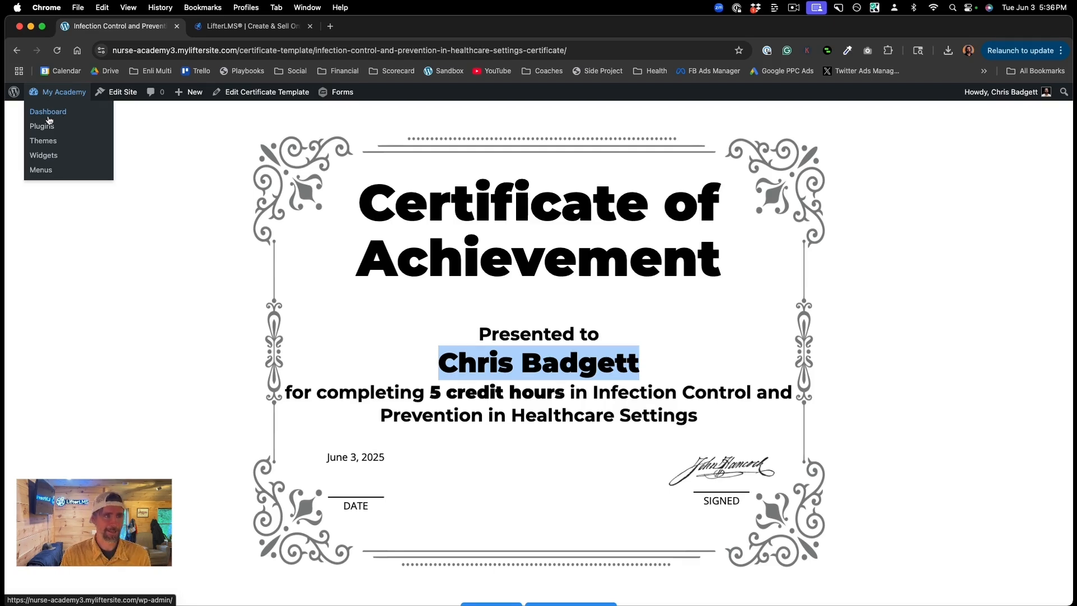
Step: Create a new engagement titled with the pasted course name followed by '- Certificate'
{"action": "left_click", "coordinate": [53, 115]}
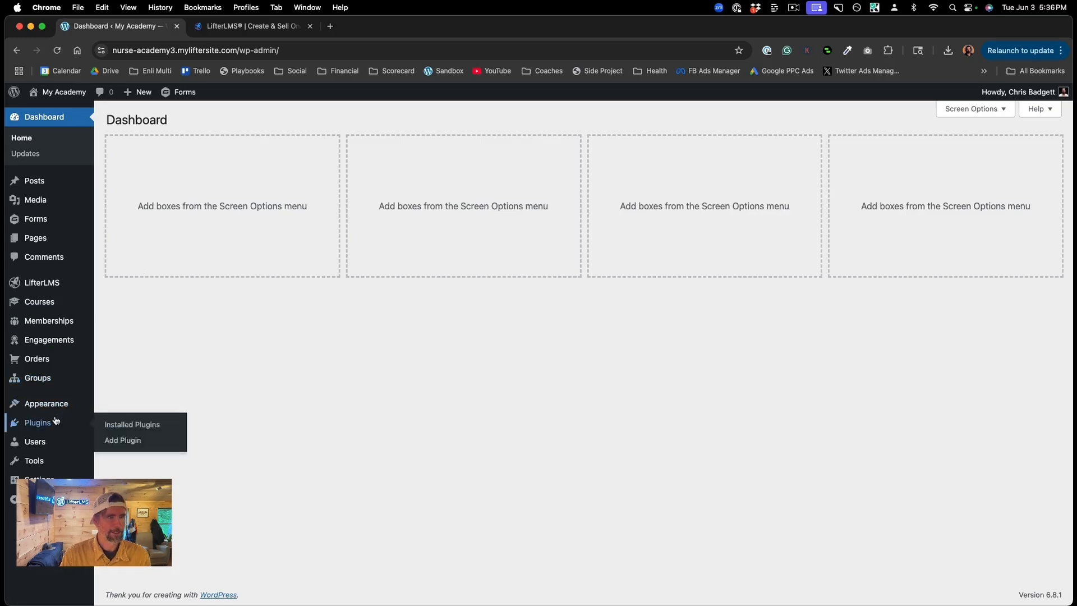
{"action": "left_click", "coordinate": [55, 342]}
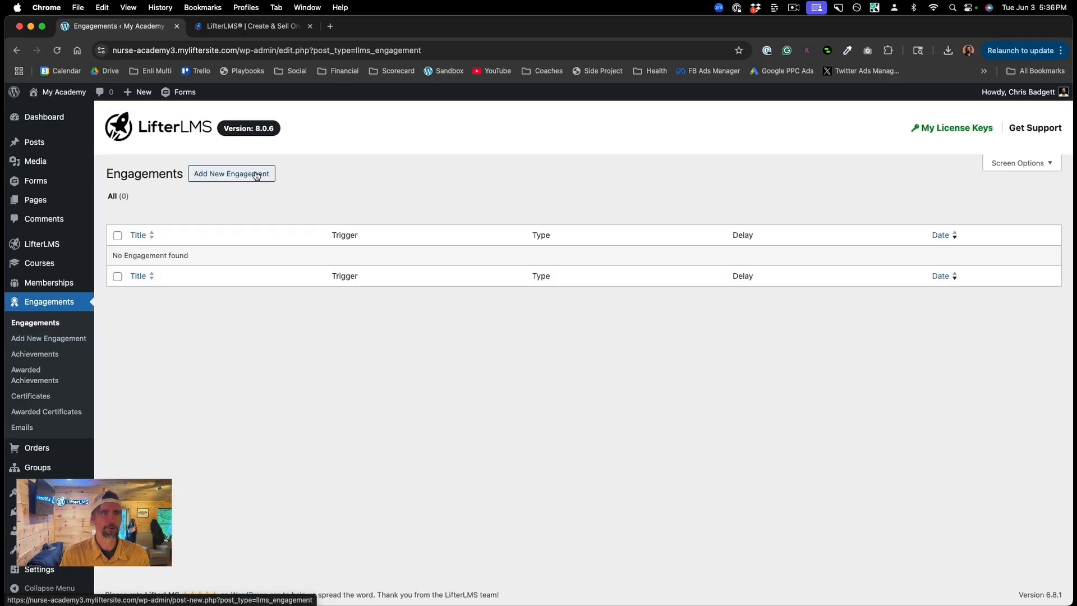
{"action": "left_click", "coordinate": [257, 174]}
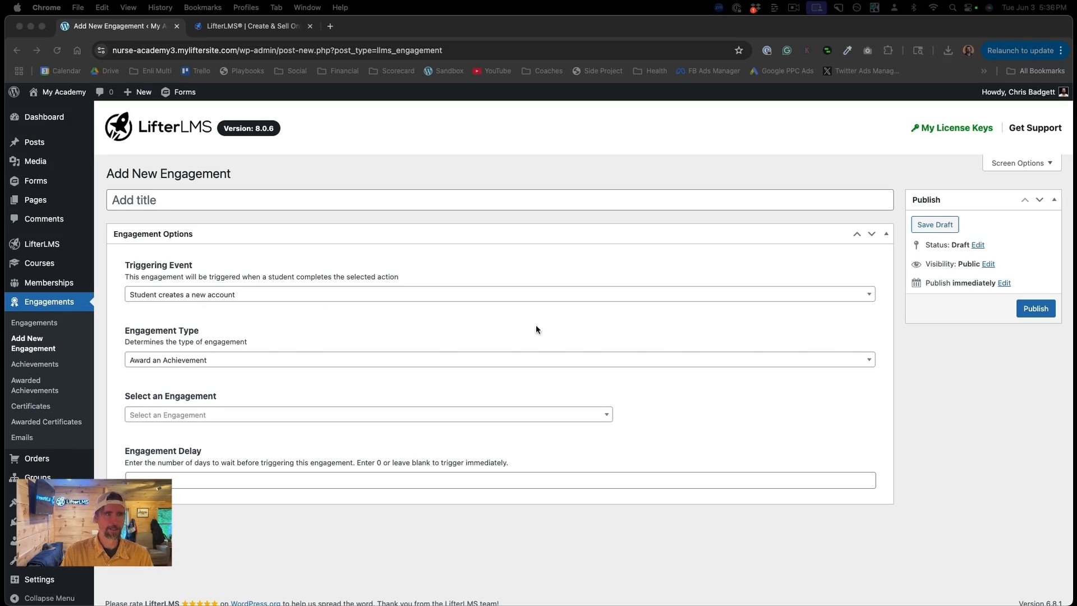
{"action": "left_click", "coordinate": [148, 199]}
{"action": "type", "text": "Infection Control and Prevention in Healthcare Settings"}
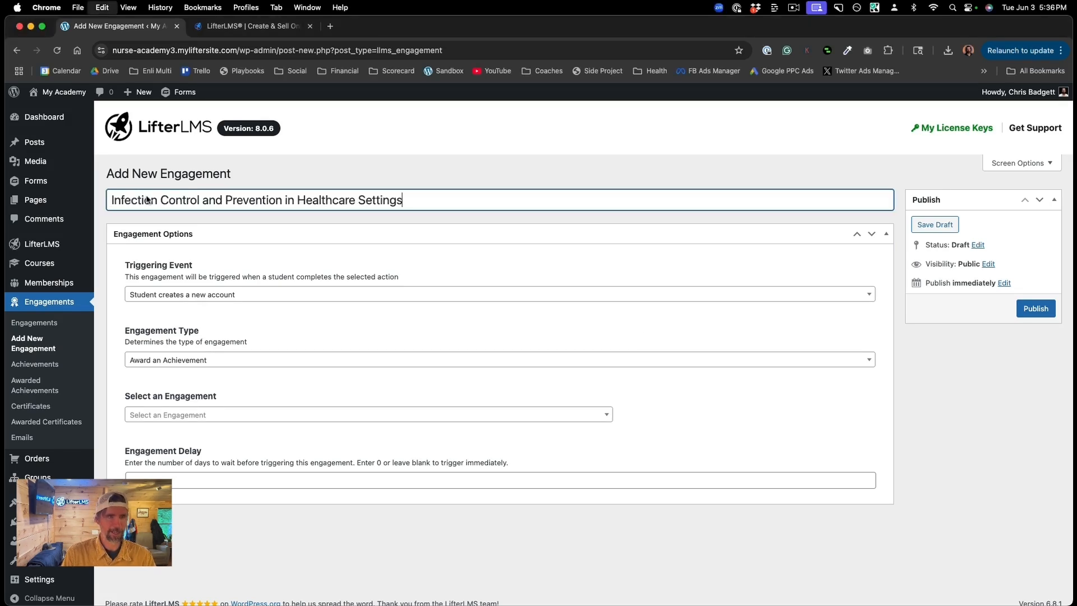
{"action": "type", "text": "- "}
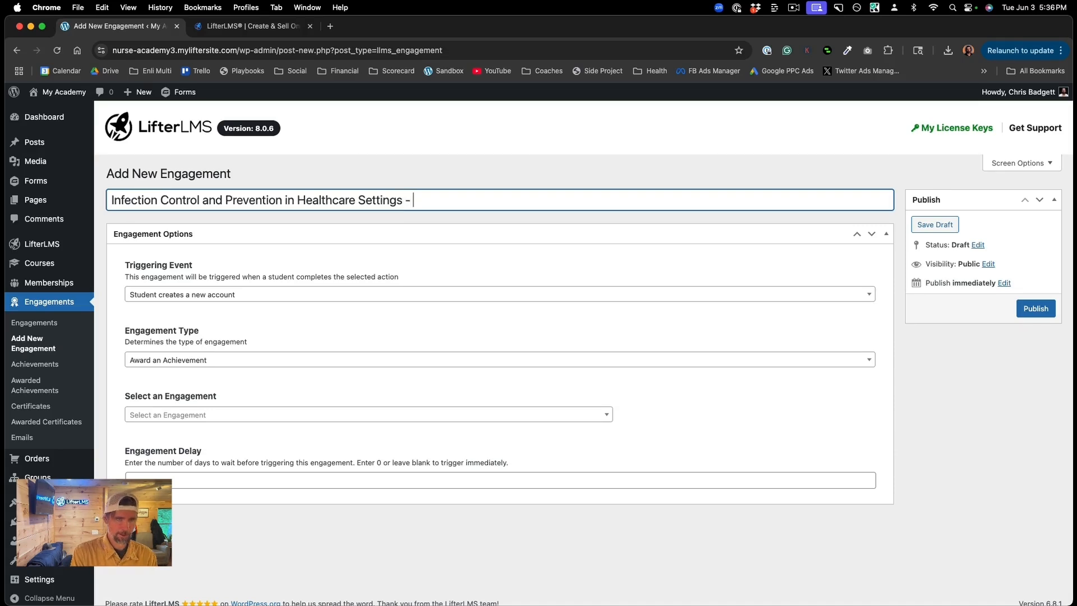
{"action": "type", "text": "Certific"}
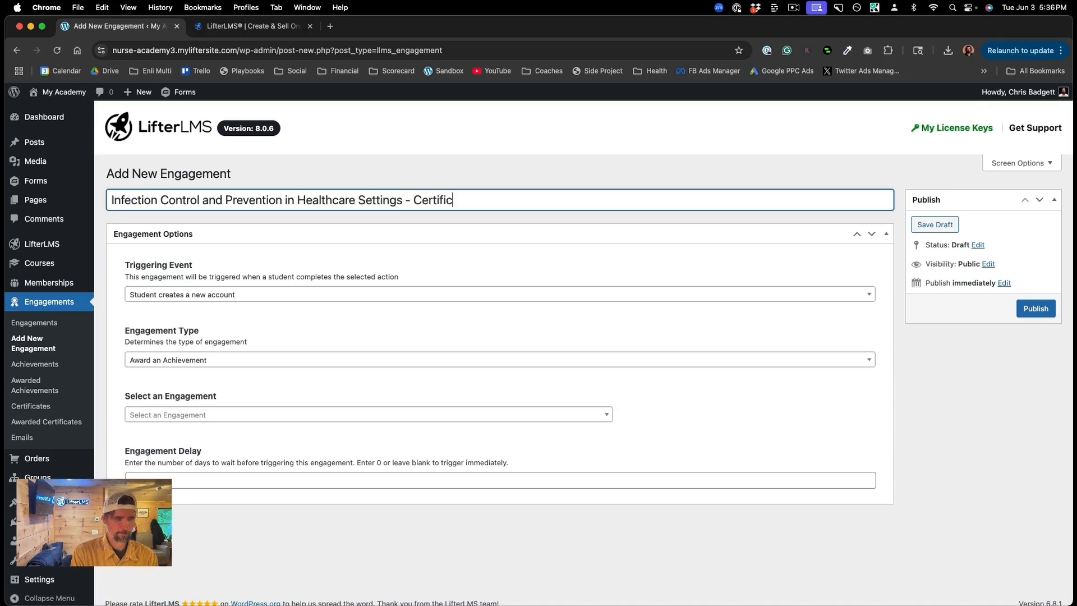
{"action": "type", "text": "ate"}
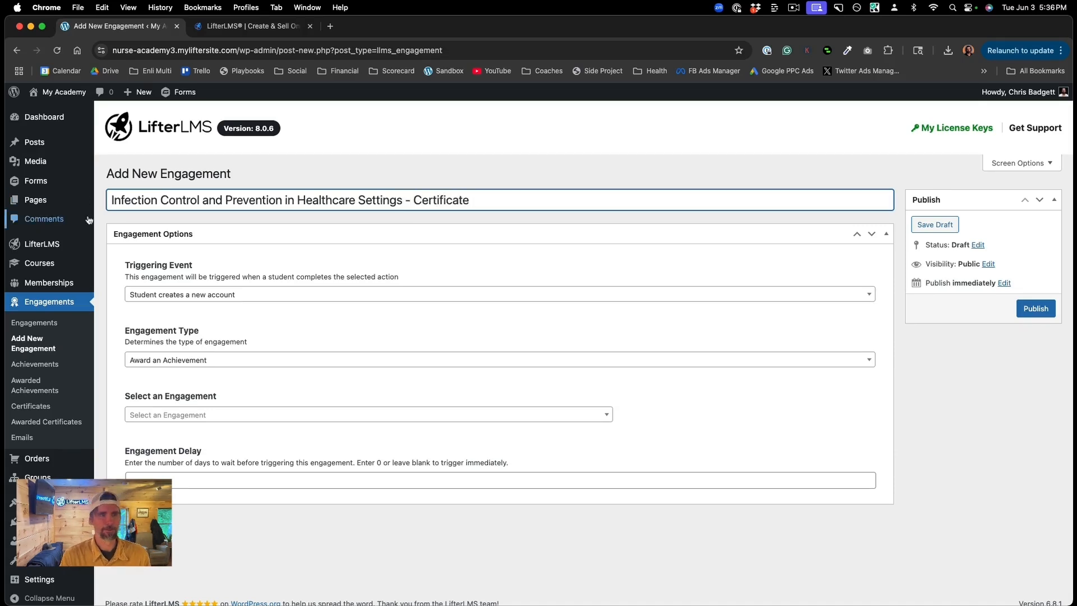
{"action": "left_click", "coordinate": [128, 264]}
Step: Set the trigger to a student completing the Infection Control and Prevention course
{"action": "left_click_drag", "start_coordinate": [128, 266], "coordinate": [197, 267]}
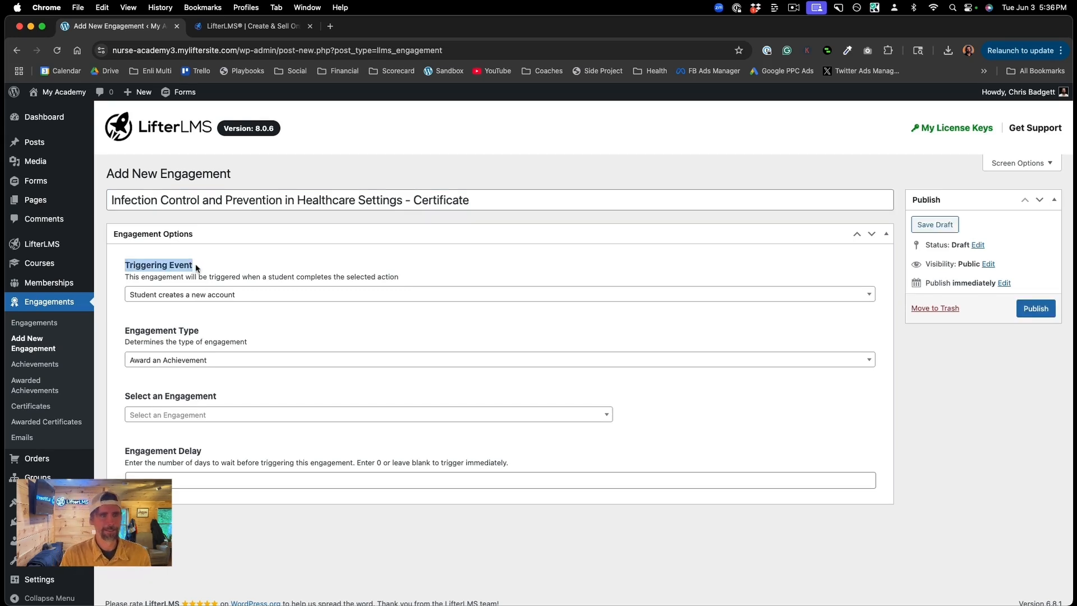
{"action": "left_click", "coordinate": [188, 294]}
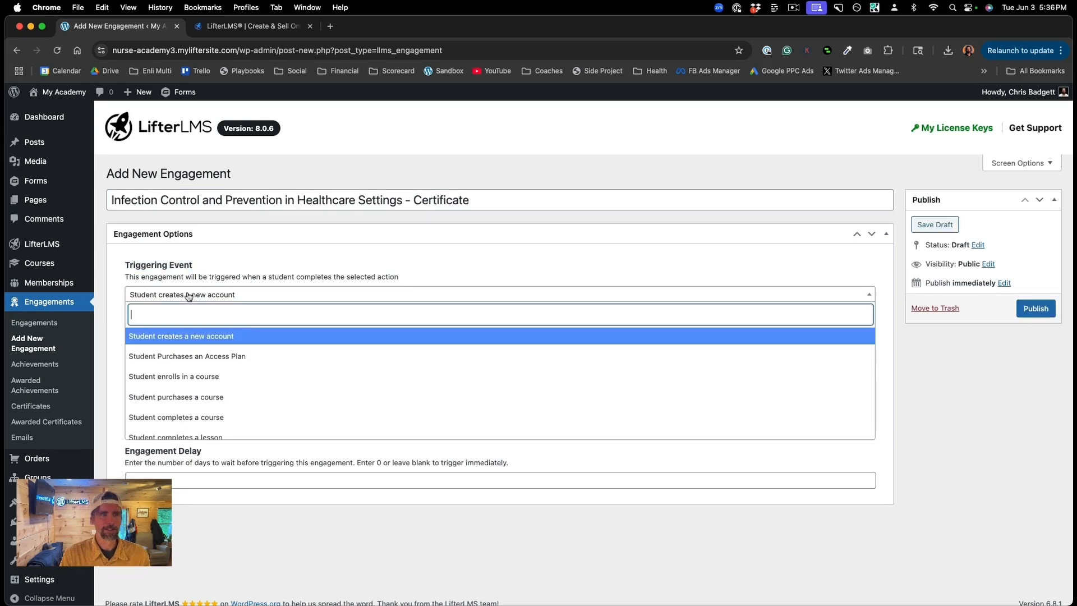
{"action": "left_click", "coordinate": [201, 416]}
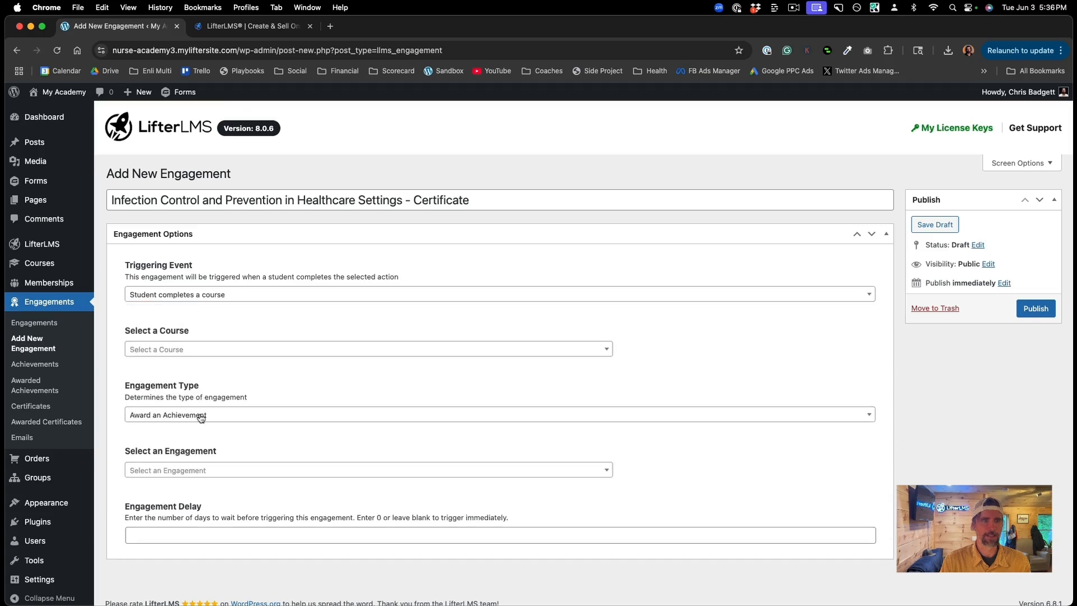
{"action": "left_click", "coordinate": [173, 350]}
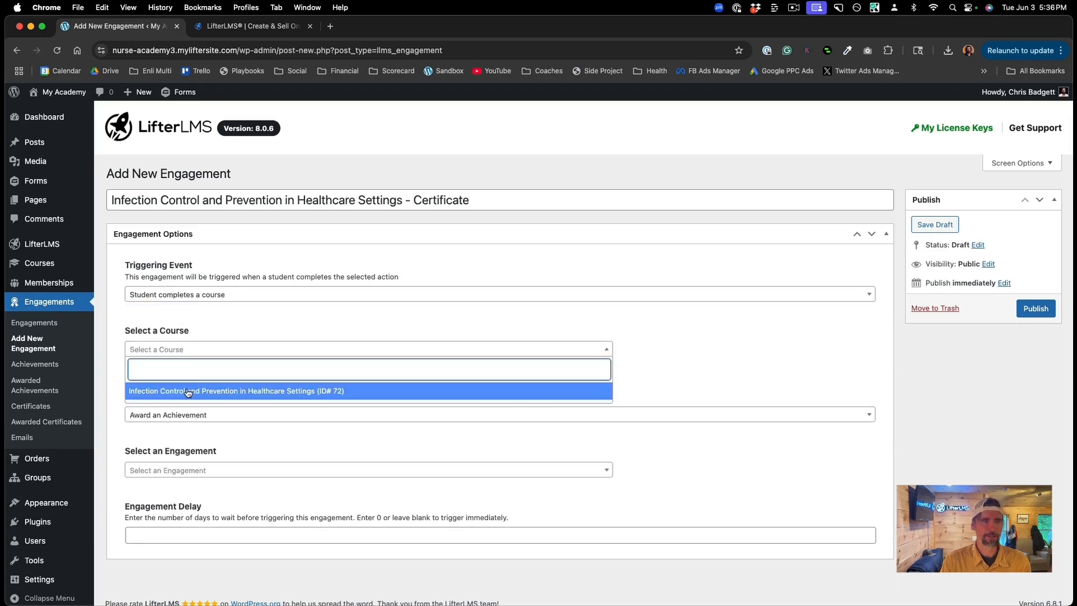
{"action": "left_click", "coordinate": [188, 393]}
{"action": "scroll", "coordinate": [413, 384], "scroll_direction": "down", "scroll_amount": 1}
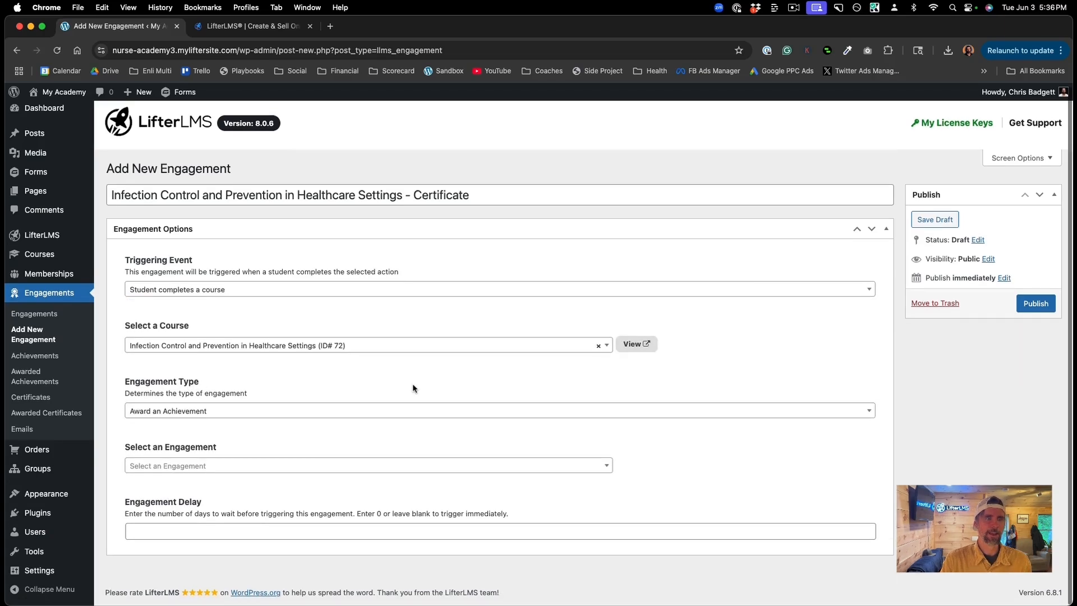
Step: Award the Healthcare Settings certificate and publish the engagement
{"action": "left_click", "coordinate": [262, 418]}
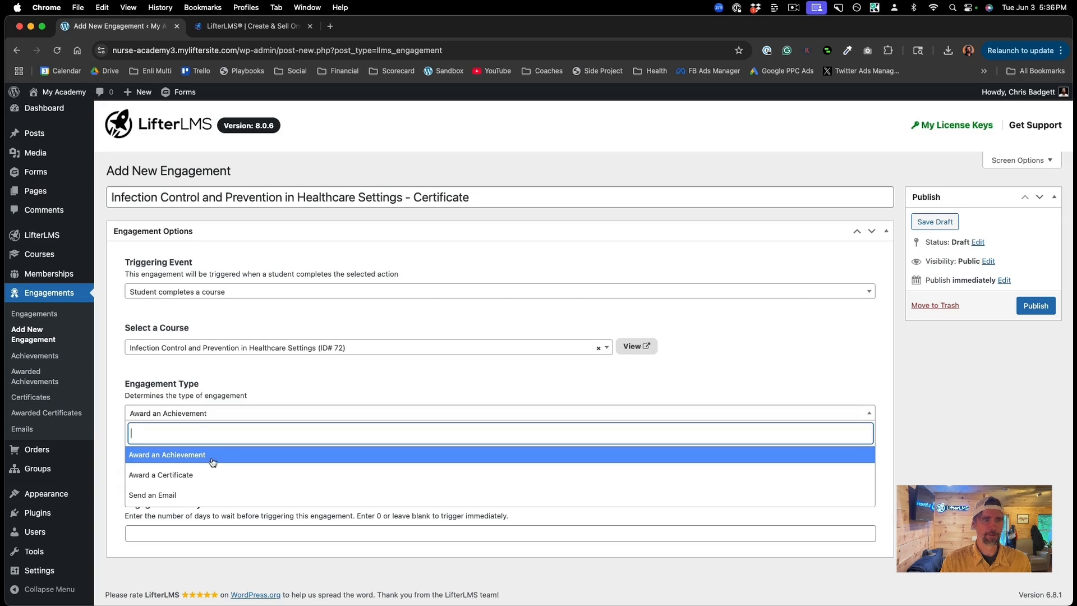
{"action": "left_click", "coordinate": [198, 475]}
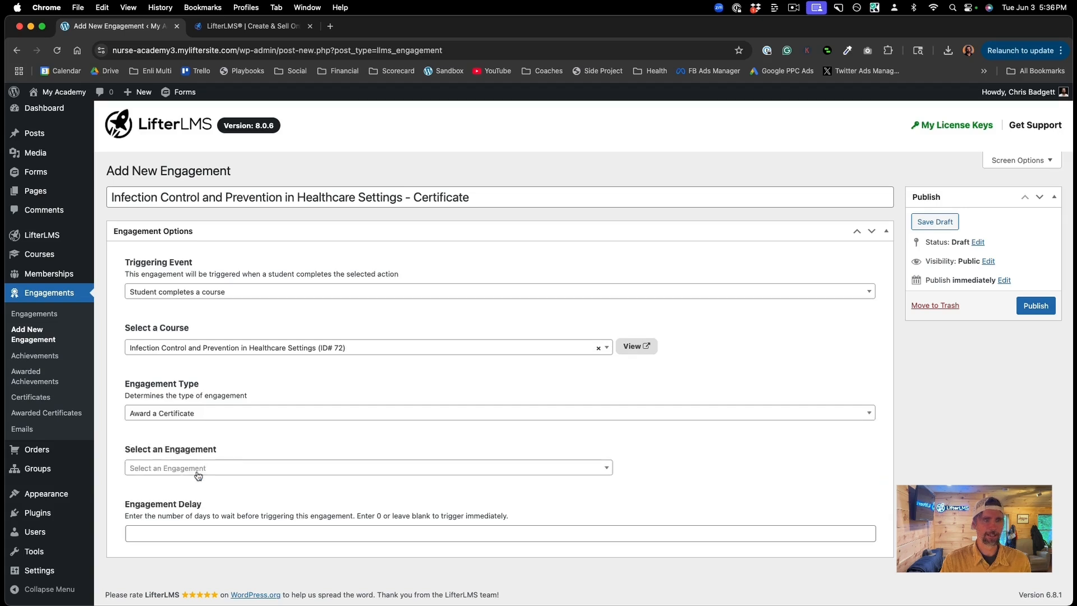
{"action": "left_click", "coordinate": [240, 469]}
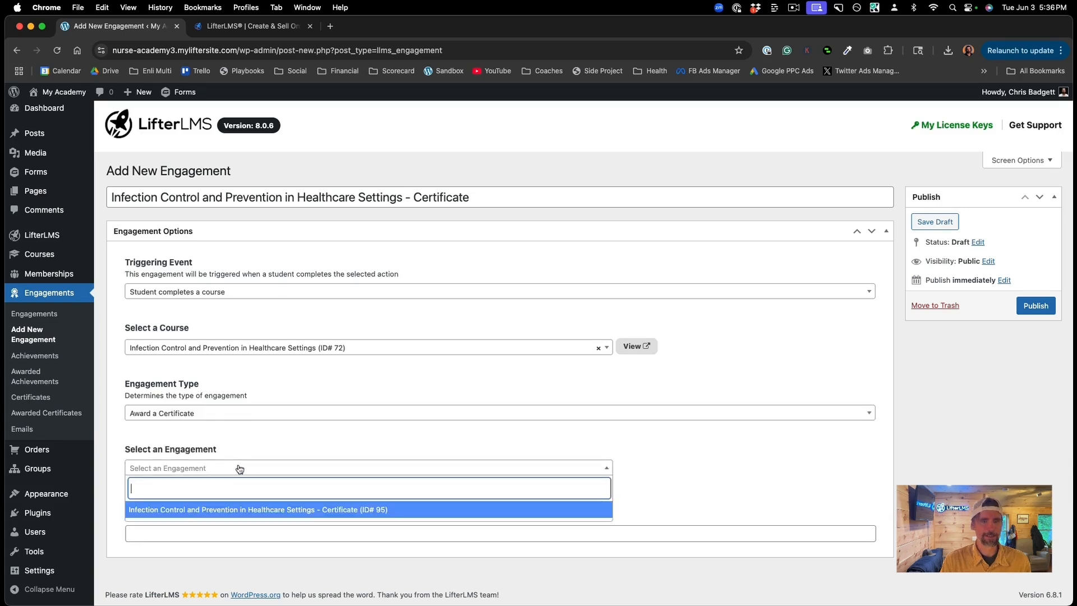
{"action": "left_click", "coordinate": [249, 509]}
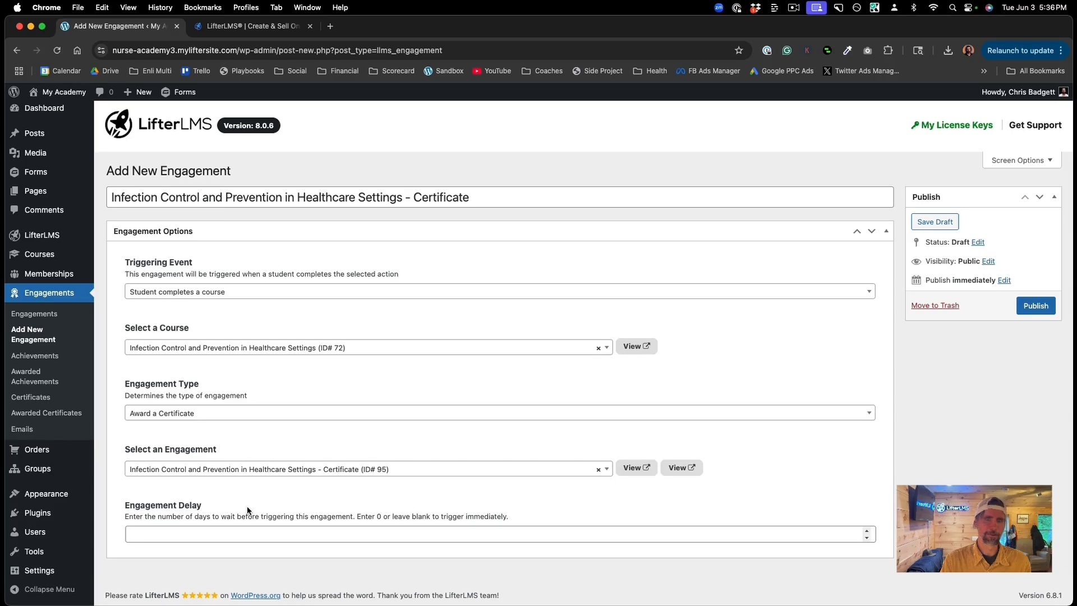
{"action": "left_click", "coordinate": [1030, 307]}
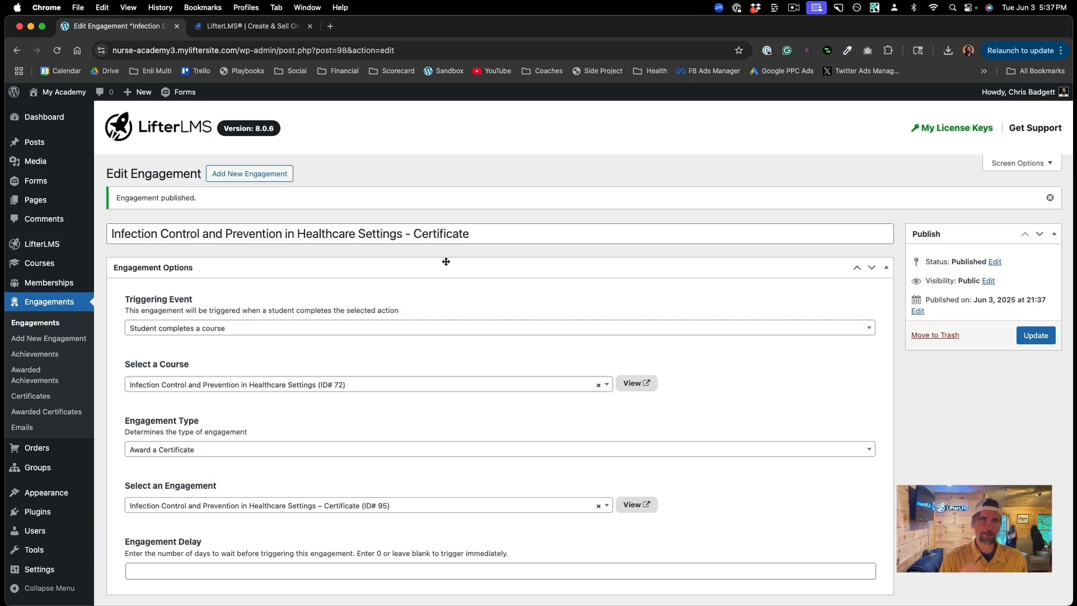
{"action": "scroll", "coordinate": [446, 262], "scroll_direction": "down", "scroll_amount": 1}
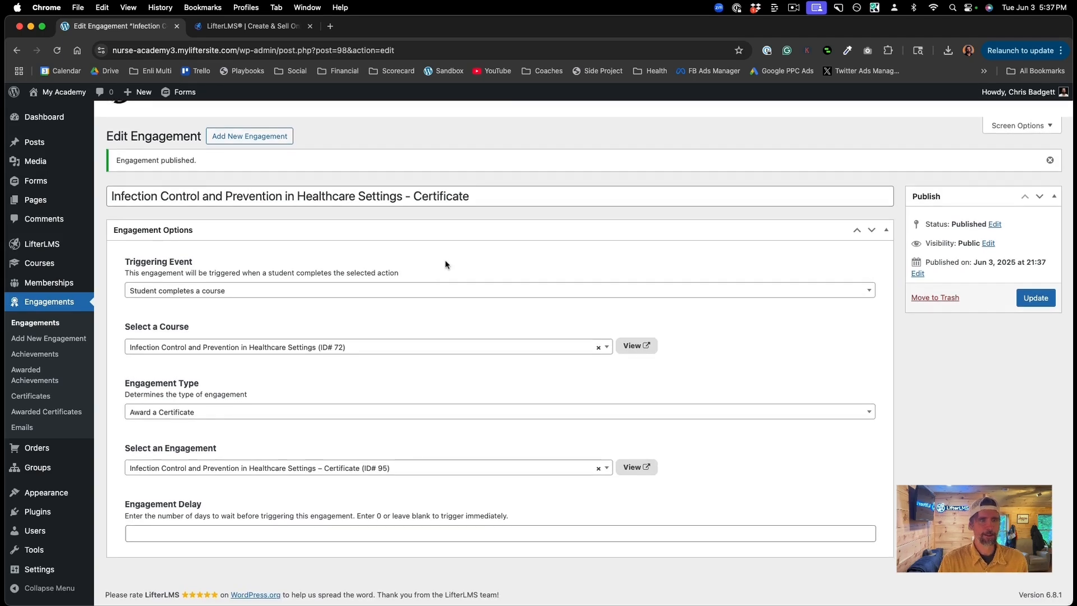
{"action": "scroll", "coordinate": [445, 261], "scroll_direction": "up", "scroll_amount": 1}
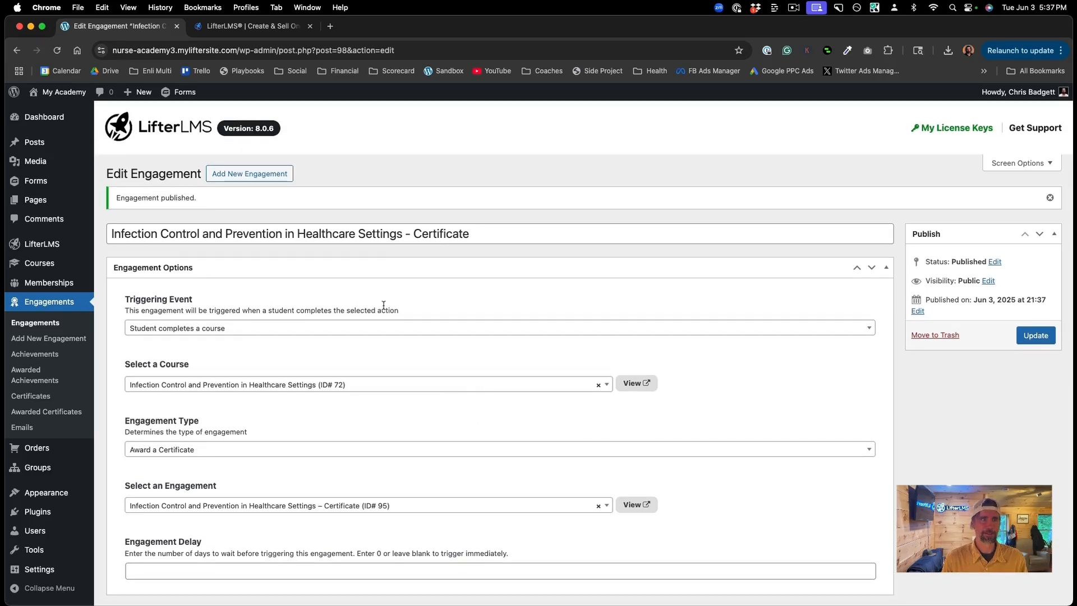
Step: From the public site's Courses catalog, open the Infection Control and Prevention in Healthcare Settings course page and view its pricing
{"action": "mouse_move", "coordinate": [67, 94]}
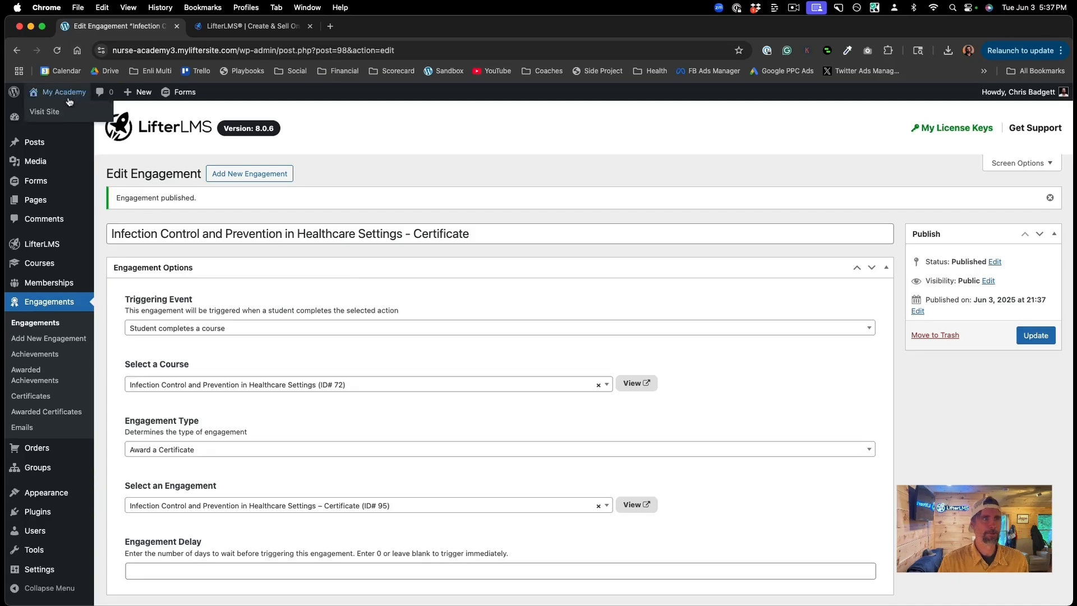
{"action": "left_click", "coordinate": [58, 114]}
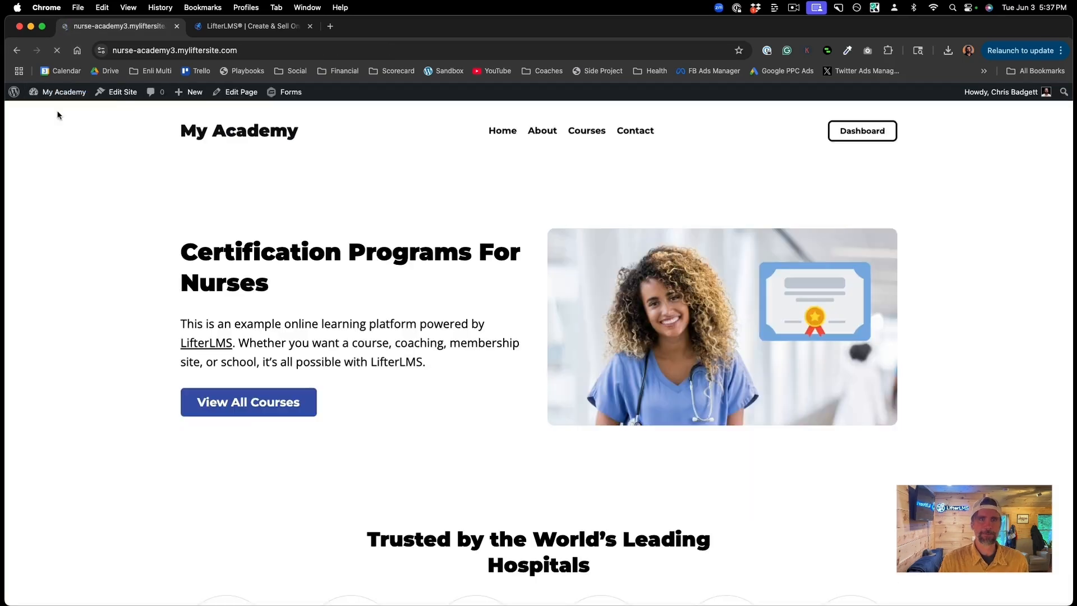
{"action": "scroll", "coordinate": [666, 178], "scroll_direction": "down", "scroll_amount": 6}
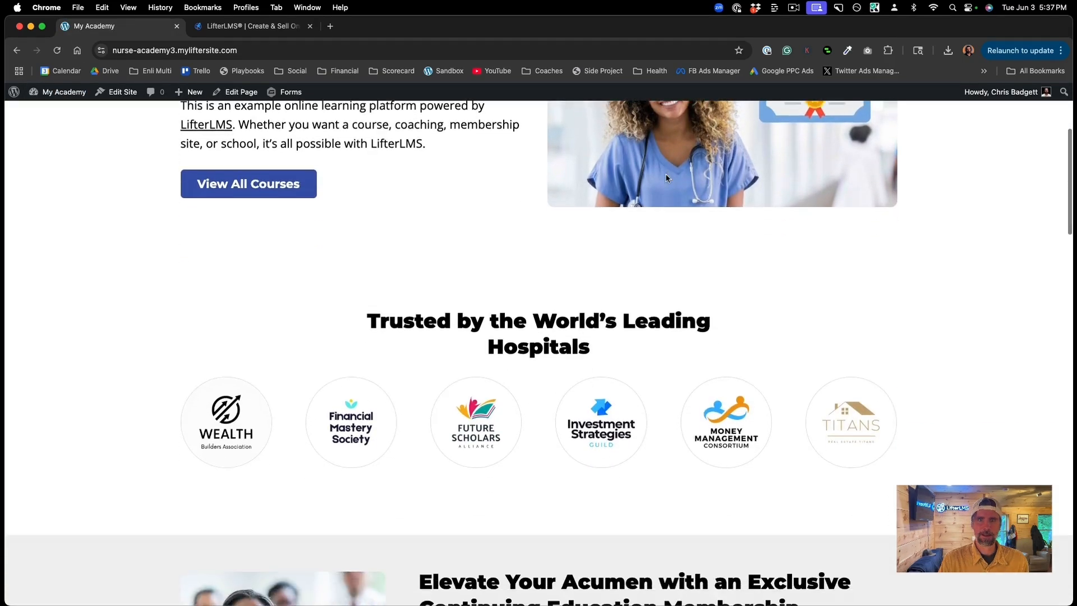
{"action": "scroll", "coordinate": [666, 178], "scroll_direction": "up", "scroll_amount": 7}
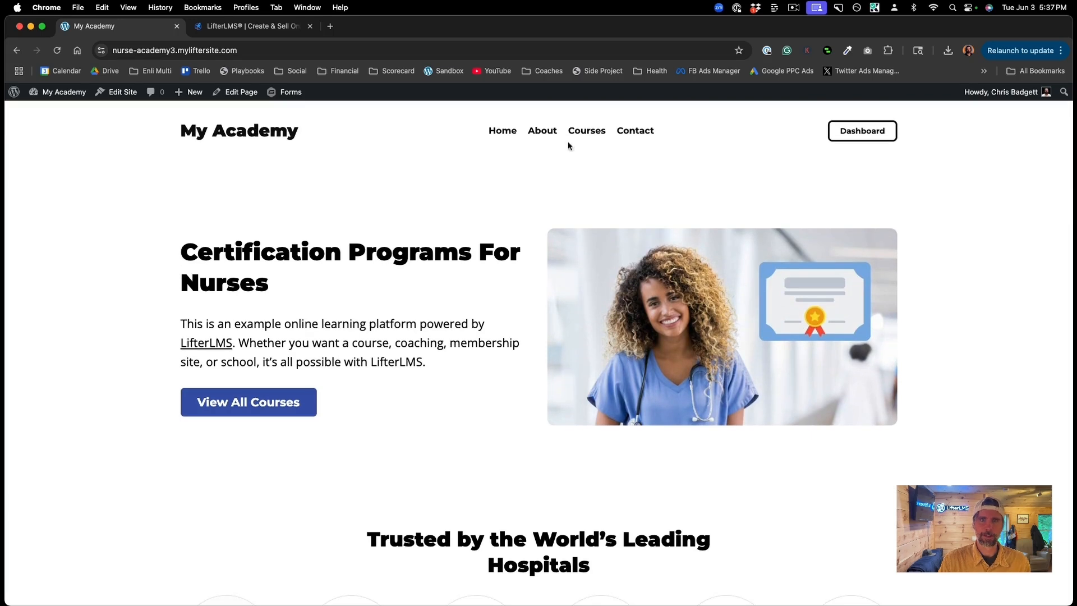
{"action": "left_click", "coordinate": [584, 131]}
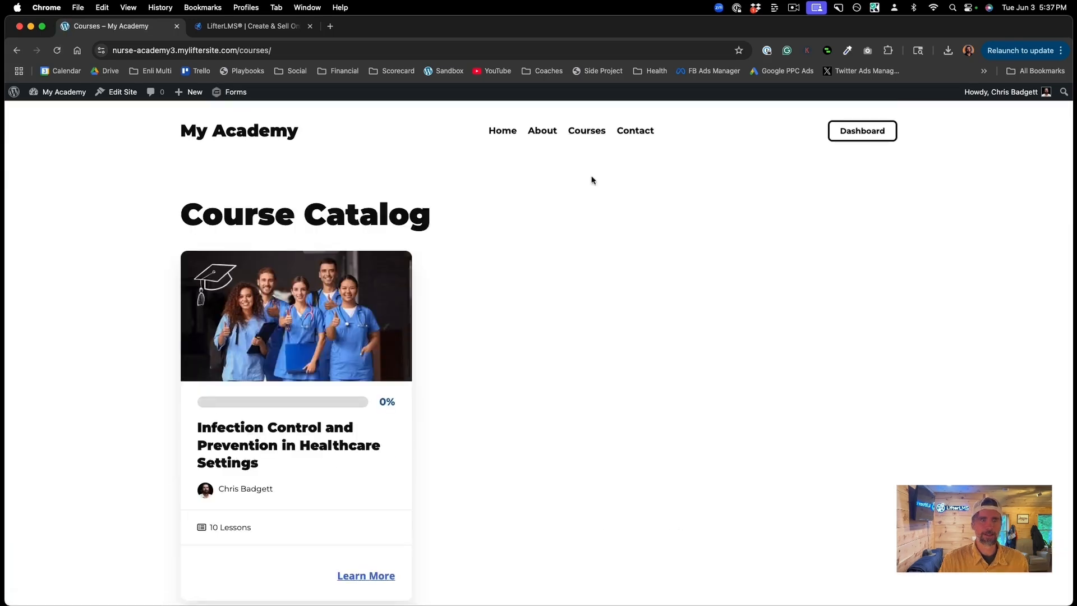
{"action": "scroll", "coordinate": [594, 317], "scroll_direction": "down", "scroll_amount": 2}
{"action": "scroll", "coordinate": [594, 317], "scroll_direction": "up", "scroll_amount": 2}
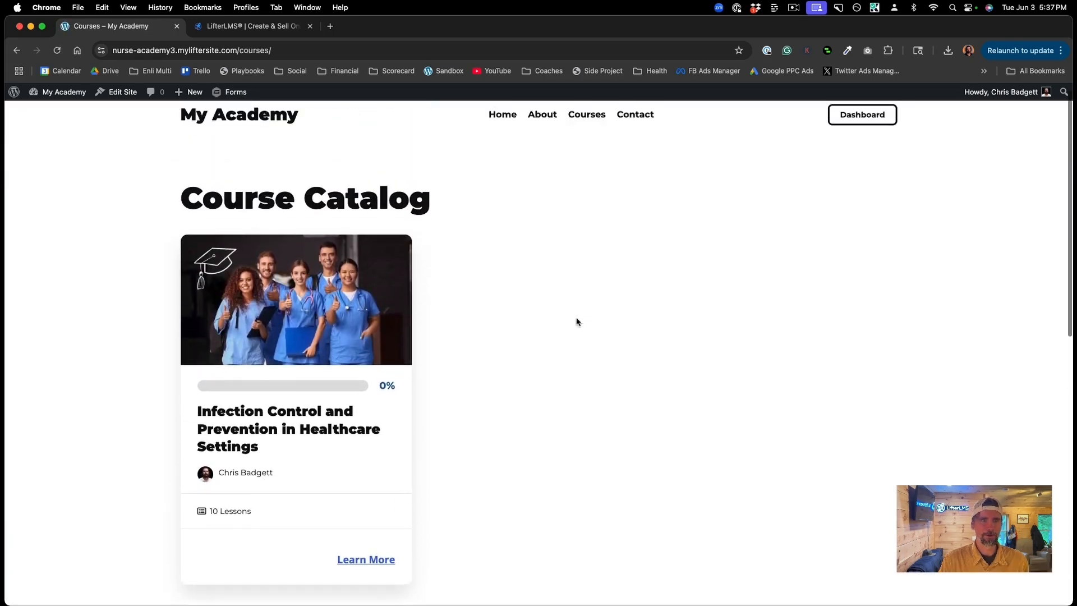
{"action": "left_click", "coordinate": [274, 421]}
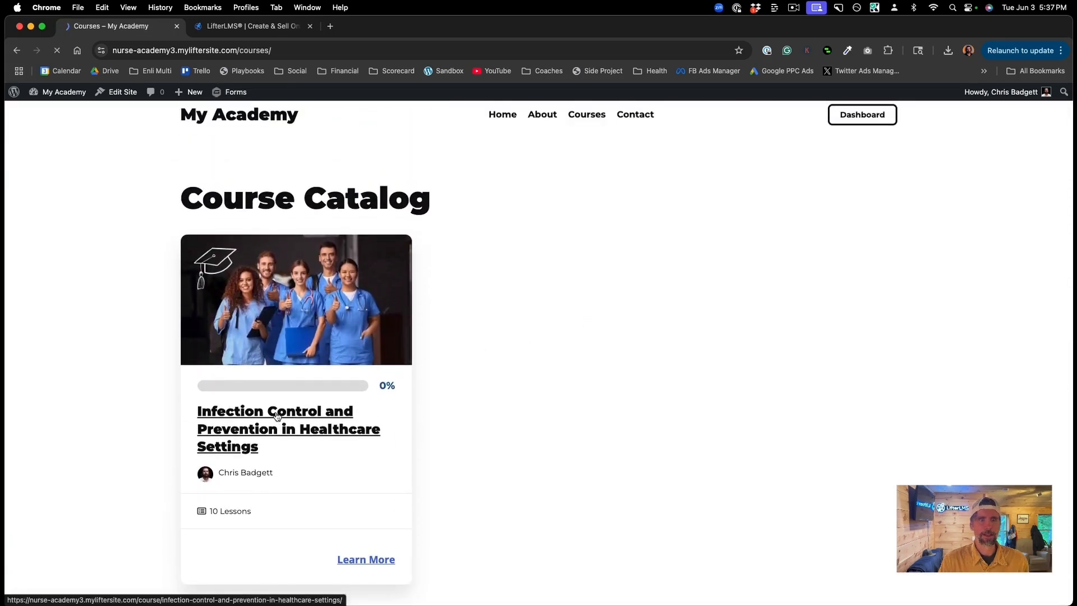
{"action": "scroll", "coordinate": [586, 374], "scroll_direction": "down", "scroll_amount": 5}
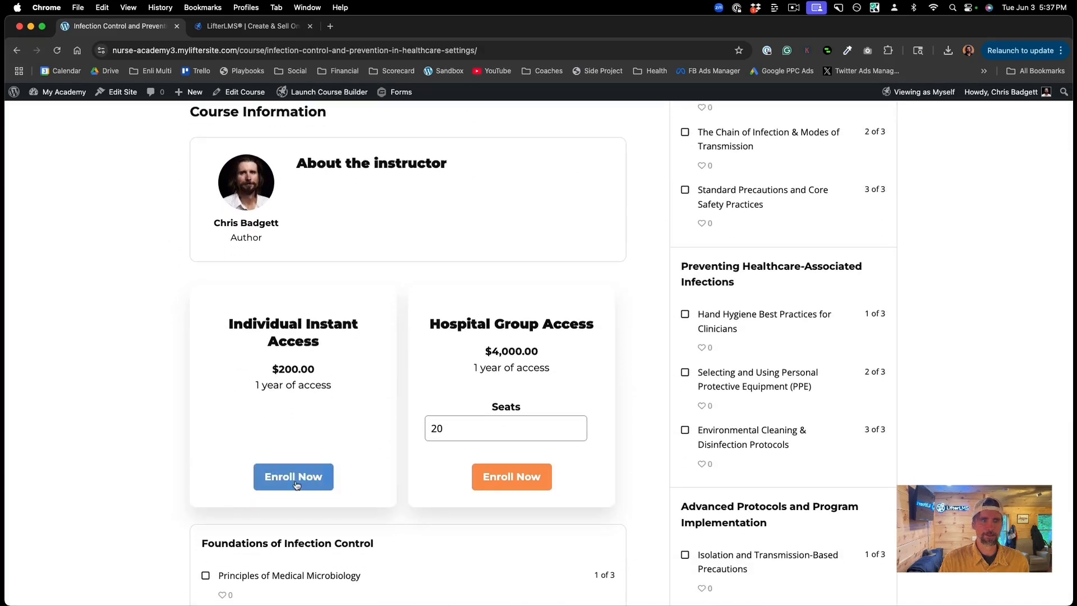
Step: Enroll in the $200 Individual Instant Access plan and enter the billing street address and city
{"action": "left_click", "coordinate": [296, 485]}
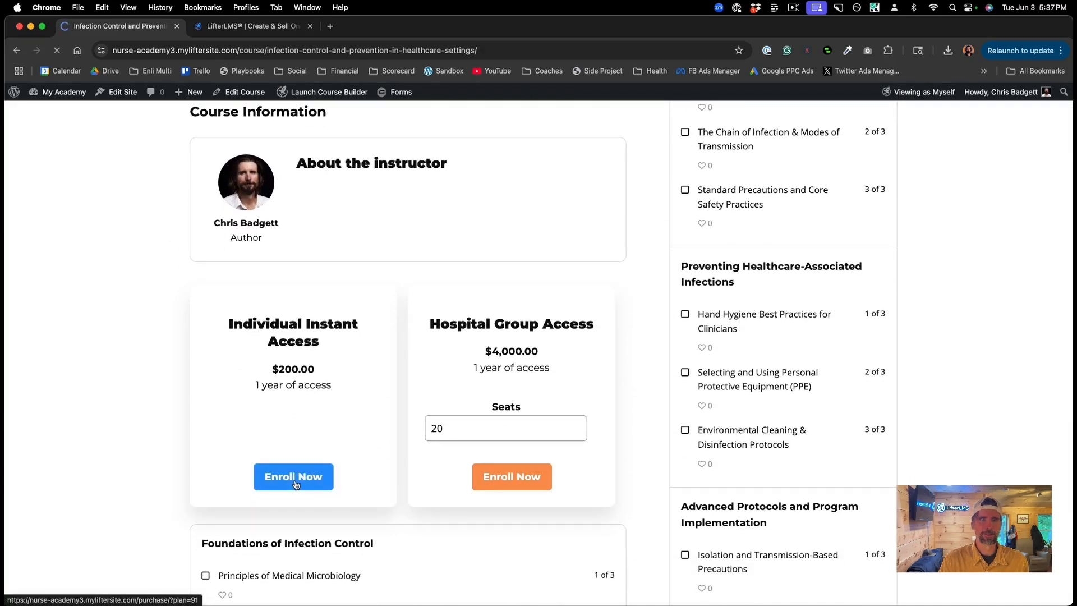
{"action": "scroll", "coordinate": [546, 456], "scroll_direction": "down", "scroll_amount": 2}
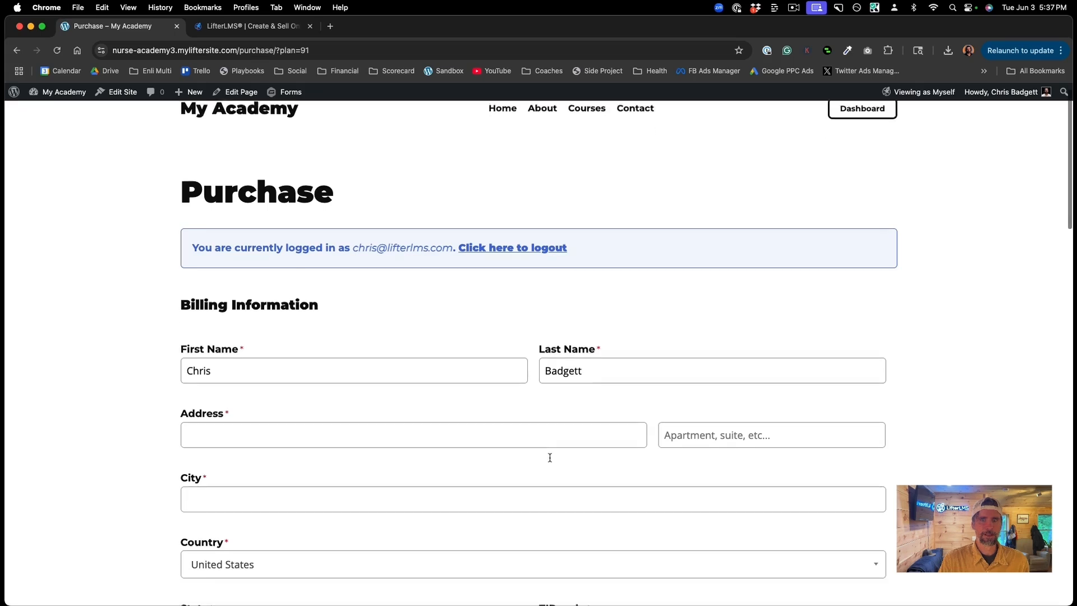
{"action": "scroll", "coordinate": [550, 458], "scroll_direction": "down", "scroll_amount": 1}
{"action": "left_click", "coordinate": [210, 332]}
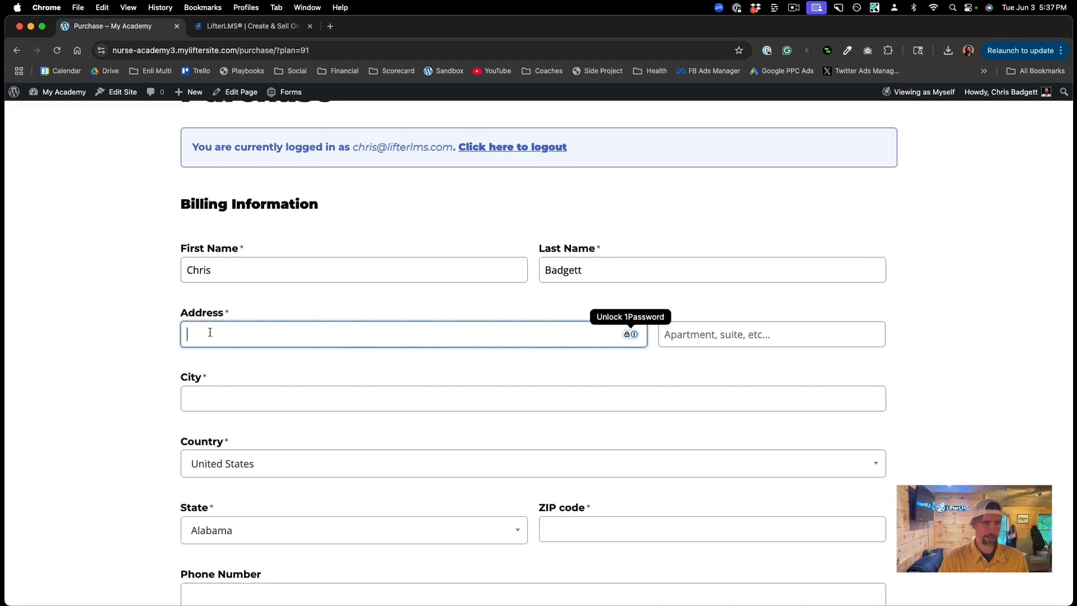
{"action": "type", "text": "123"}
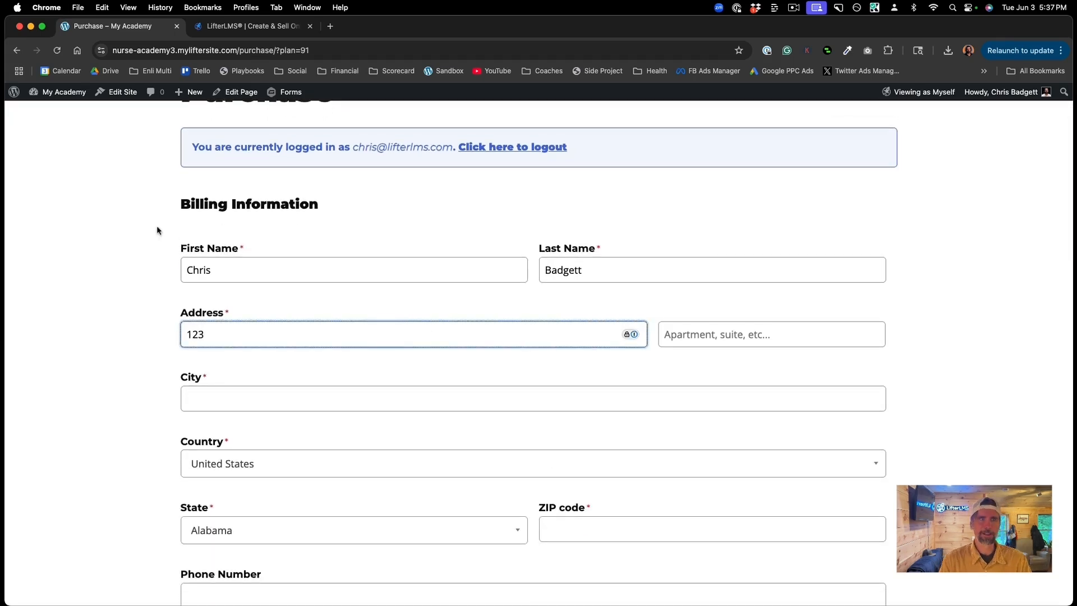
{"action": "type", "text": " Main"}
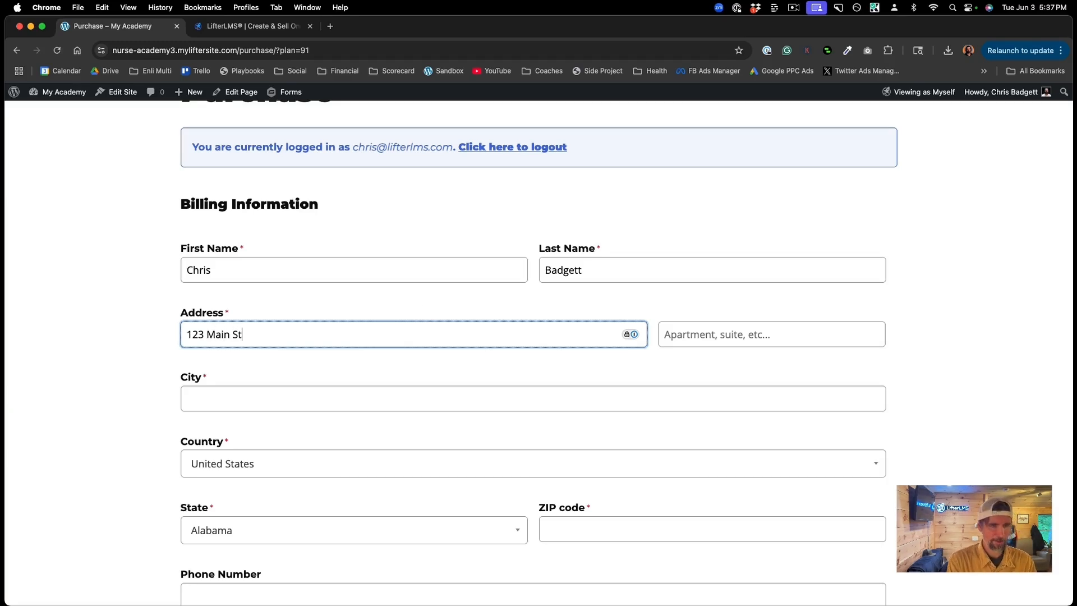
{"action": "type", "text": " St"}
{"action": "scroll", "coordinate": [370, 310], "scroll_direction": "down", "scroll_amount": 3}
{"action": "left_click", "coordinate": [231, 334]}
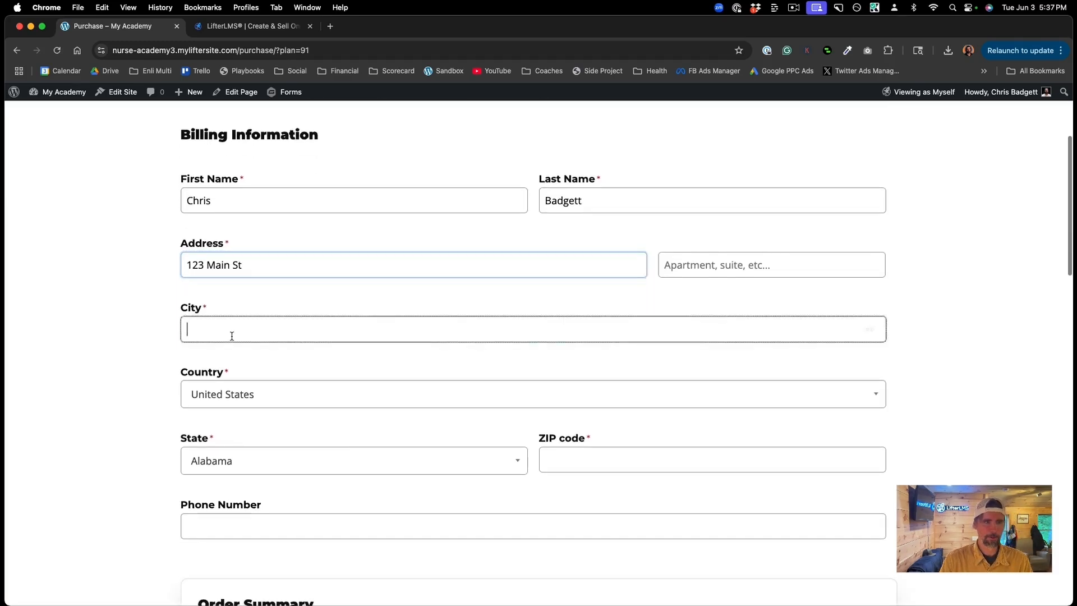
{"action": "type", "text": "Beverly Hills"}
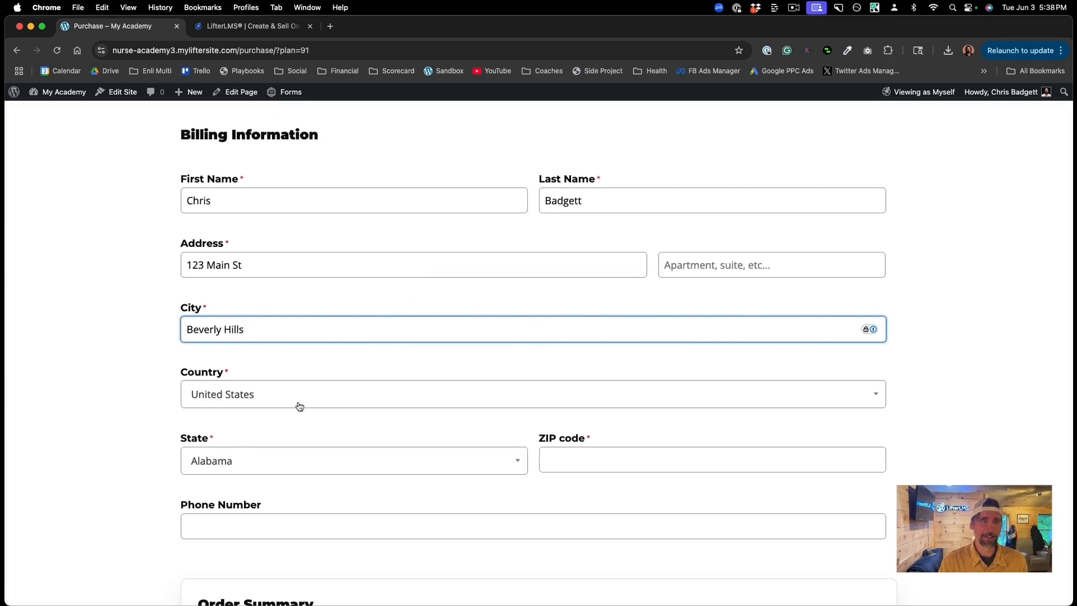
Step: Choose United States and California, then fill in the billing ZIP code and phone number
{"action": "left_click", "coordinate": [229, 395]}
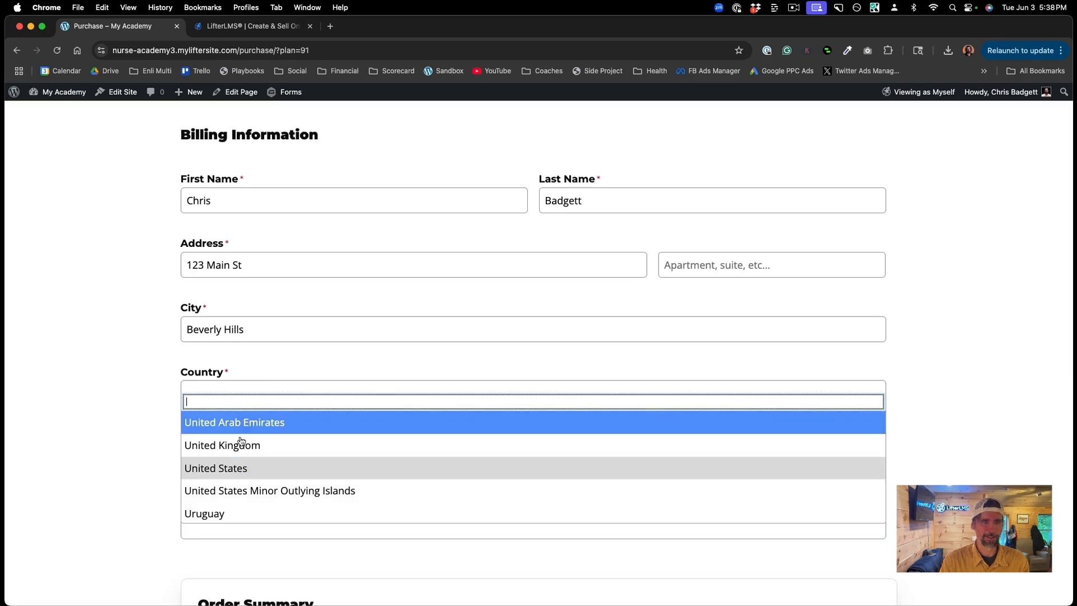
{"action": "left_click", "coordinate": [235, 468]}
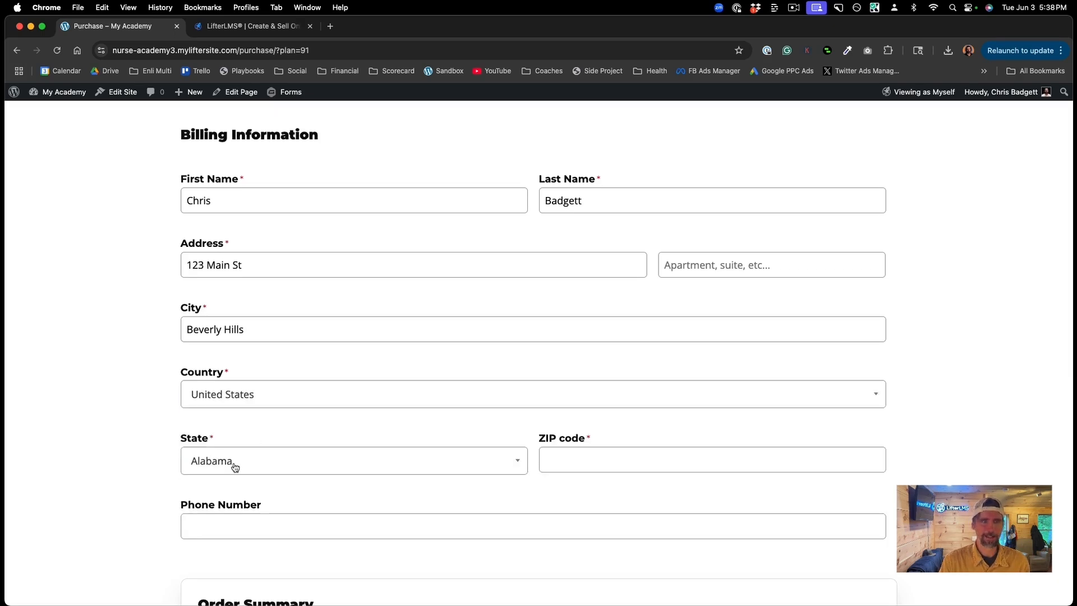
{"action": "left_click", "coordinate": [328, 460]}
{"action": "scroll", "coordinate": [274, 415], "scroll_direction": "down", "scroll_amount": 5}
{"action": "scroll", "coordinate": [273, 406], "scroll_direction": "up", "scroll_amount": 2}
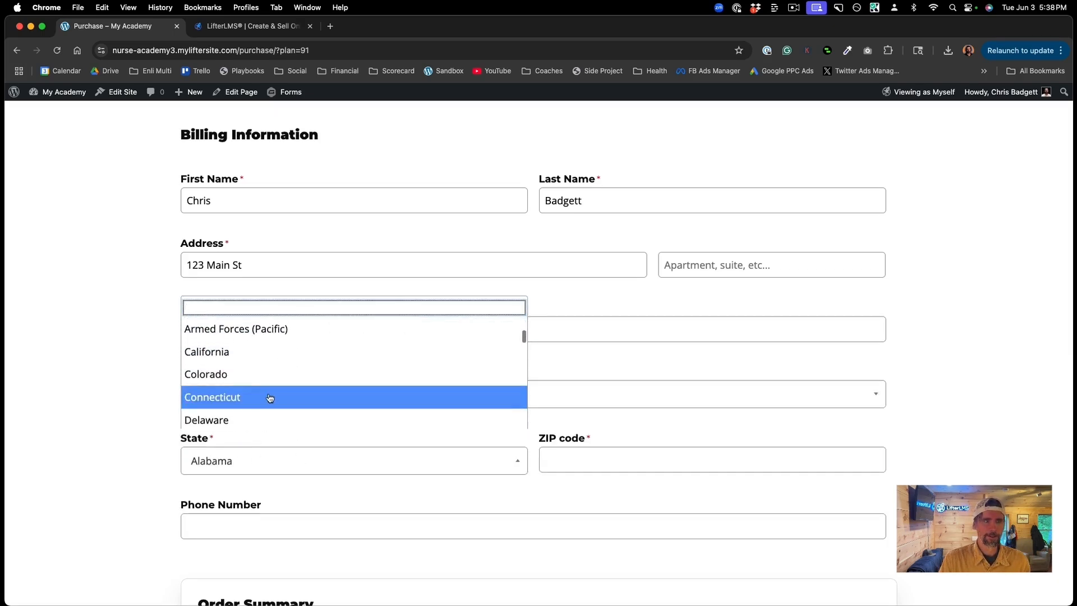
{"action": "left_click", "coordinate": [227, 356]}
{"action": "left_click", "coordinate": [583, 455]}
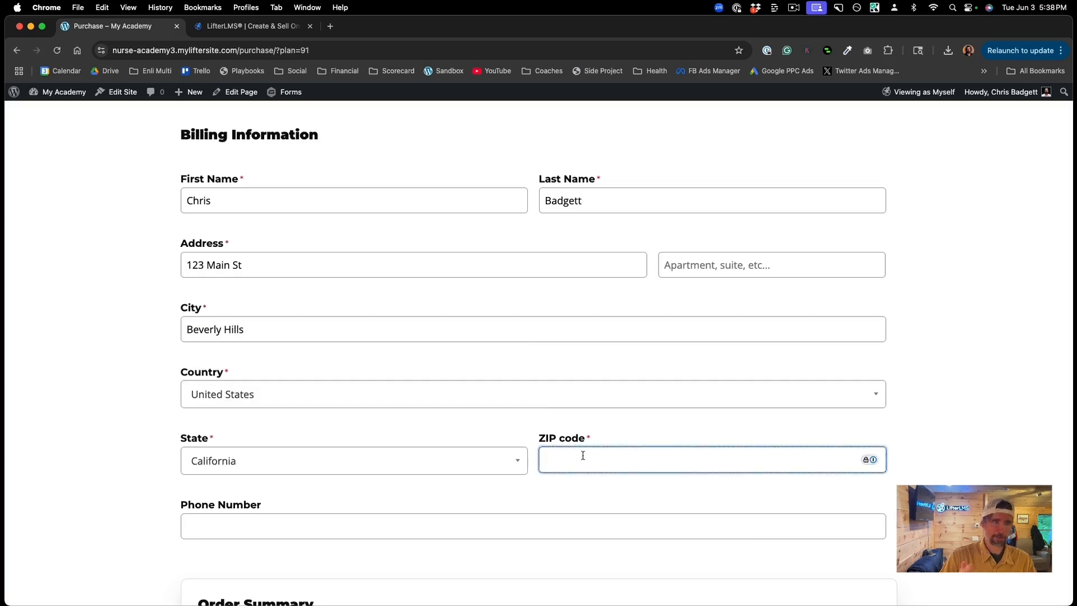
{"action": "type", "text": "90"}
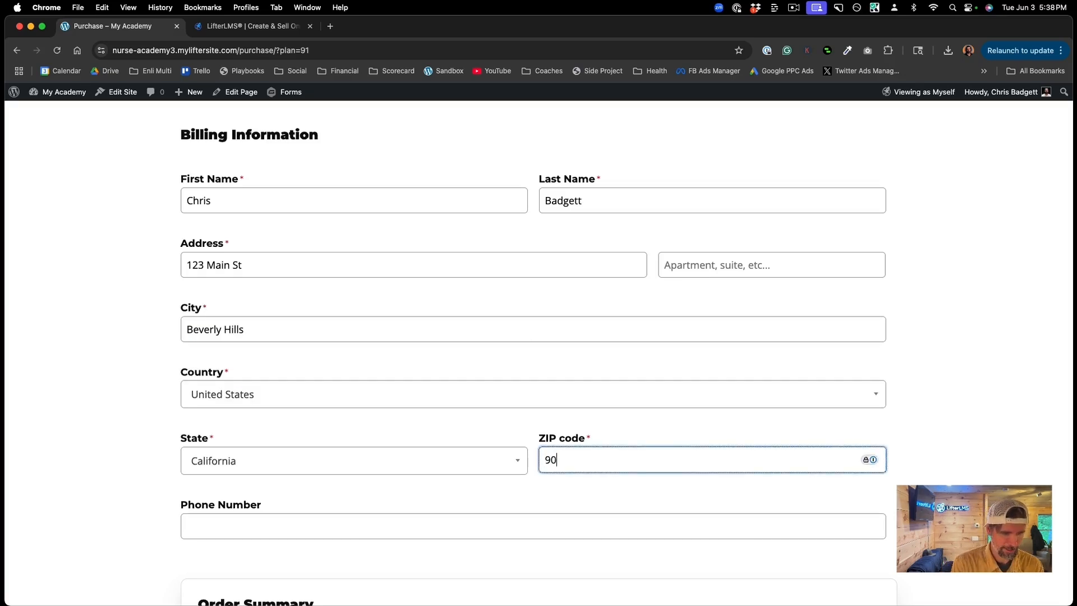
{"action": "type", "text": "210"}
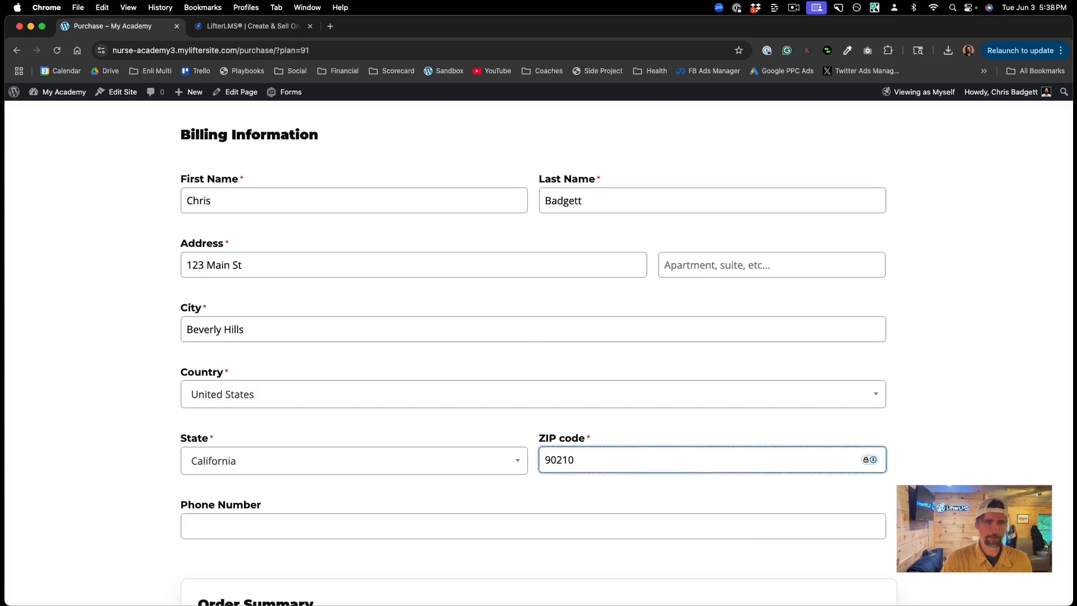
{"action": "scroll", "coordinate": [271, 449], "scroll_direction": "down", "scroll_amount": 2}
{"action": "left_click", "coordinate": [241, 433]}
{"action": "type", "text": "555 555 555"}
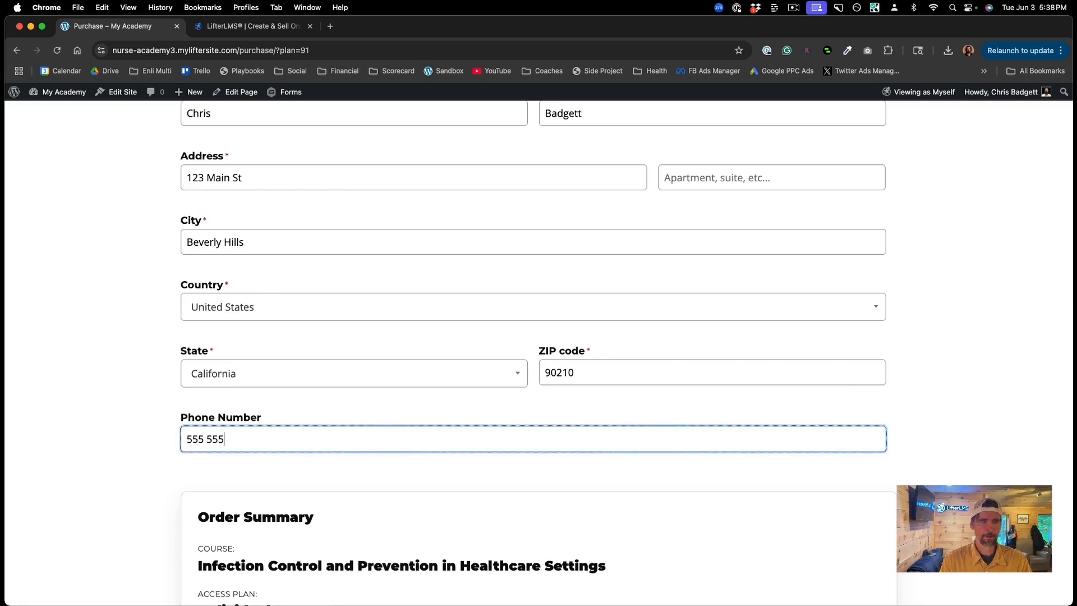
{"action": "type", "text": "5"}
{"action": "scroll", "coordinate": [223, 410], "scroll_direction": "down", "scroll_amount": 4}
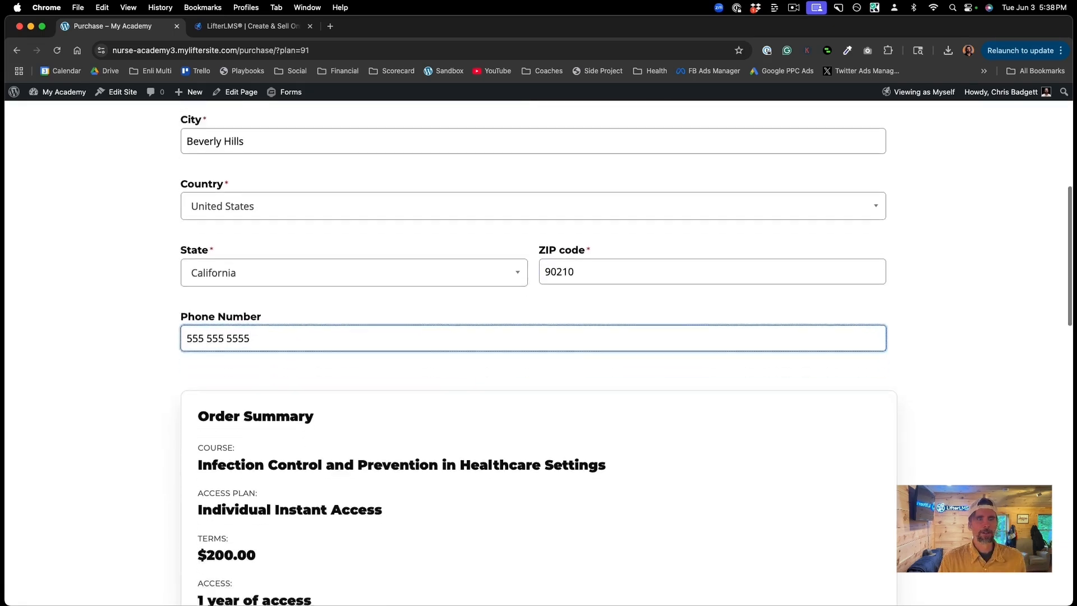
Step: Pay with the copied Stripe test card, expiry 12/28, CVC 123 and ZIP, and place the order
{"action": "scroll", "coordinate": [429, 481], "scroll_direction": "down", "scroll_amount": 4}
{"action": "scroll", "coordinate": [430, 482], "scroll_direction": "down", "scroll_amount": 2}
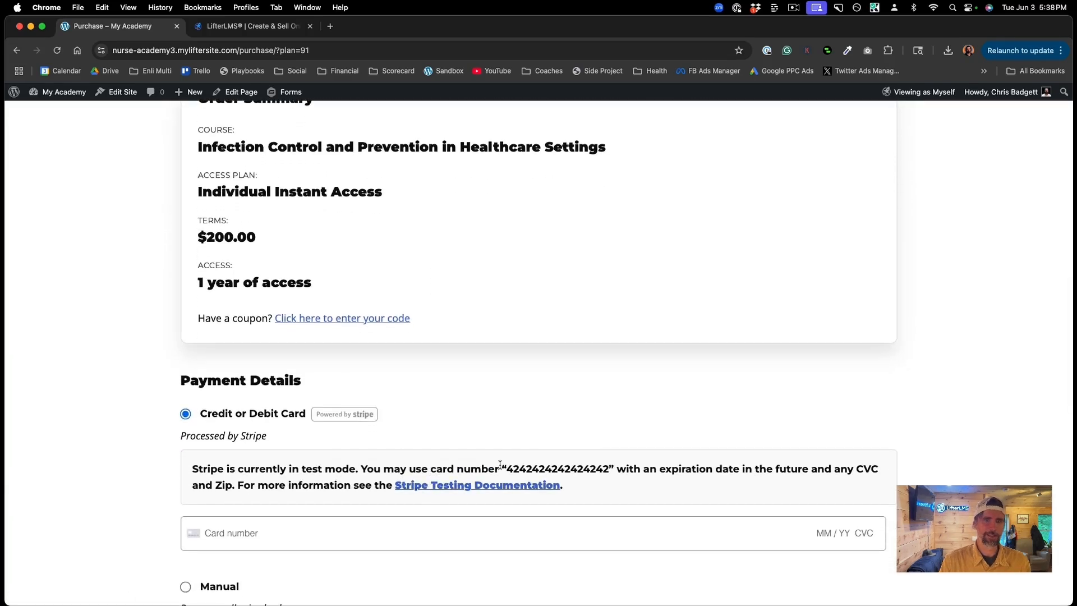
{"action": "left_click_drag", "start_coordinate": [507, 466], "coordinate": [609, 465]}
{"action": "key", "text": "super+c"}
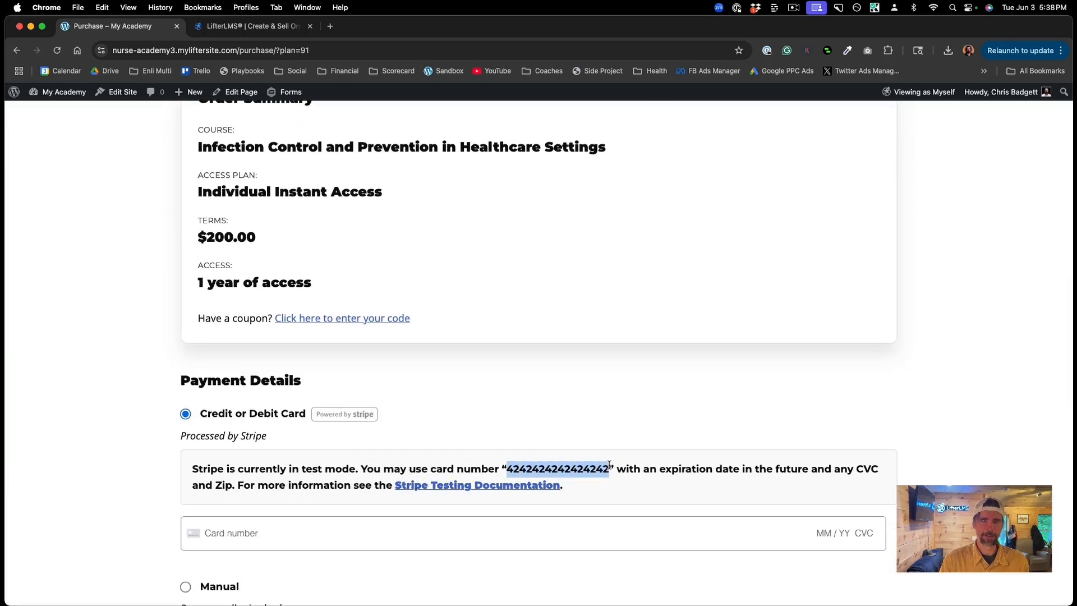
{"action": "left_click", "coordinate": [240, 532]}
{"action": "key", "text": "super+v"}
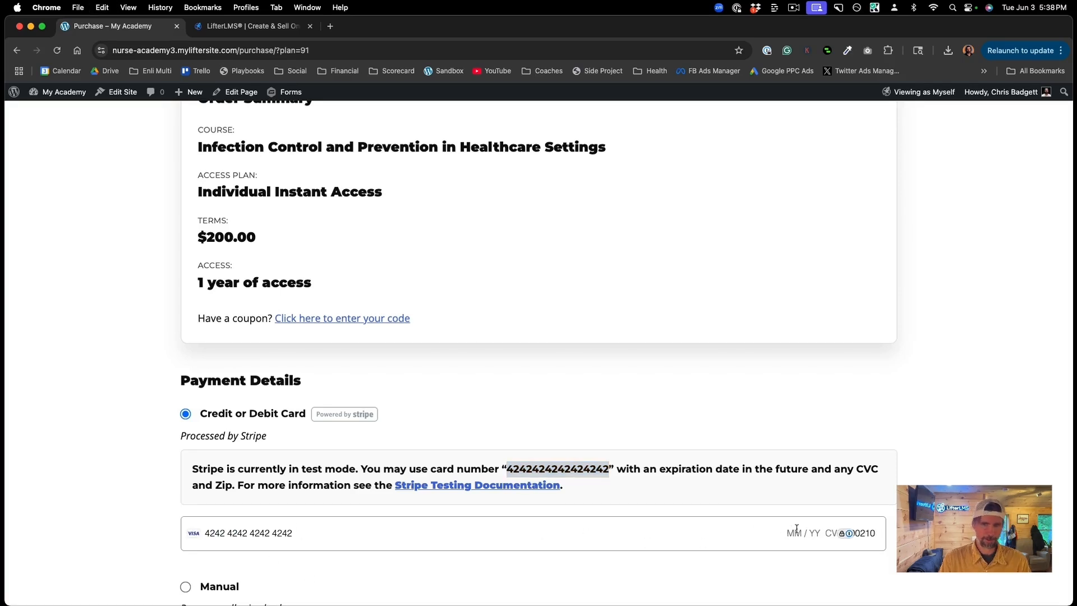
{"action": "type", "text": "12 /1"}
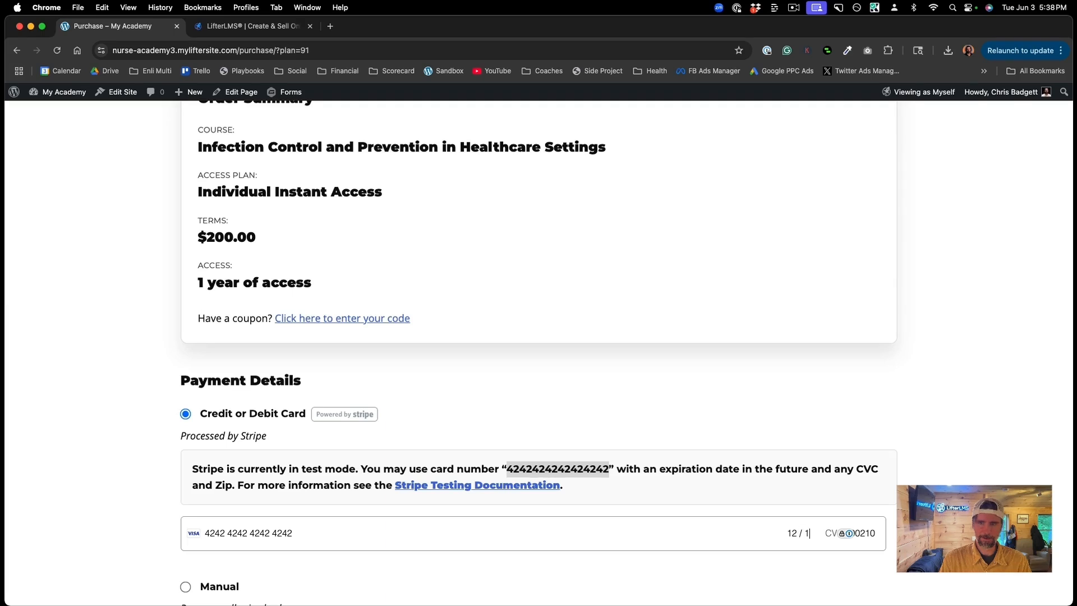
{"action": "type", "text": "2"}
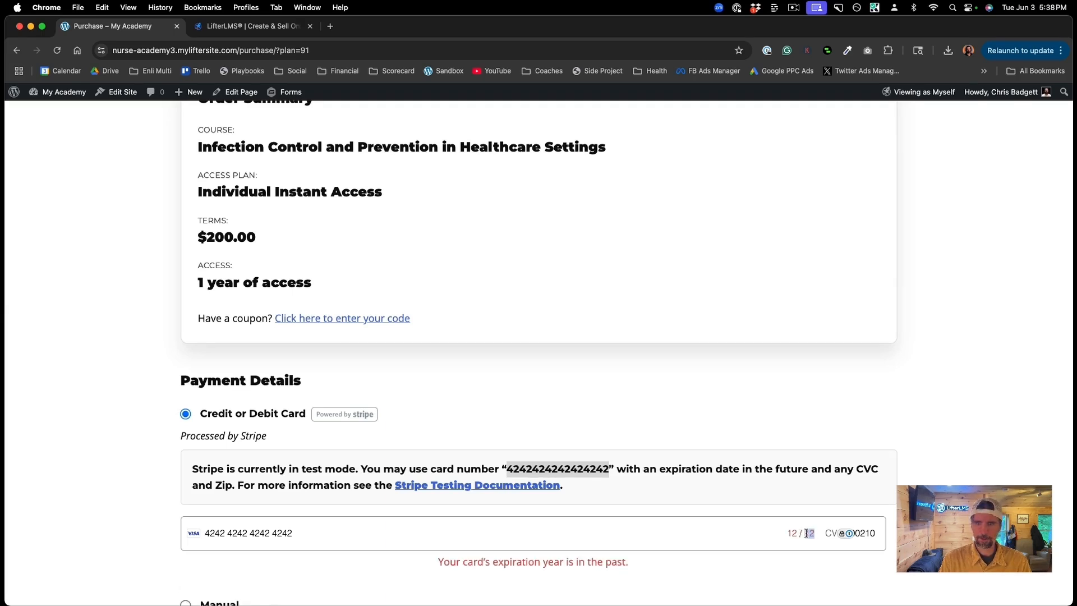
{"action": "type", "text": "28"}
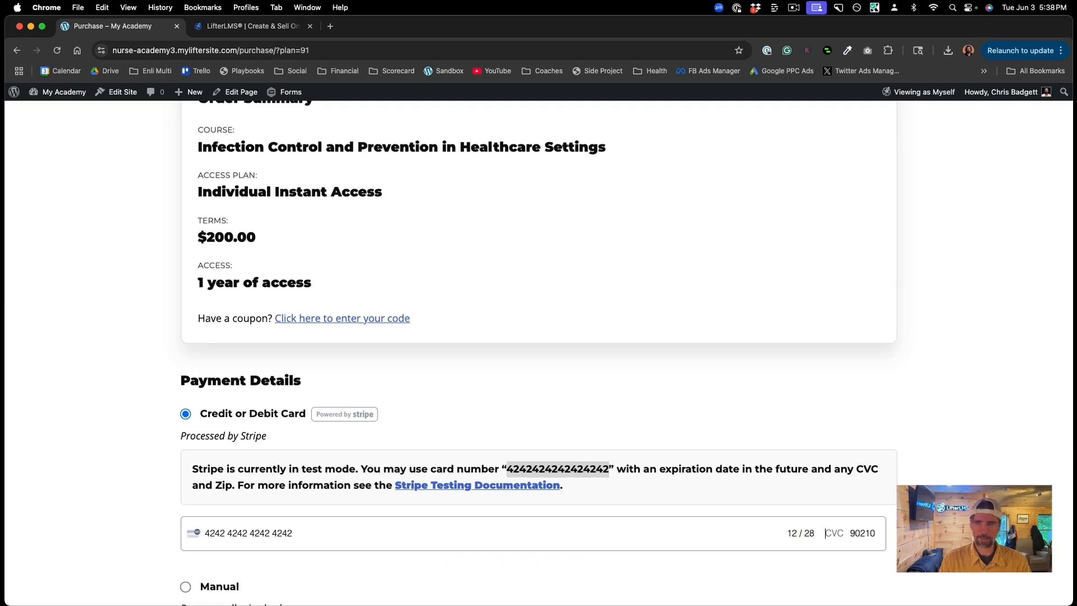
{"action": "type", "text": "123"}
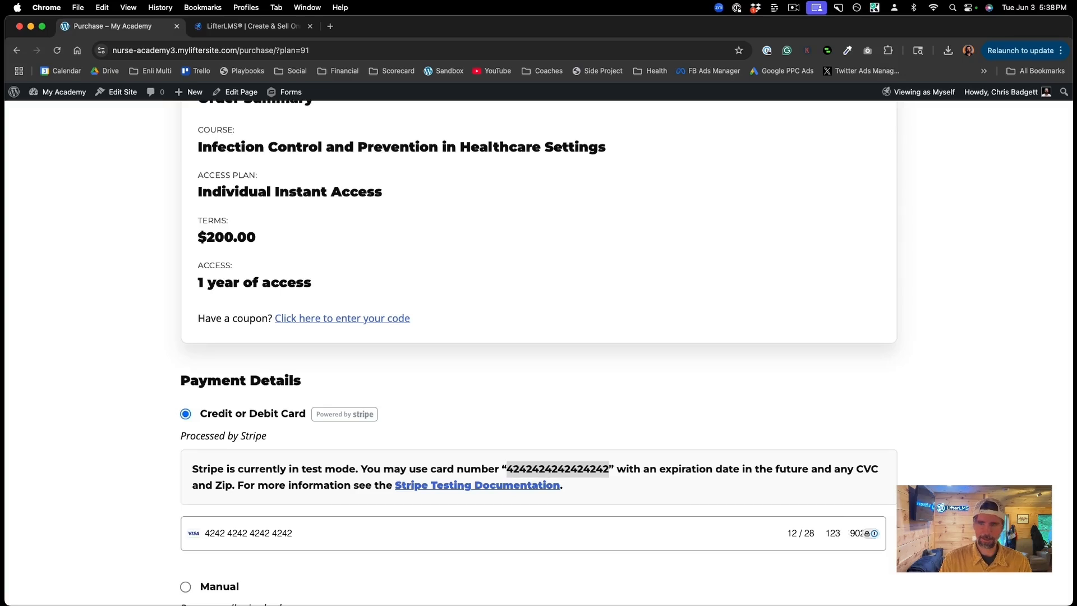
{"action": "scroll", "coordinate": [619, 548], "scroll_direction": "down", "scroll_amount": 5}
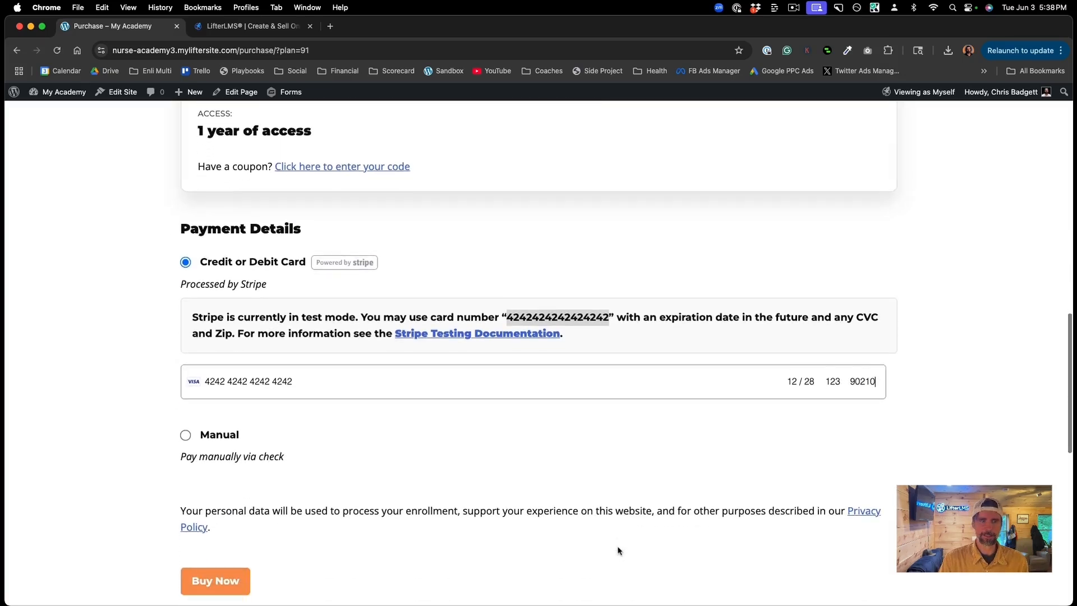
{"action": "scroll", "coordinate": [519, 515], "scroll_direction": "down", "scroll_amount": 2}
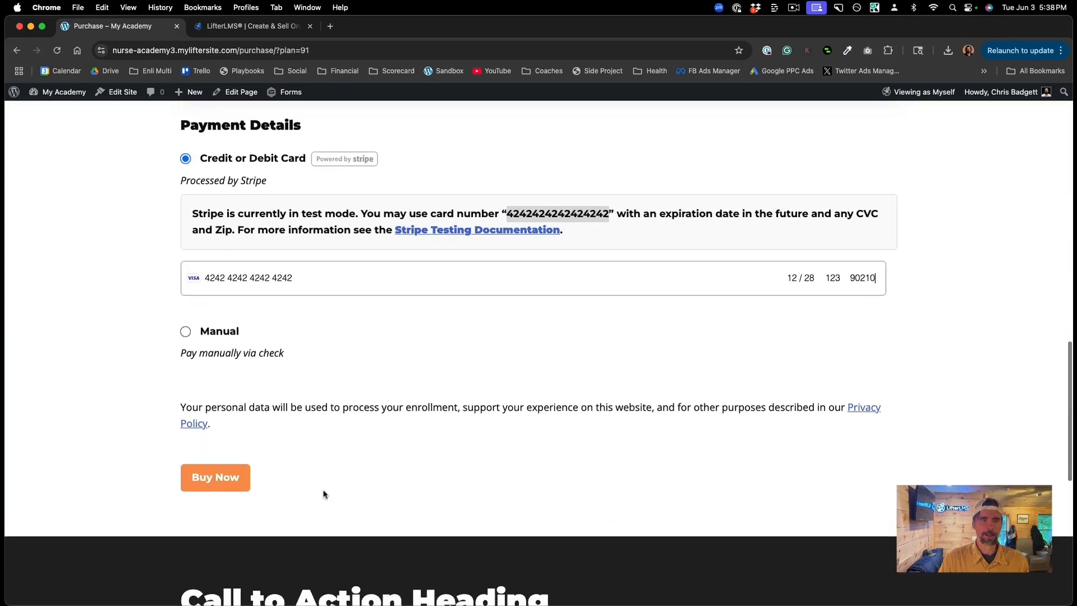
{"action": "left_click", "coordinate": [225, 485]}
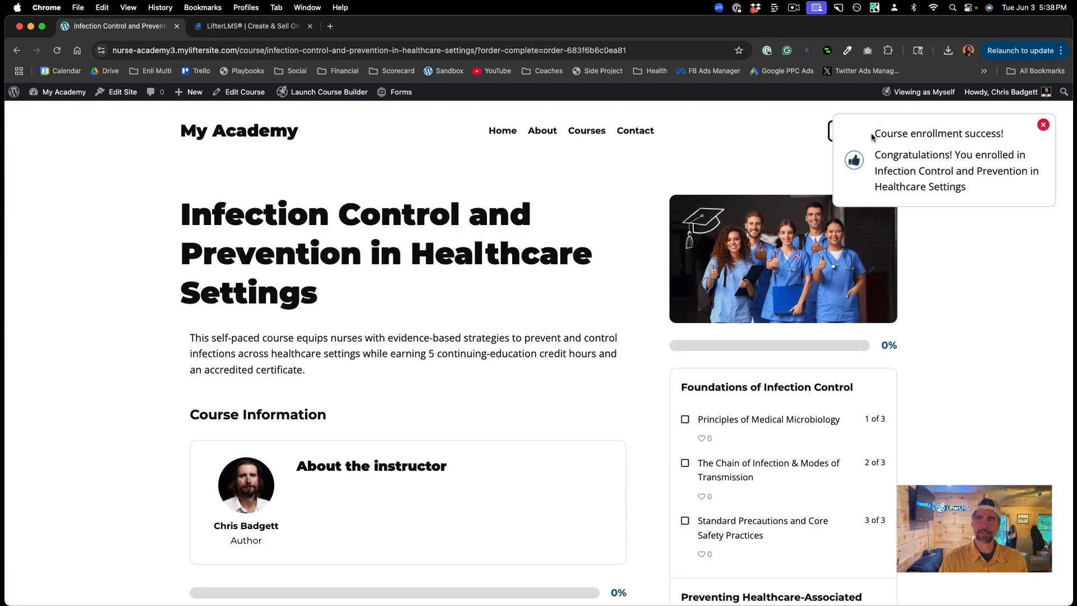
Step: Dismiss the enrollment notice, start the first lesson, play its video, and mark it complete
{"action": "left_click", "coordinate": [1045, 127]}
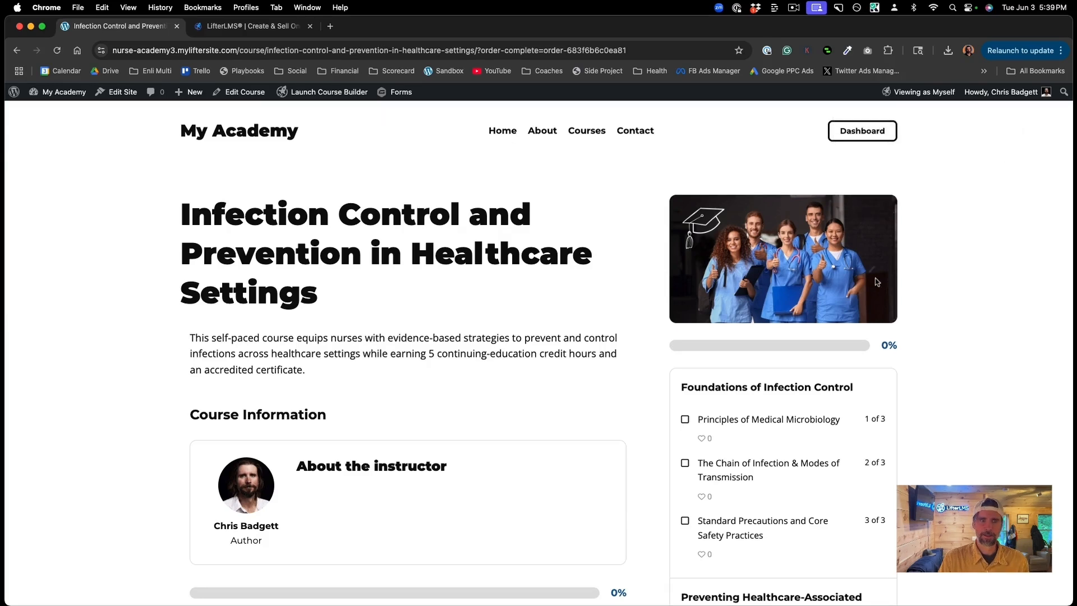
{"action": "scroll", "coordinate": [877, 281], "scroll_direction": "down", "scroll_amount": 3}
{"action": "left_click", "coordinate": [405, 548]}
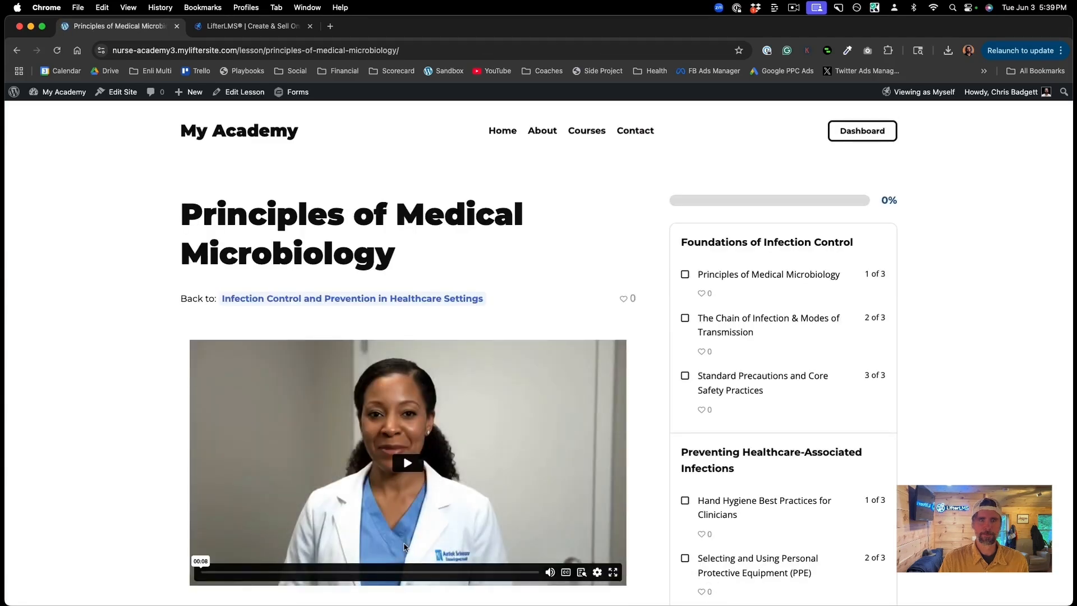
{"action": "scroll", "coordinate": [403, 505], "scroll_direction": "down", "scroll_amount": 1}
{"action": "scroll", "coordinate": [395, 496], "scroll_direction": "down", "scroll_amount": 1}
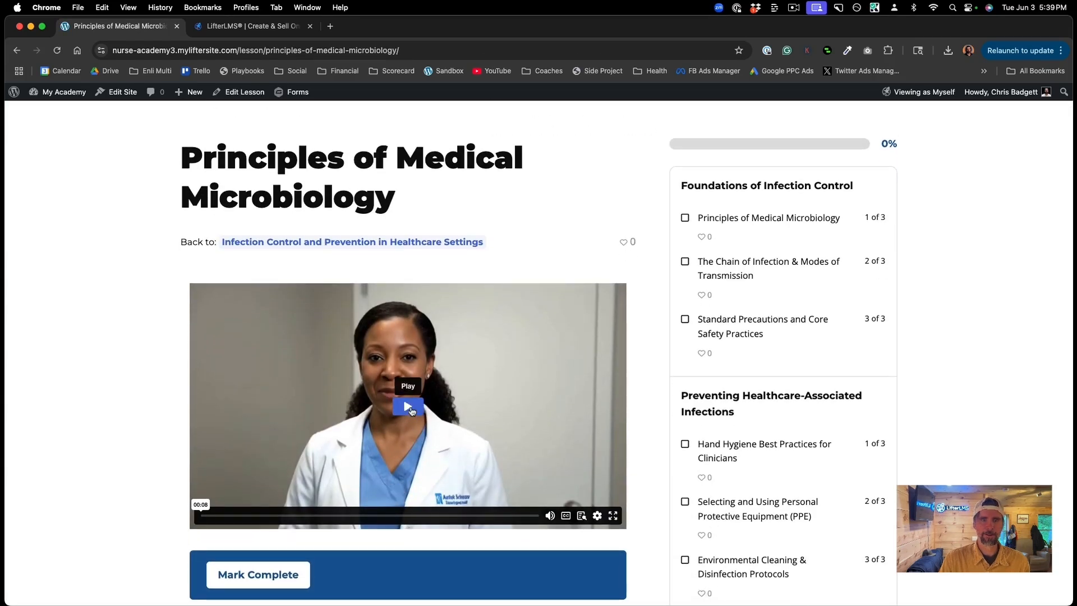
{"action": "left_click", "coordinate": [408, 411]}
{"action": "left_click", "coordinate": [409, 408]}
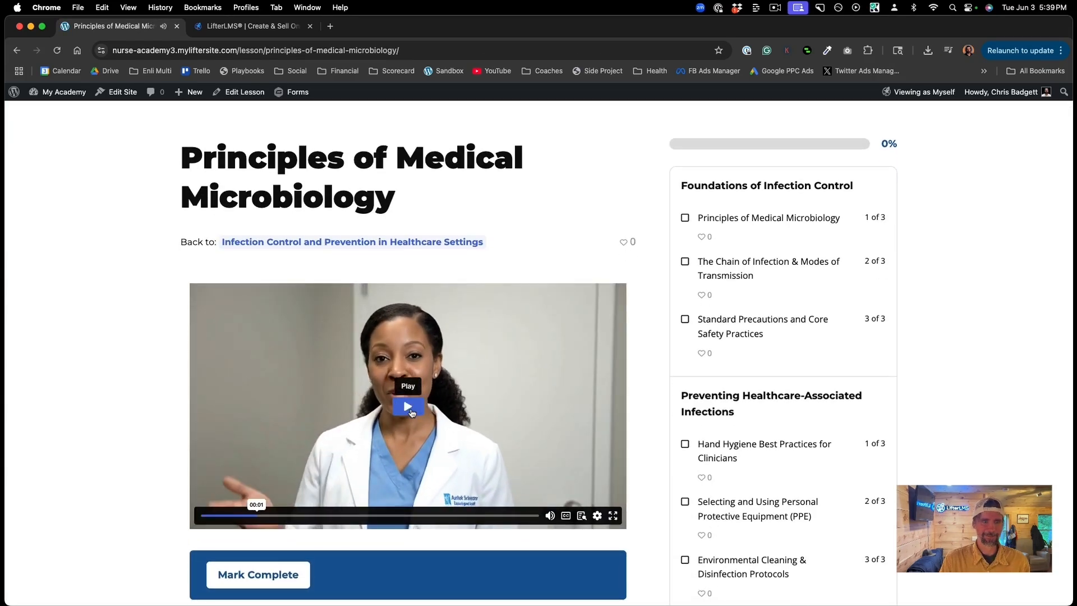
{"action": "left_click", "coordinate": [278, 574]}
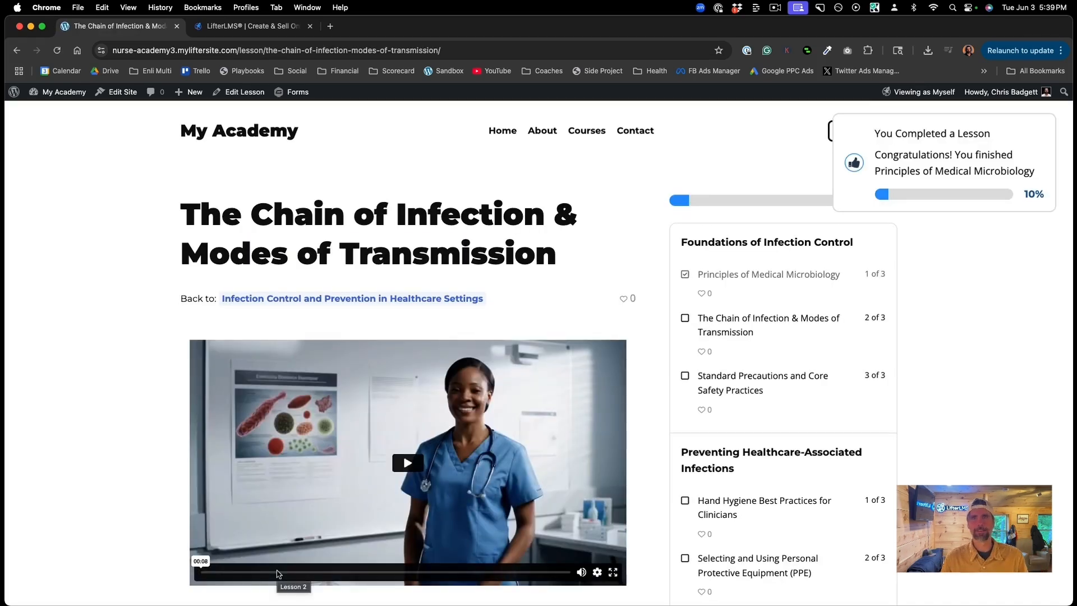
{"action": "scroll", "coordinate": [279, 573], "scroll_direction": "down", "scroll_amount": 3}
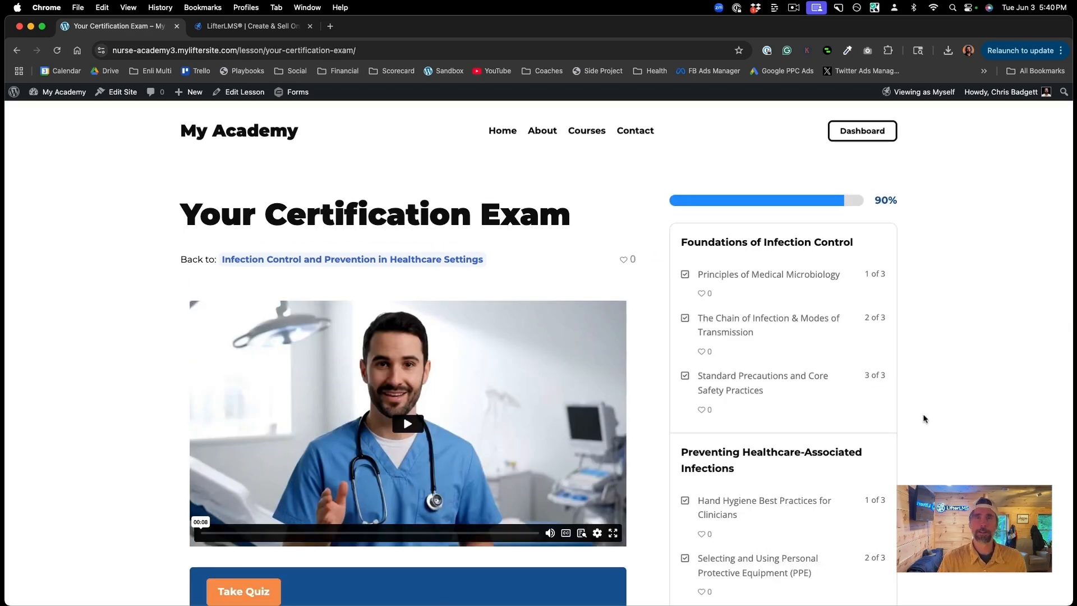
Step: Play the certification exam lesson video, then open the Your Certification Exam quiz
{"action": "scroll", "coordinate": [924, 418], "scroll_direction": "down", "scroll_amount": 3}
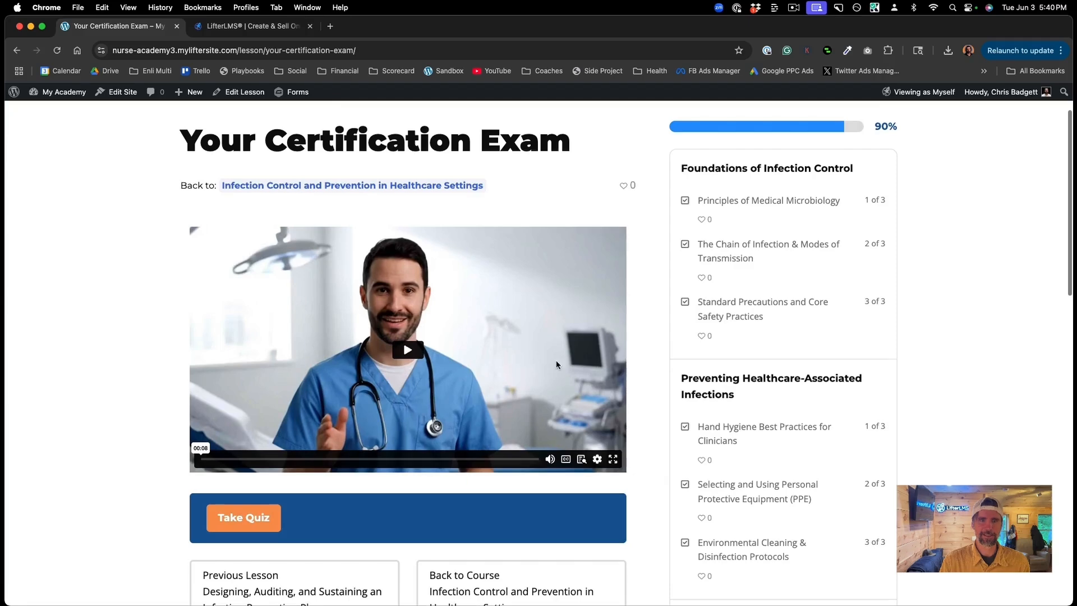
{"action": "left_click", "coordinate": [408, 356]}
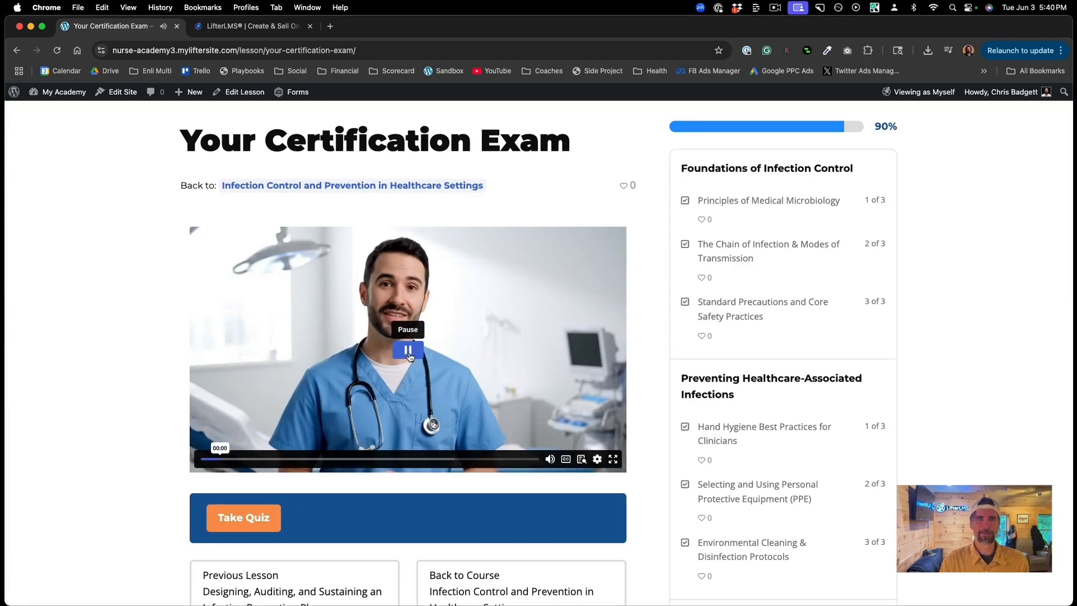
{"action": "left_click", "coordinate": [408, 355]}
{"action": "scroll", "coordinate": [740, 418], "scroll_direction": "down", "scroll_amount": 3}
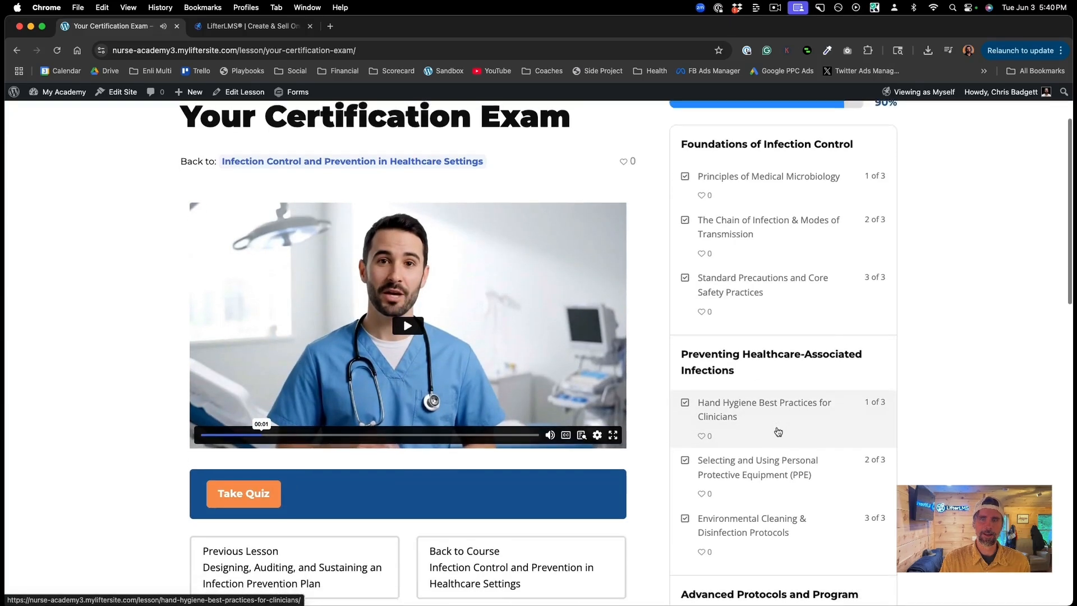
{"action": "scroll", "coordinate": [778, 431], "scroll_direction": "down", "scroll_amount": 10}
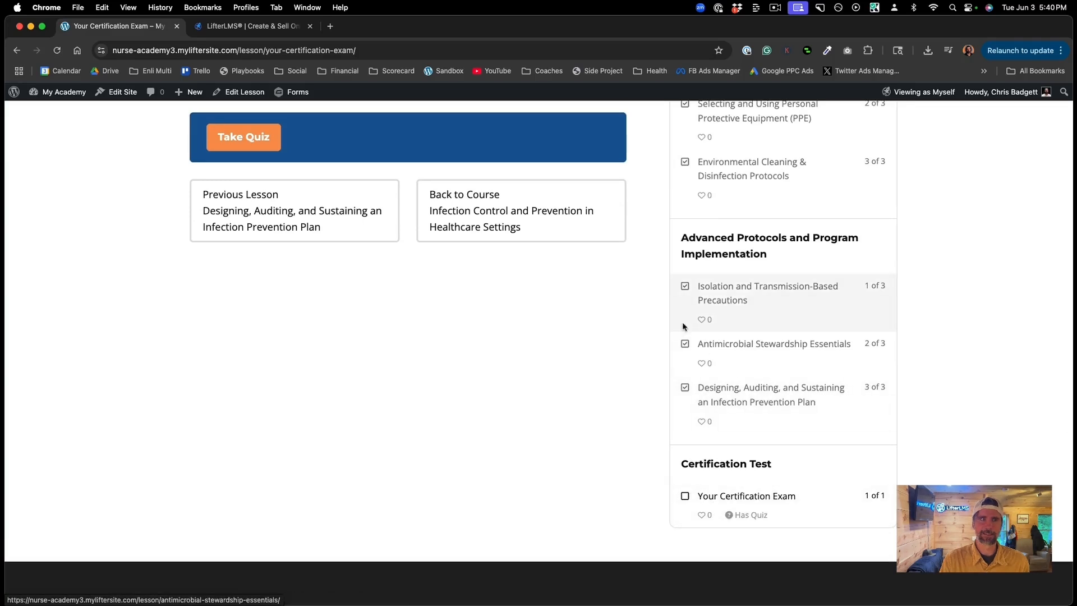
{"action": "scroll", "coordinate": [682, 322], "scroll_direction": "up", "scroll_amount": 5}
{"action": "scroll", "coordinate": [683, 325], "scroll_direction": "up", "scroll_amount": 8}
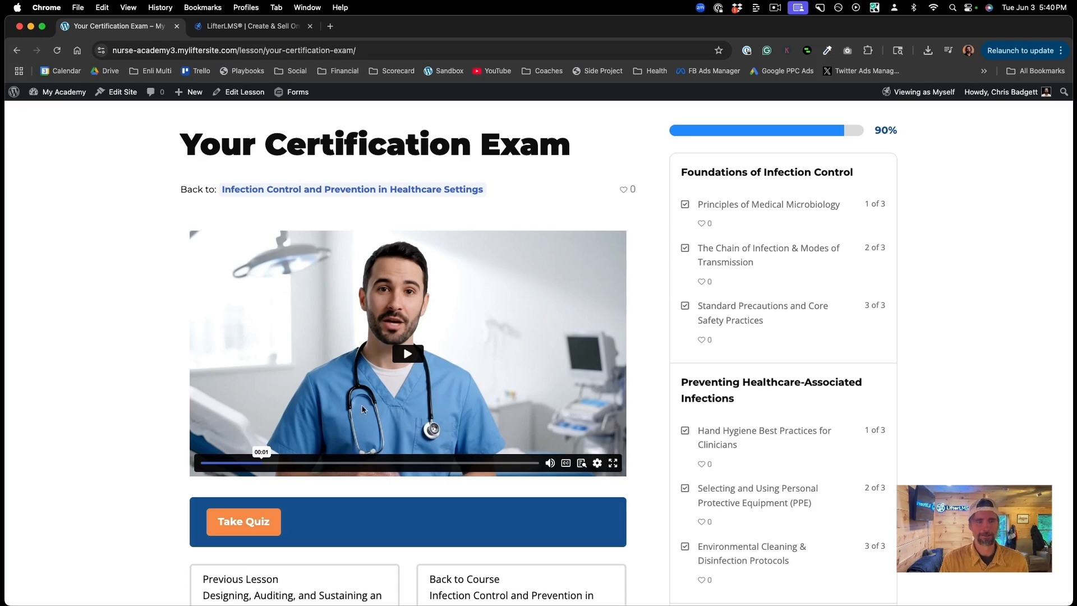
{"action": "left_click", "coordinate": [236, 523]}
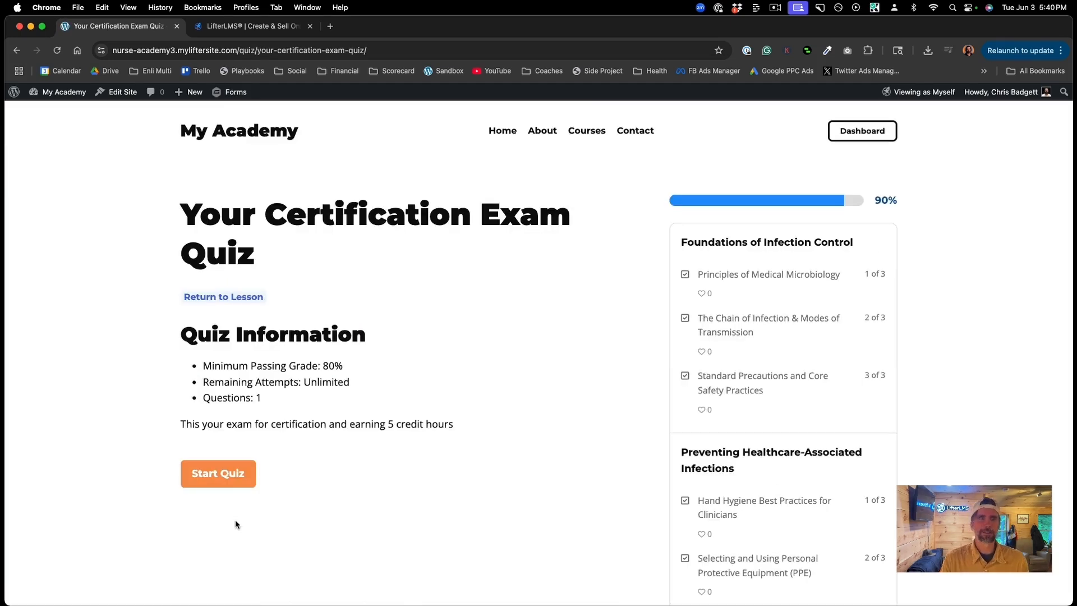
Step: Start the quiz, answer 'All of the above', and submit it for a 100% pass
{"action": "left_click", "coordinate": [224, 484]}
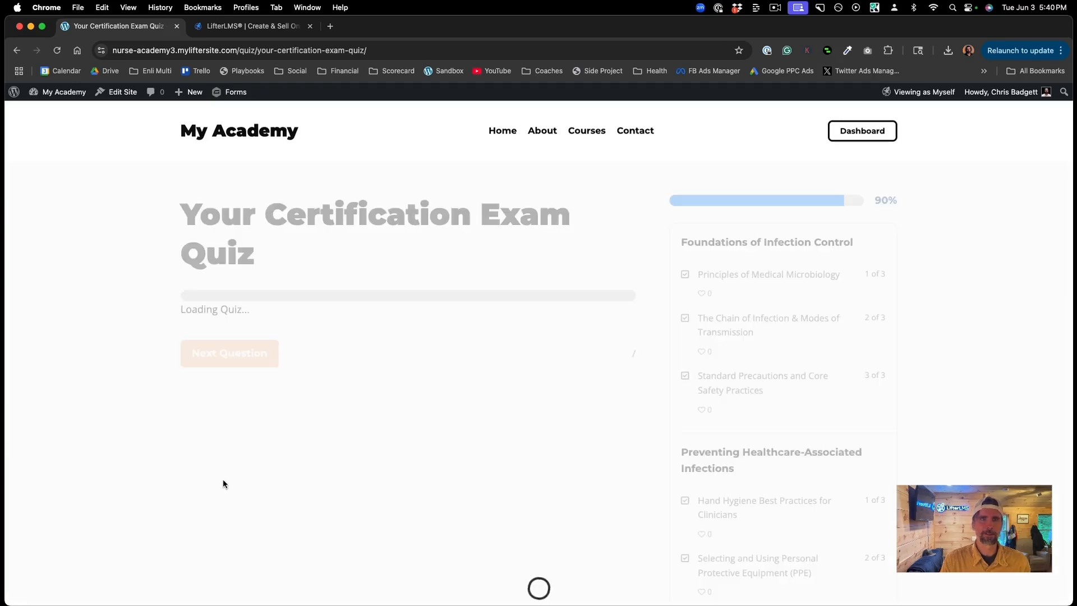
{"action": "scroll", "coordinate": [494, 442], "scroll_direction": "down", "scroll_amount": 1}
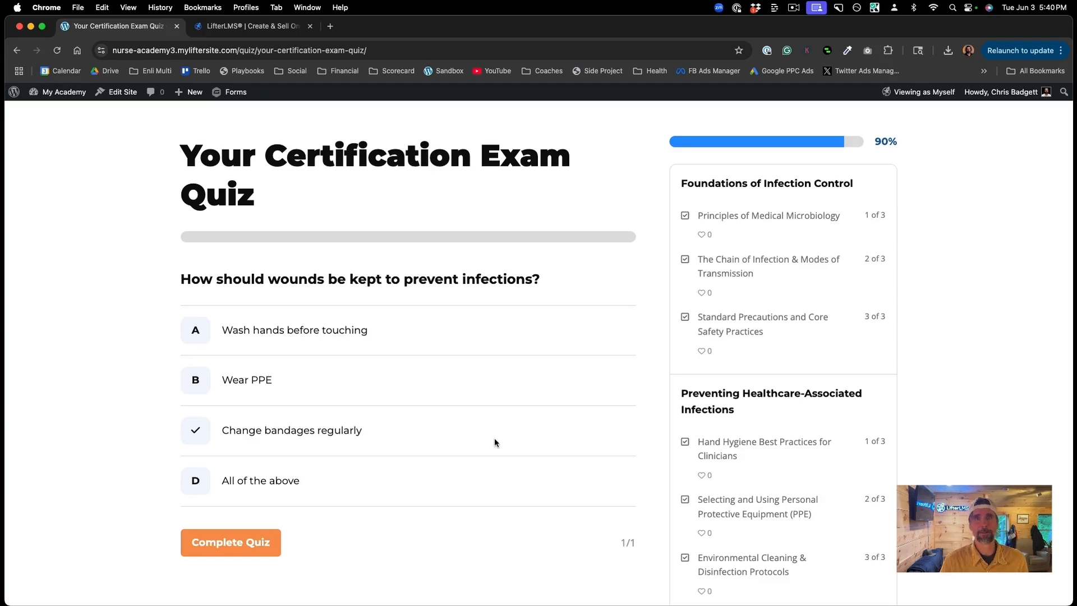
{"action": "scroll", "coordinate": [495, 443], "scroll_direction": "down", "scroll_amount": 1}
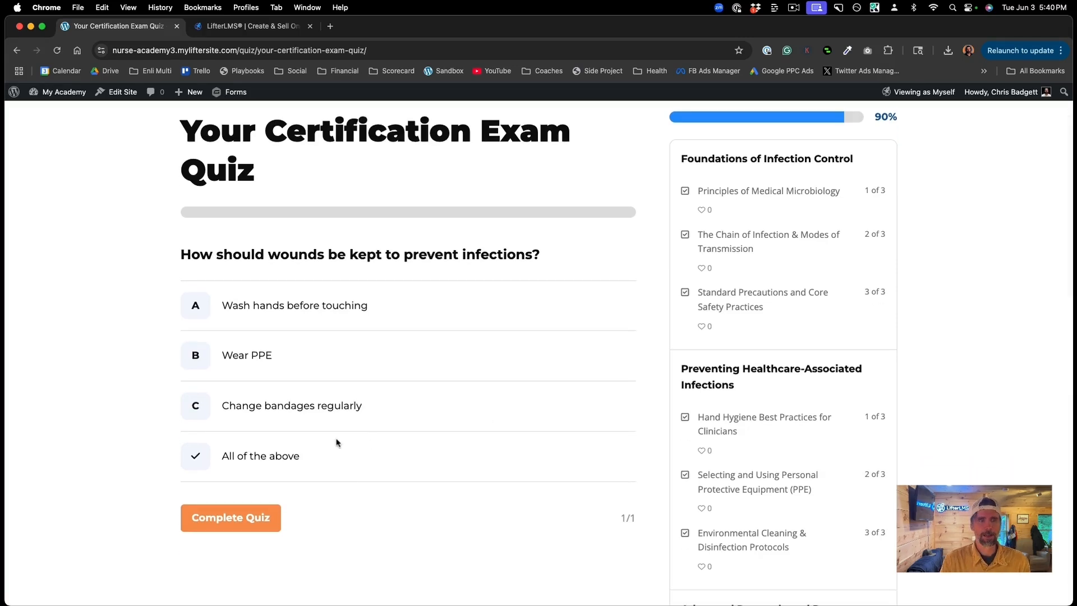
{"action": "left_click", "coordinate": [197, 461]}
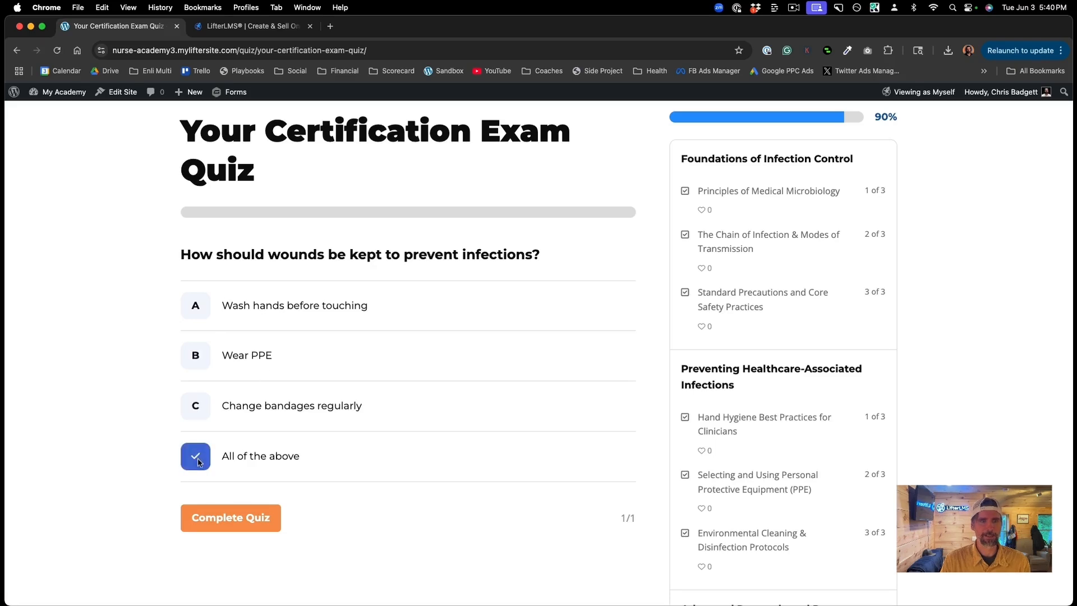
{"action": "left_click", "coordinate": [234, 520]}
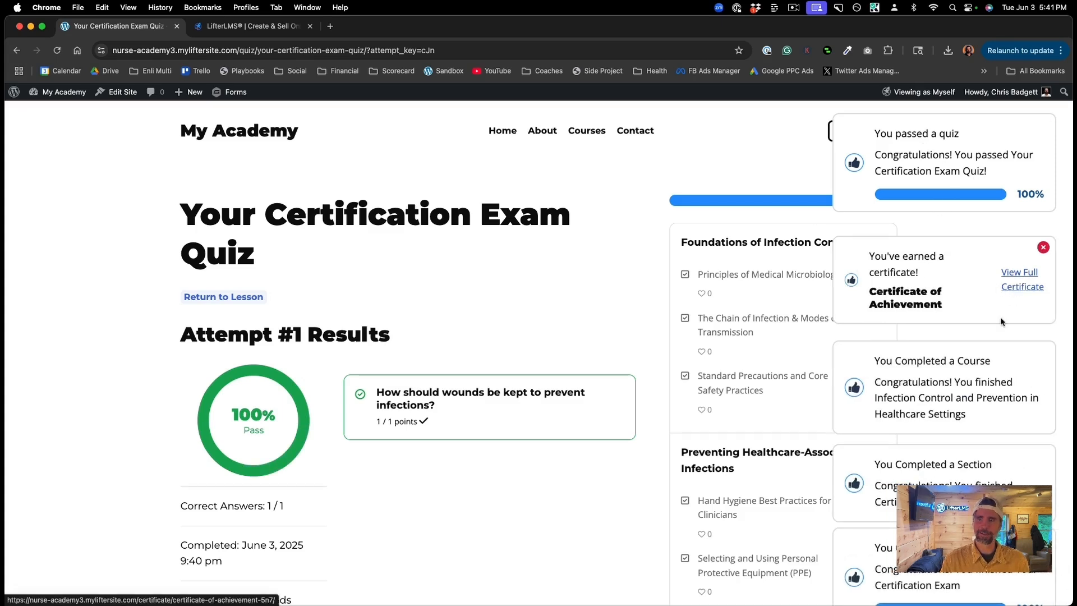
Step: Open the full certificate, download it as a PDF to the Desktop, and open the file
{"action": "left_click", "coordinate": [1031, 291]}
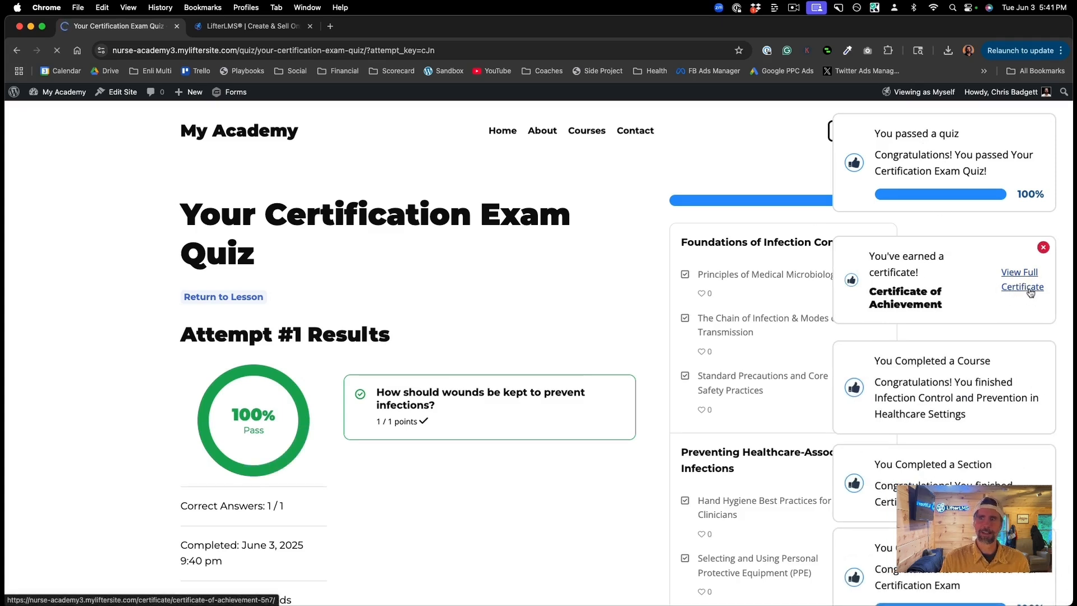
{"action": "scroll", "coordinate": [914, 336], "scroll_direction": "down", "scroll_amount": 2}
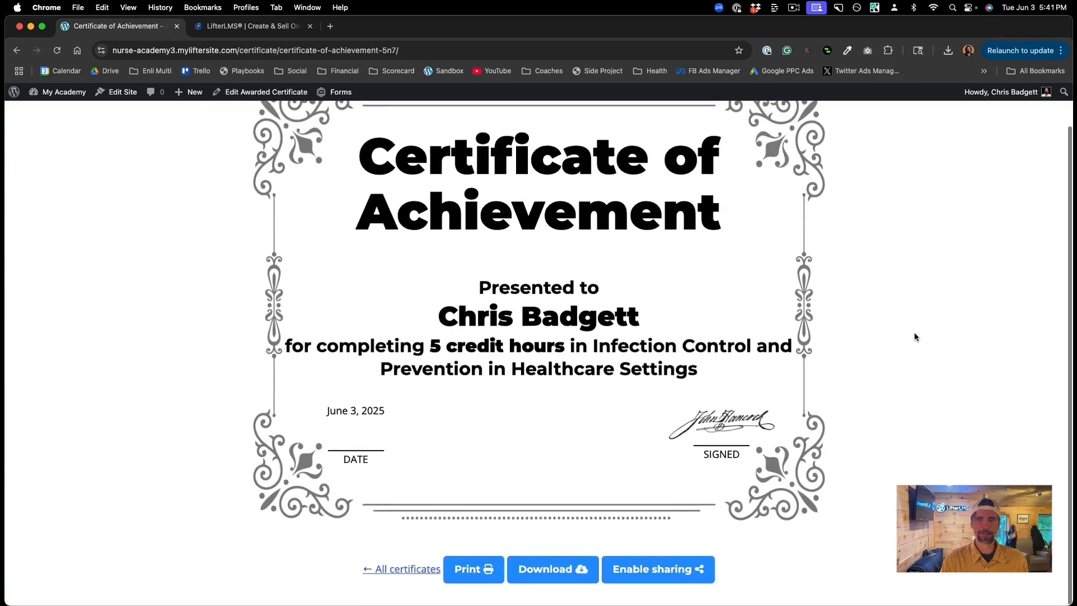
{"action": "scroll", "coordinate": [915, 336], "scroll_direction": "up", "scroll_amount": 1}
{"action": "scroll", "coordinate": [914, 336], "scroll_direction": "up", "scroll_amount": 2}
{"action": "scroll", "coordinate": [914, 336], "scroll_direction": "down", "scroll_amount": 2}
{"action": "left_click", "coordinate": [546, 570]}
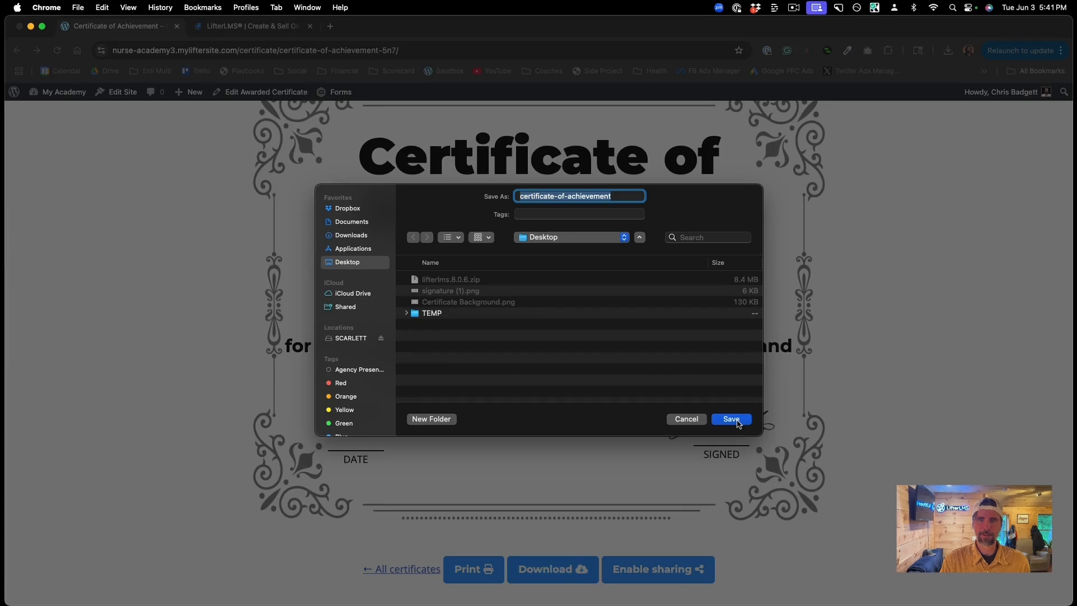
{"action": "left_click", "coordinate": [737, 422]}
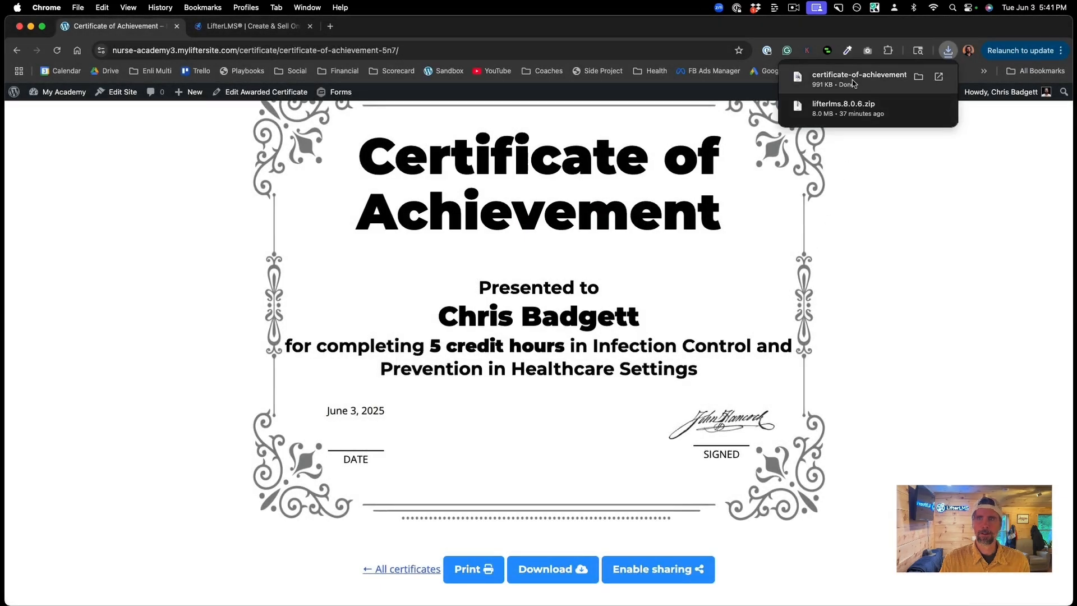
{"action": "left_click", "coordinate": [853, 84]}
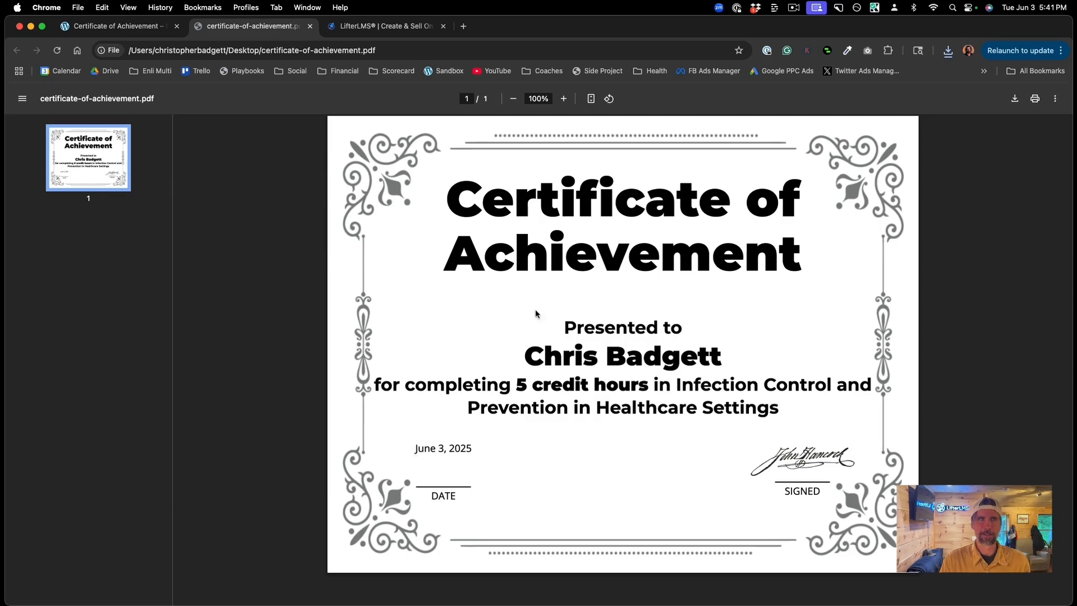
Step: Copy the certificate's shareable link, then go back twice to the quiz results page
{"action": "left_click", "coordinate": [132, 29]}
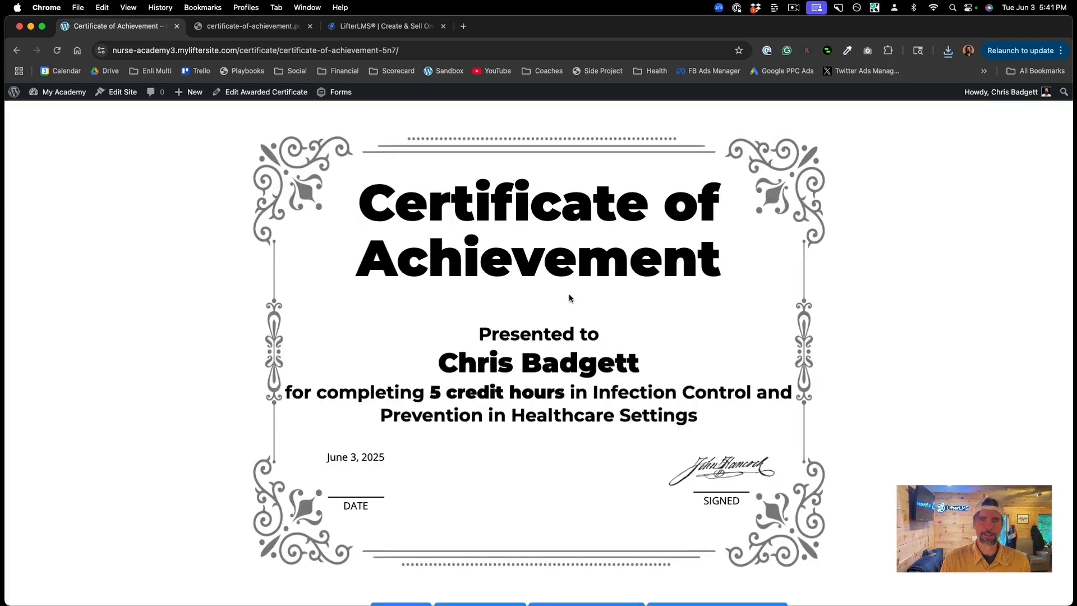
{"action": "scroll", "coordinate": [665, 416], "scroll_direction": "down", "scroll_amount": 2}
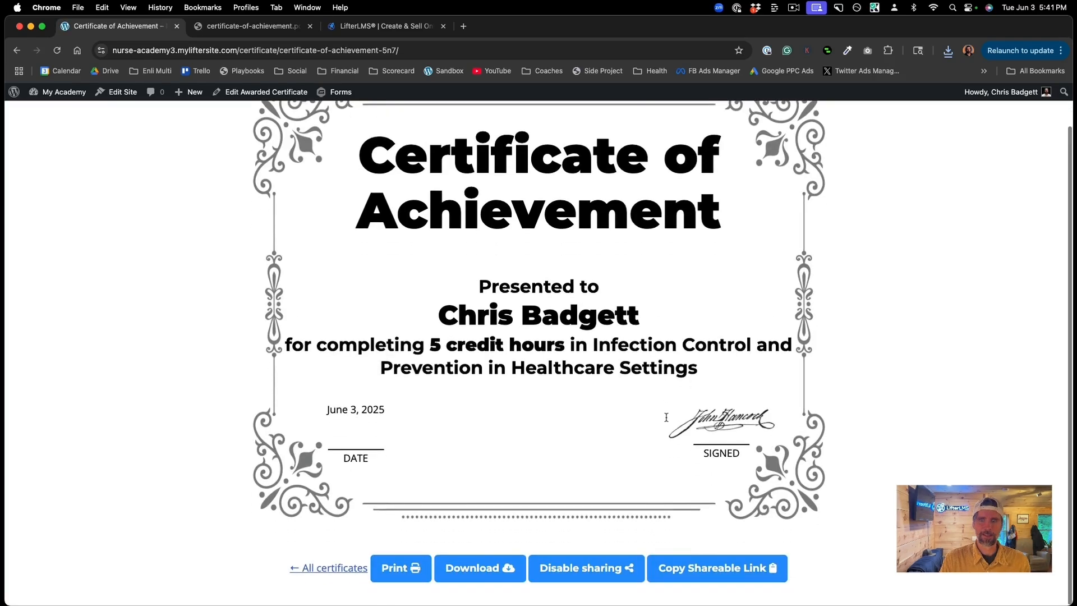
{"action": "left_click", "coordinate": [693, 574]}
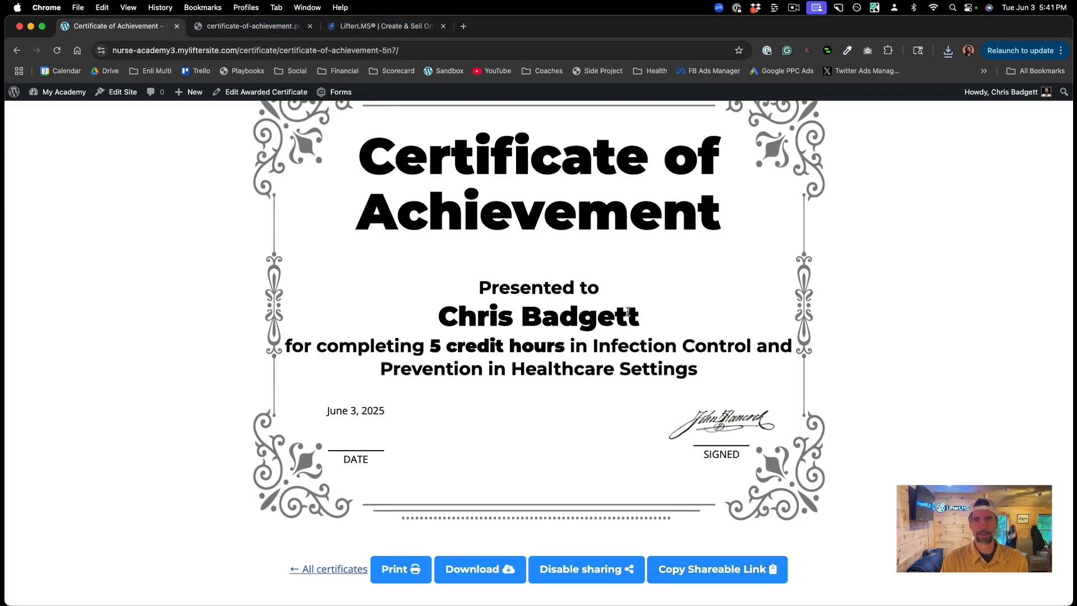
{"action": "scroll", "coordinate": [628, 312], "scroll_direction": "up", "scroll_amount": 2}
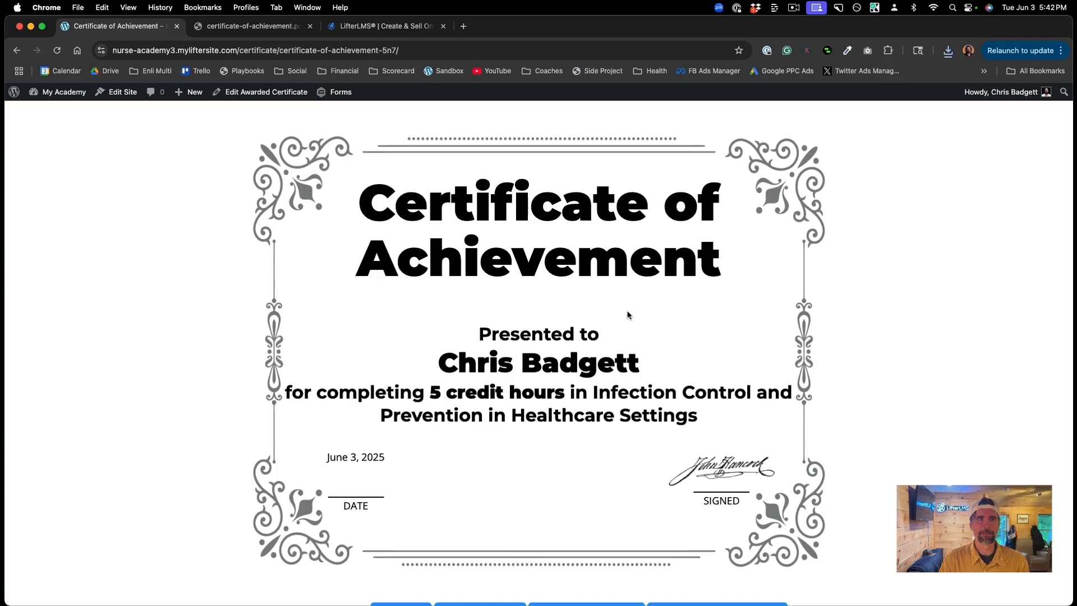
{"action": "scroll", "coordinate": [628, 316], "scroll_direction": "up", "scroll_amount": 1}
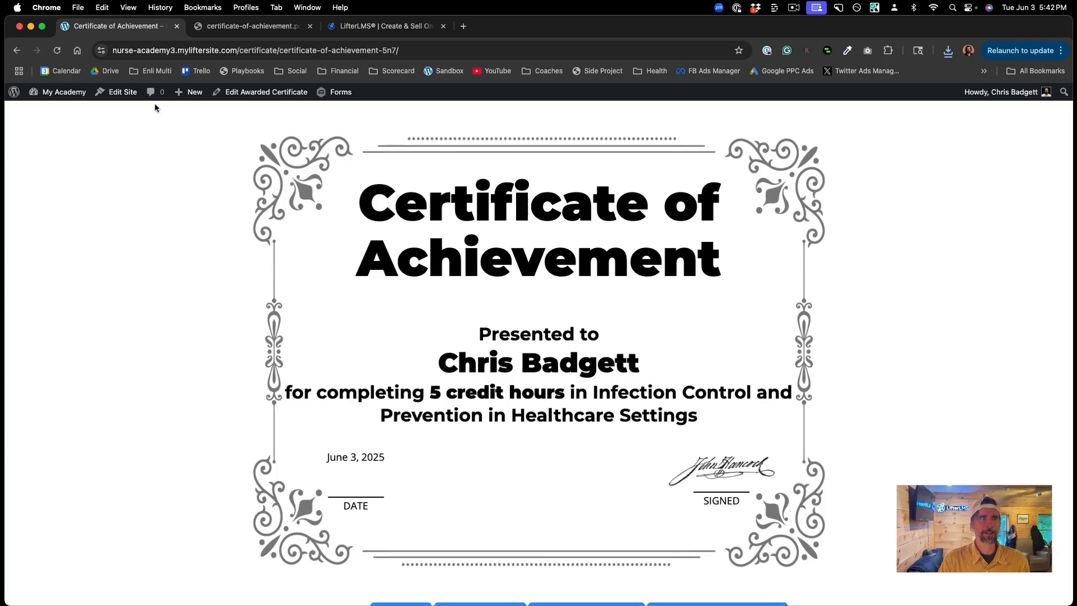
{"action": "left_click", "coordinate": [16, 49]}
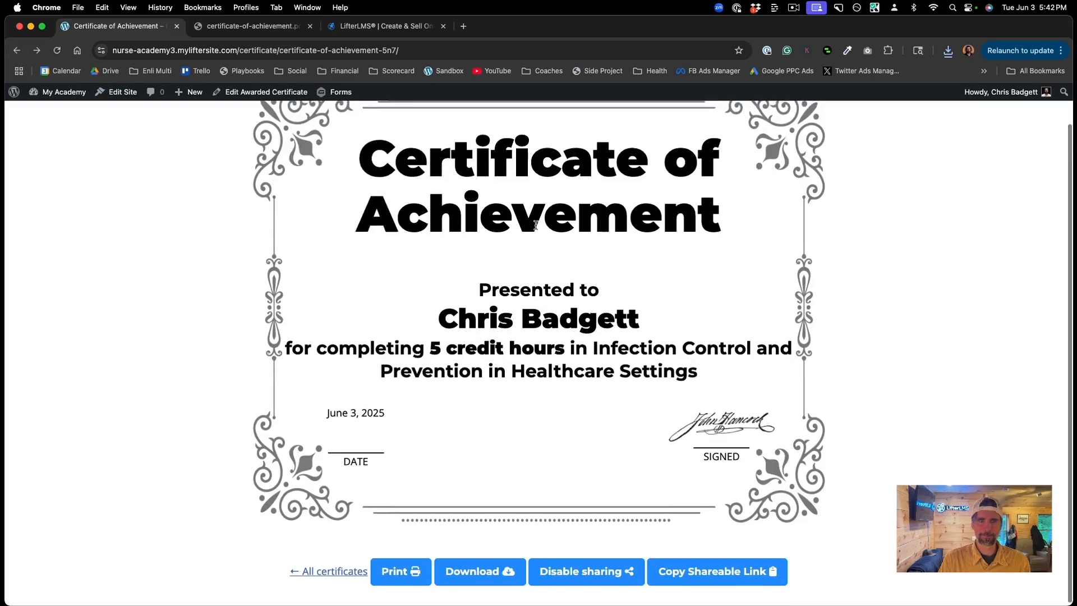
{"action": "left_click", "coordinate": [17, 50]}
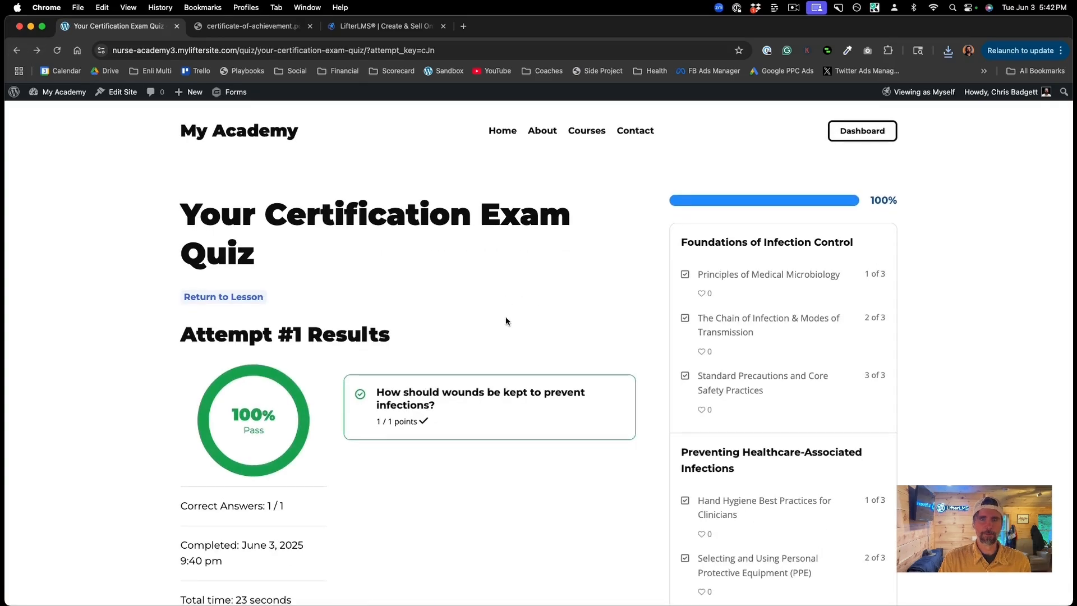
Step: Open the student dashboard and scroll to the Infection Control course showing 100% progress
{"action": "scroll", "coordinate": [514, 351], "scroll_direction": "down", "scroll_amount": 6}
{"action": "scroll", "coordinate": [514, 351], "scroll_direction": "down", "scroll_amount": 4}
{"action": "scroll", "coordinate": [515, 342], "scroll_direction": "up", "scroll_amount": 10}
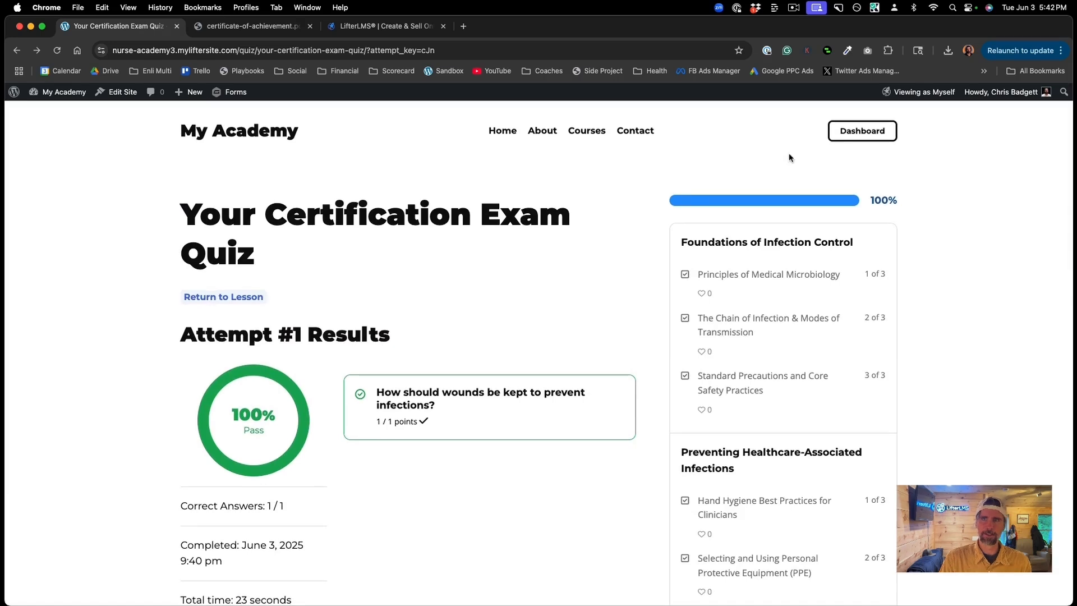
{"action": "left_click", "coordinate": [862, 135]}
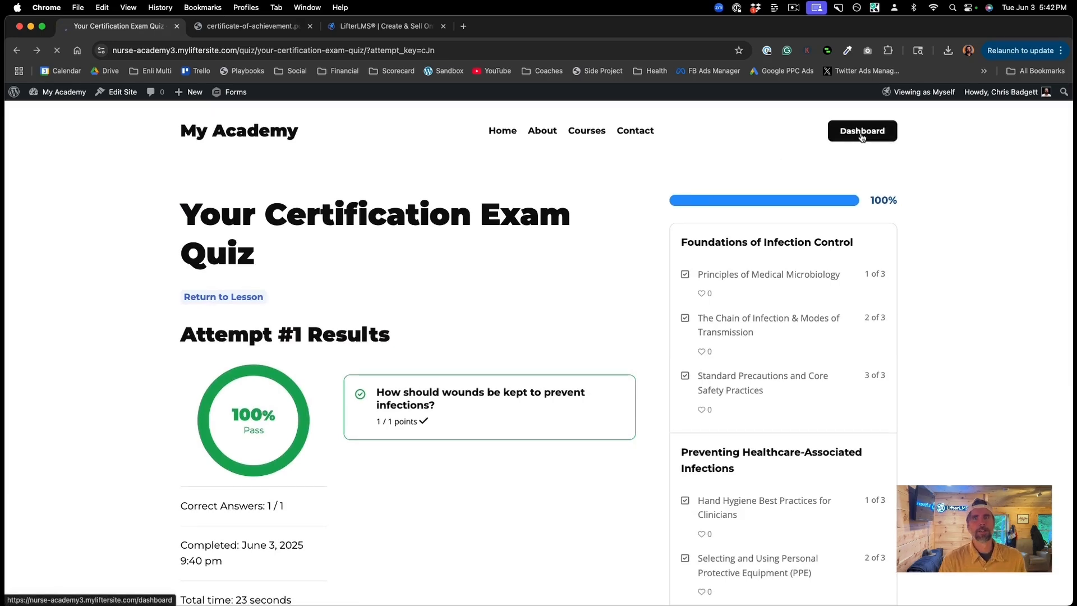
{"action": "scroll", "coordinate": [805, 355], "scroll_direction": "down", "scroll_amount": 4}
{"action": "scroll", "coordinate": [805, 356], "scroll_direction": "down", "scroll_amount": 4}
{"action": "scroll", "coordinate": [805, 356], "scroll_direction": "up", "scroll_amount": 4}
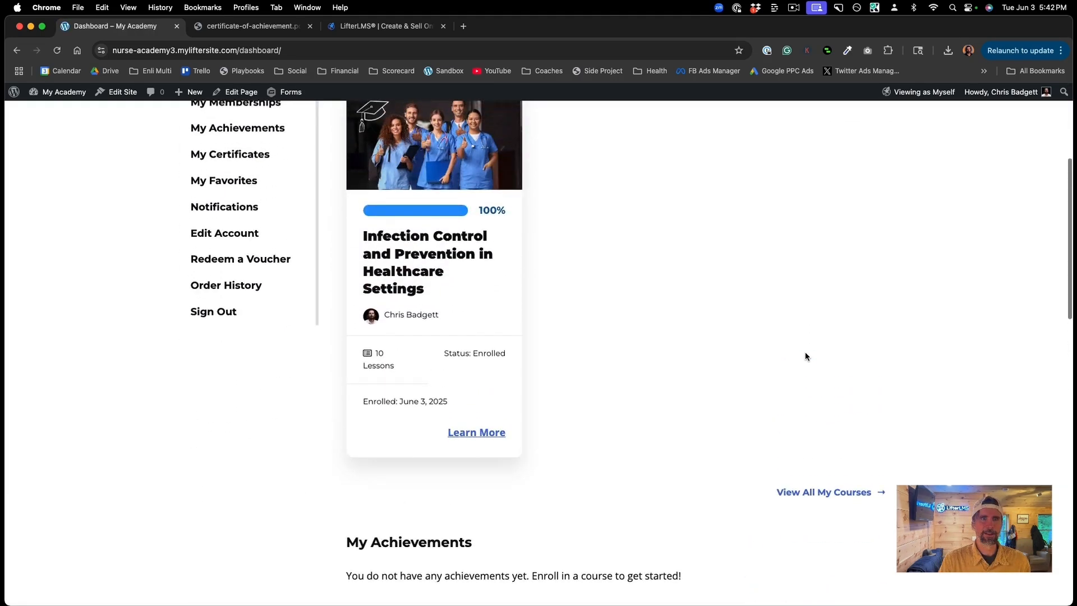
{"action": "scroll", "coordinate": [805, 353], "scroll_direction": "up", "scroll_amount": 3}
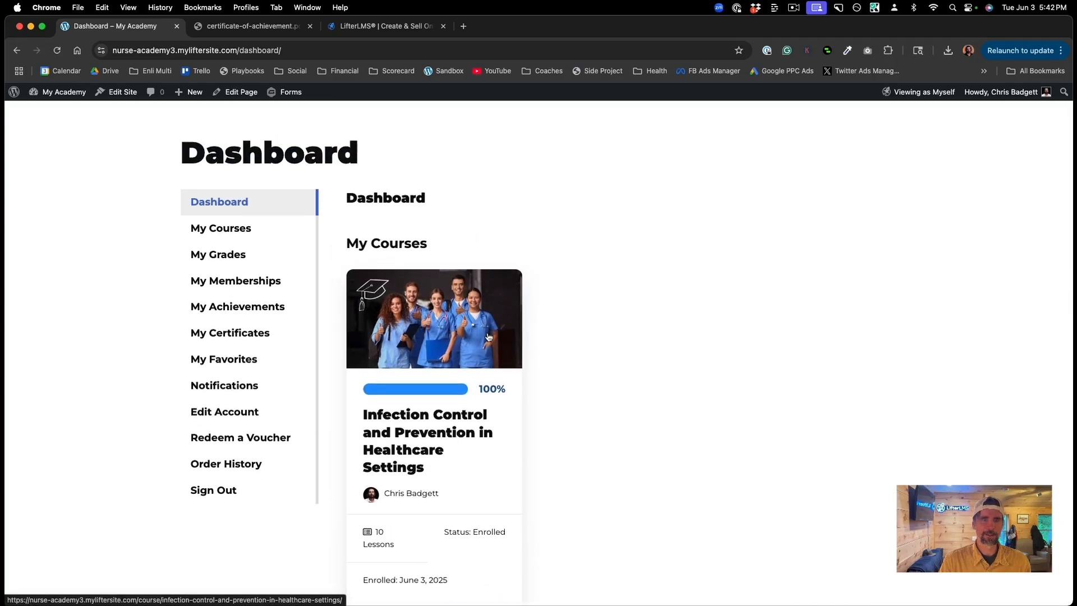